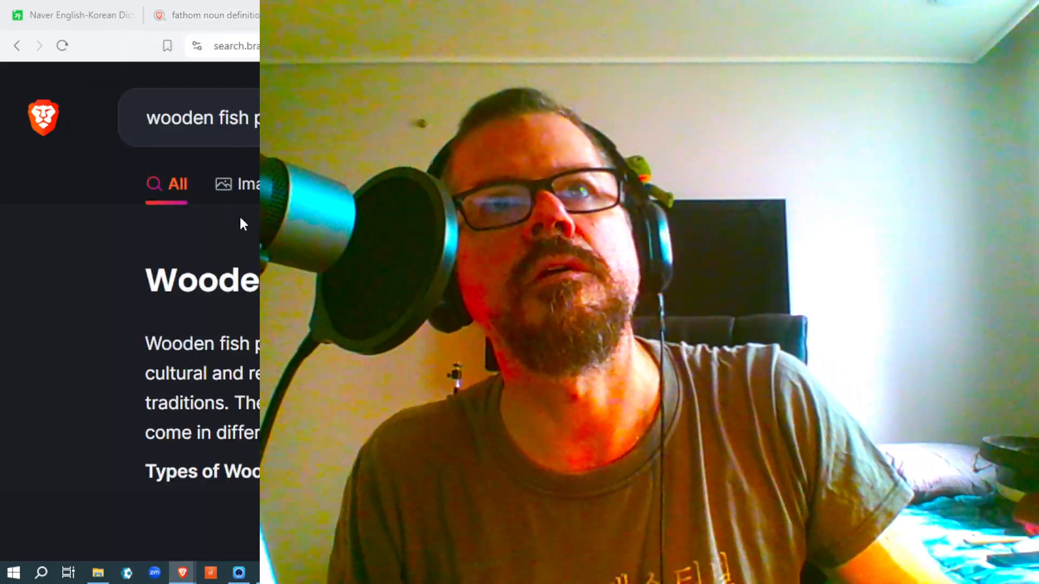
Step: Show the image results for the wooden fish web search
click(251, 194)
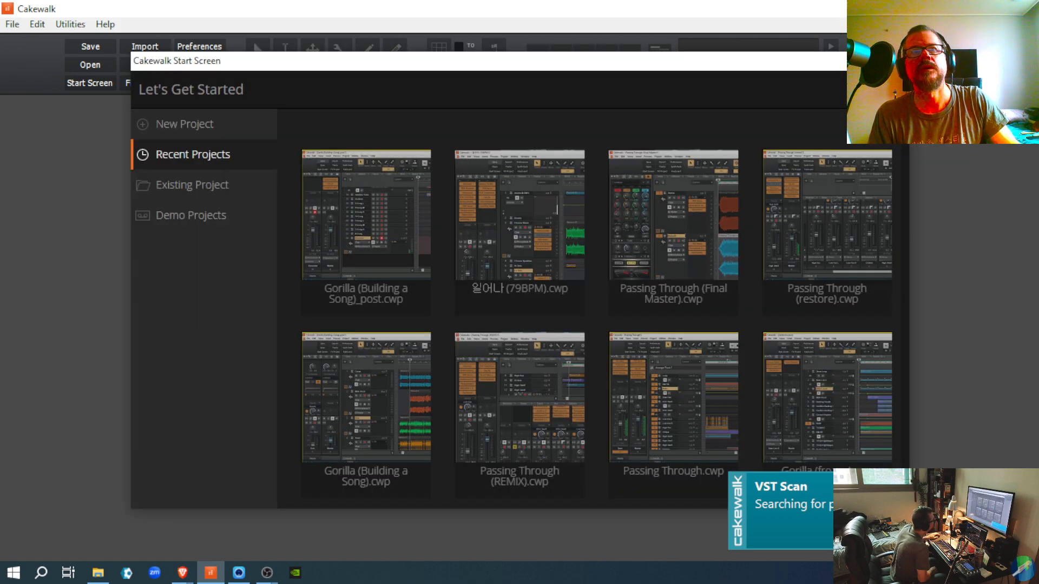
Step: Open the recent project Gorilla (Building a Song)_post.cwp in Cakewalk and reset the Boxcutter track's peak level reading
click(389, 245)
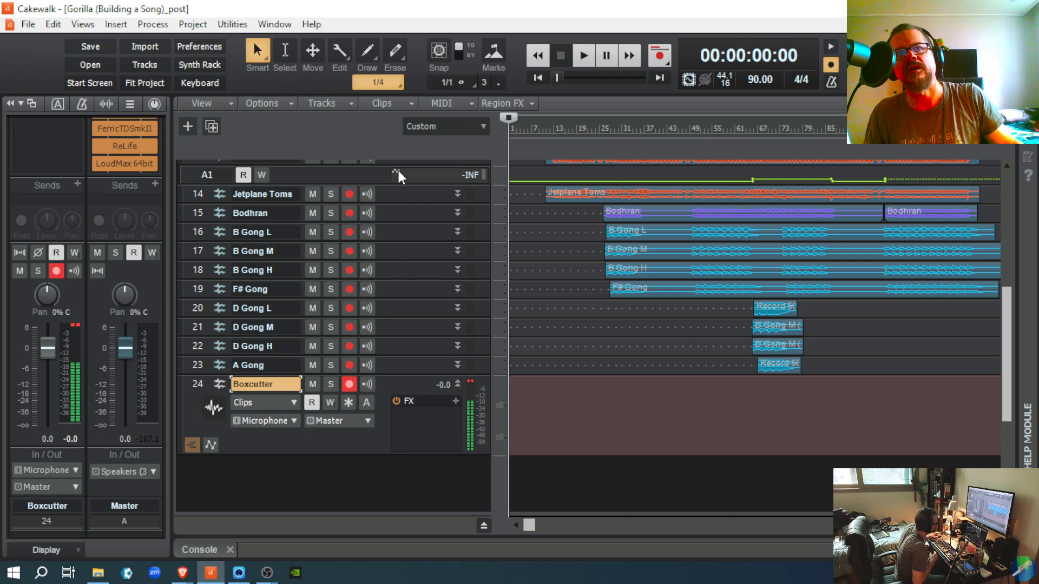
click(469, 378)
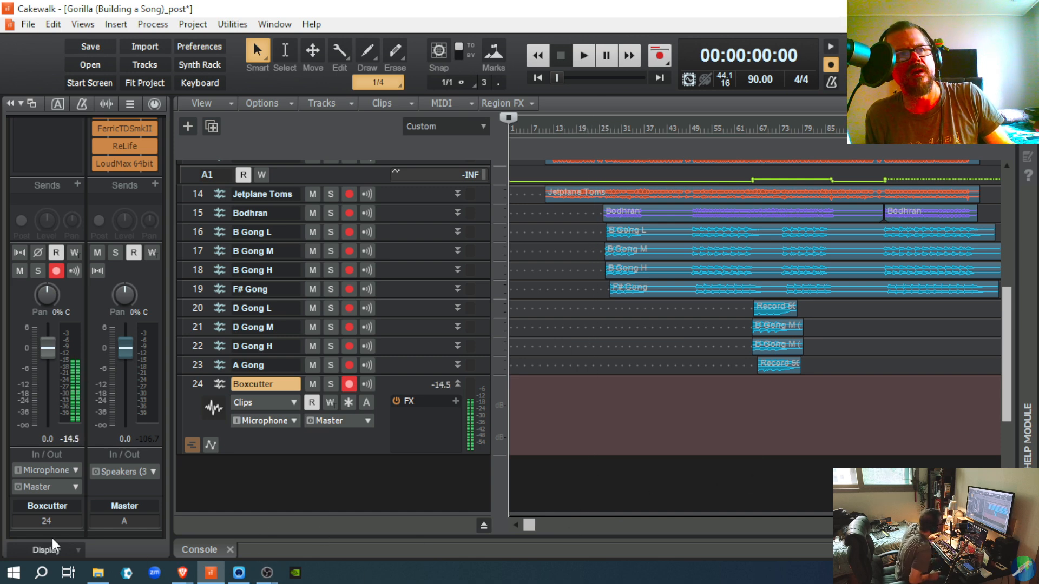
Step: In the Windows sound settings, set the Titan Studio Pro microphone's input volume to 77 and return to Cakewalk
click(12, 575)
right_click(12, 578)
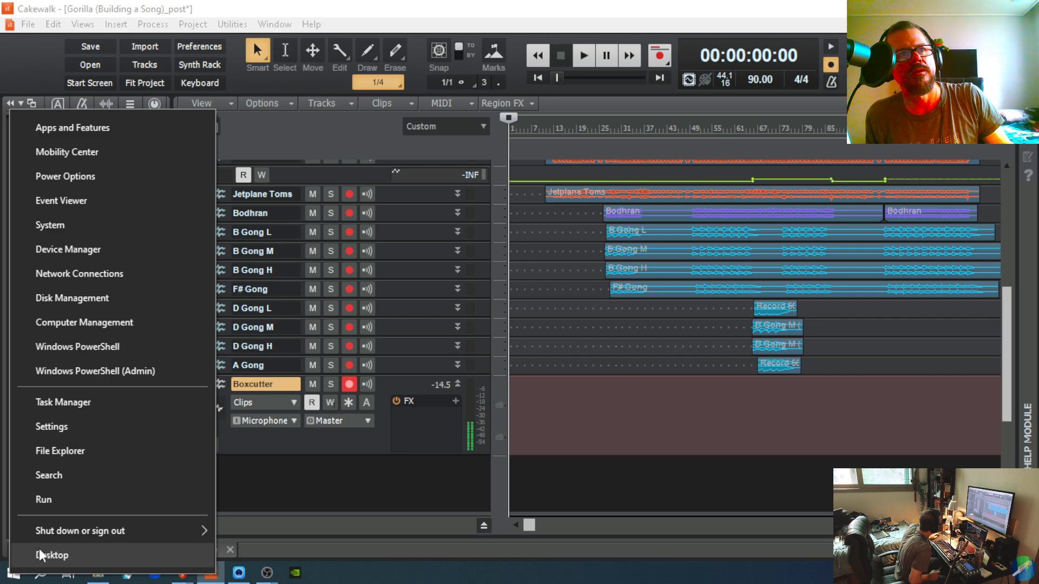
click(100, 421)
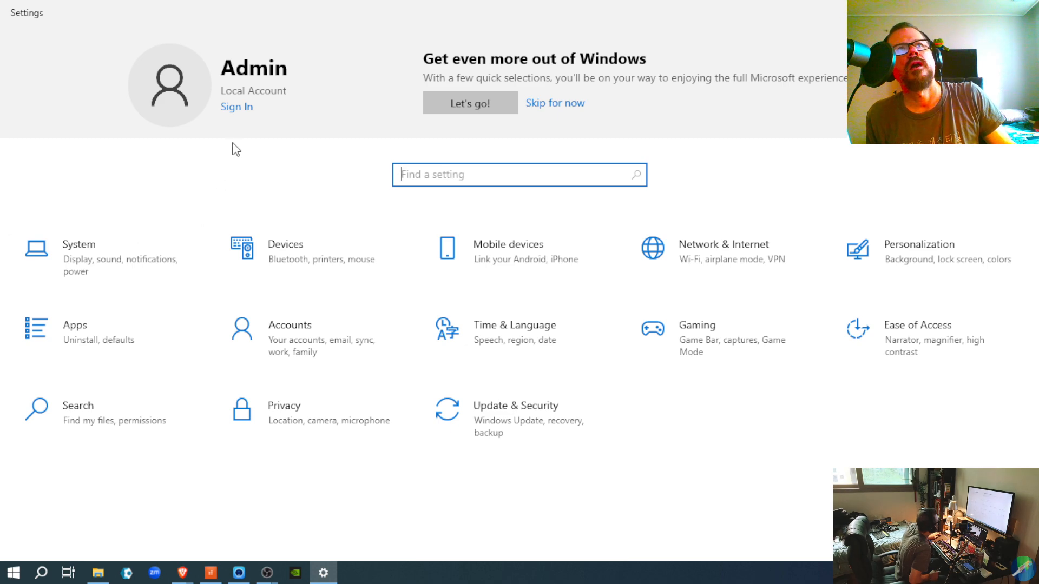
click(110, 264)
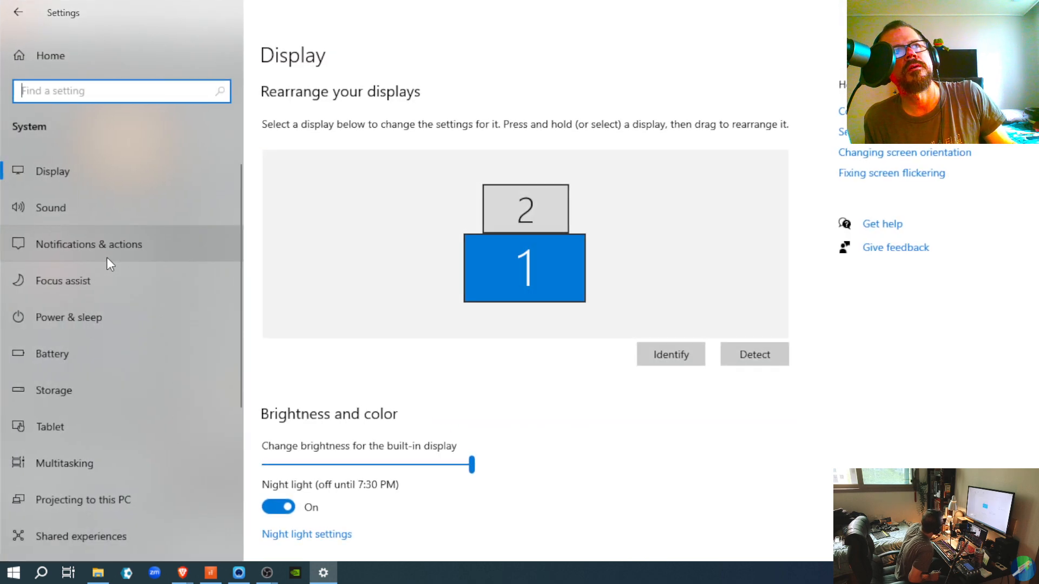
click(83, 217)
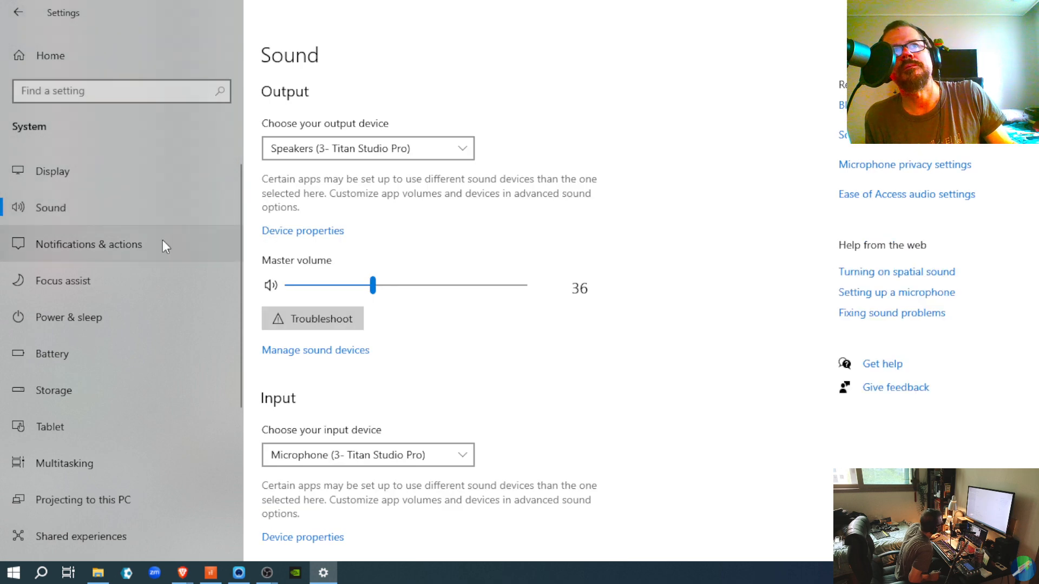
scroll(390, 411, down, 5)
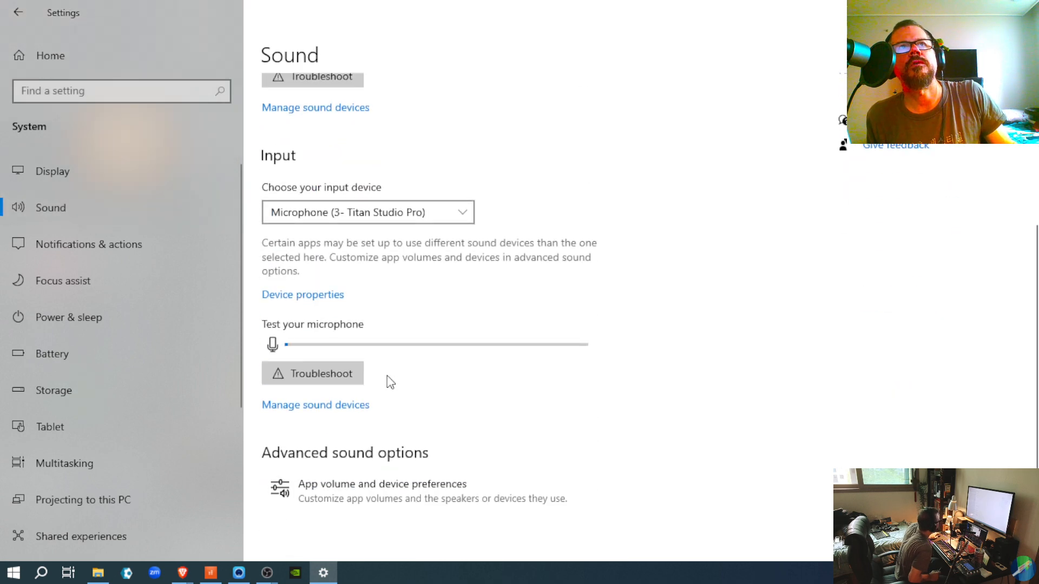
click(323, 299)
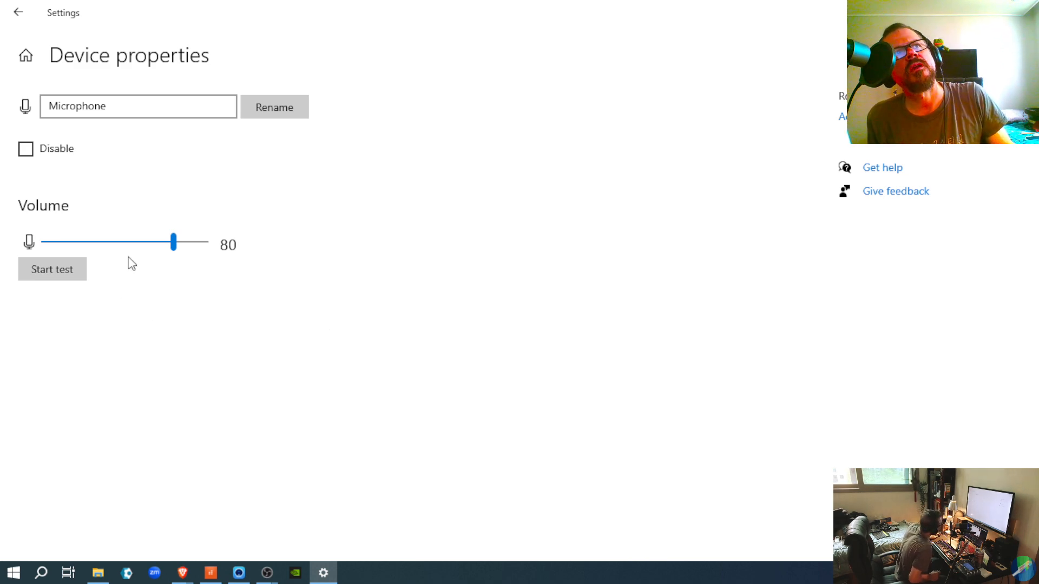
drag(173, 250, 168, 252)
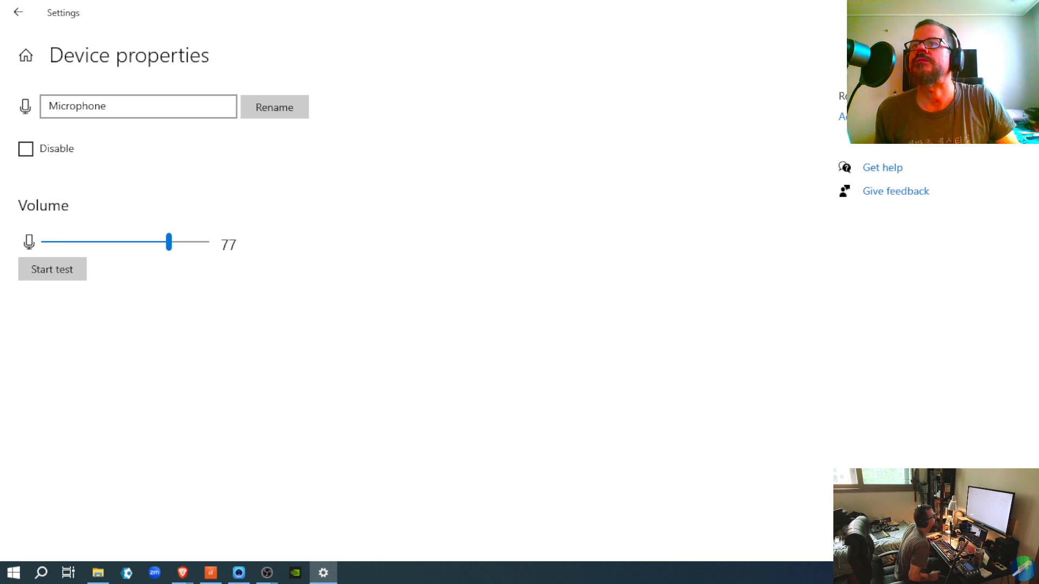
click(972, 9)
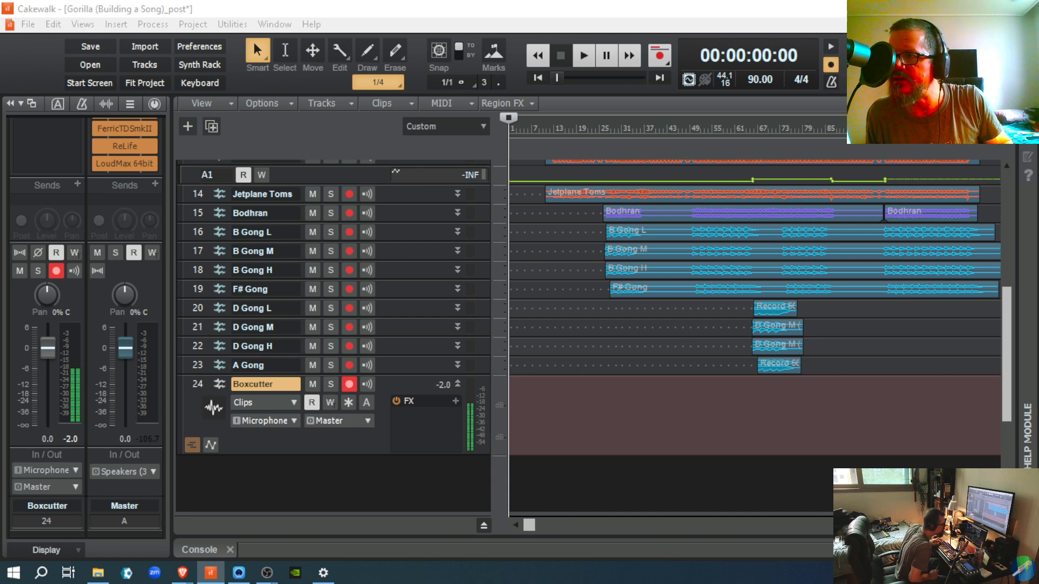
Step: Record a test take of about 30 seconds on the Boxcutter track from the start of the song
key(space)
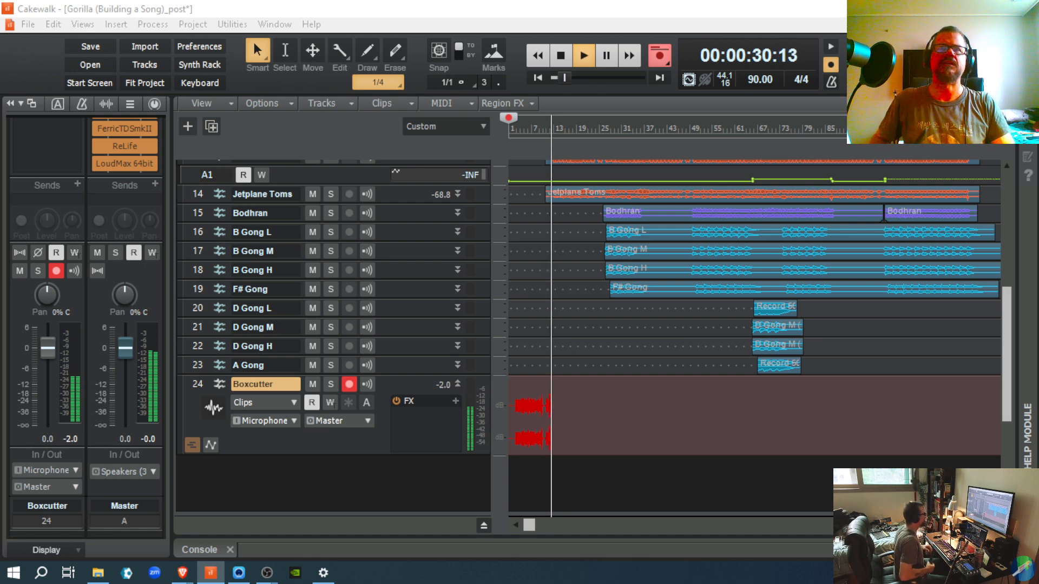
key(space)
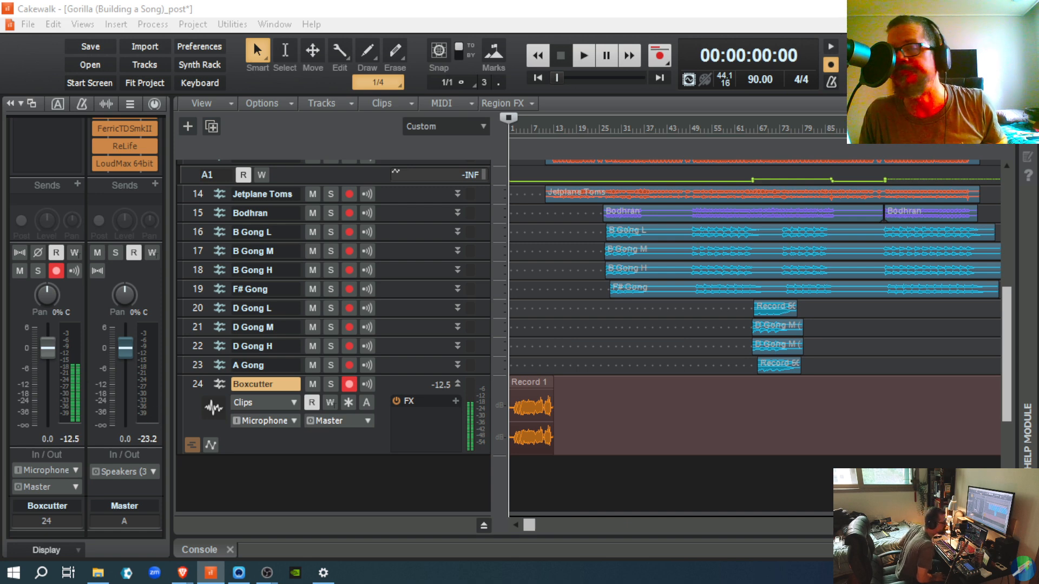
Step: Play back the test take from the start while lowering the Boxcutter track's volume fader to about -11.3 dB
key(space)
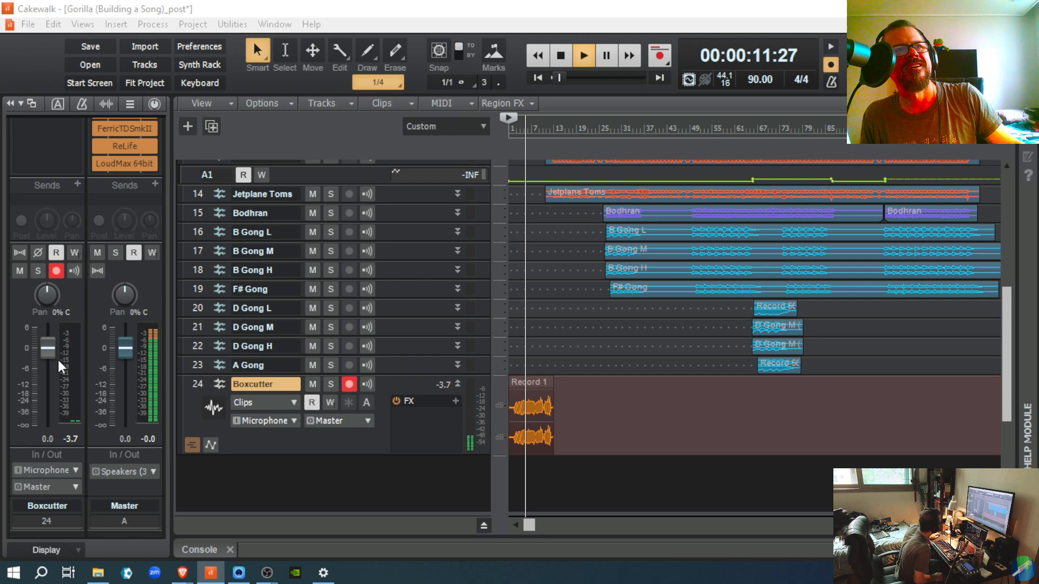
drag(48, 349, 48, 370)
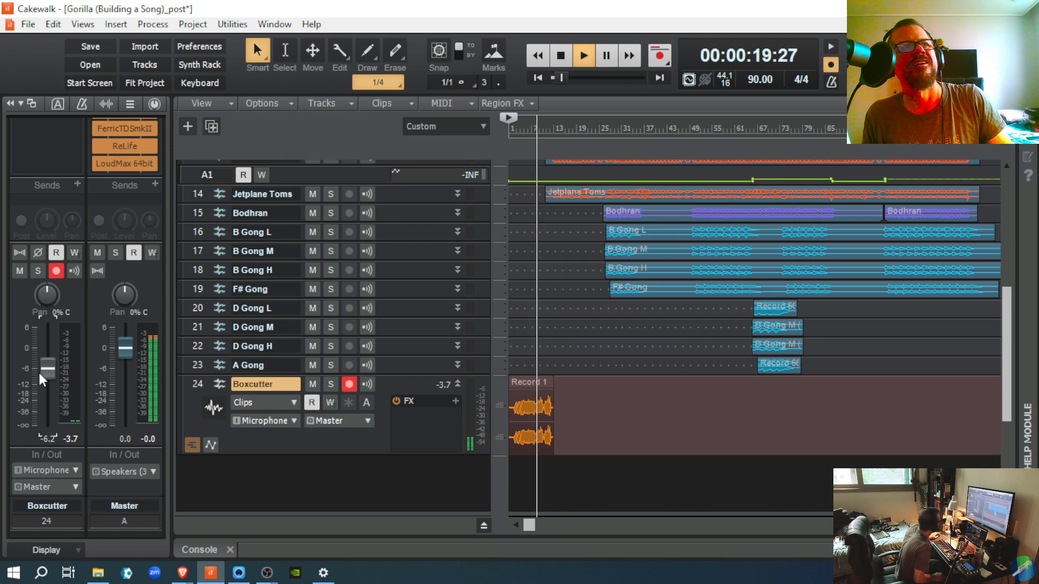
drag(47, 371, 46, 385)
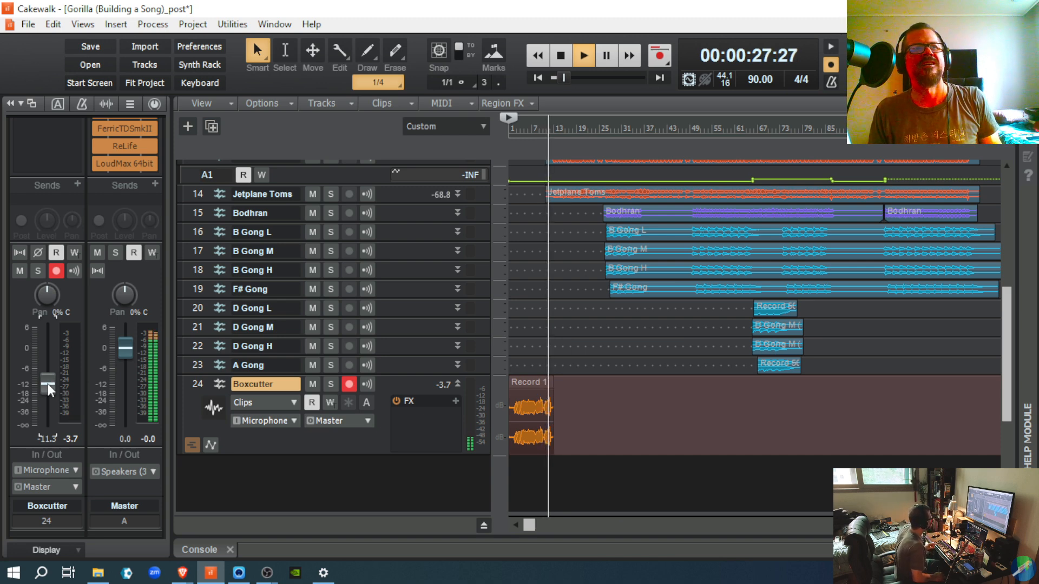
key(space)
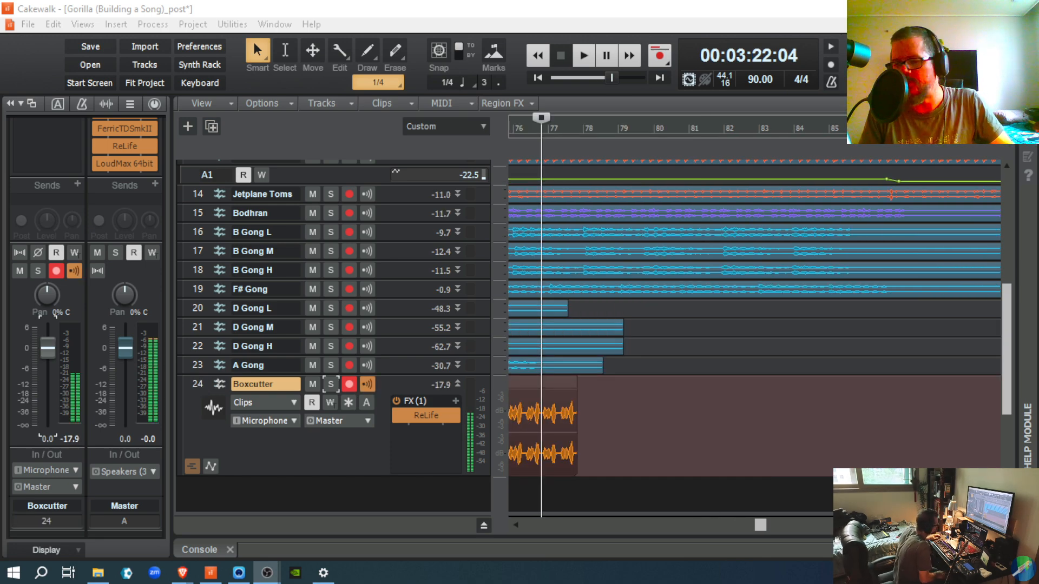
Step: Turn off input echo on the Boxcutter track
click(373, 387)
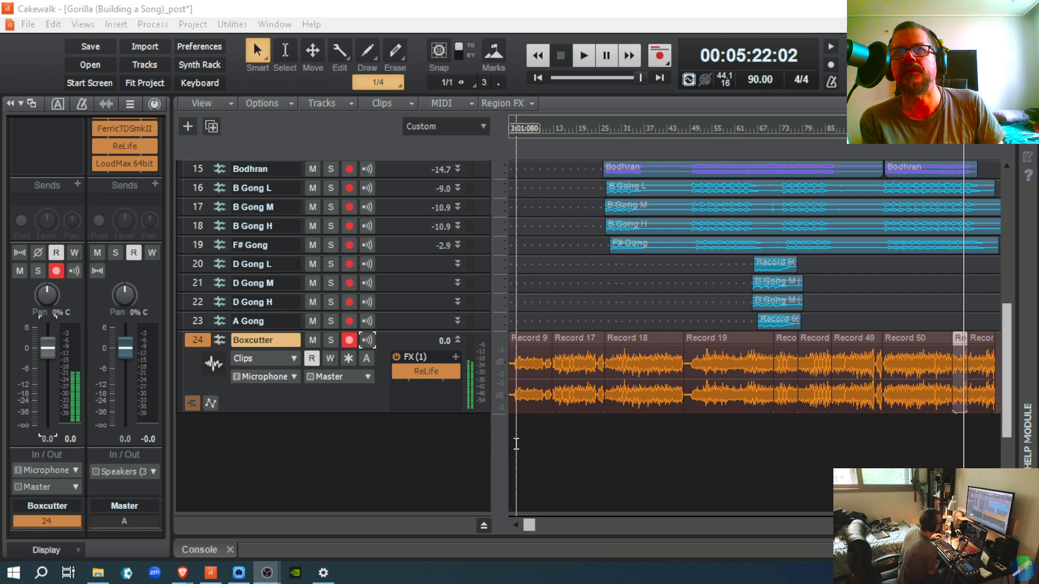
Step: Play the song from about 24 seconds and compare the Boxcutter track with its ReLife effect bypassed and enabled
click(543, 449)
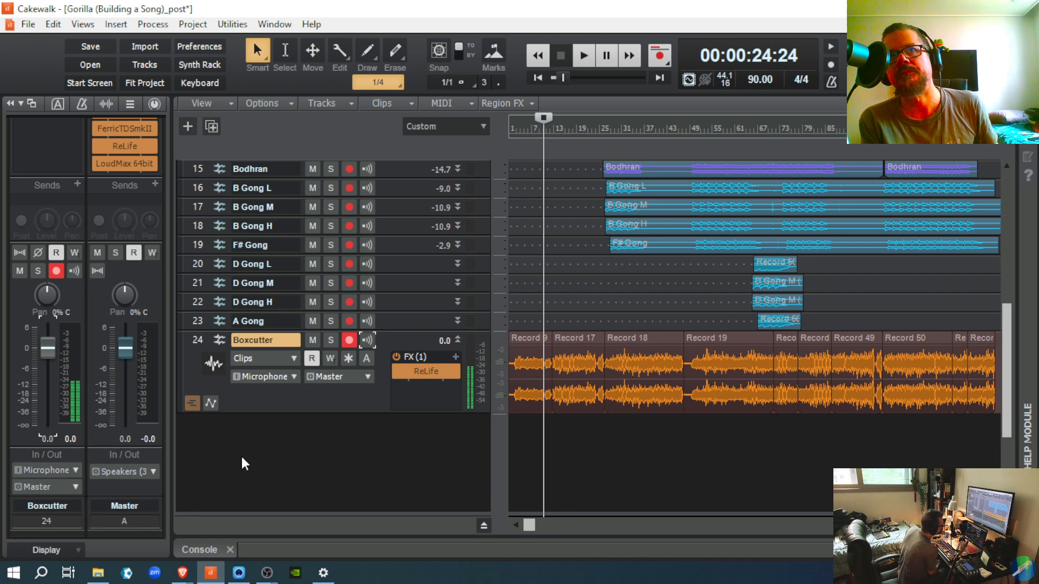
key(space)
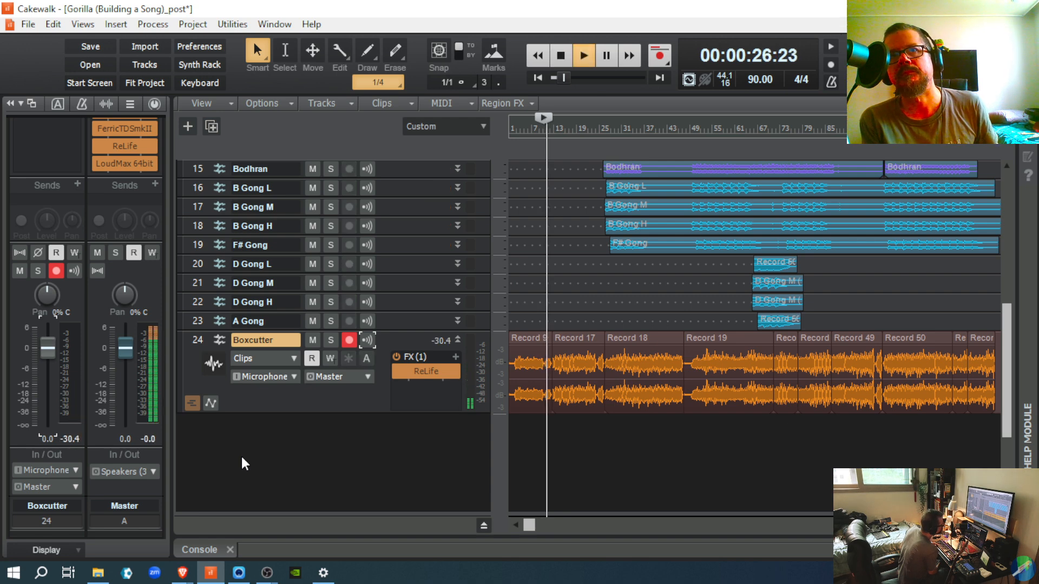
click(398, 371)
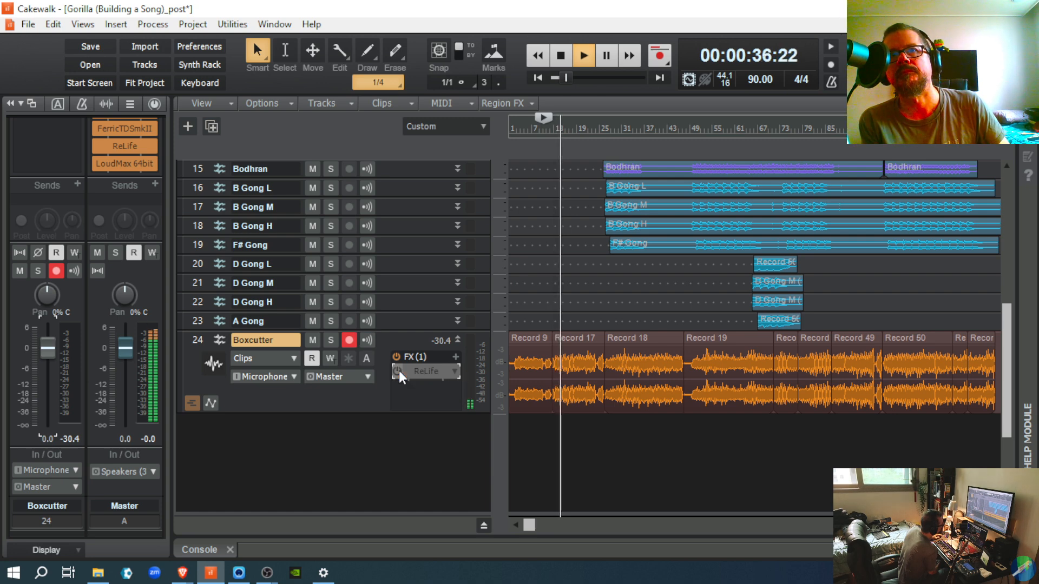
click(399, 372)
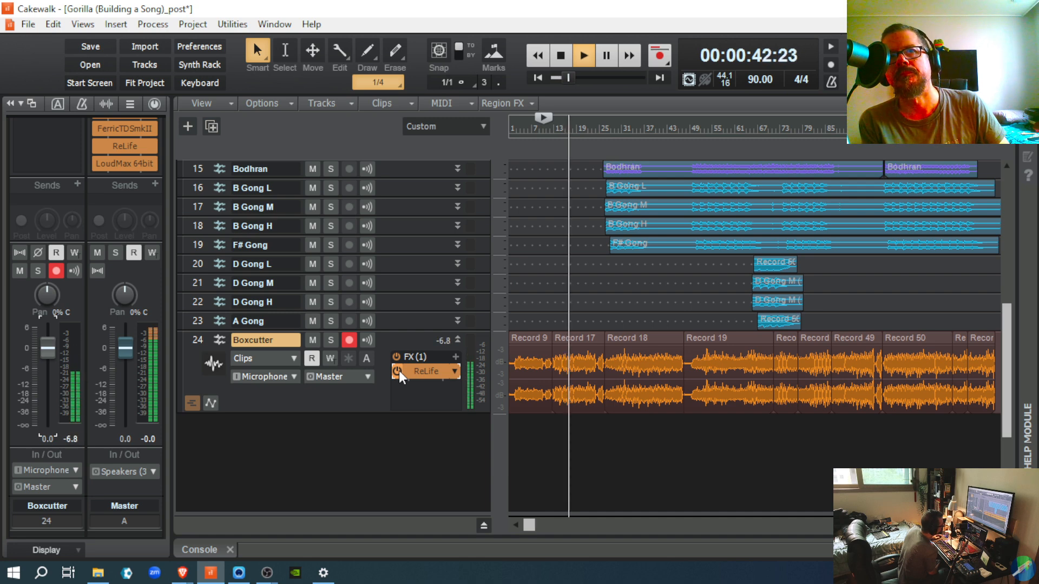
click(399, 371)
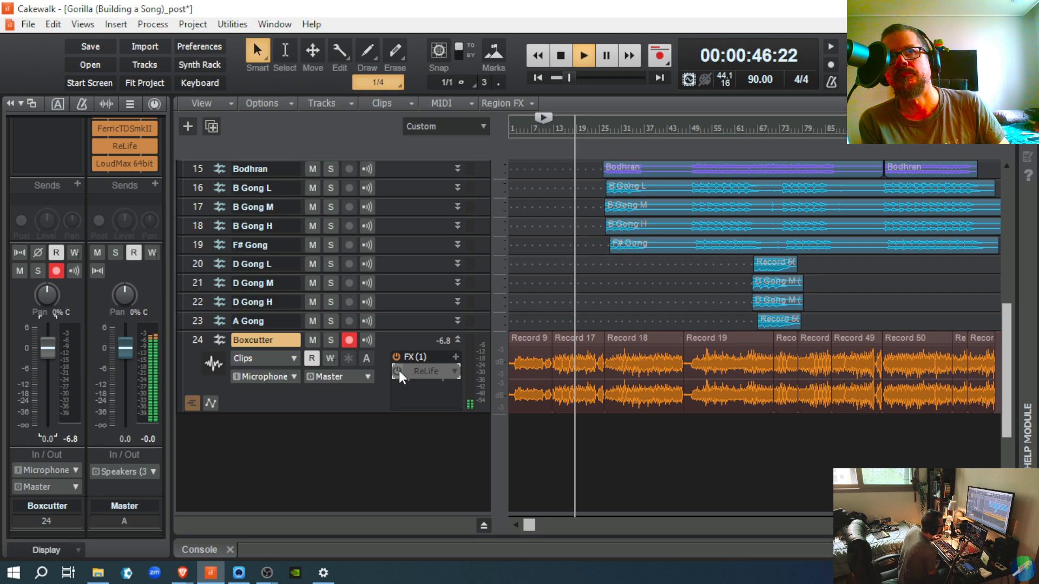
click(398, 372)
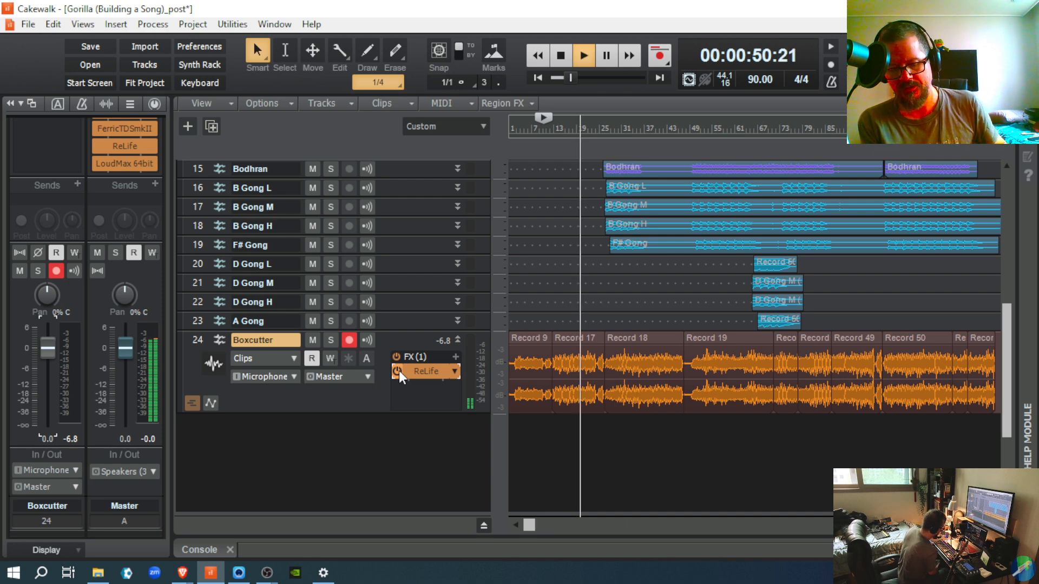
key(space)
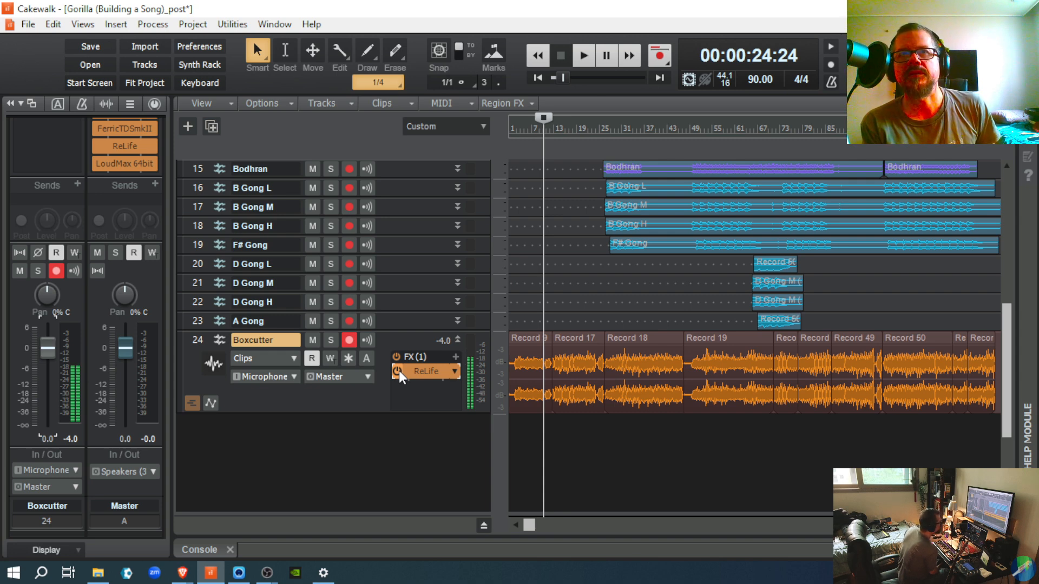
Step: Insert the ATKColoredCompressor audio effect on the Boxcutter track and place it before ReLife in the effects chain
click(455, 357)
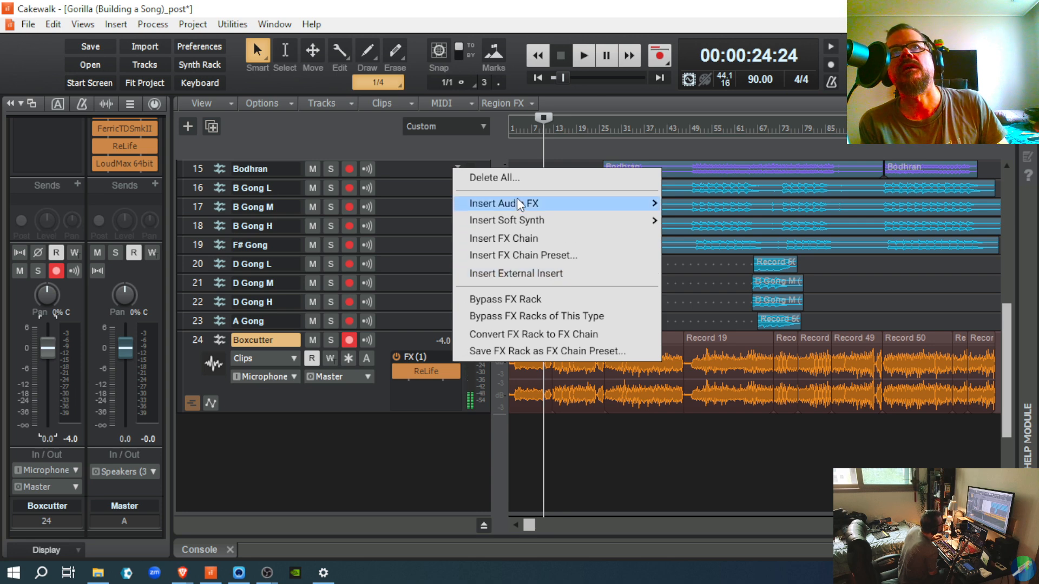
mouse_move(584, 204)
mouse_move(700, 347)
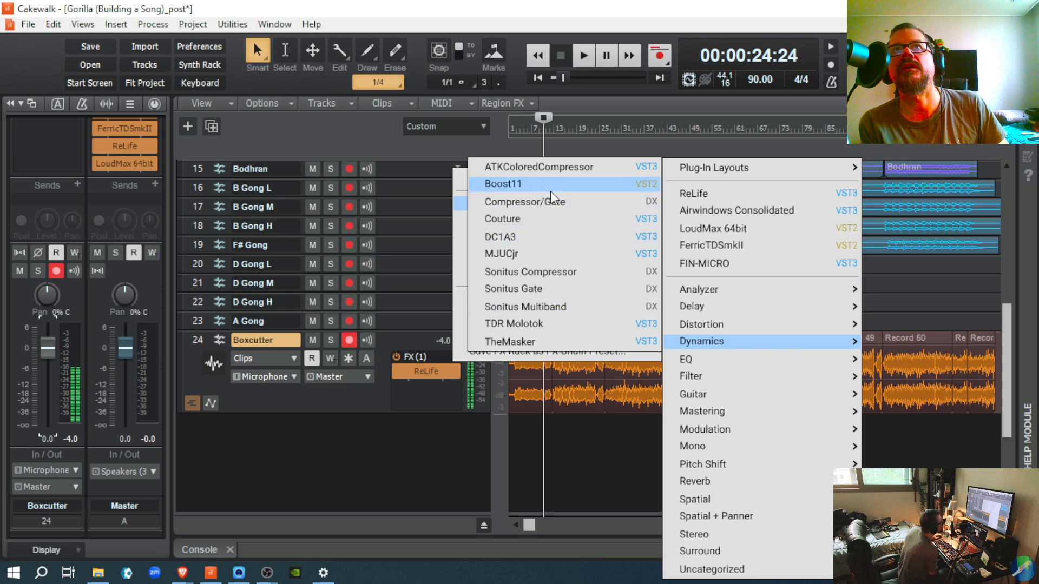
click(539, 165)
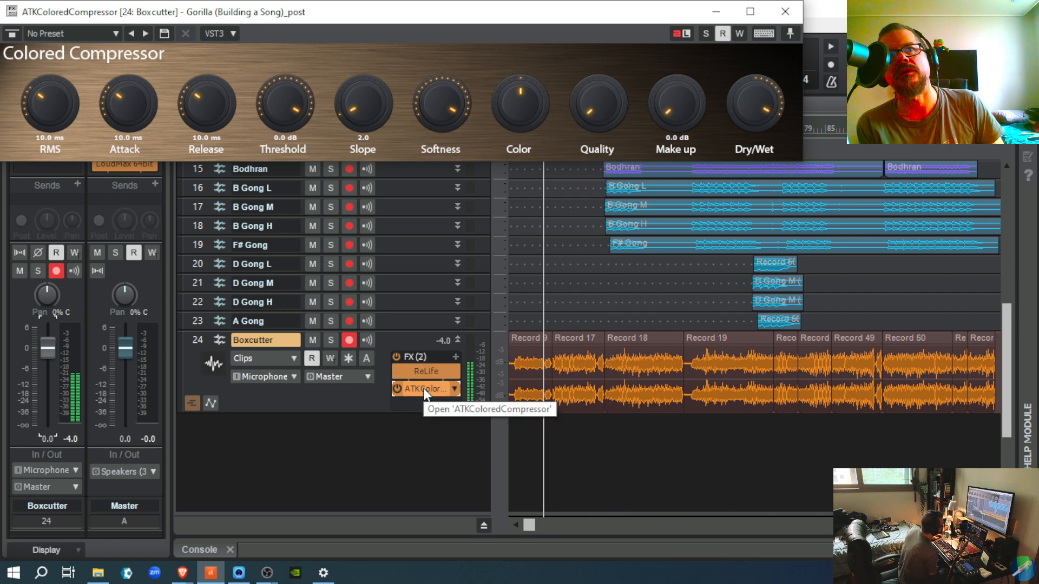
drag(422, 384, 417, 365)
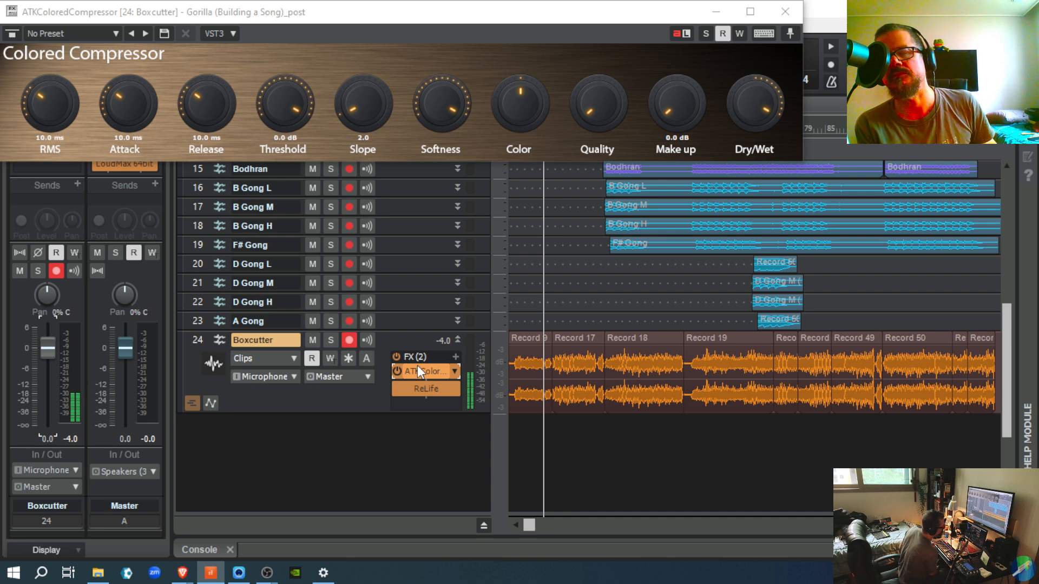
Step: Play the song and compare the Boxcutter track with ATKColoredCompressor bypassed and enabled
key(space)
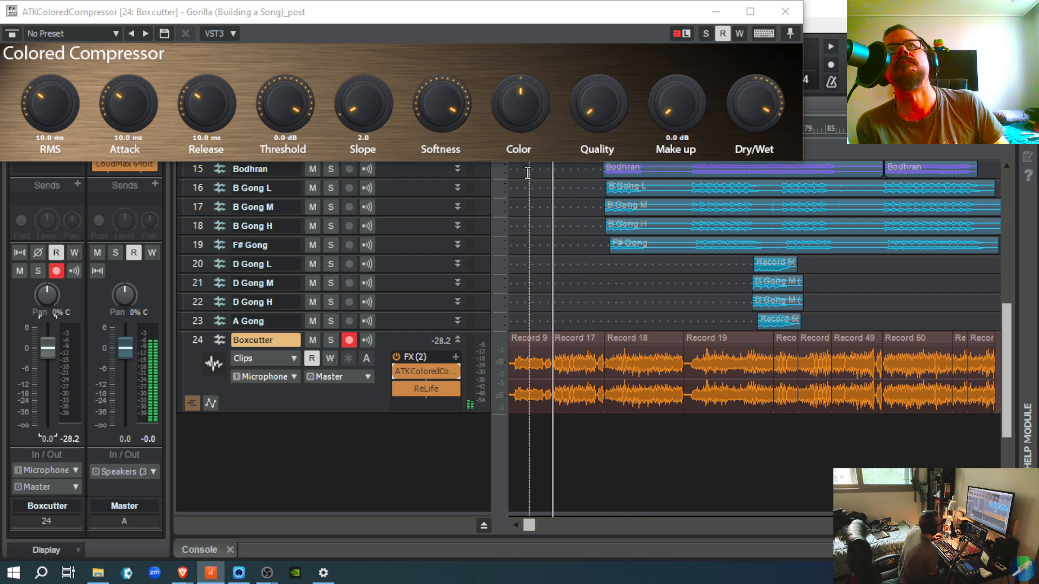
click(398, 371)
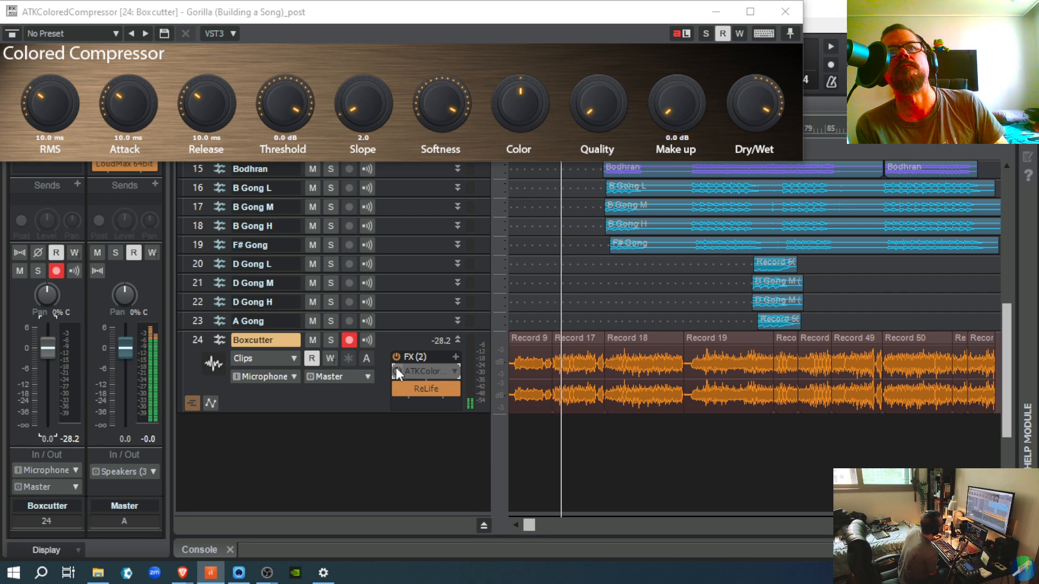
click(396, 370)
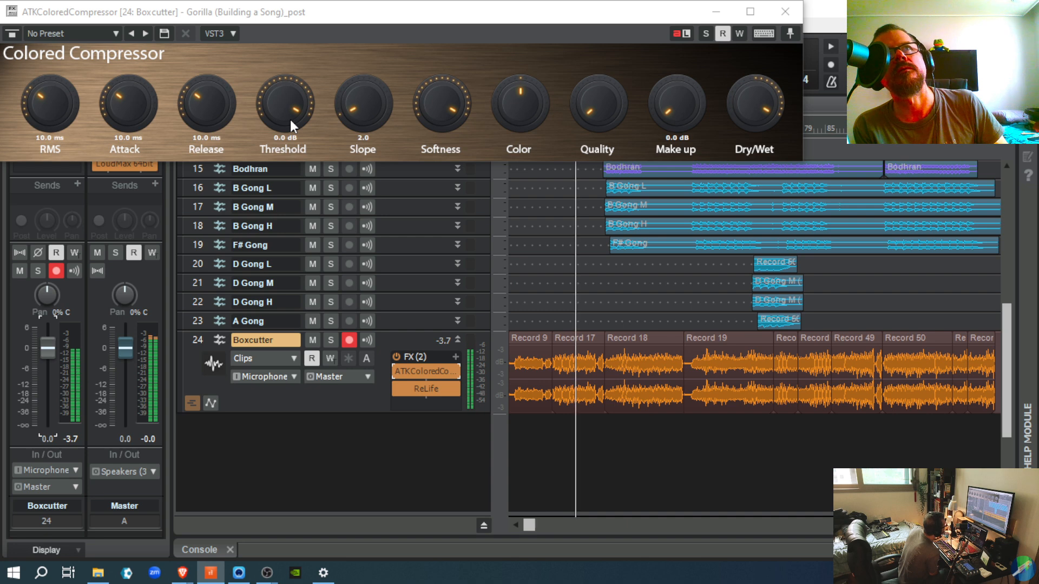
Step: Set the Colored Compressor's threshold to -6.4 dB, trying a make-up gain of 1.9 dB before returning it to 0.0 dB
drag(290, 119, 300, 167)
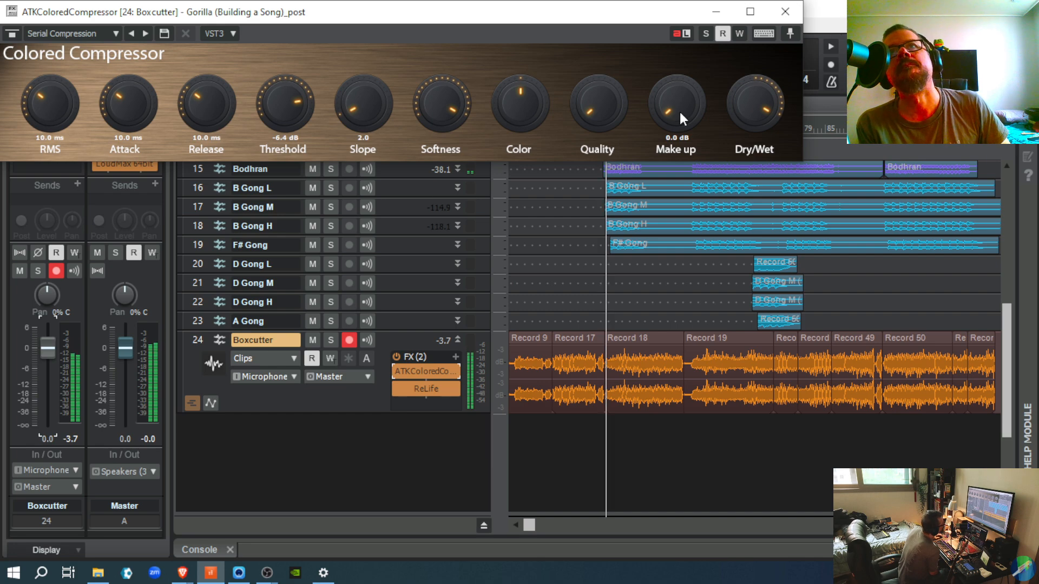
drag(680, 112, 674, 96)
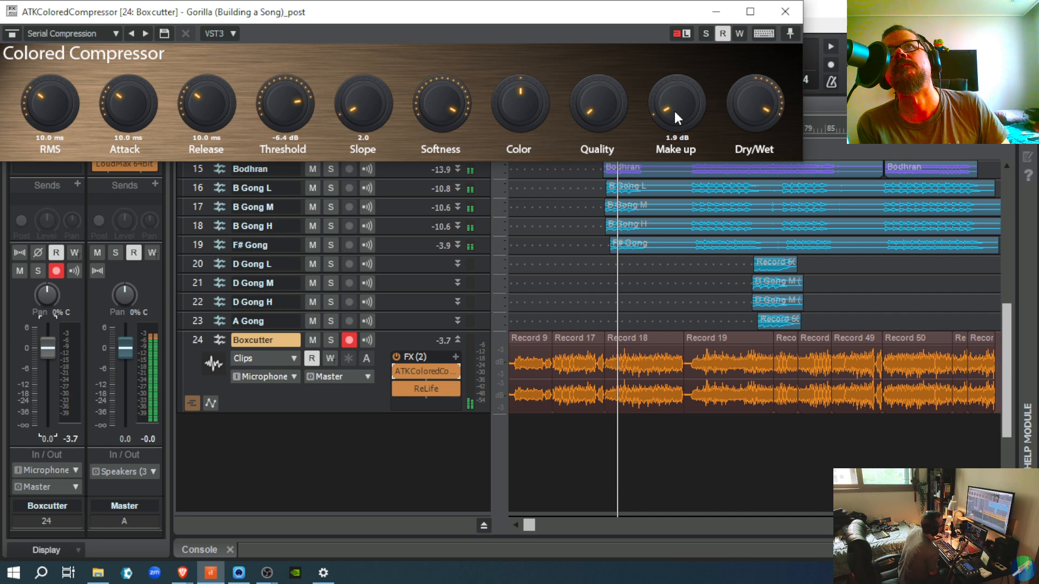
drag(674, 109, 676, 157)
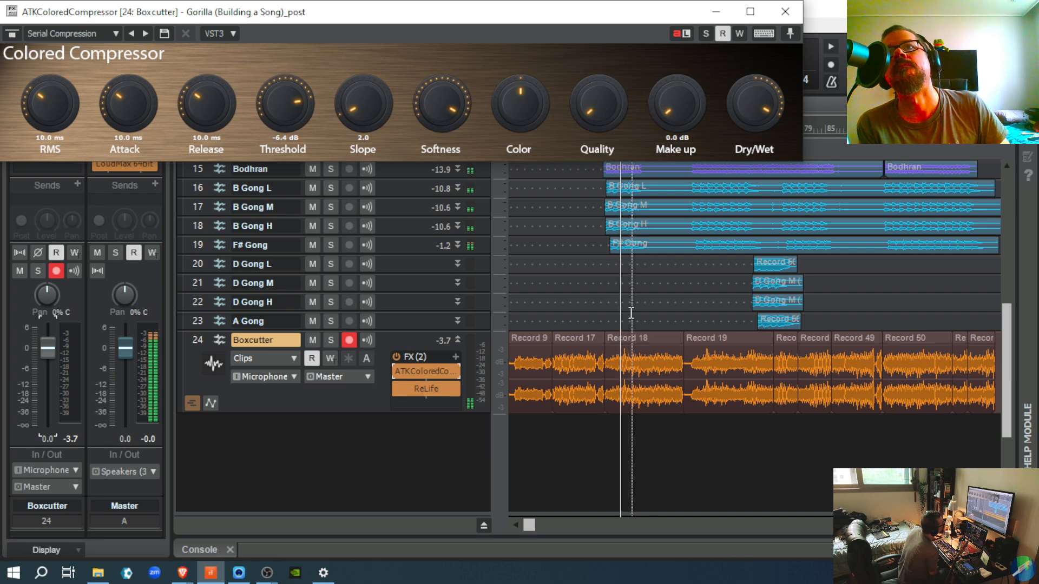
Step: Play the song from the Record 18 clip and set the Colored Compressor's attack to 7.1 ms and release to 31.1 ms
click(615, 383)
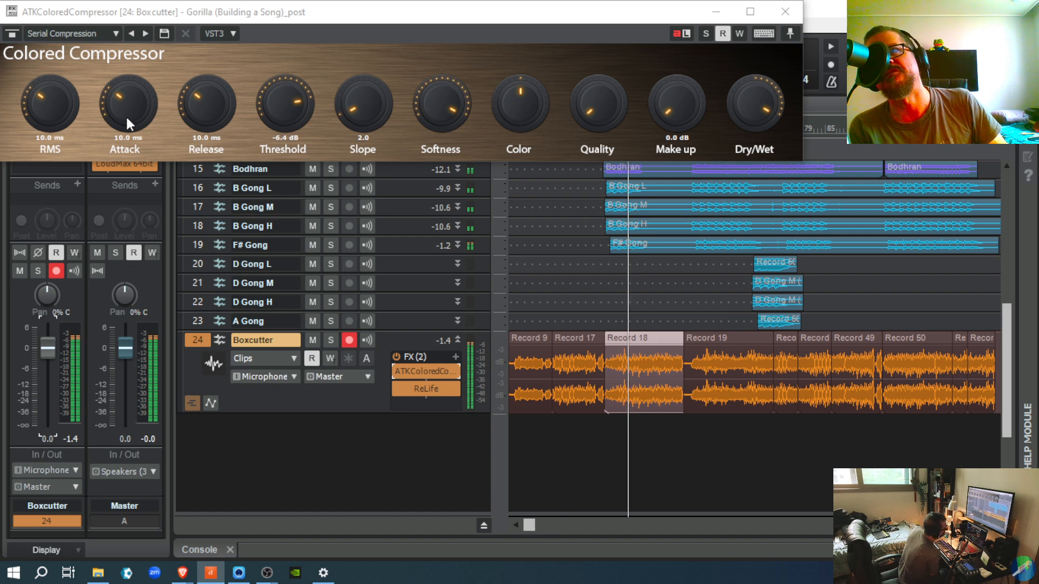
drag(128, 124, 130, 133)
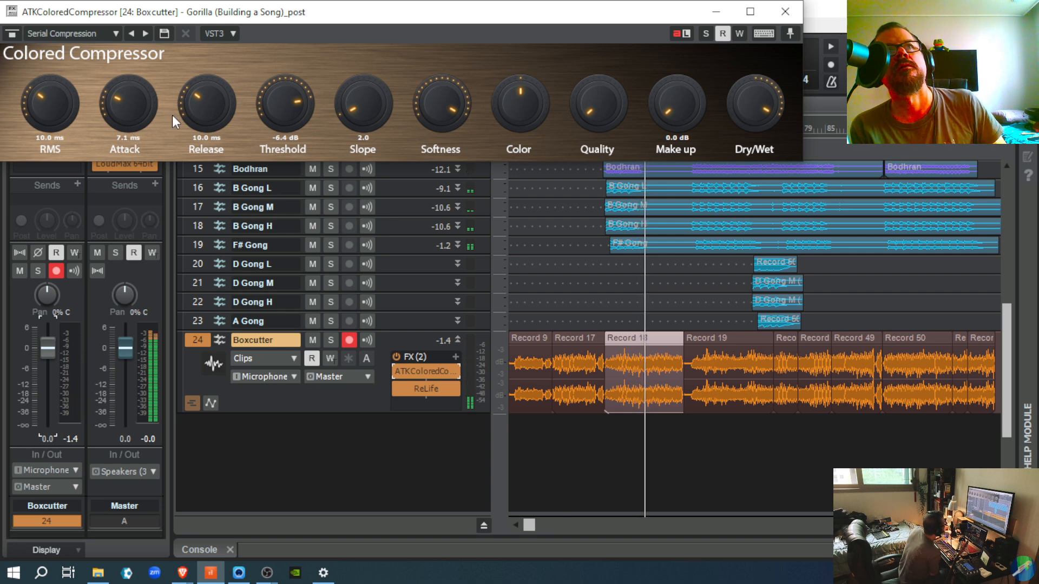
drag(205, 115, 197, 47)
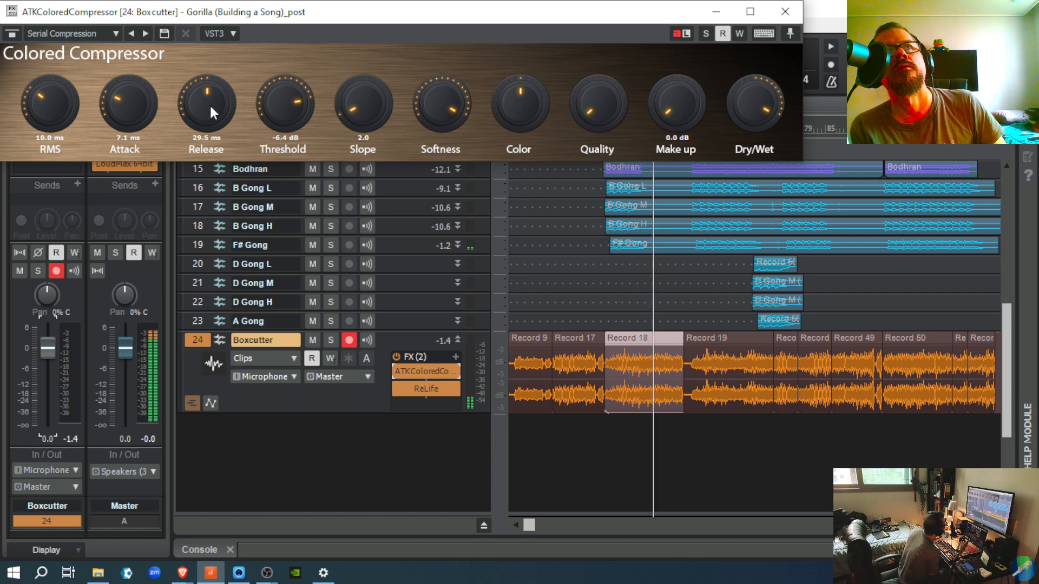
drag(210, 108, 209, 105)
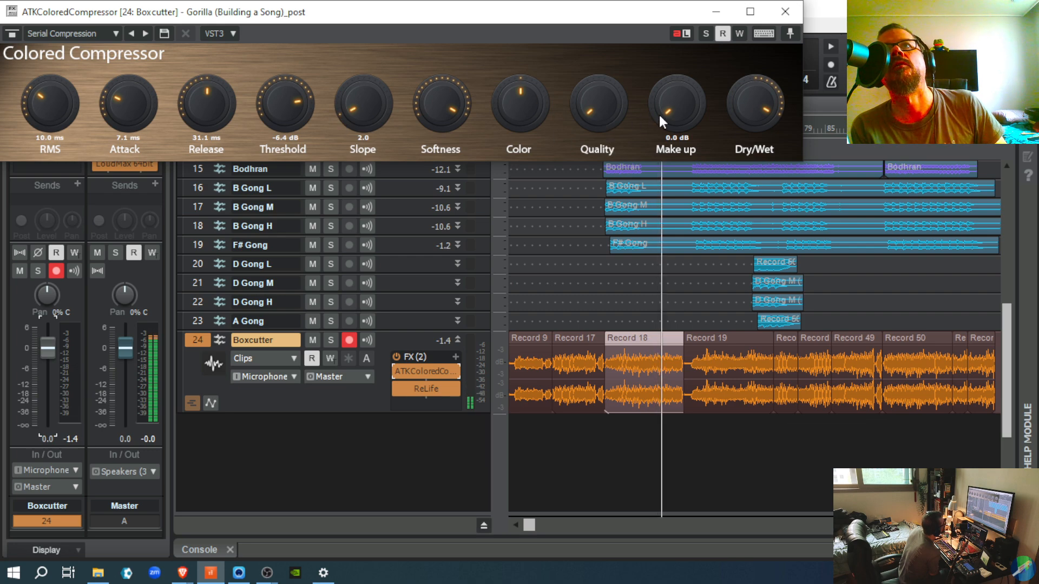
Step: Set the Colored Compressor's make-up gain to 3.0 dB and stop playback
drag(659, 111, 653, 94)
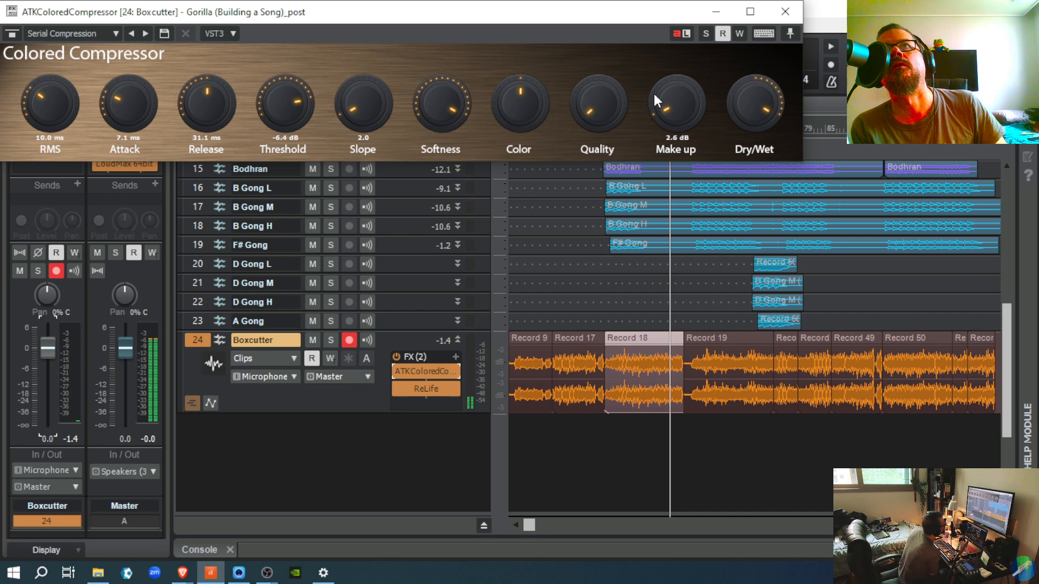
drag(653, 93, 652, 89)
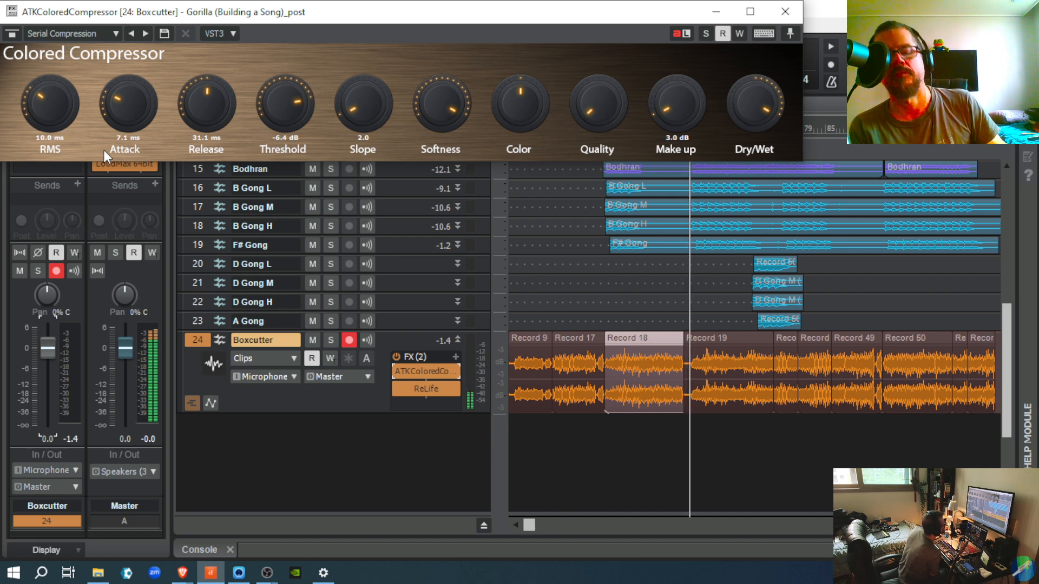
key(space)
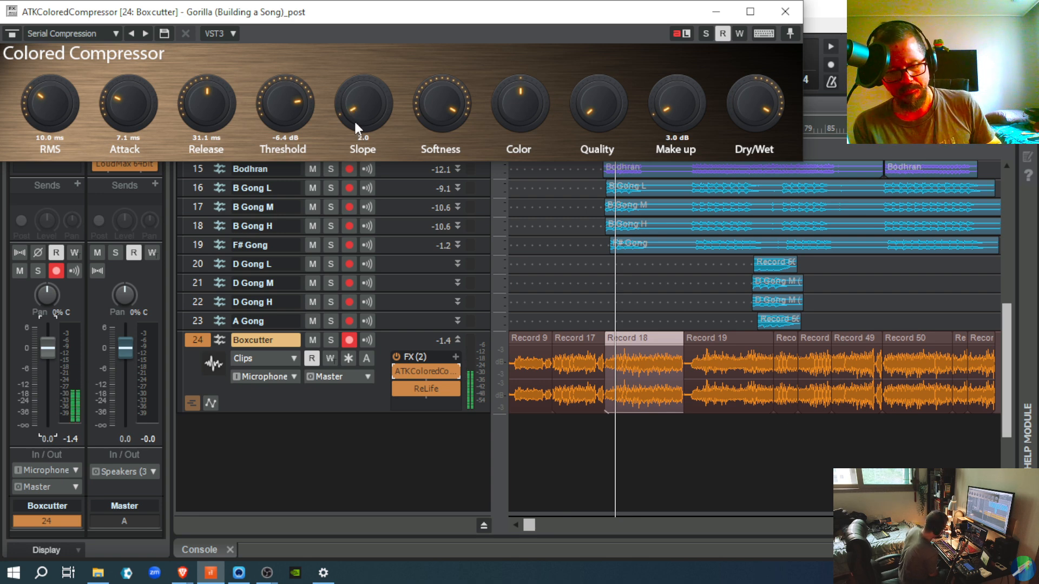
Step: Try a compressor slope of 7.4, replaying the Record 18 section to hear its effect on the Boxcutter track
key(space)
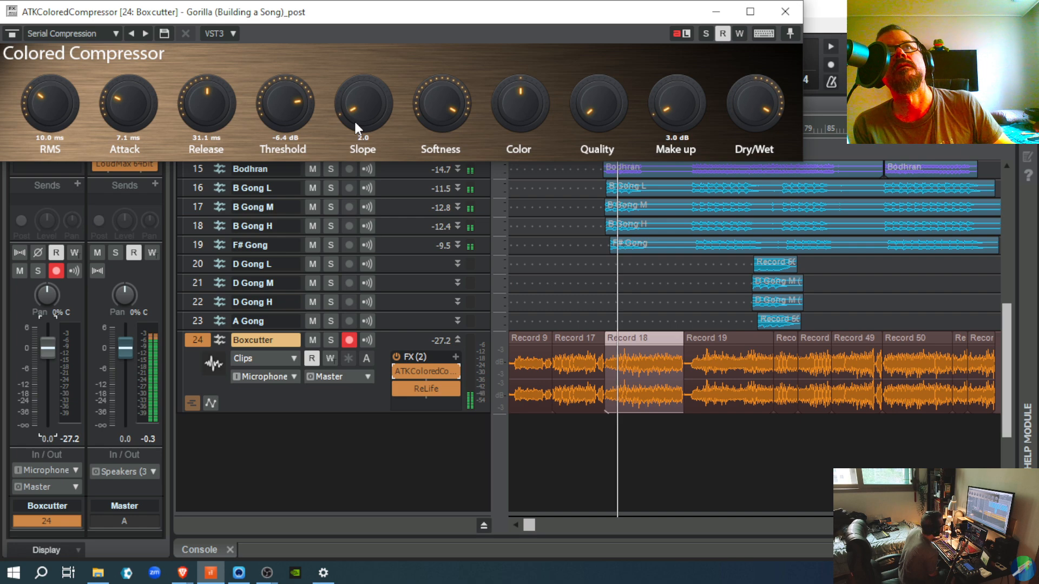
drag(362, 132, 361, 56)
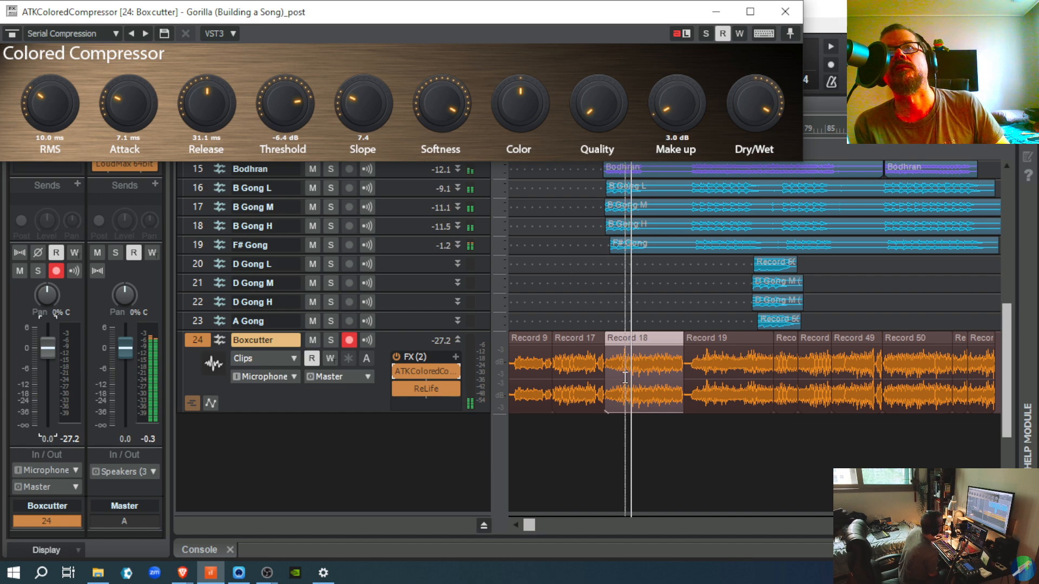
key(space)
key(space)
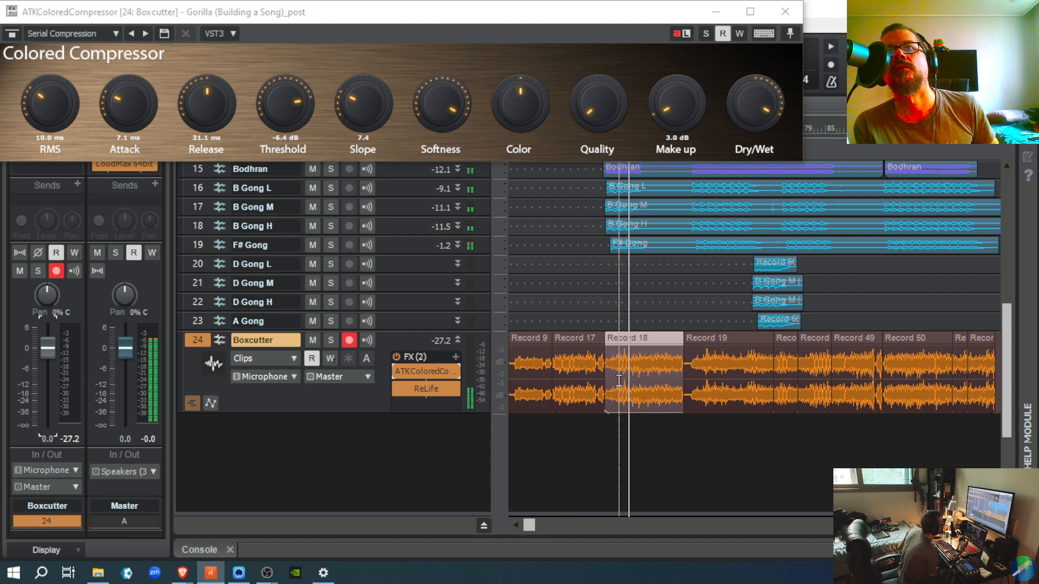
key(space)
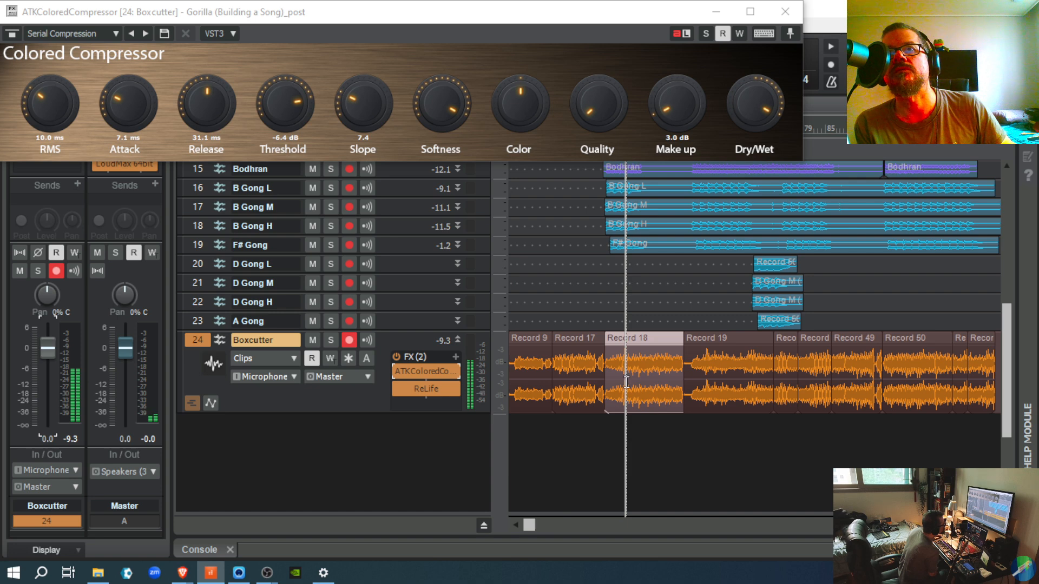
key(space)
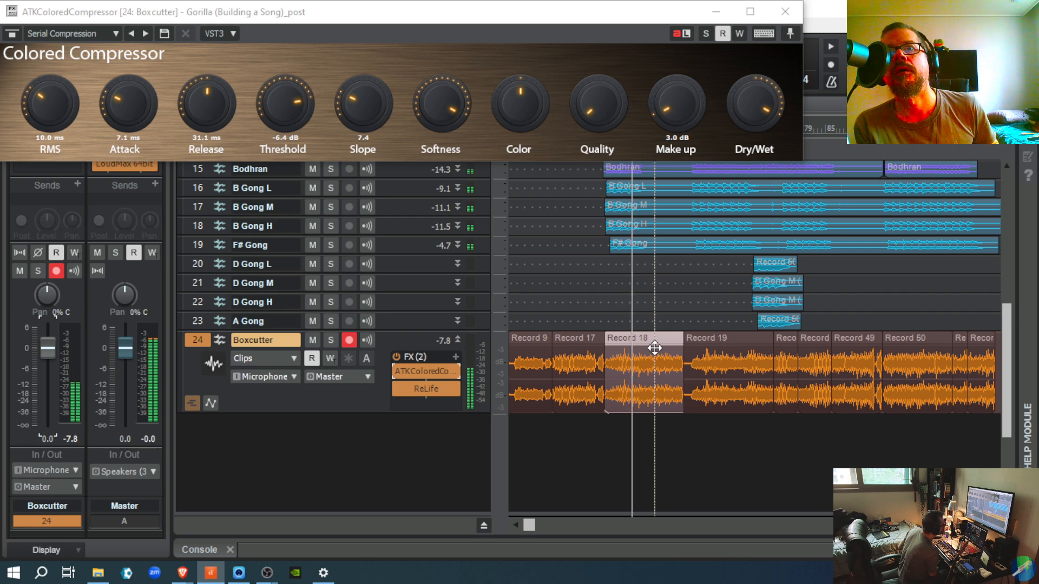
key(space)
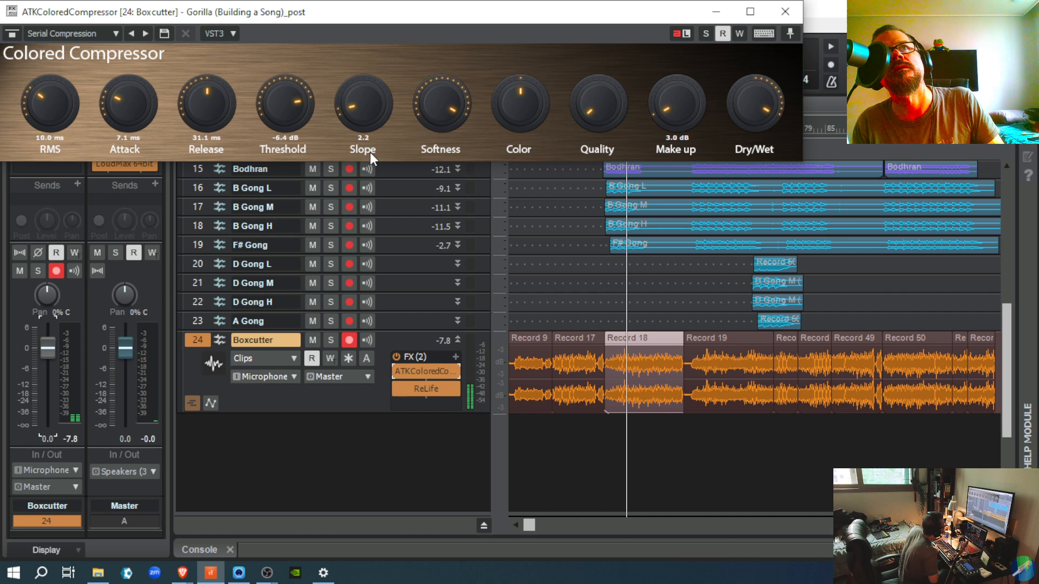
Step: Lower the compressor's slope to 2.0 and then 1.5, playing the Record 18 section to audition each setting
drag(371, 152, 370, 154)
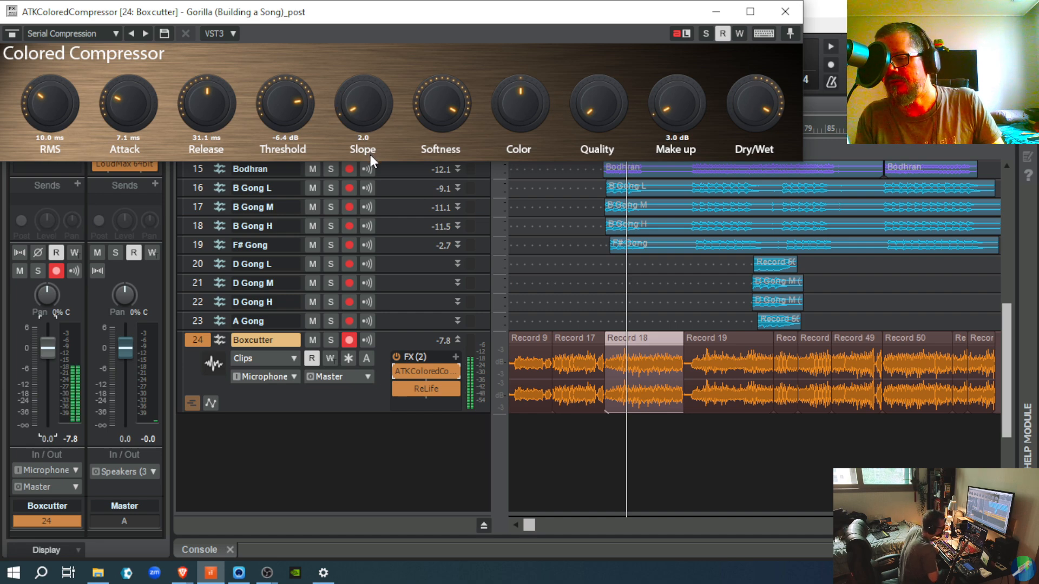
key(space)
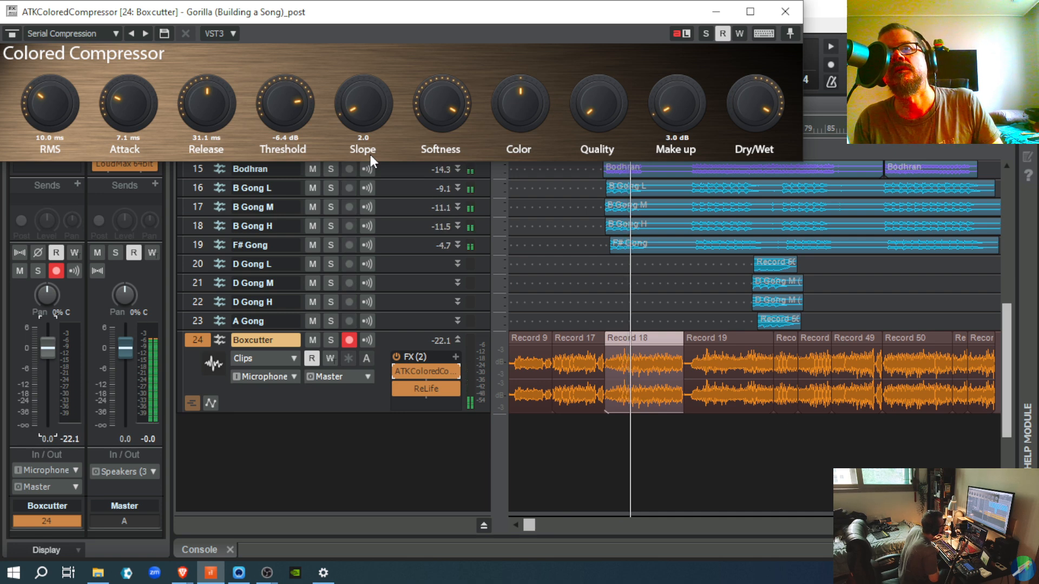
key(space)
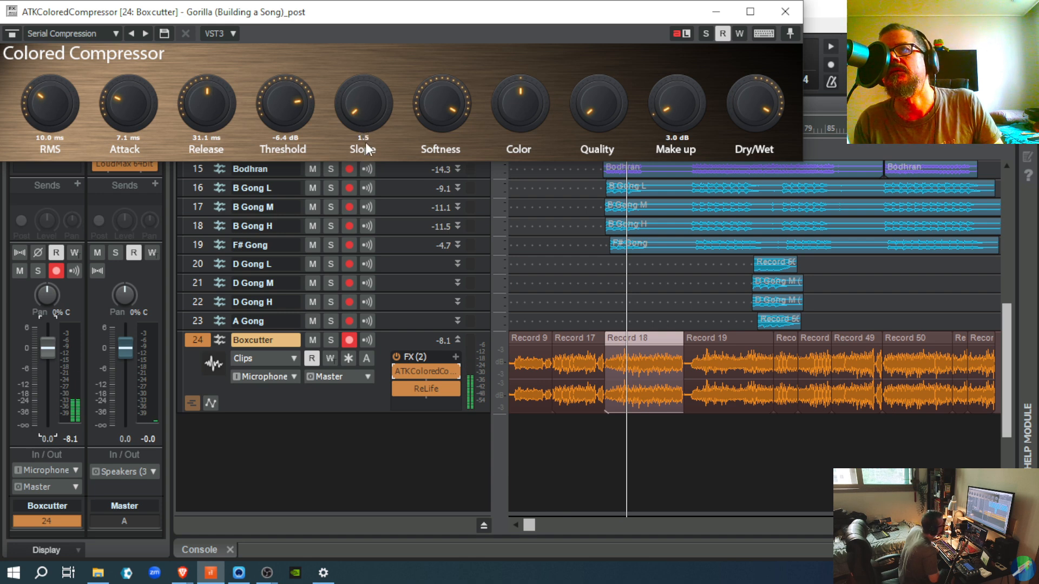
key(space)
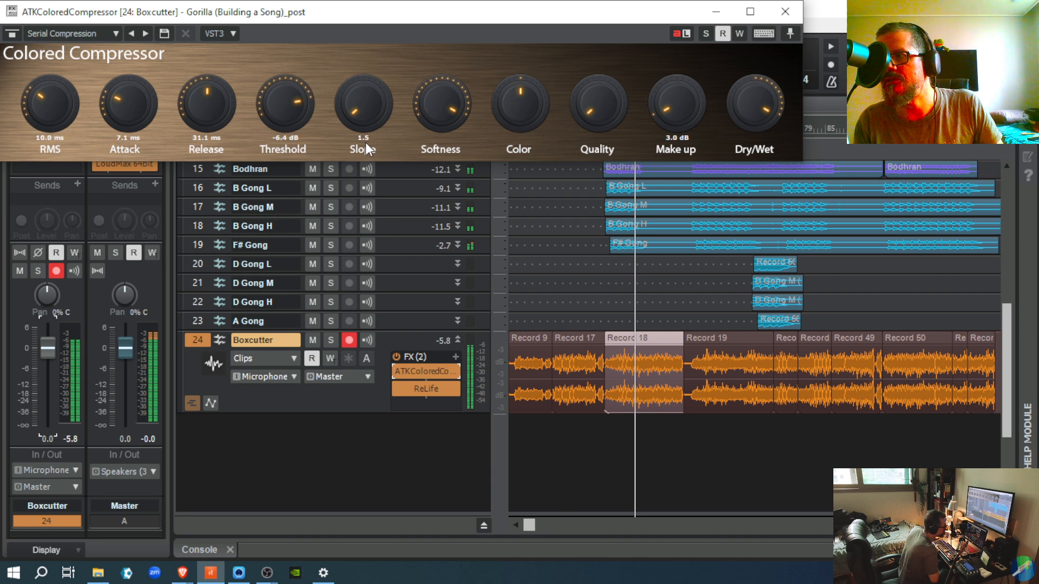
key(space)
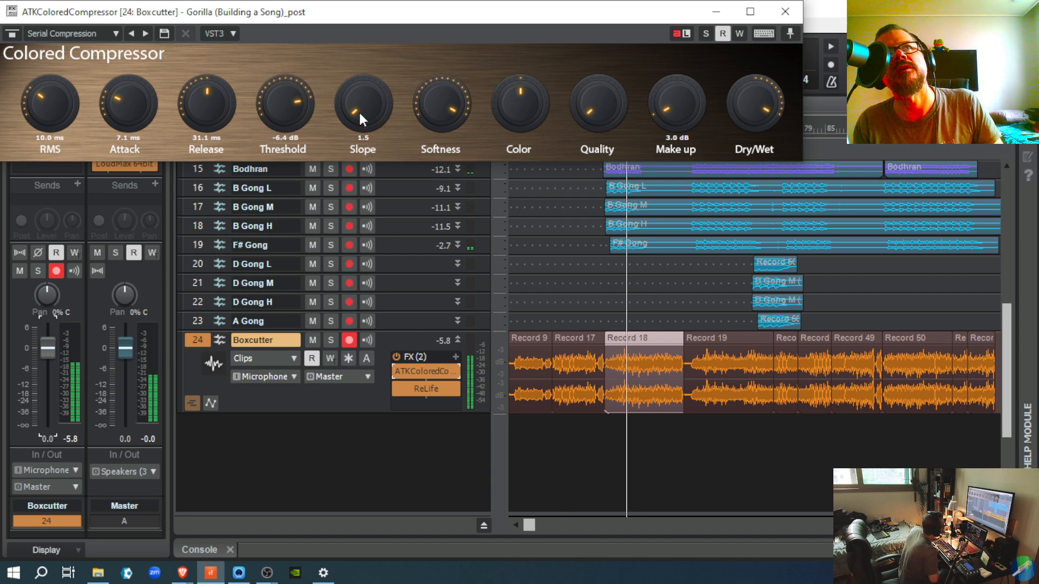
Step: Try a compressor slope of 5.1 and play the same section for comparison
drag(359, 111, 352, 59)
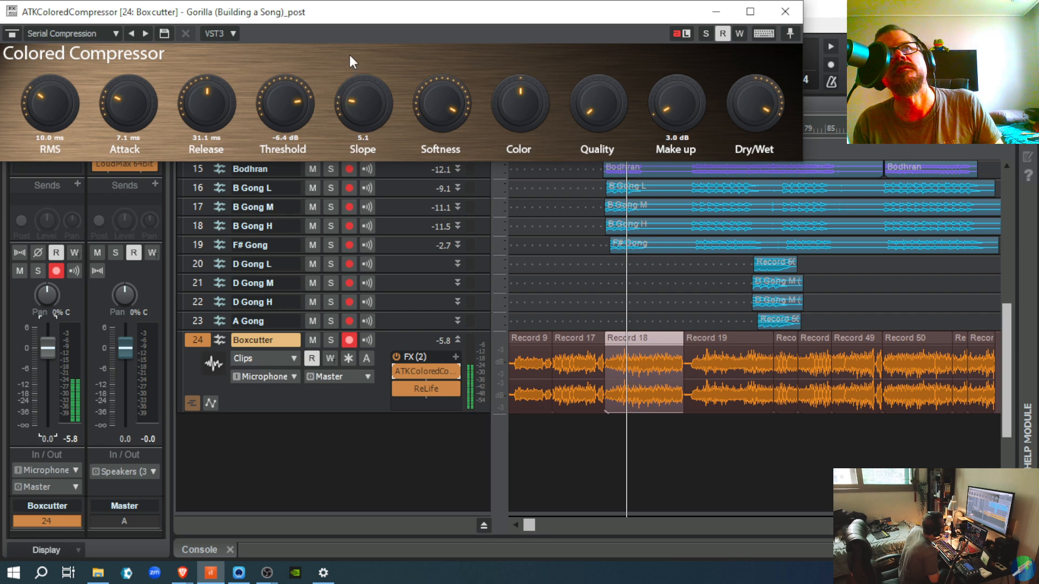
key(space)
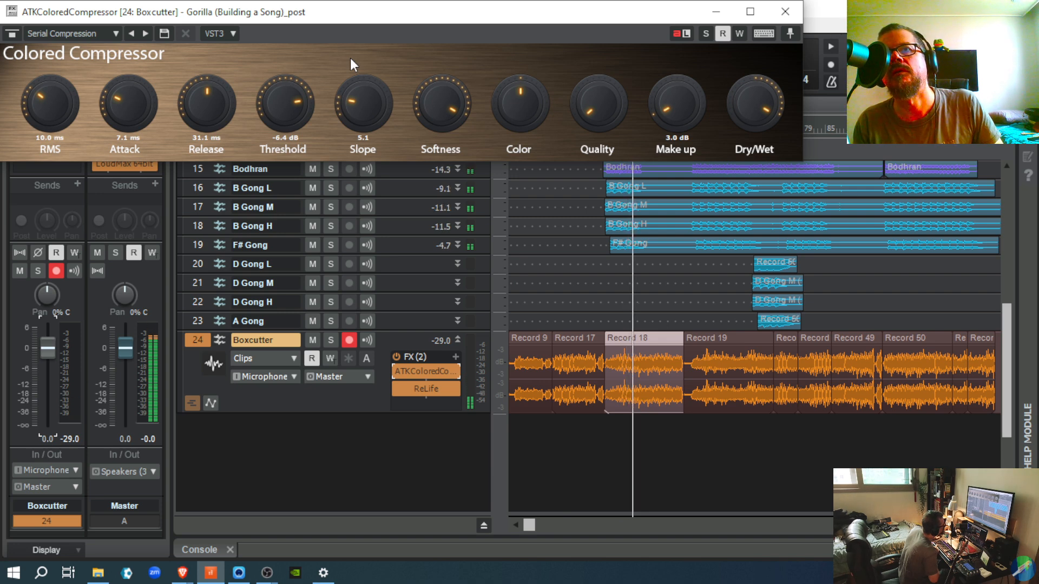
key(space)
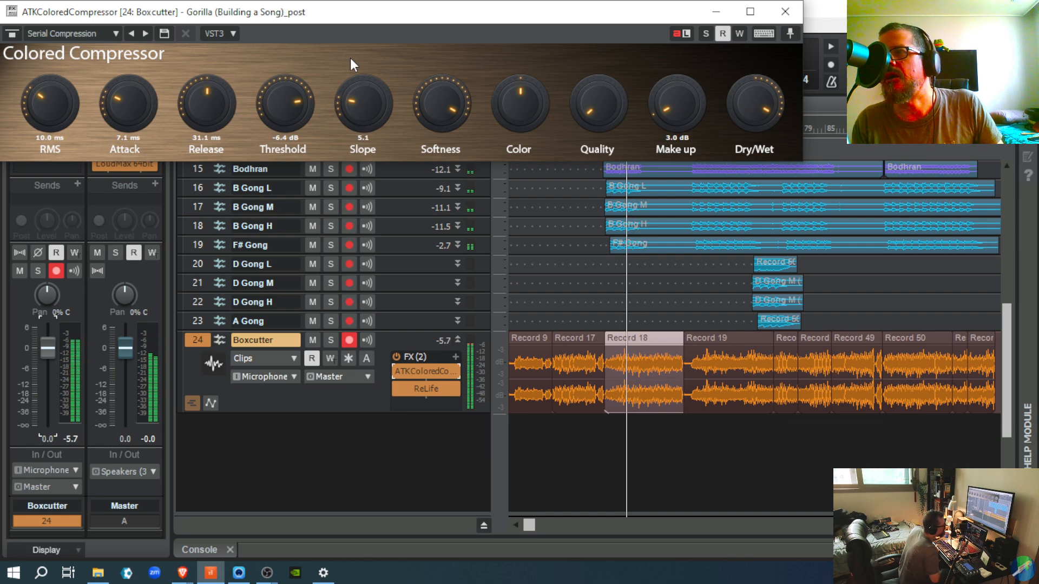
Step: Set the compressor's slope to 1.5 and play the song from the early part of the Record 18 clip
drag(361, 98, 433, 309)
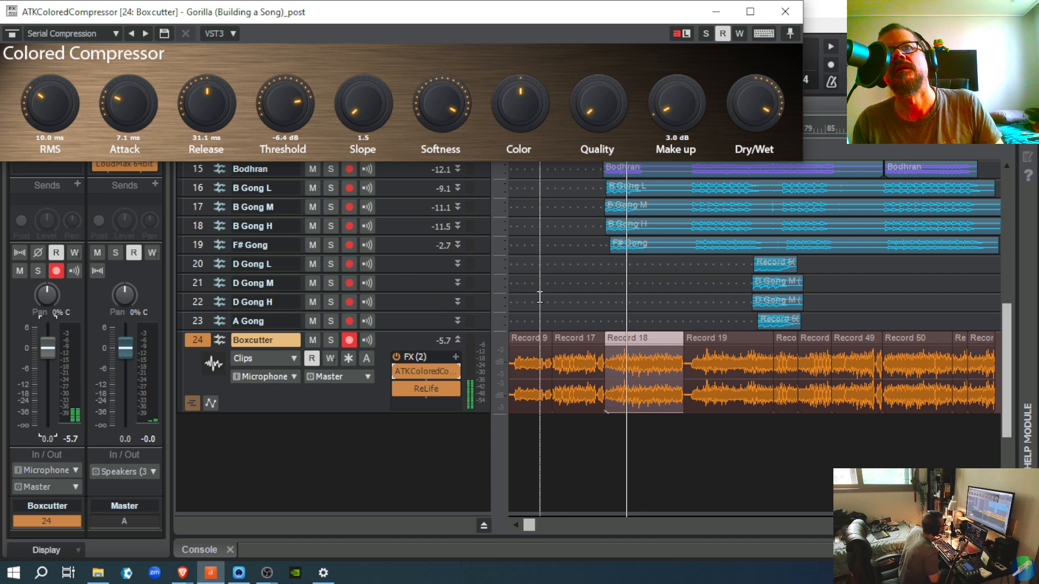
click(621, 375)
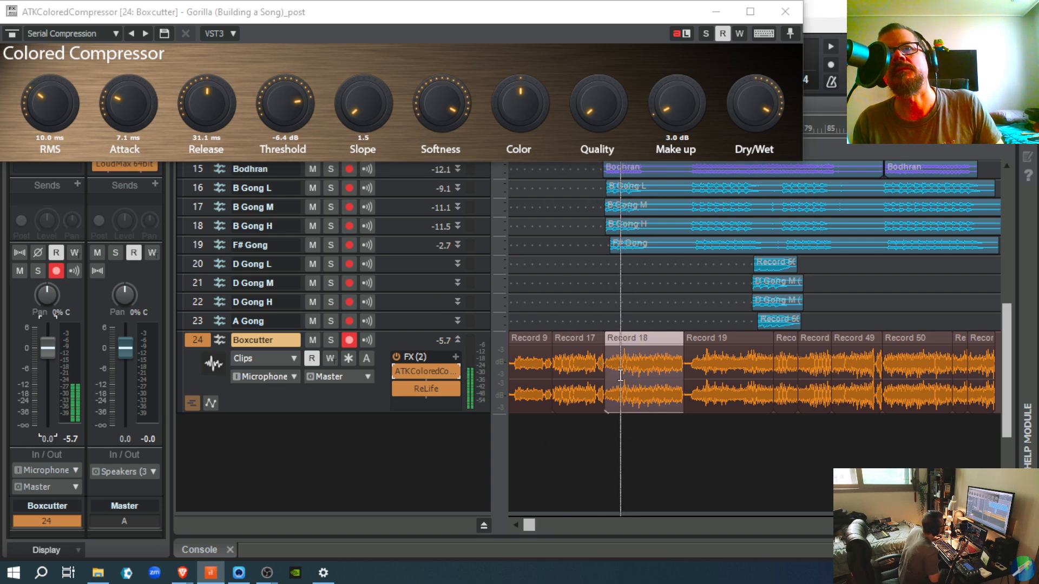
key(space)
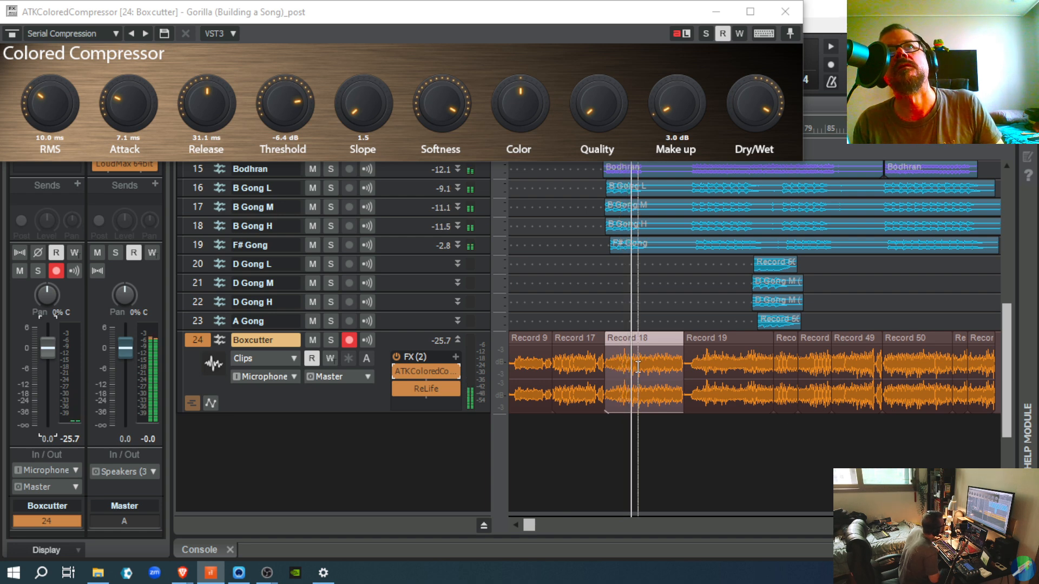
key(space)
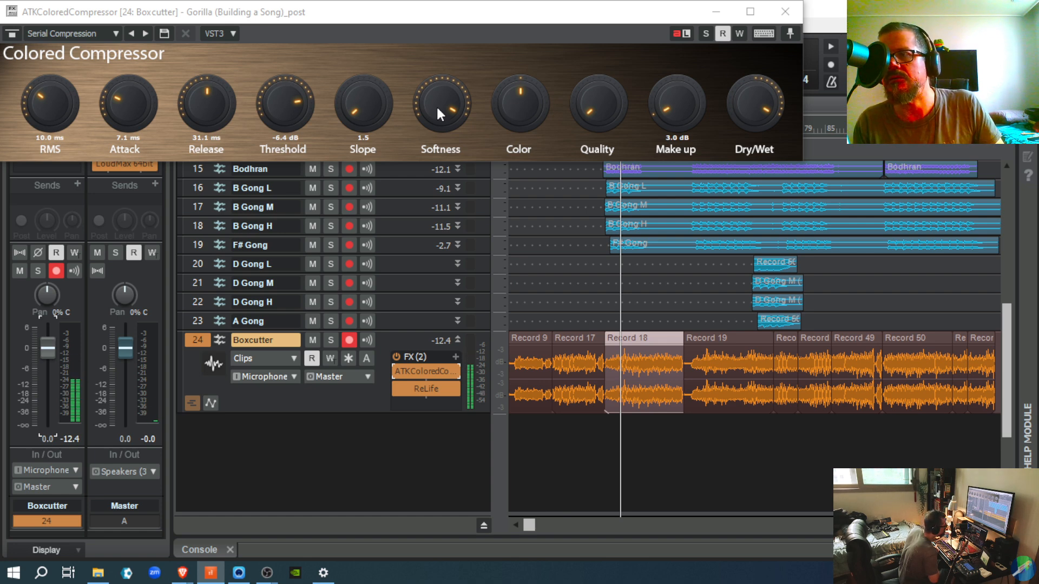
Step: Audition the compressor's softness at its midpoint and minimum during playback, then set it to about two-thirds of its range
drag(437, 107, 461, 219)
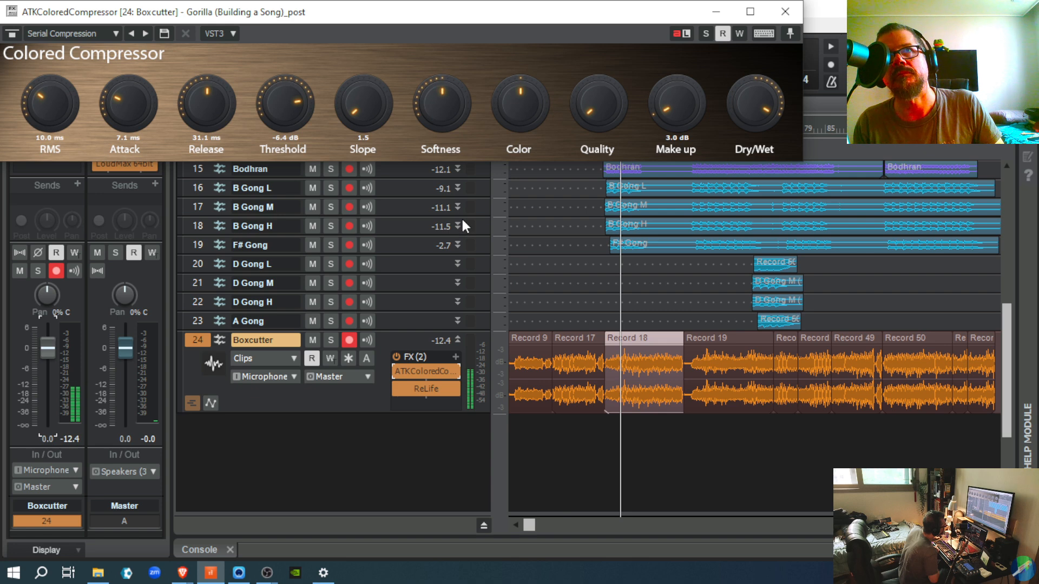
key(space)
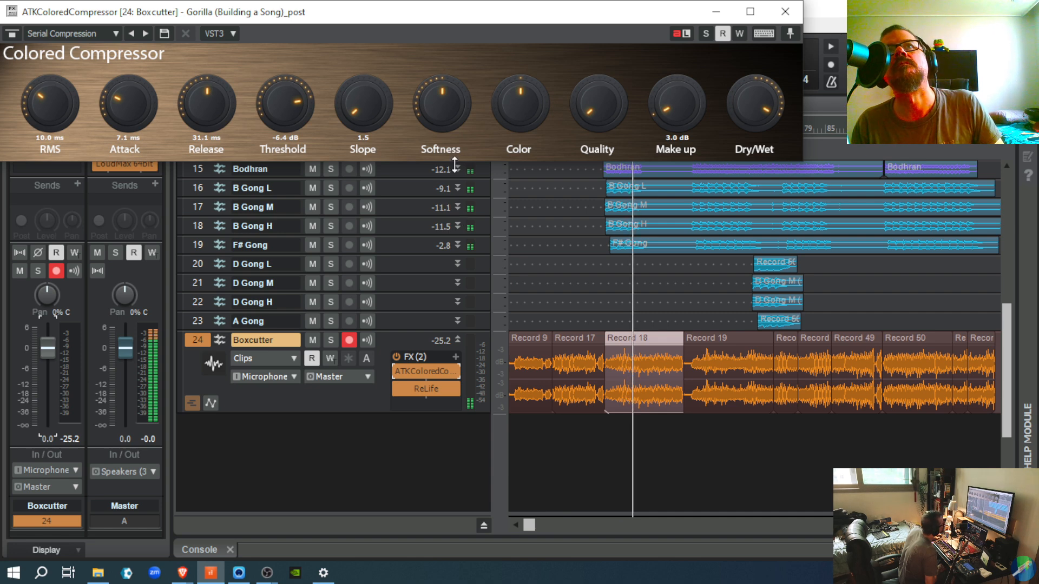
drag(435, 102, 440, 138)
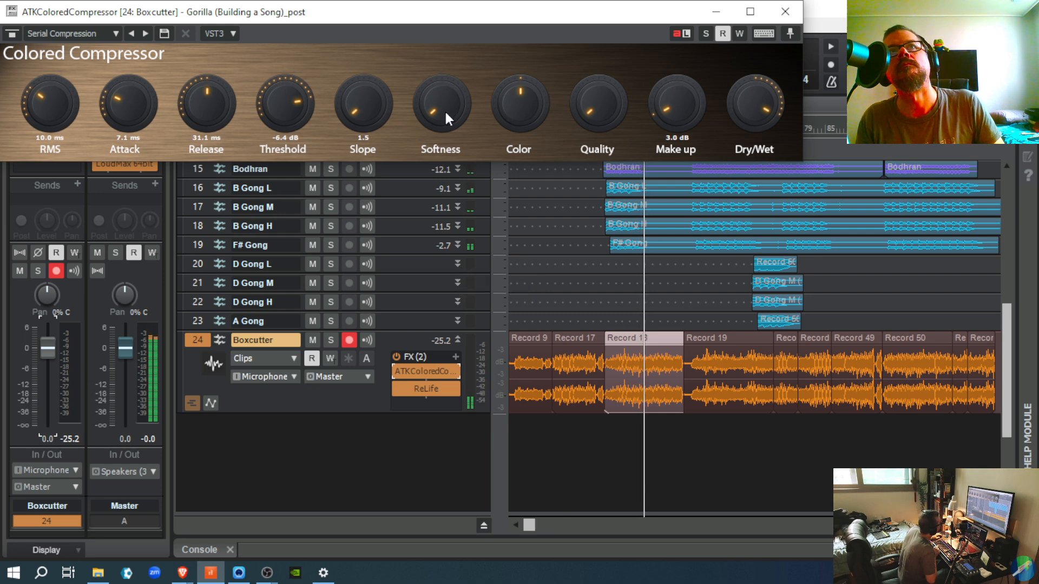
drag(445, 110, 437, 11)
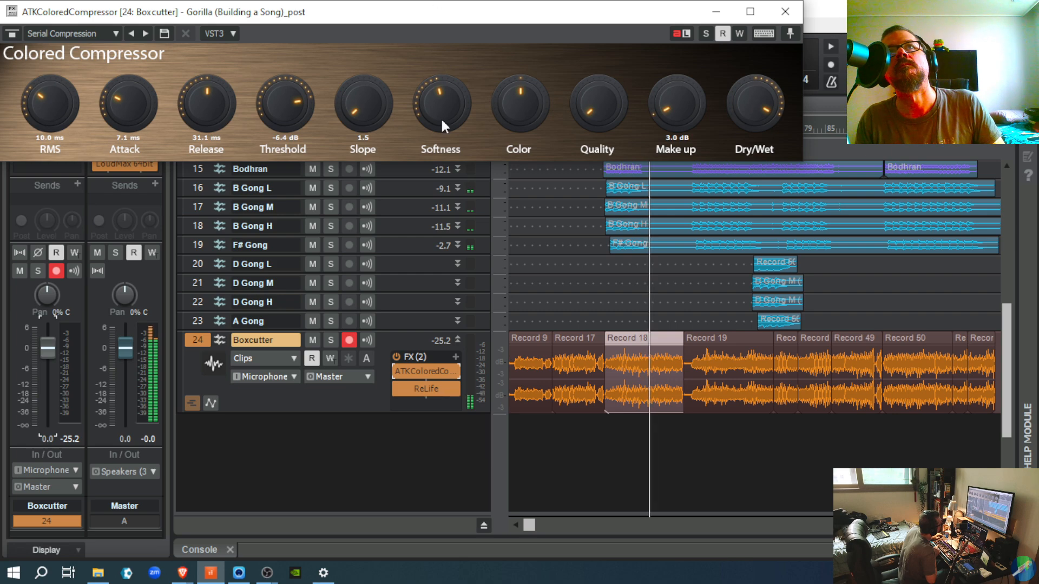
drag(441, 120, 428, 55)
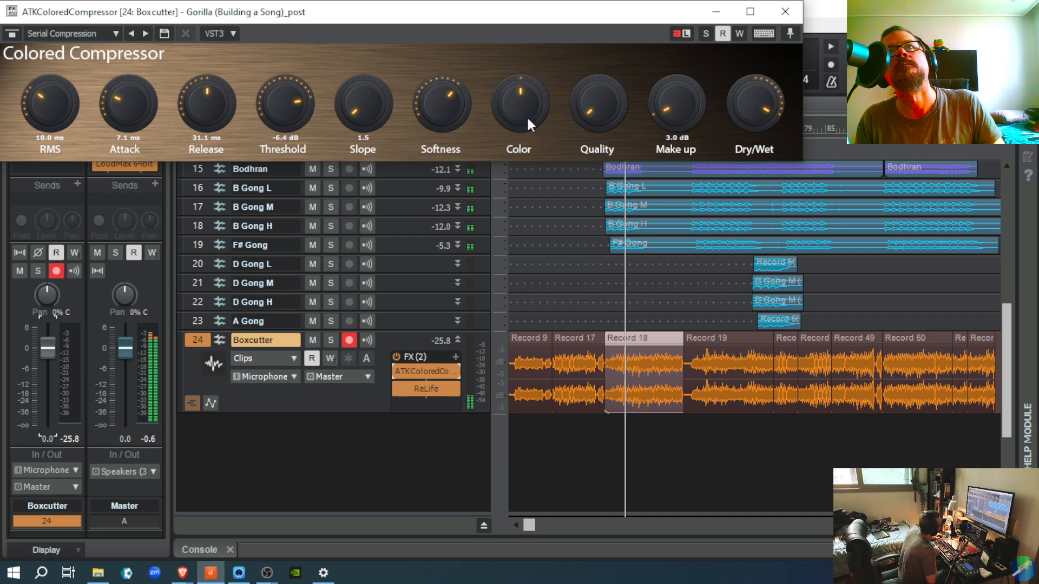
Step: Set the compressor's color to about a quarter of its range and quality to its midpoint, playing the song to audition them
drag(520, 114, 516, 165)
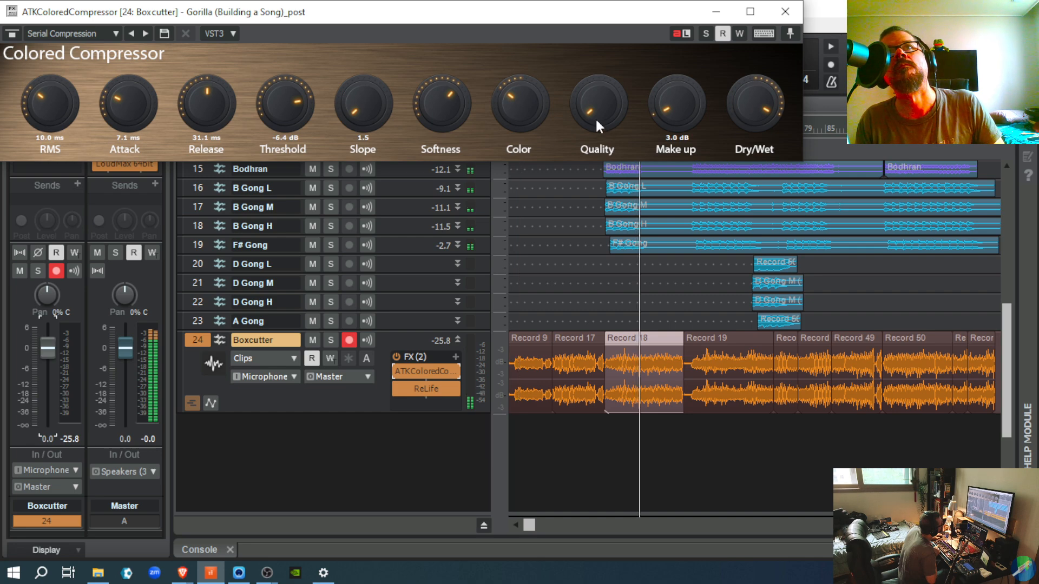
key(space)
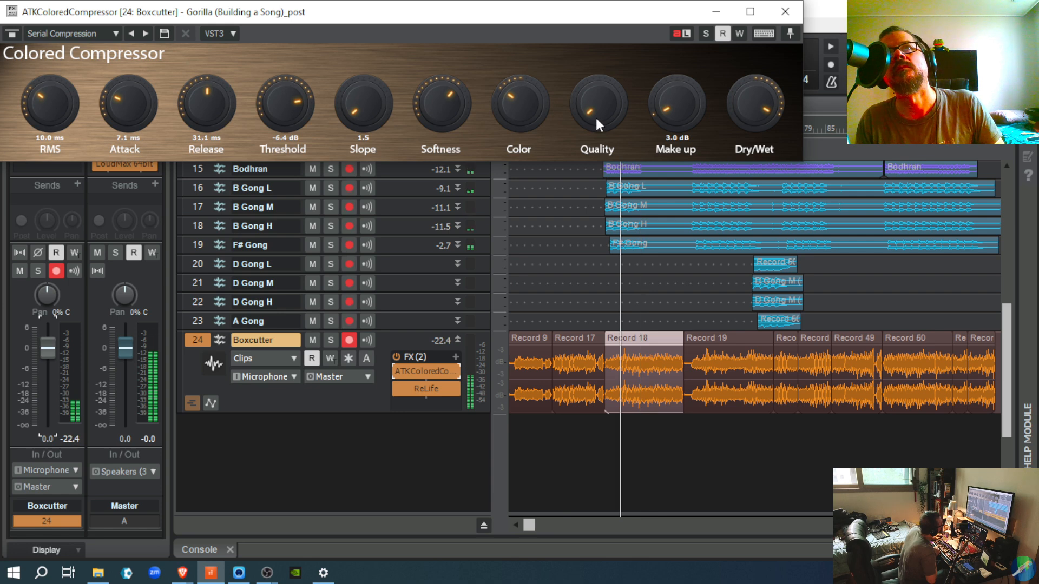
drag(597, 119, 566, 7)
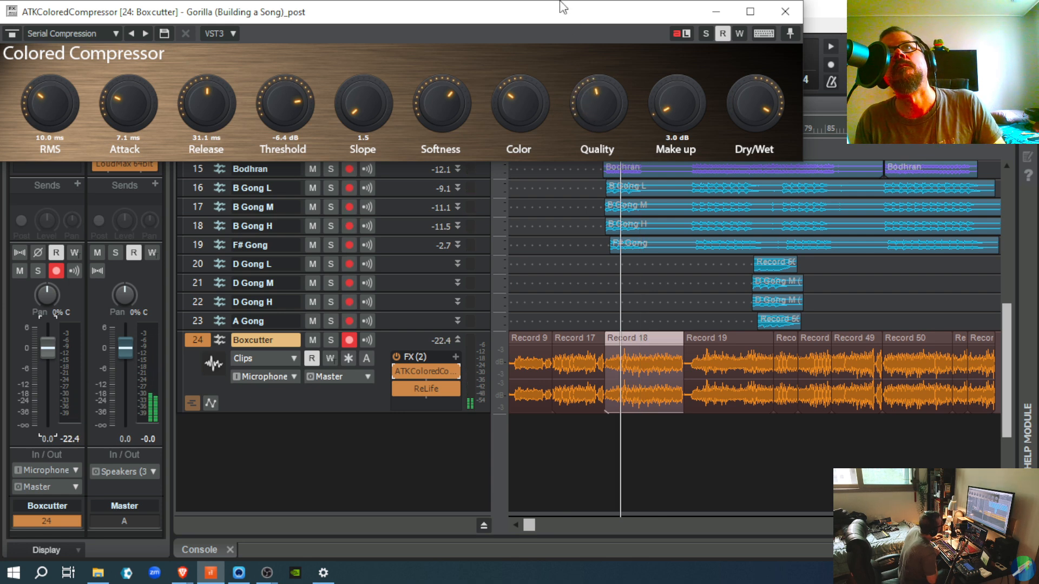
drag(597, 112, 595, 107)
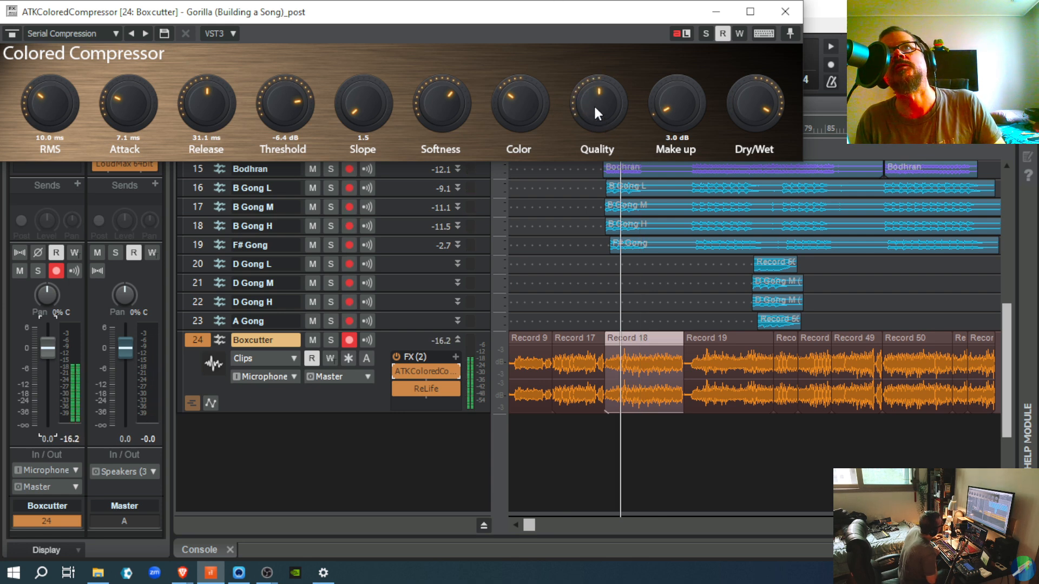
key(space)
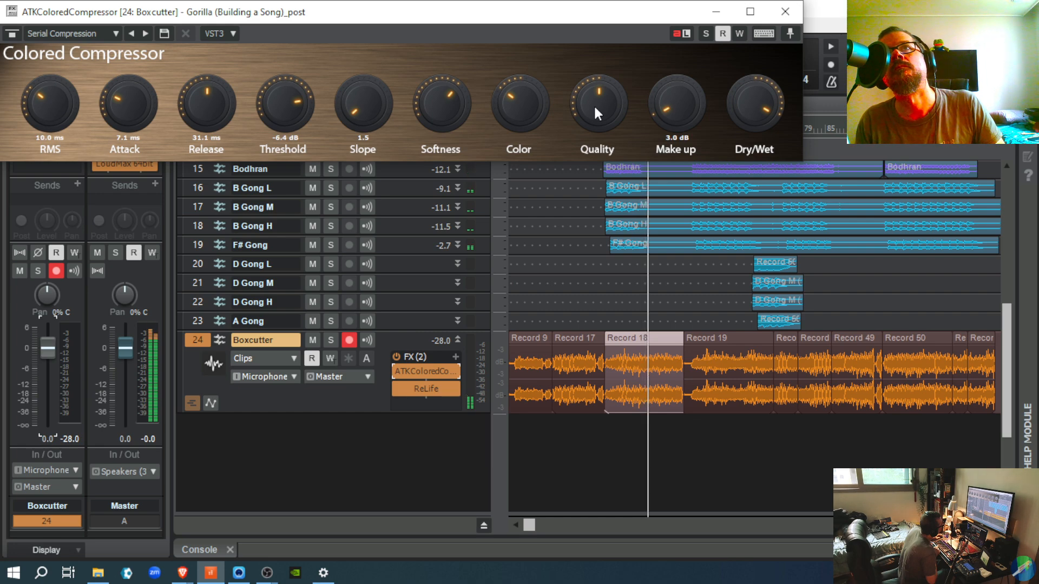
Step: Audition the compressor's quality at a high setting and slightly below its midpoint over the Record 18 clip, returning it to the midpoint
key(space)
drag(594, 104, 567, 7)
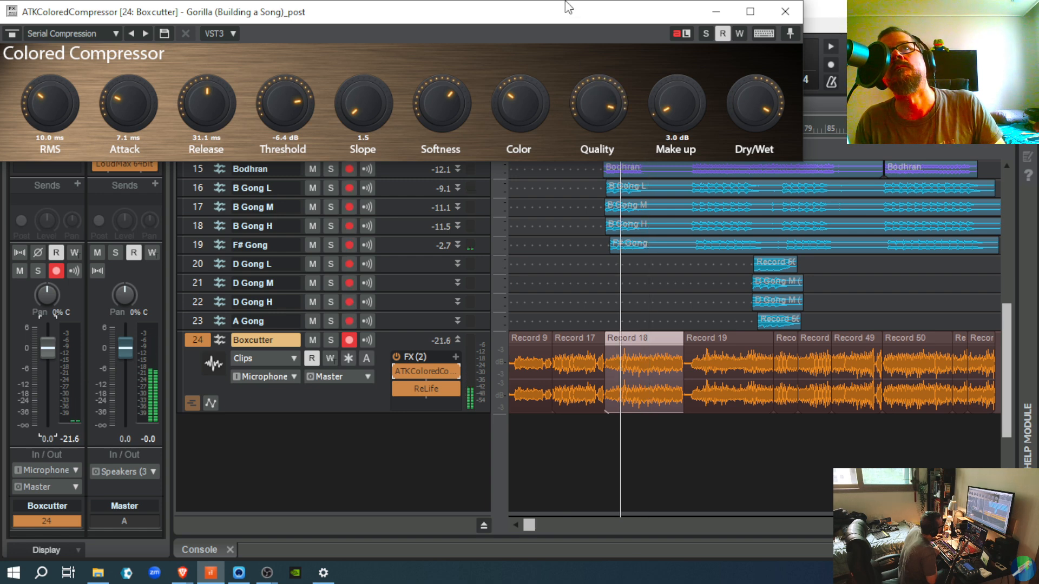
key(space)
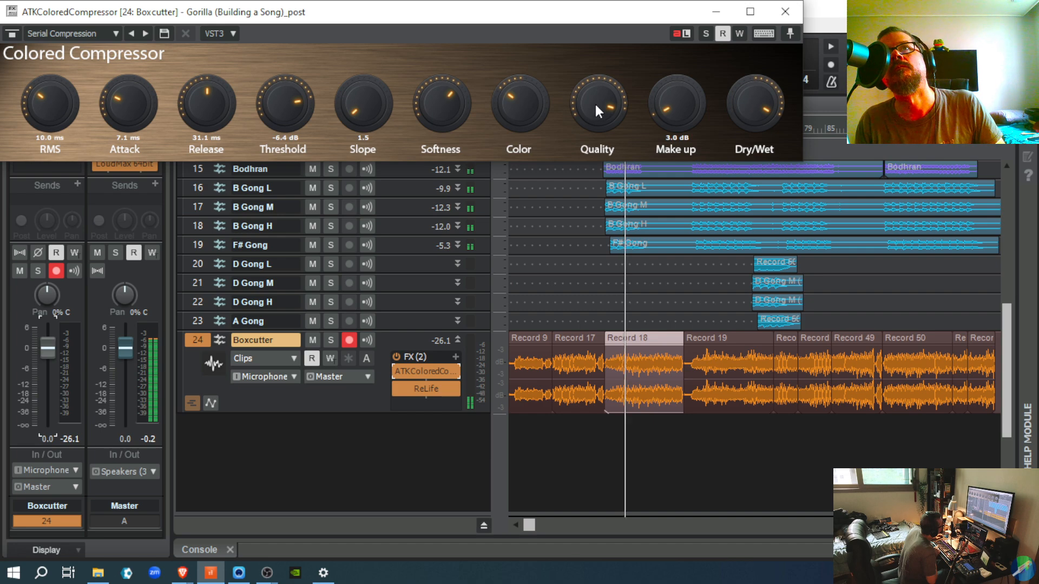
key(space)
drag(594, 102, 625, 206)
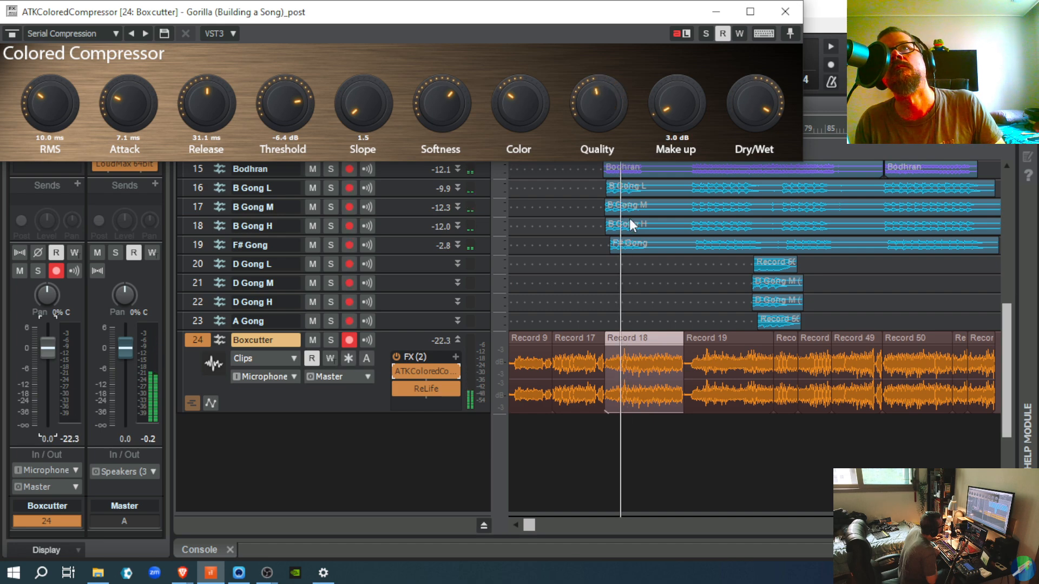
key(space)
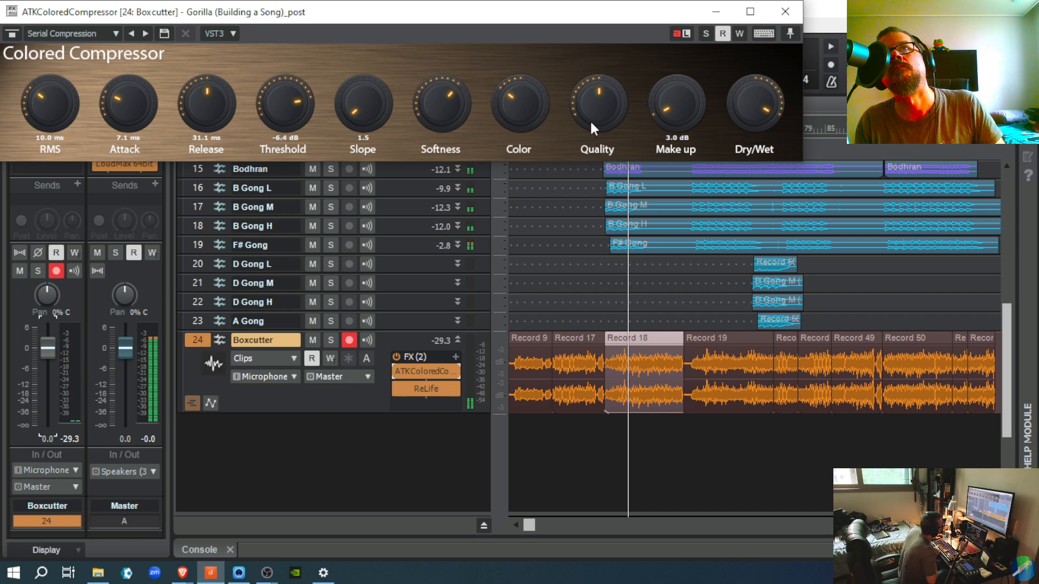
click(625, 354)
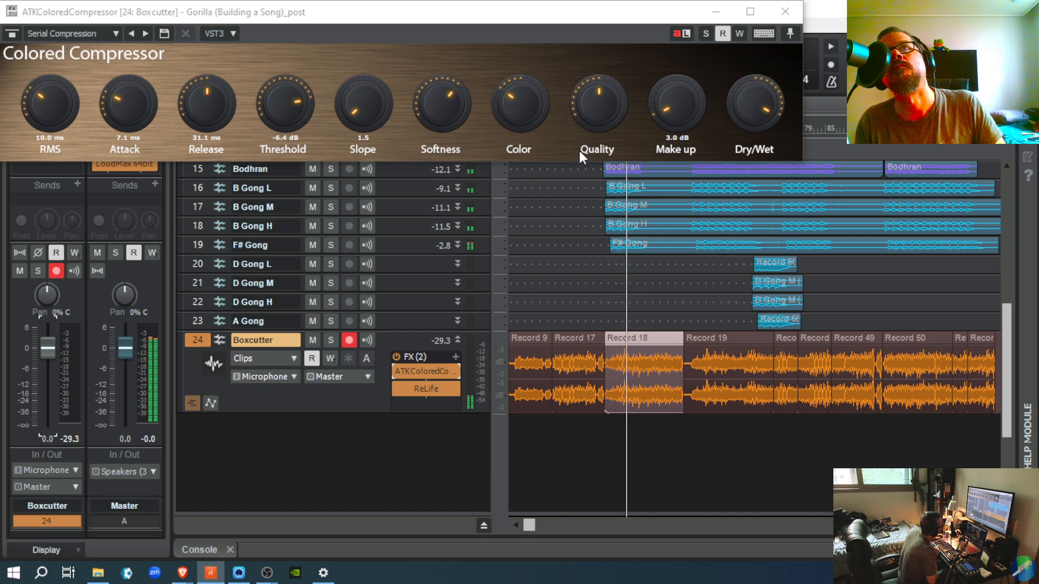
Step: Audition the compressor's quality at its minimum and a raised setting during playback, then put it back to its midpoint
click(590, 109)
key(space)
key(space)
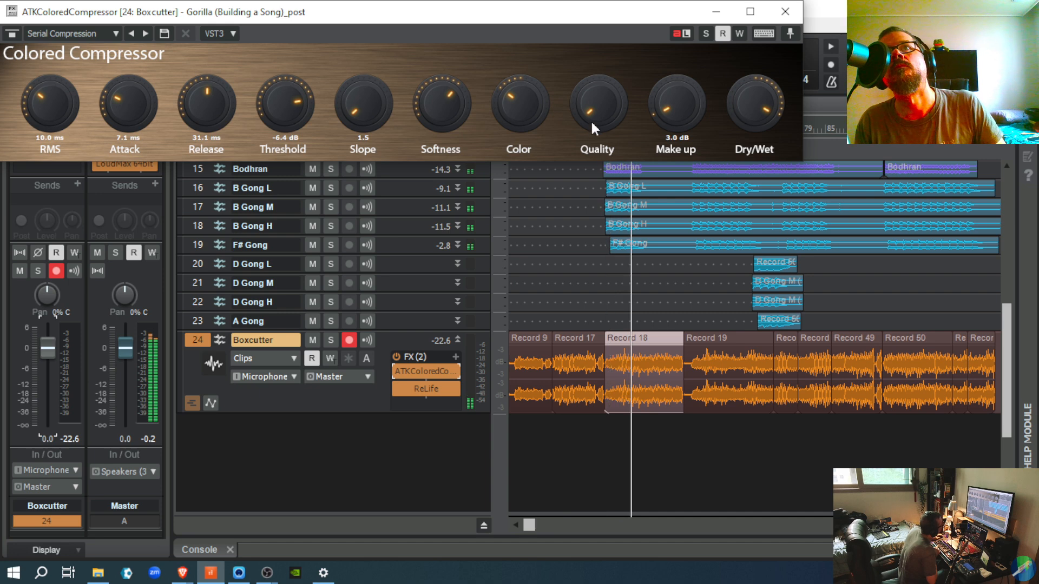
drag(594, 104, 590, 8)
key(space)
drag(603, 108, 597, 96)
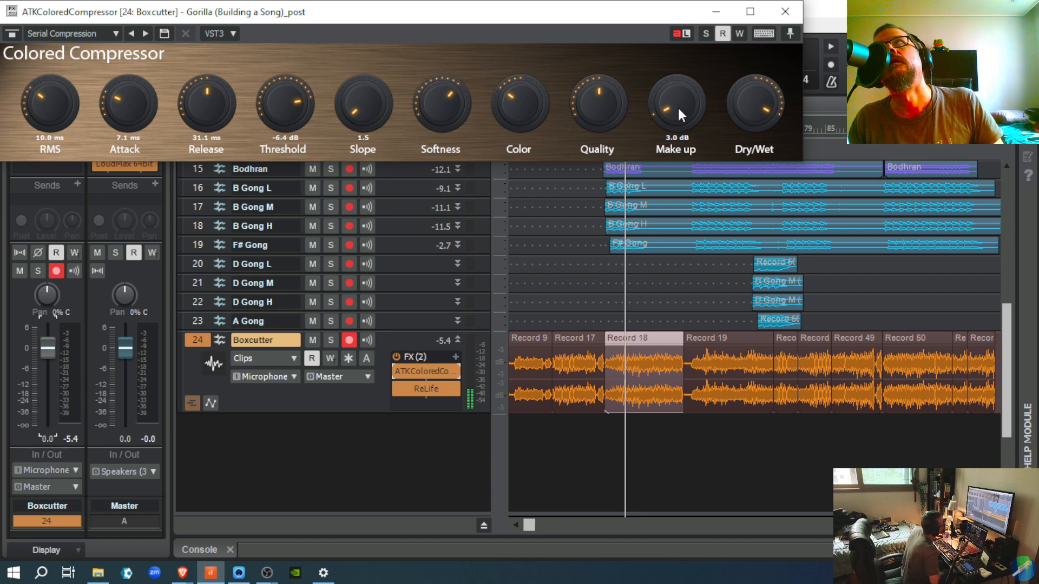
Step: Play the song from within the Record 18 clip and set the compressor's make-up gain to 7.7 dB
key(space)
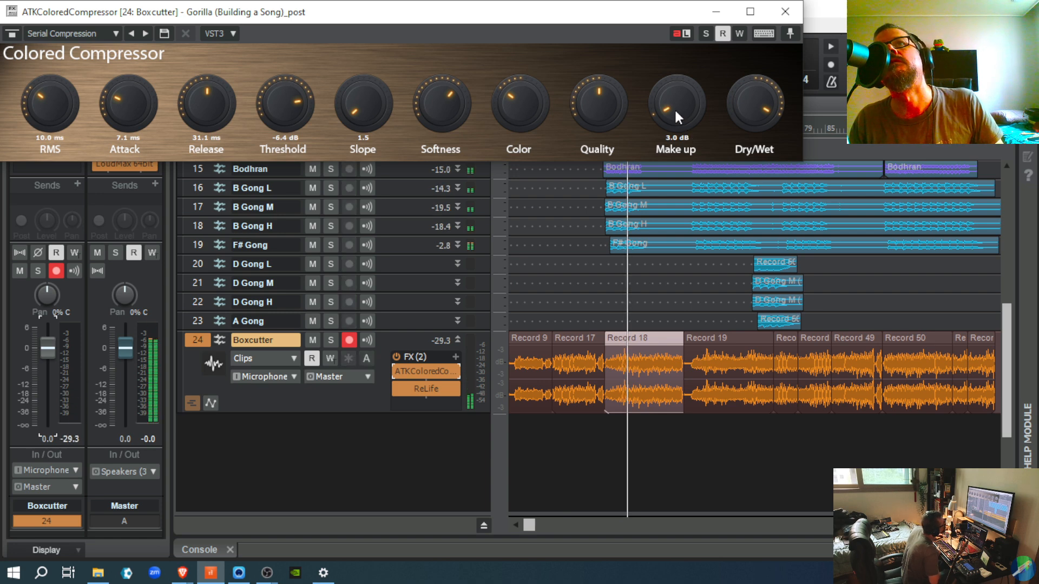
drag(672, 108, 663, 79)
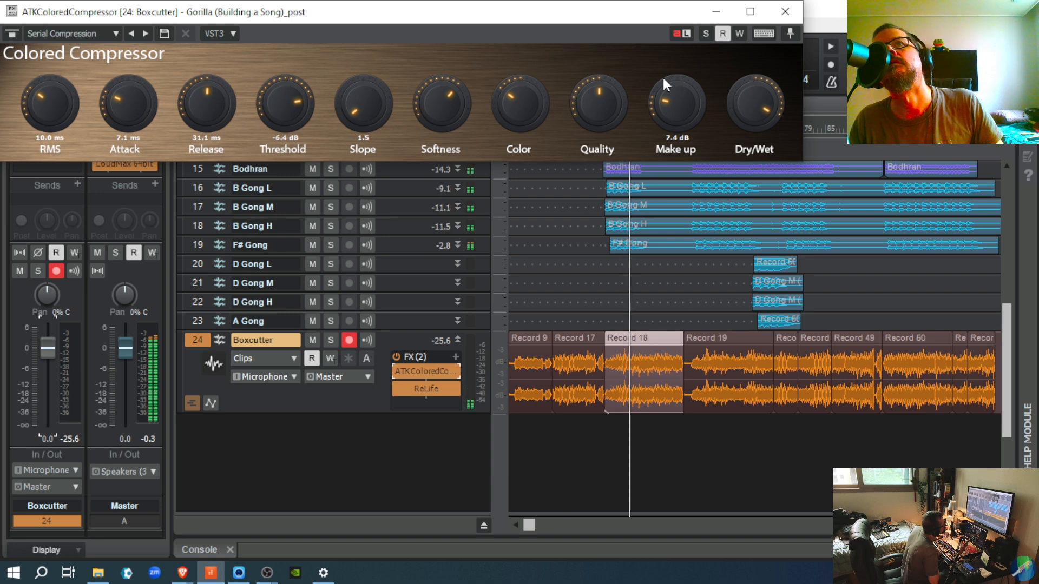
drag(663, 77, 661, 74)
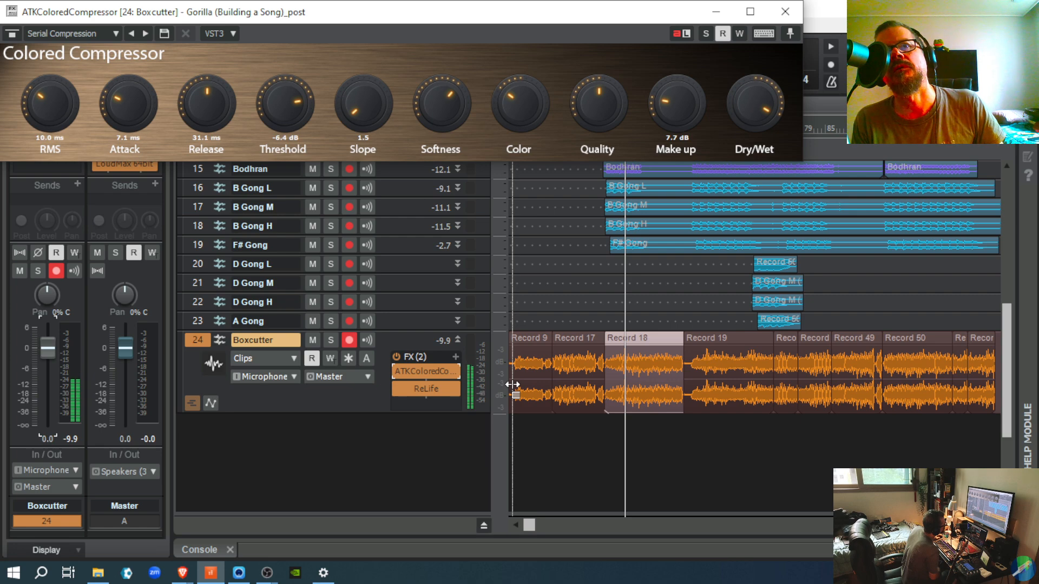
Step: Play the song from the start of the Record 9 clip, compare a make-up gain of 0 dB, and settle on 7.7 dB
click(513, 433)
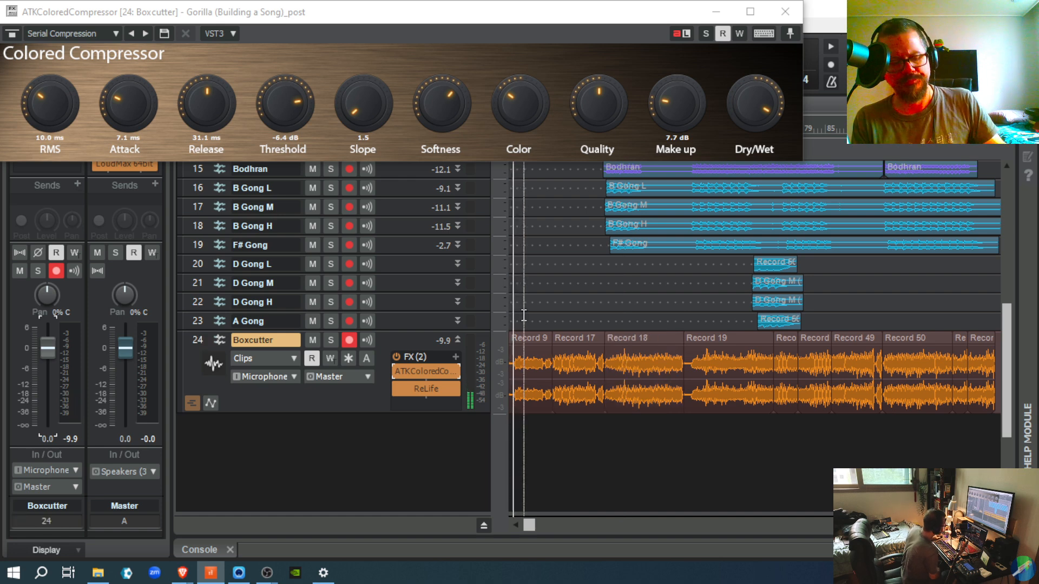
key(space)
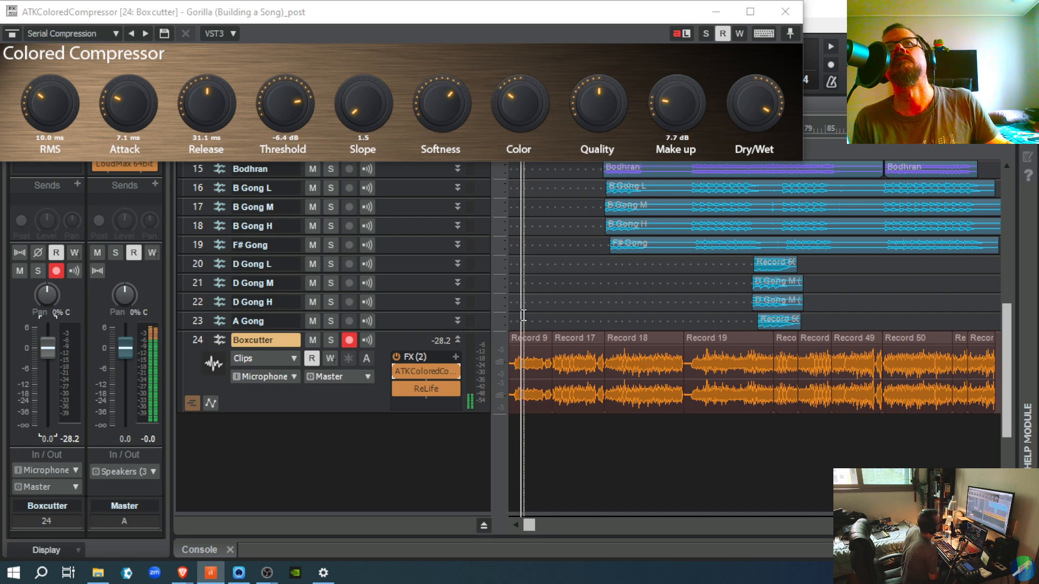
double_click(684, 105)
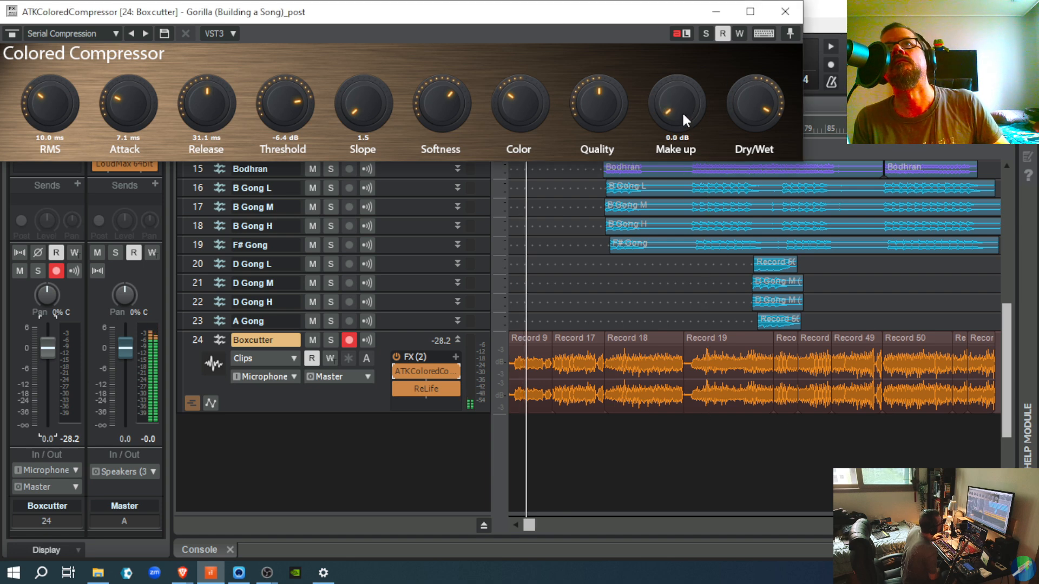
drag(682, 111, 657, 58)
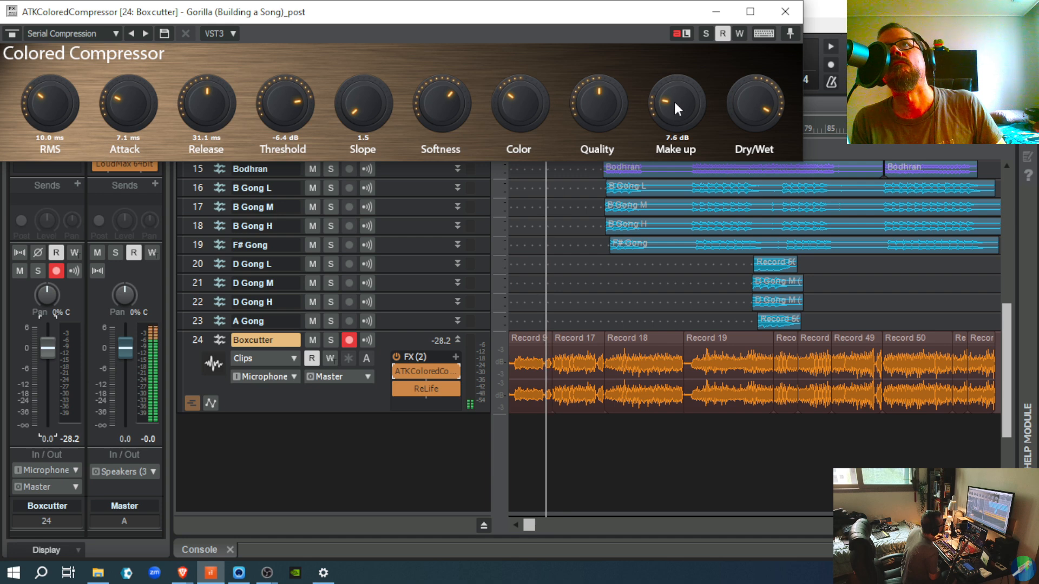
drag(676, 103, 674, 104)
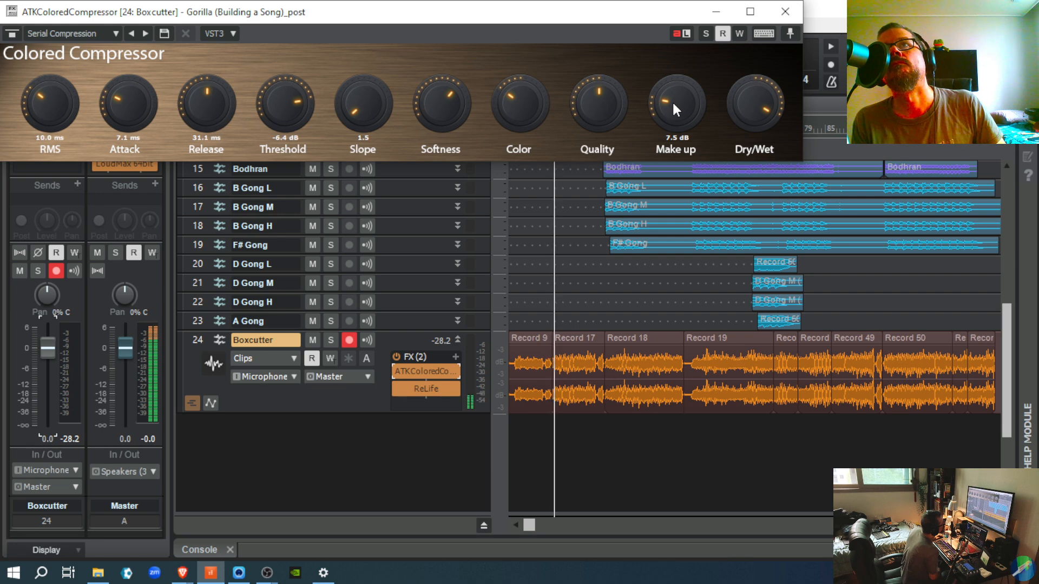
drag(674, 103, 673, 101)
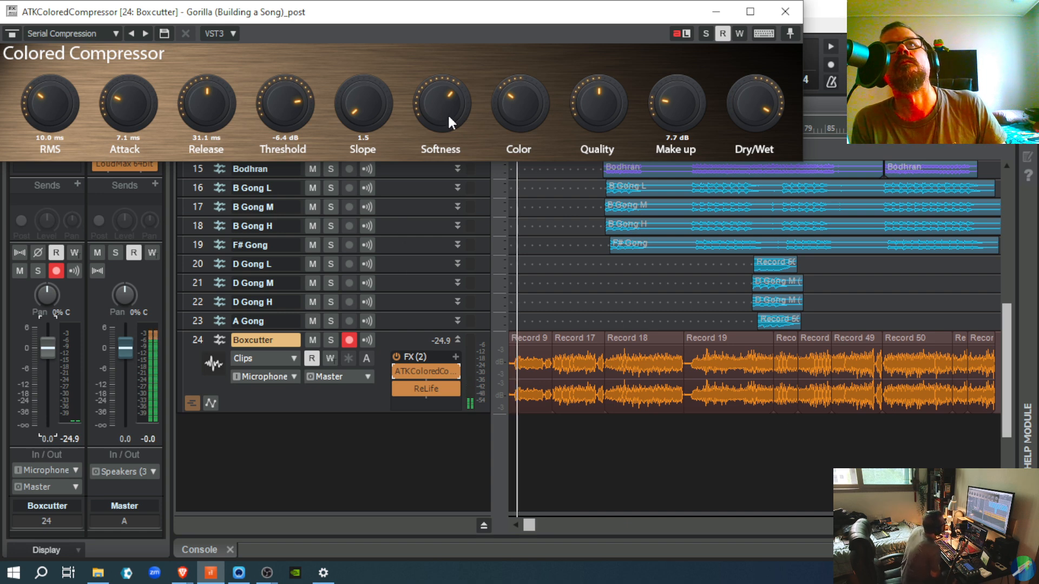
Step: Set the compressor's softness to its midpoint and raise its color to the maximum during playback
drag(442, 110, 335, 124)
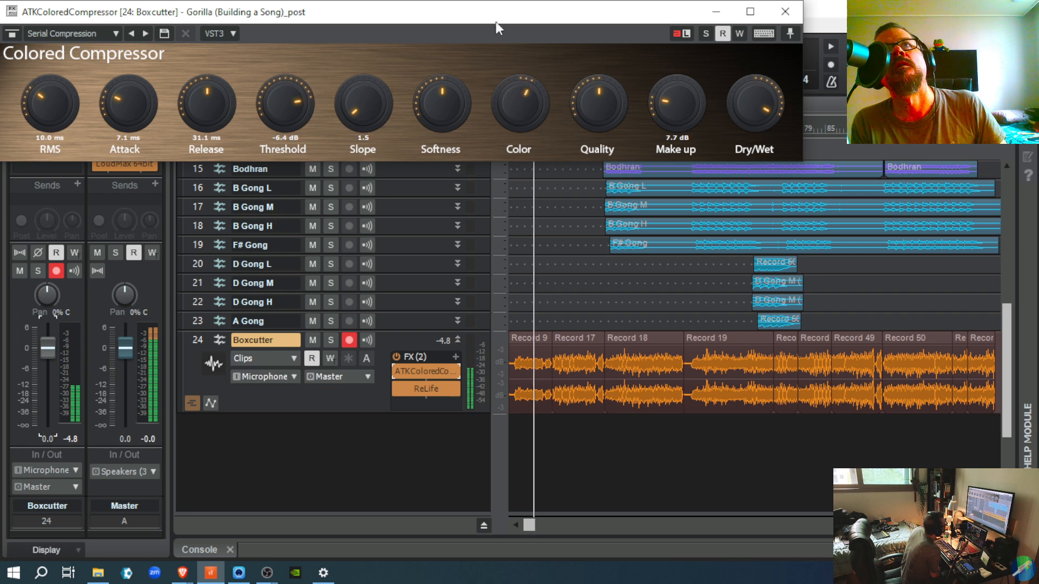
drag(513, 108, 546, 7)
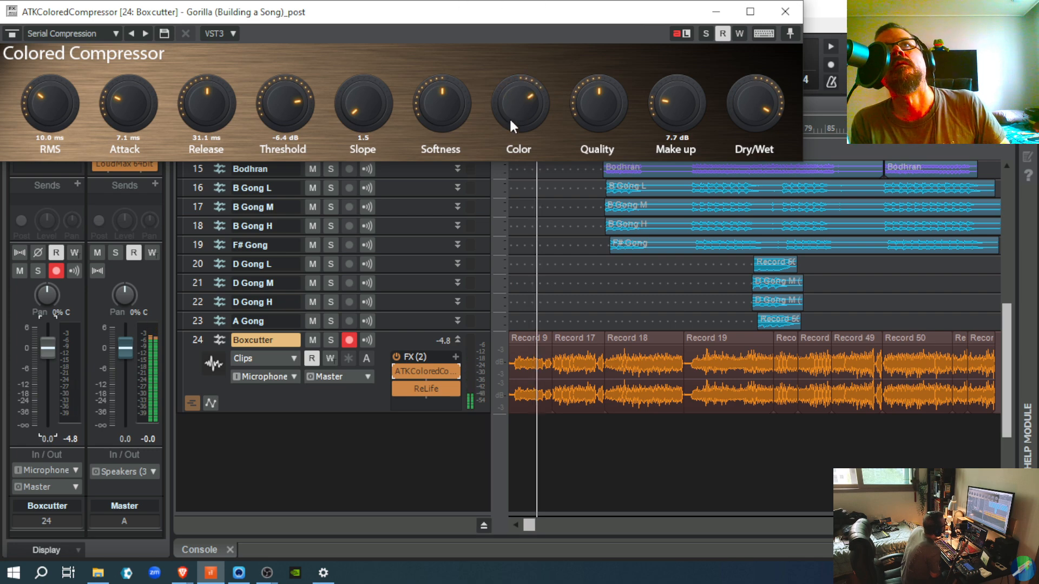
drag(503, 52, 495, 6)
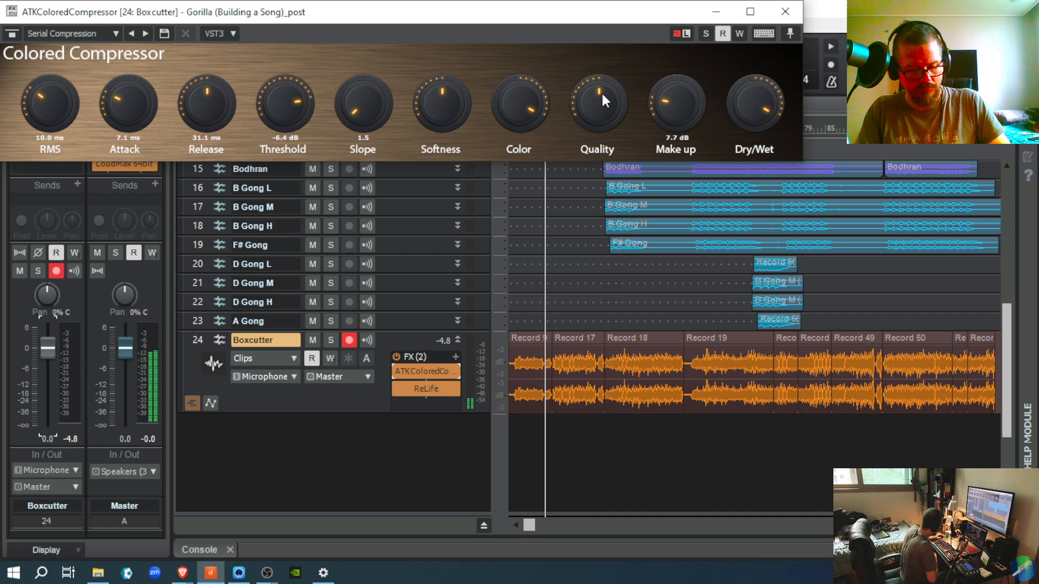
Step: Replay the song from the start of the Record 9 clip and raise the compressor's quality to its maximum
key(space)
key(space)
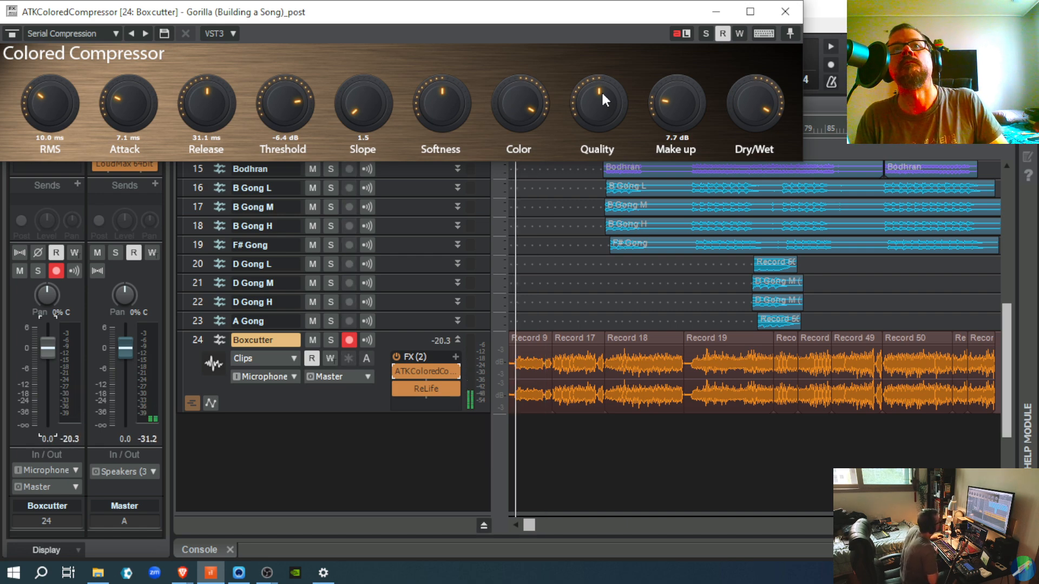
drag(588, 94, 603, 110)
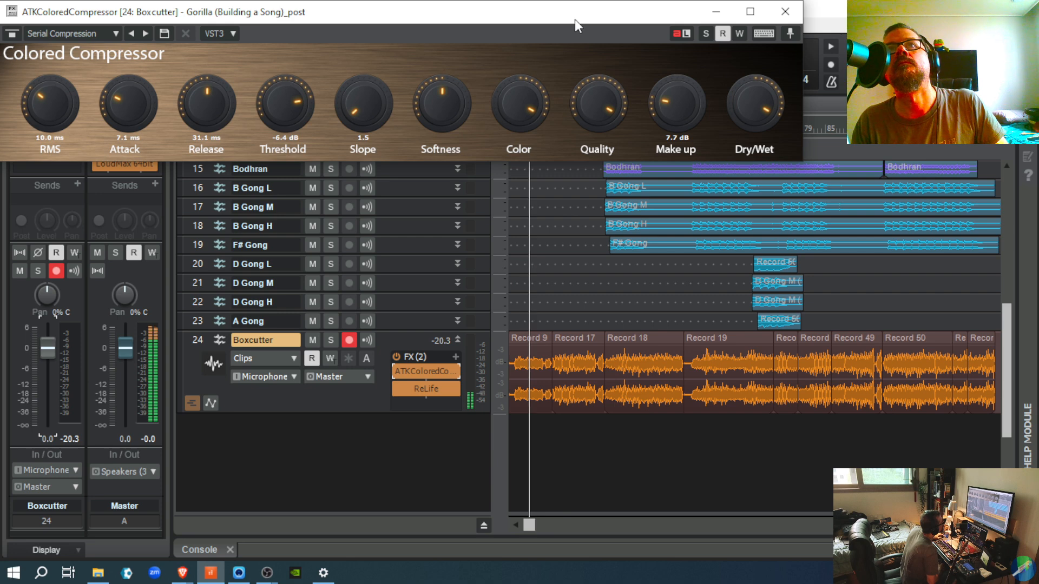
drag(444, 122, 462, 106)
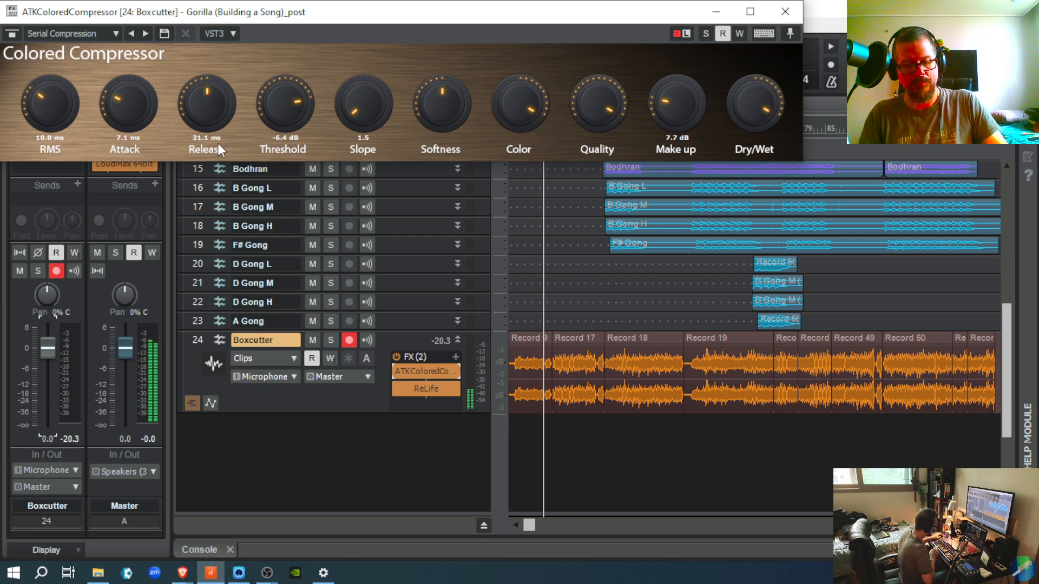
Step: Restart playback and audition the compressor's RMS at 39.9, 16.4, 17.4 and 10.8 ms, ending at 11.1 ms
key(space)
key(space)
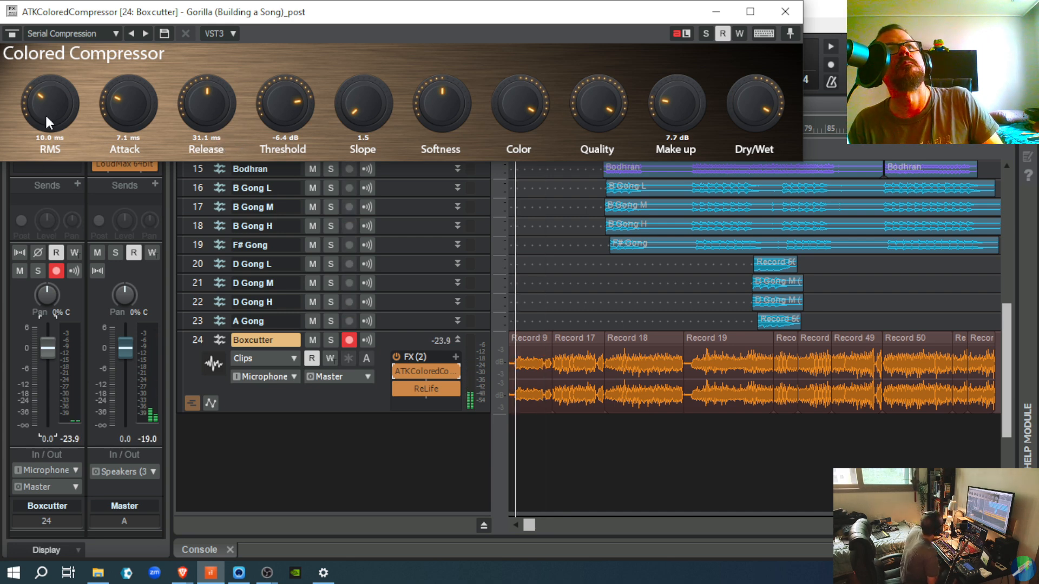
drag(45, 113, 53, 20)
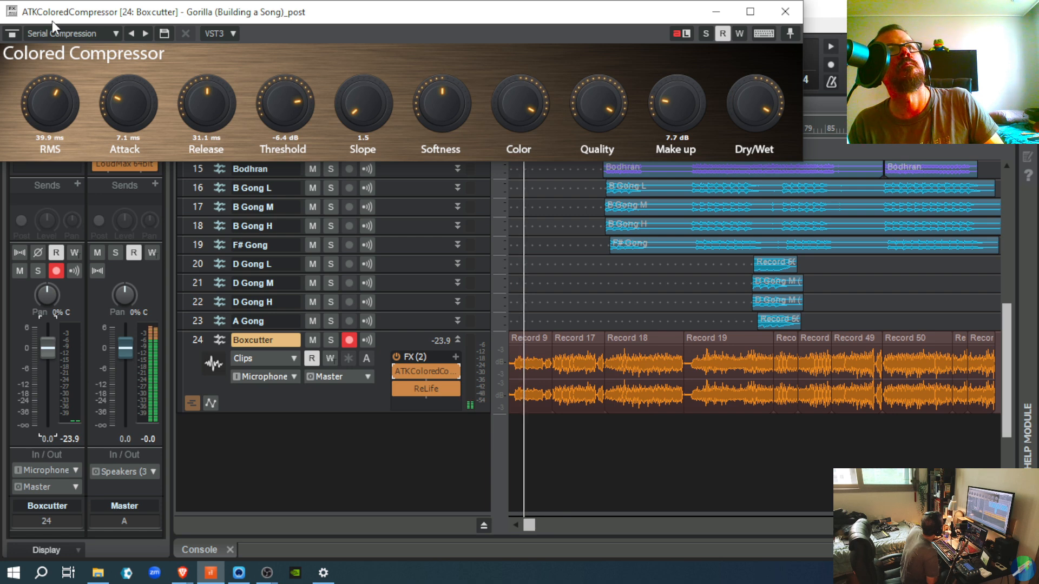
drag(52, 20, 66, 84)
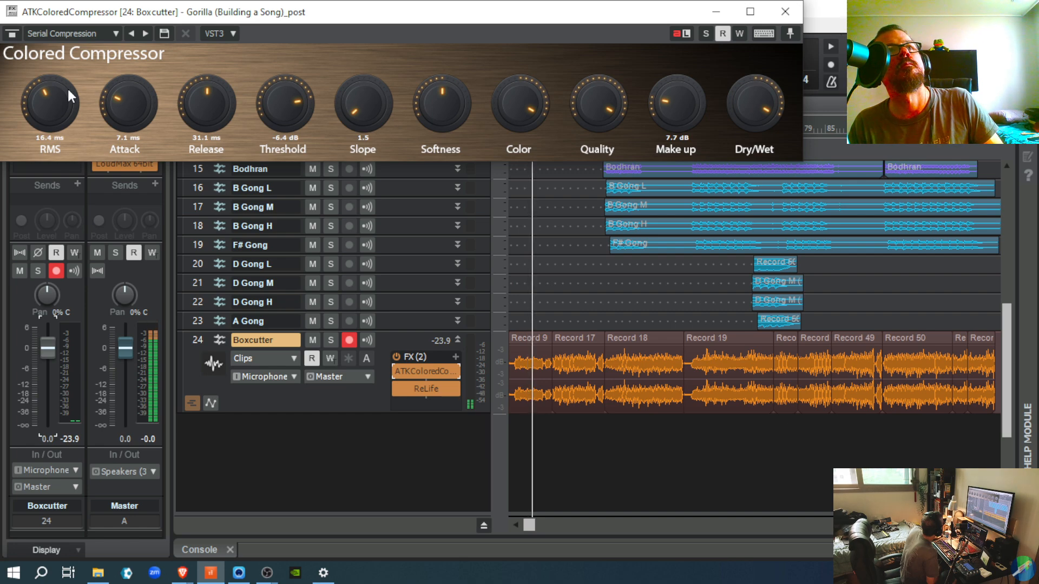
drag(67, 87, 67, 83)
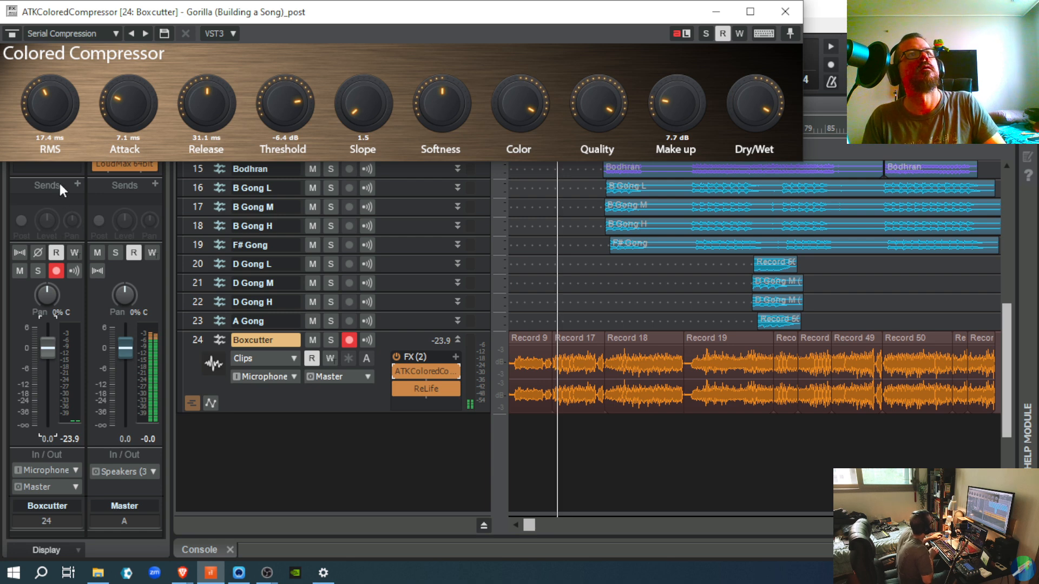
drag(49, 111, 51, 138)
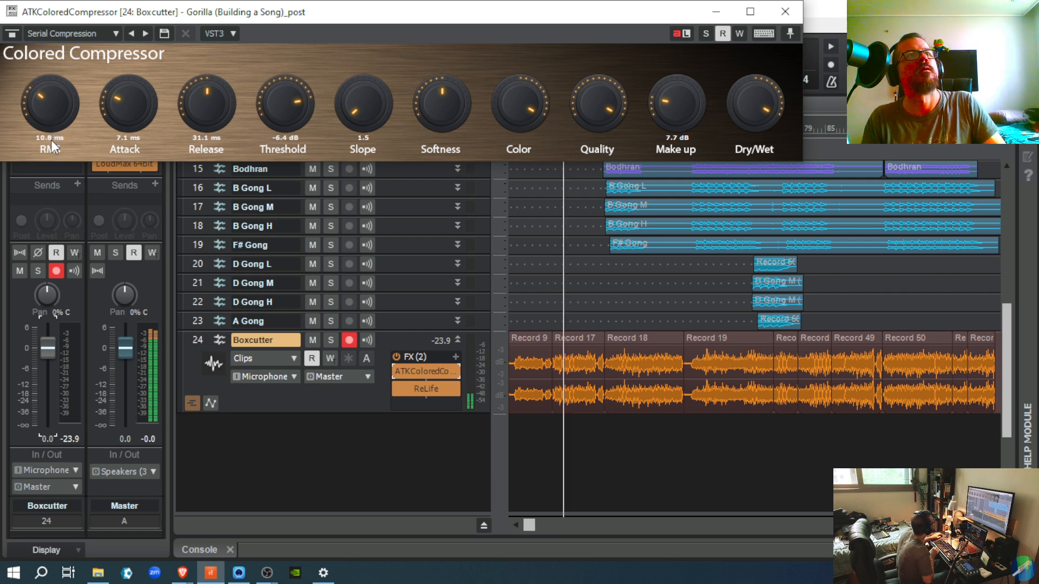
drag(51, 141, 51, 138)
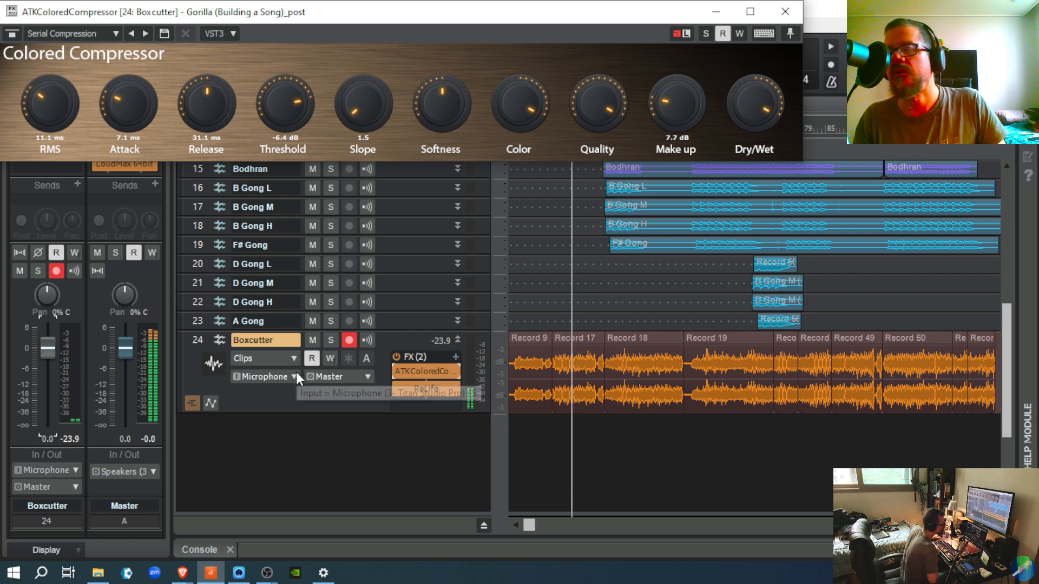
Step: Add a Reverb send to the Boxcutter track, set the compressor's RMS to 10.0 ms, and stop playback
click(76, 185)
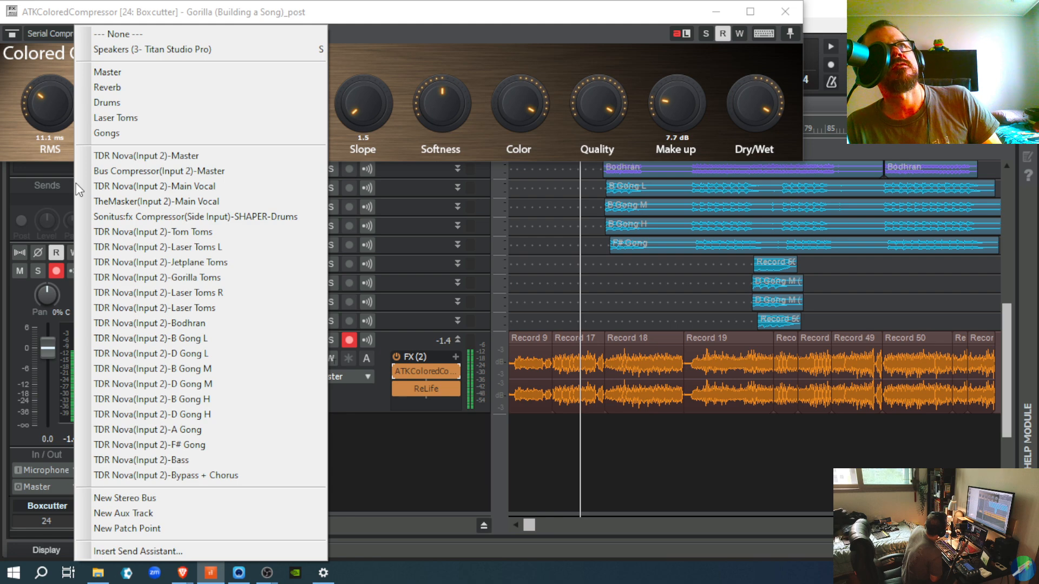
click(95, 87)
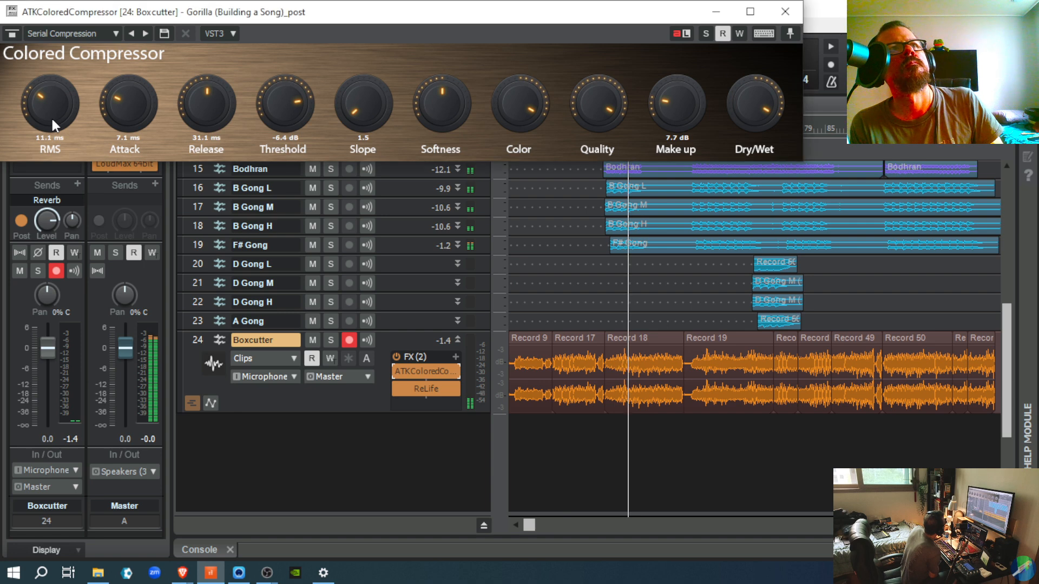
mouse_move(52, 122)
mouse_down()
mouse_move(48, 34)
mouse_move(70, 125)
mouse_up()
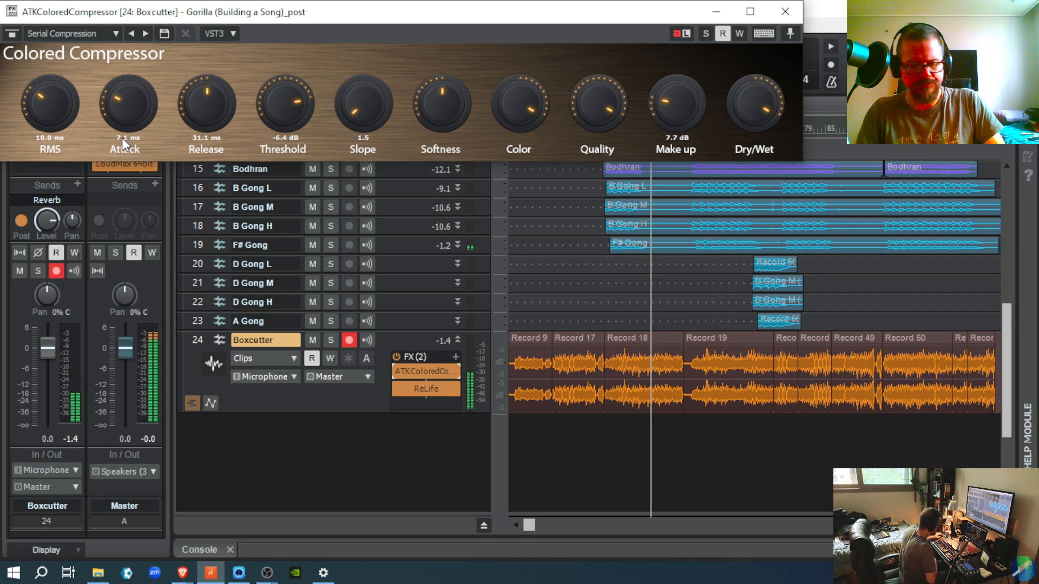
key(space)
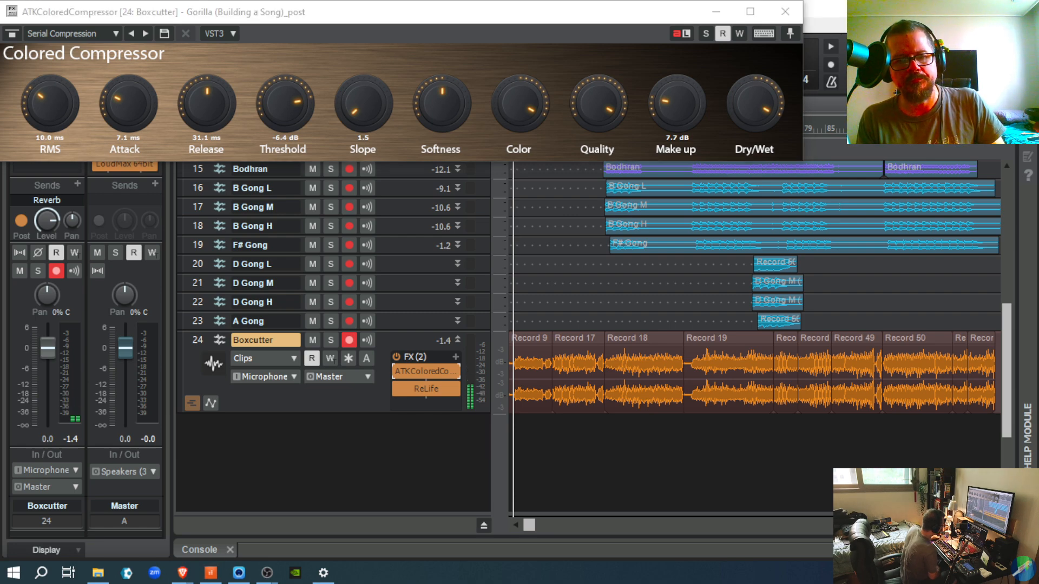
Step: Switch to the Brave browser and maximize its window showing the Naver English-Korean dictionary
key(super+d)
key(super+d)
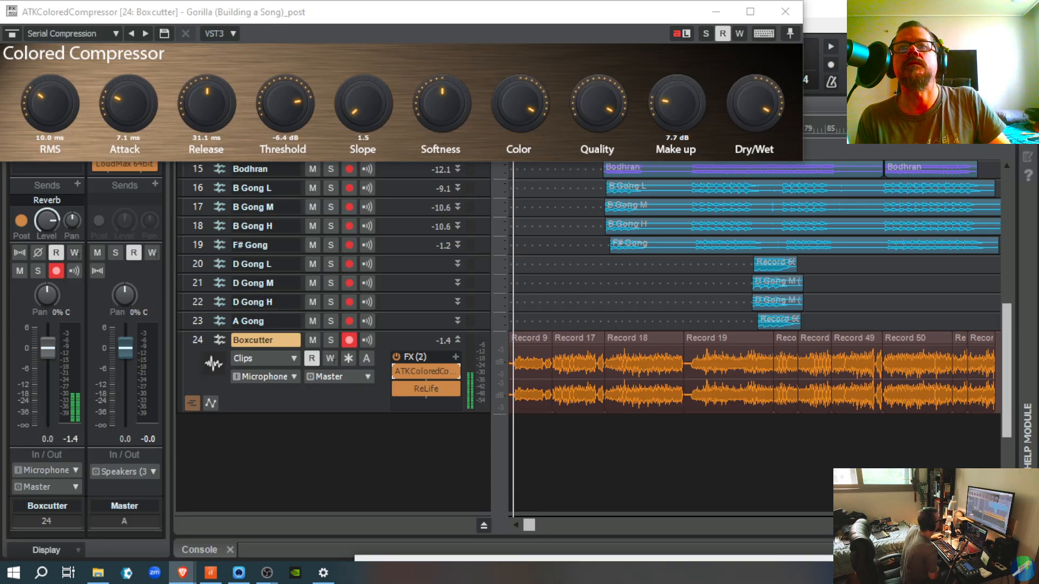
drag(594, 581, 704, 260)
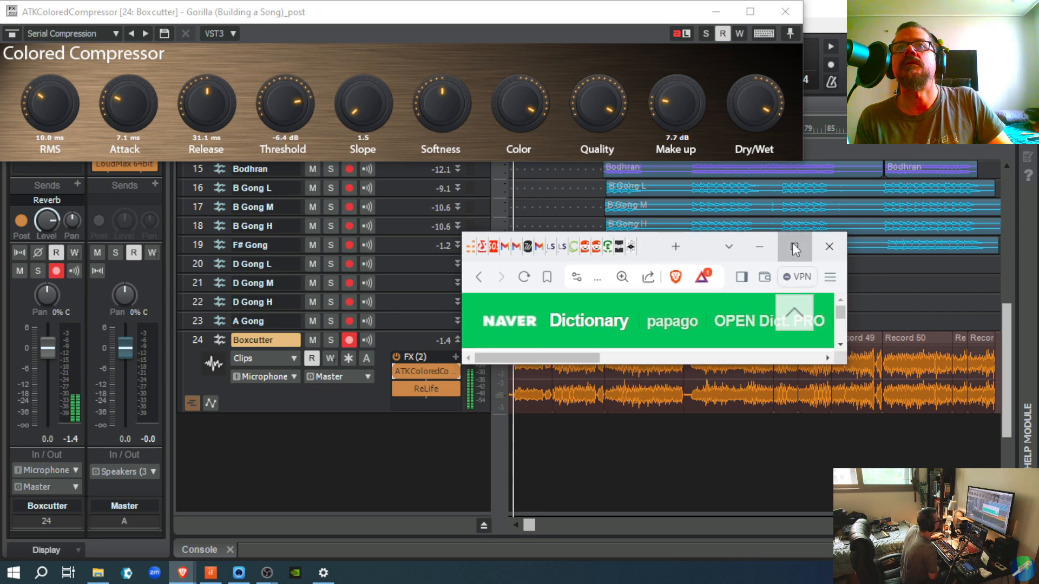
click(793, 245)
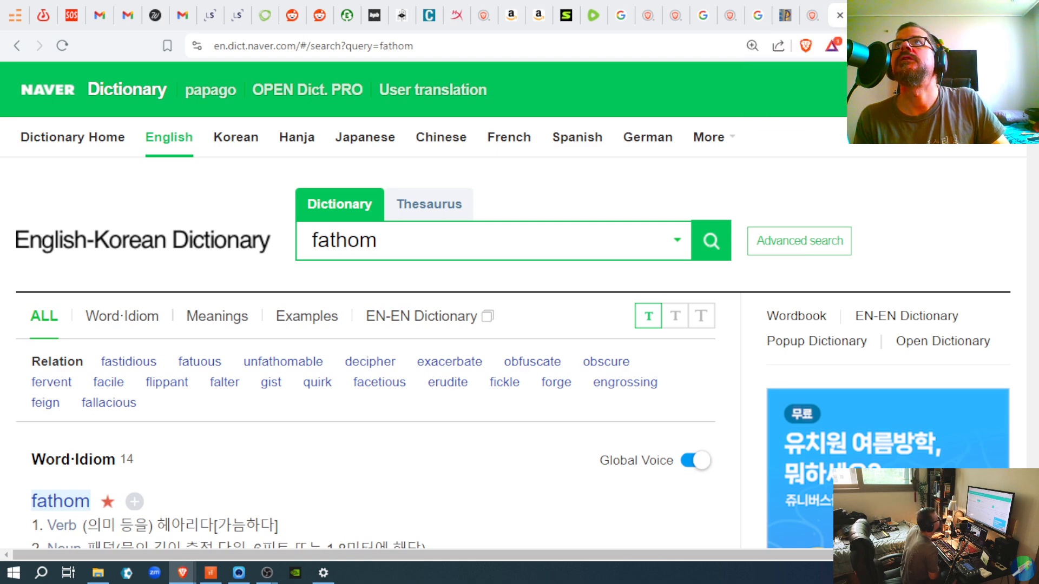
Step: Search the web in a new browser tab for "compression RMS what is it"
key(ctrl+t)
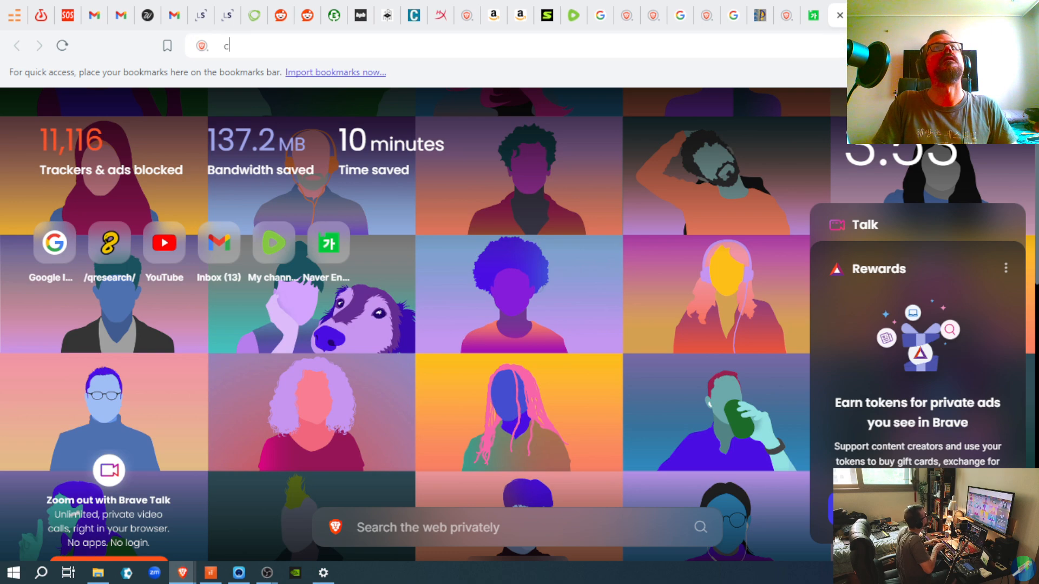
text(compression RM)
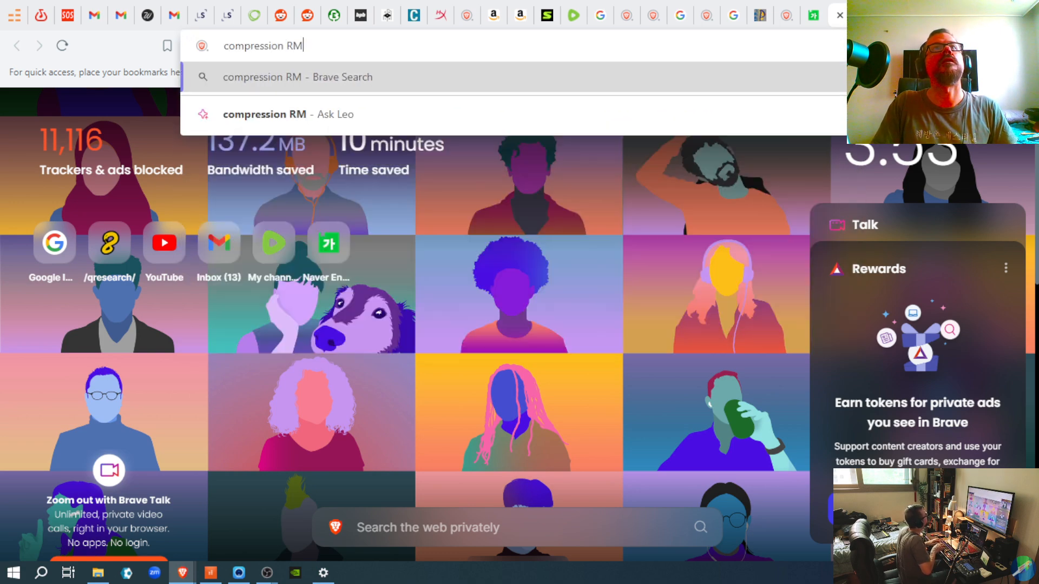
text(S what is it)
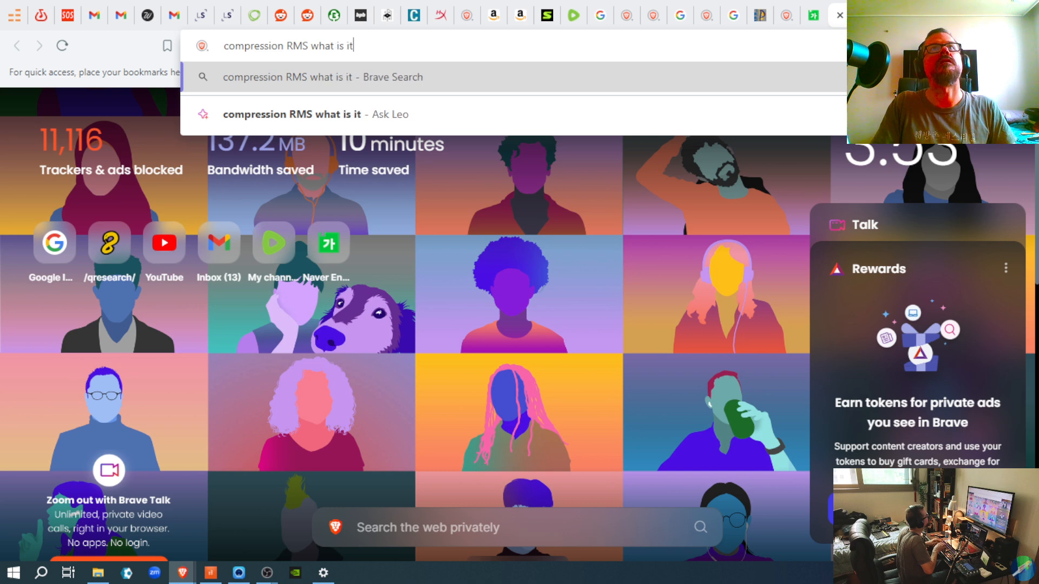
key(Return)
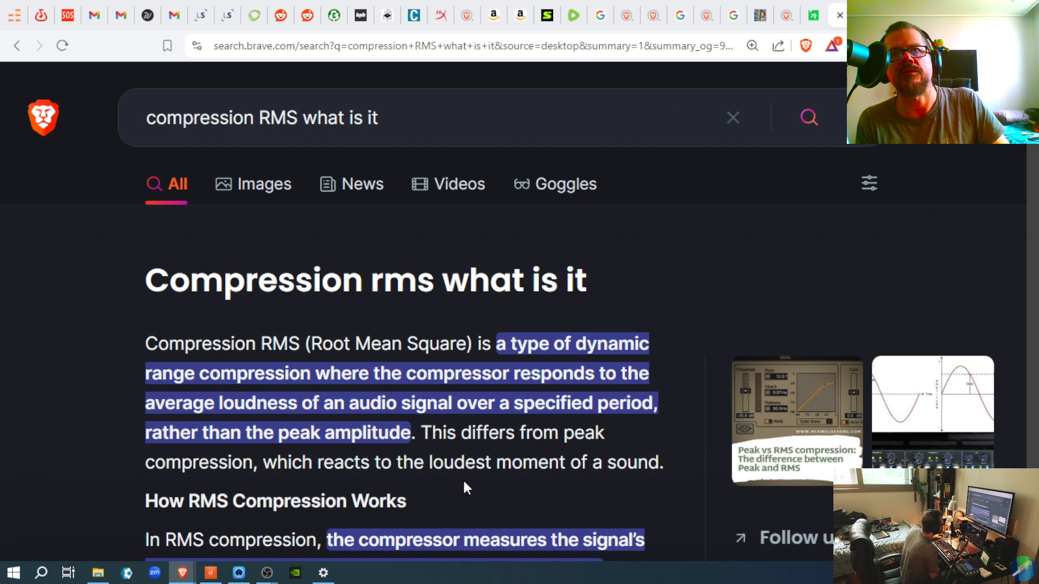
Step: Expand the search answer and read how RMS compression works and what its characteristics are
scroll(467, 488, down, 4)
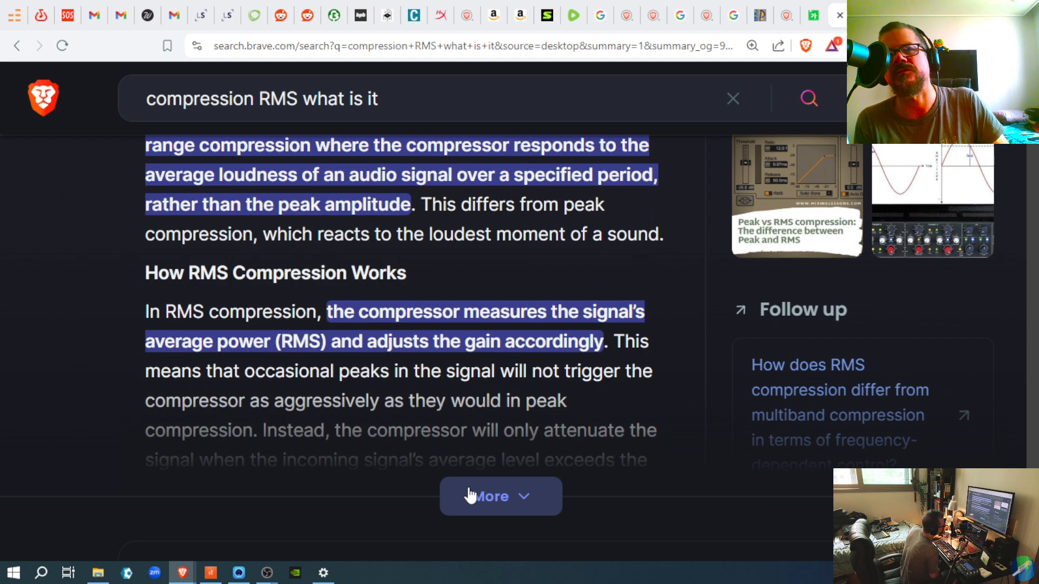
click(470, 494)
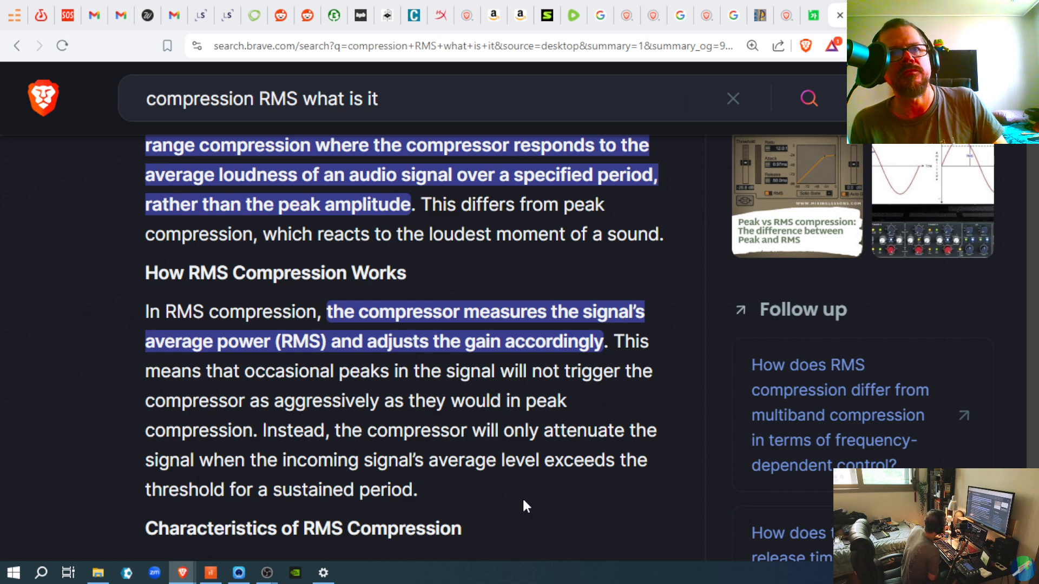
scroll(523, 497, down, 4)
scroll(524, 499, down, 1)
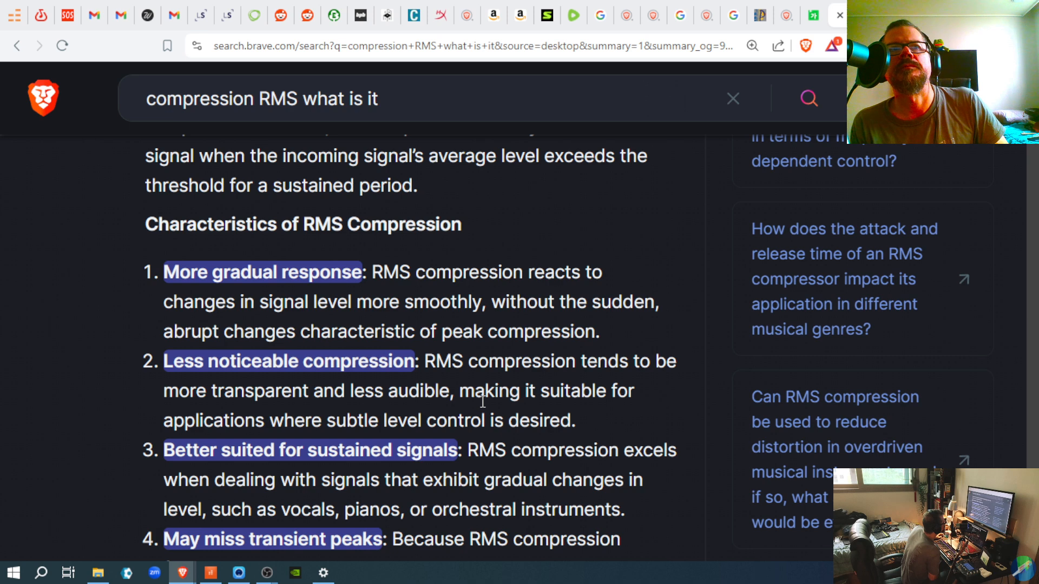
scroll(483, 401, down, 1)
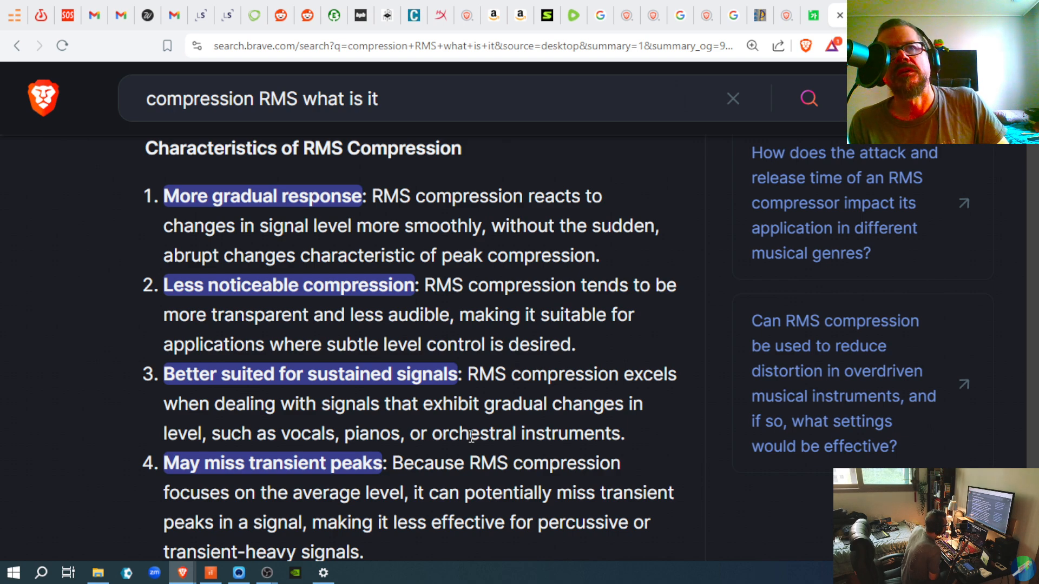
scroll(471, 436, down, 1)
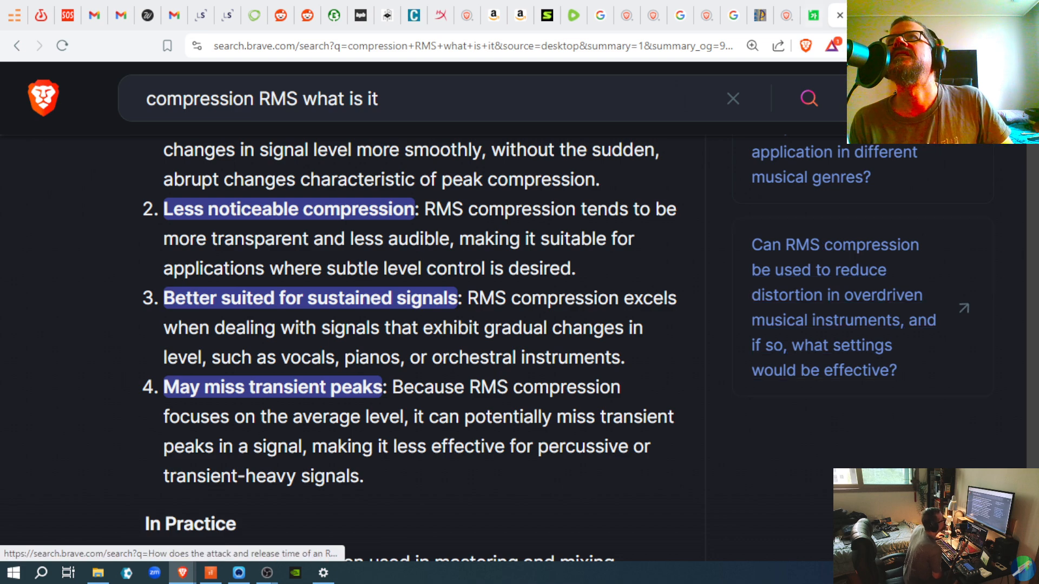
Step: Switch back to Cakewalk, set the Boxcutter compressor's RMS to 0.0 ms, and audition the song from the start of the Record 18 clip
key(alt+Tab)
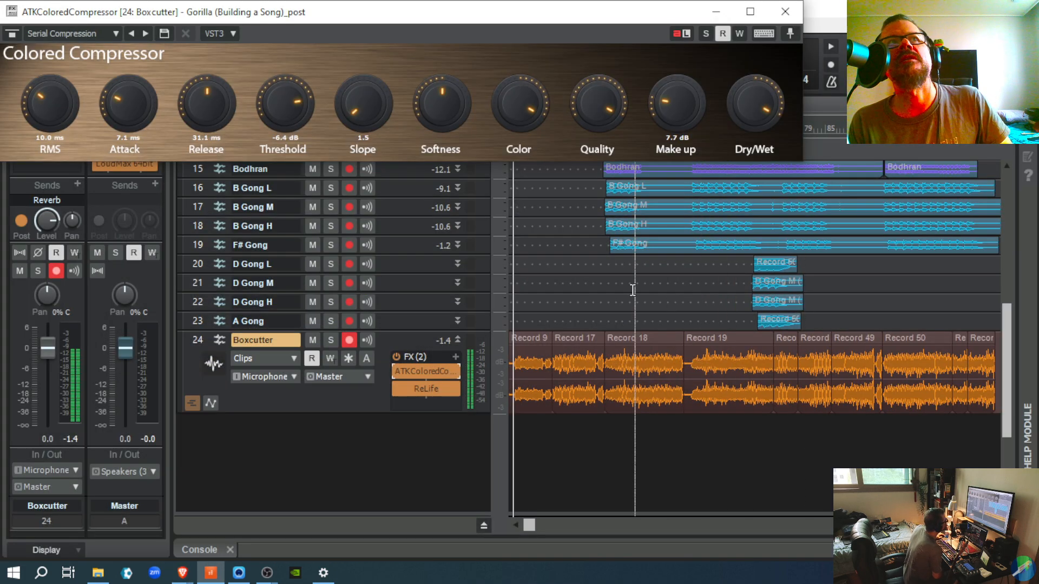
drag(59, 116, 59, 157)
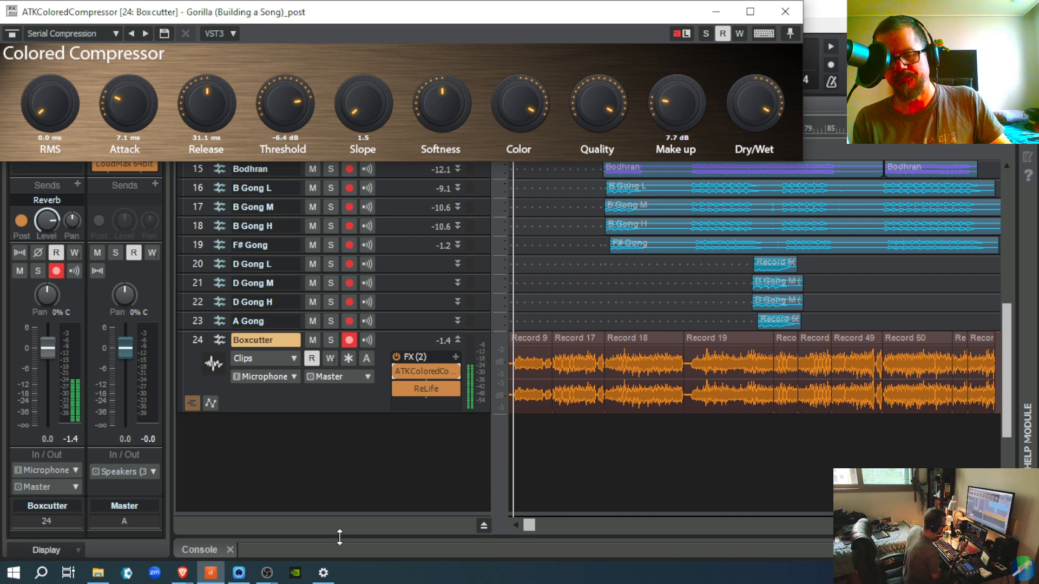
click(605, 429)
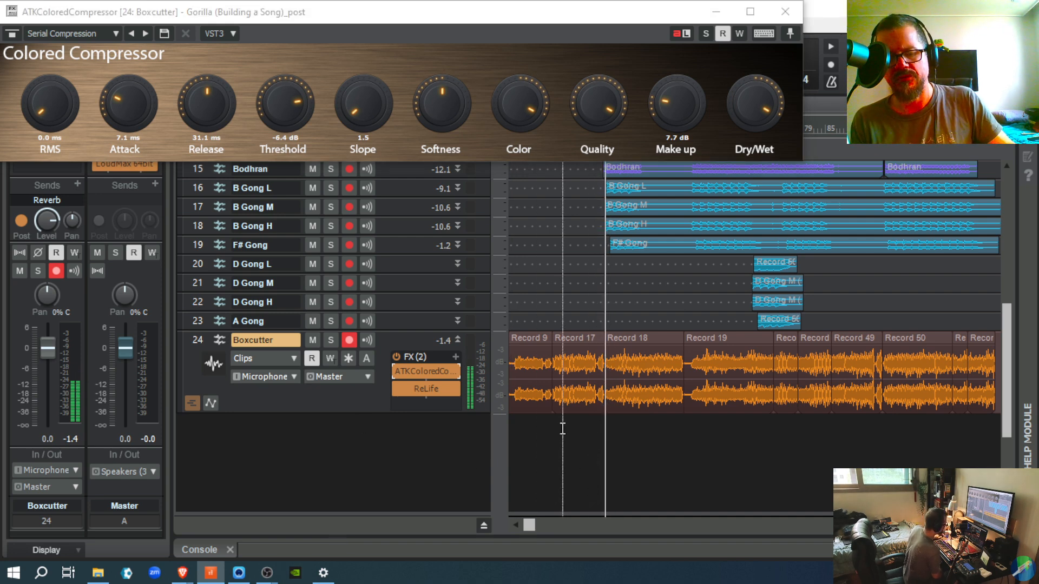
key(space)
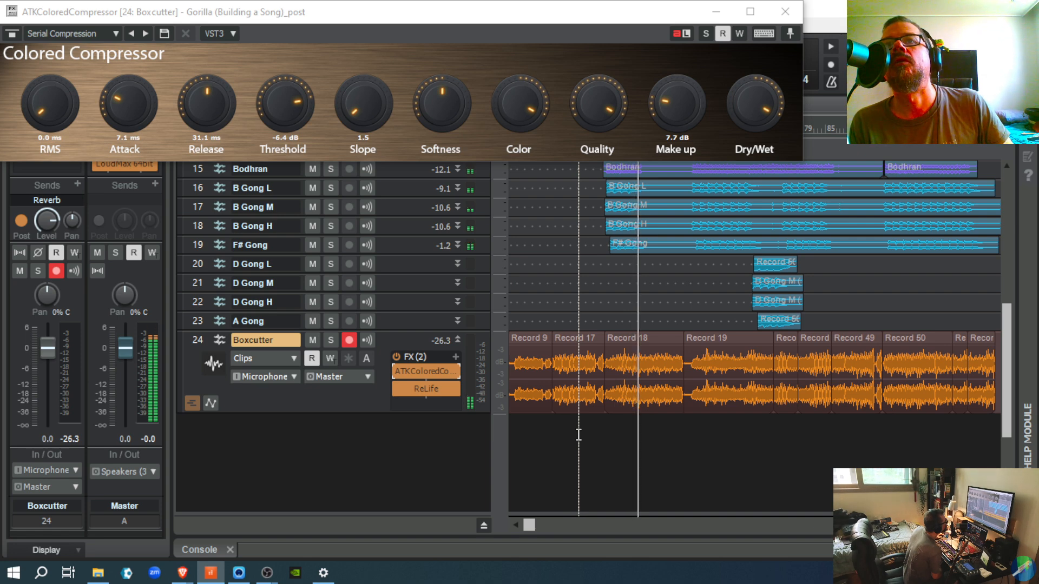
key(space)
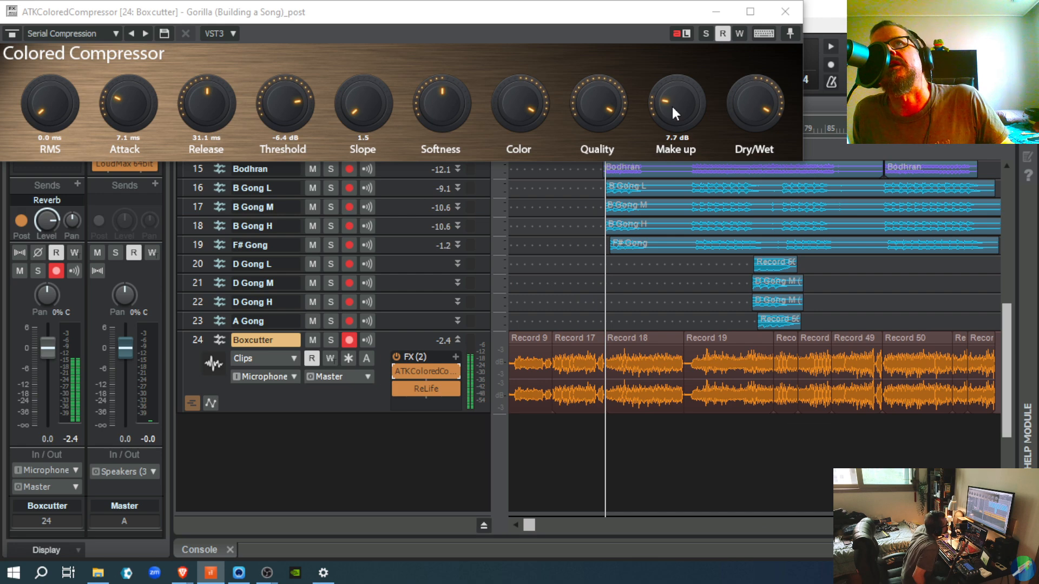
Step: Lower the compressor's make-up gain to 3.5 dB, fine-tune it during playback to 3.9 dB, and stop playback
drag(673, 106, 673, 111)
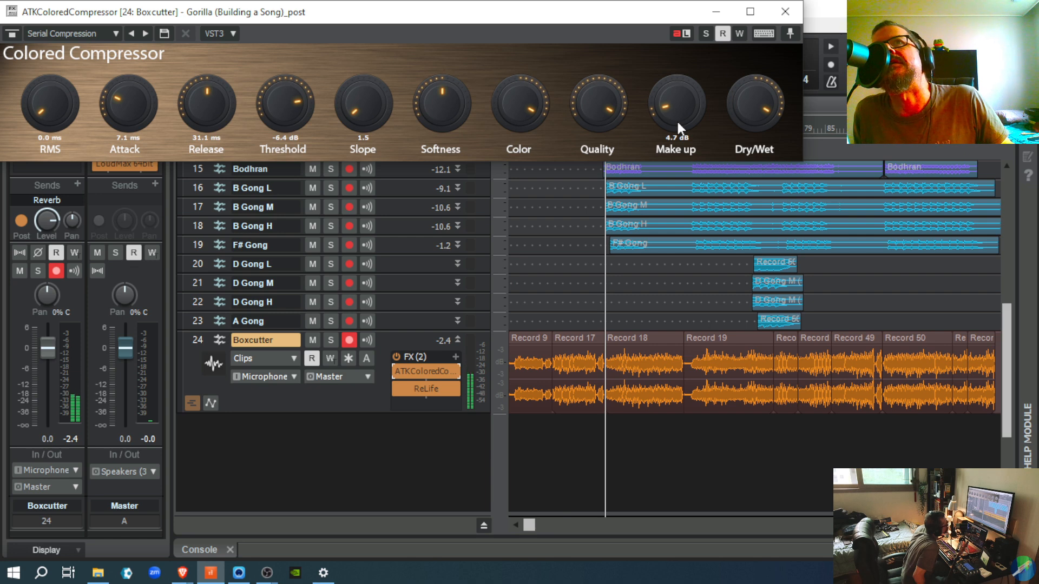
drag(678, 124, 678, 126)
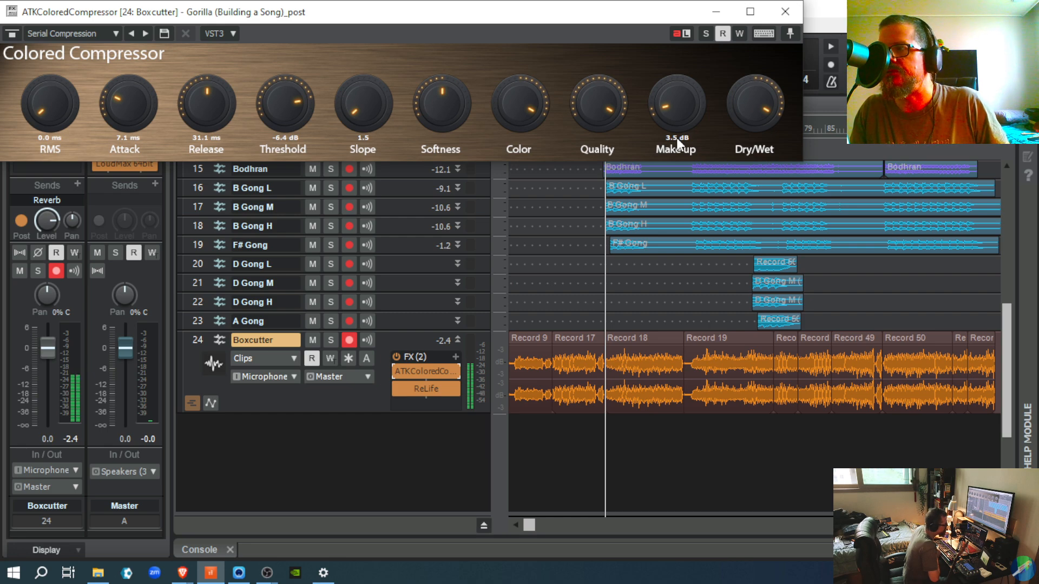
key(space)
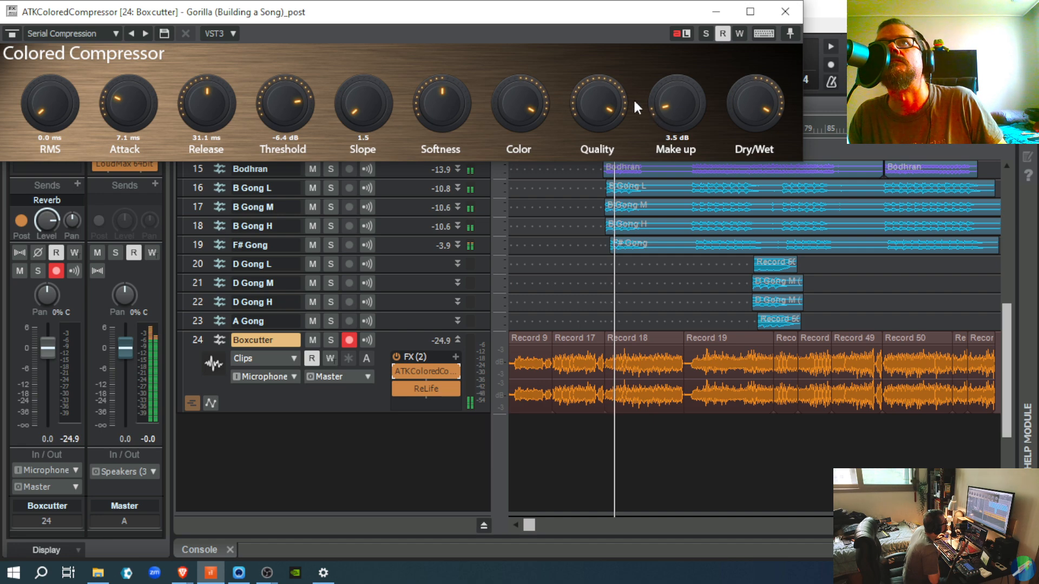
drag(662, 116, 666, 108)
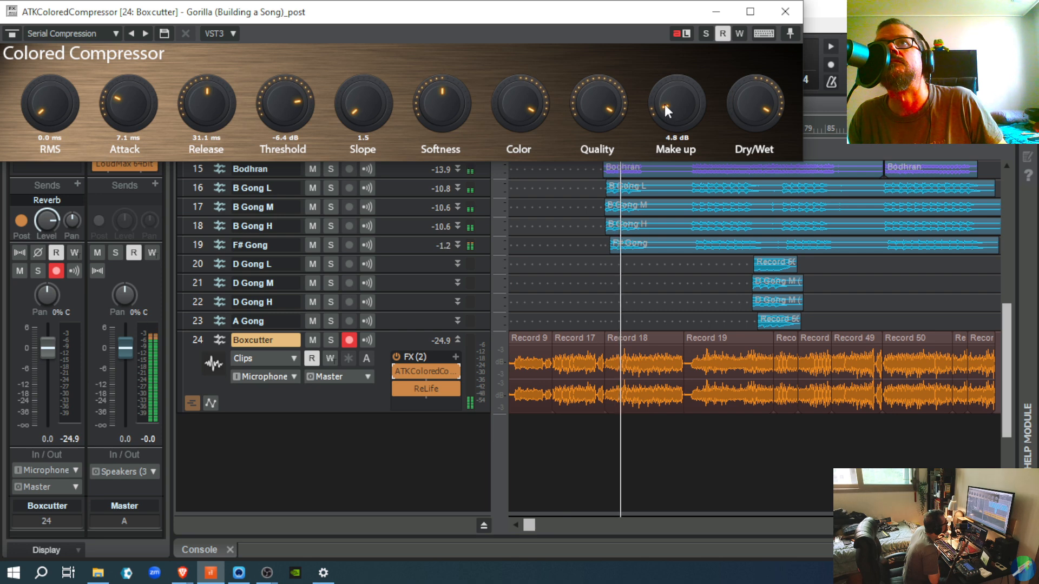
drag(665, 107, 663, 109)
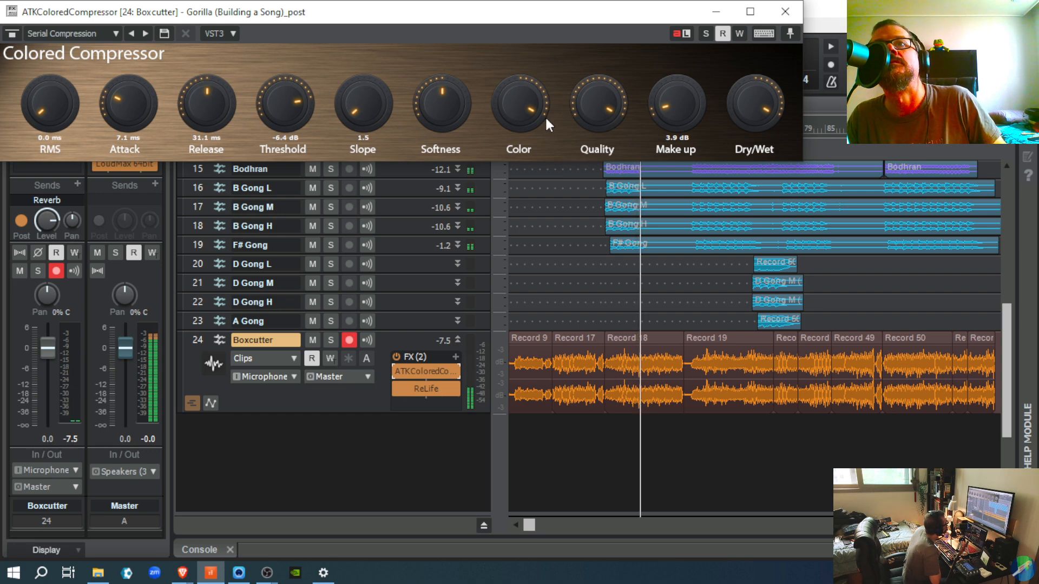
key(space)
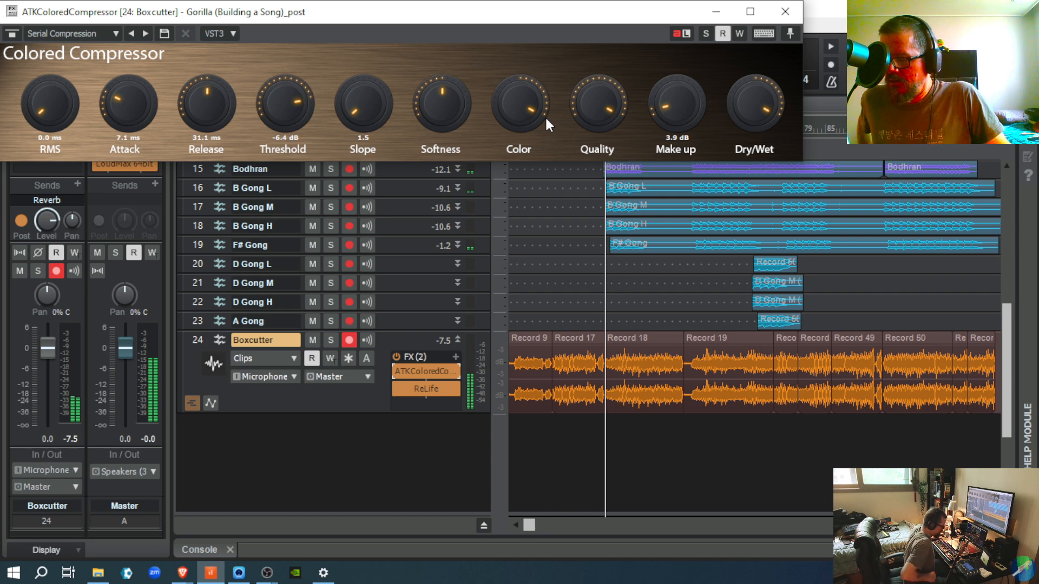
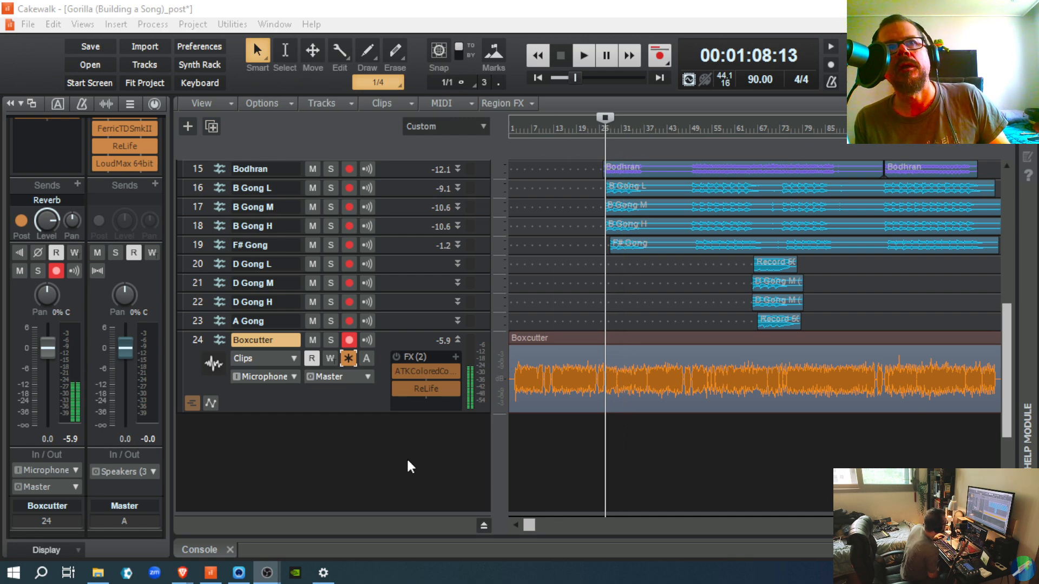
Step: Unfreeze the Boxcutter track and duplicate it once as track 25, including its events, properties, effects and sends
click(347, 360)
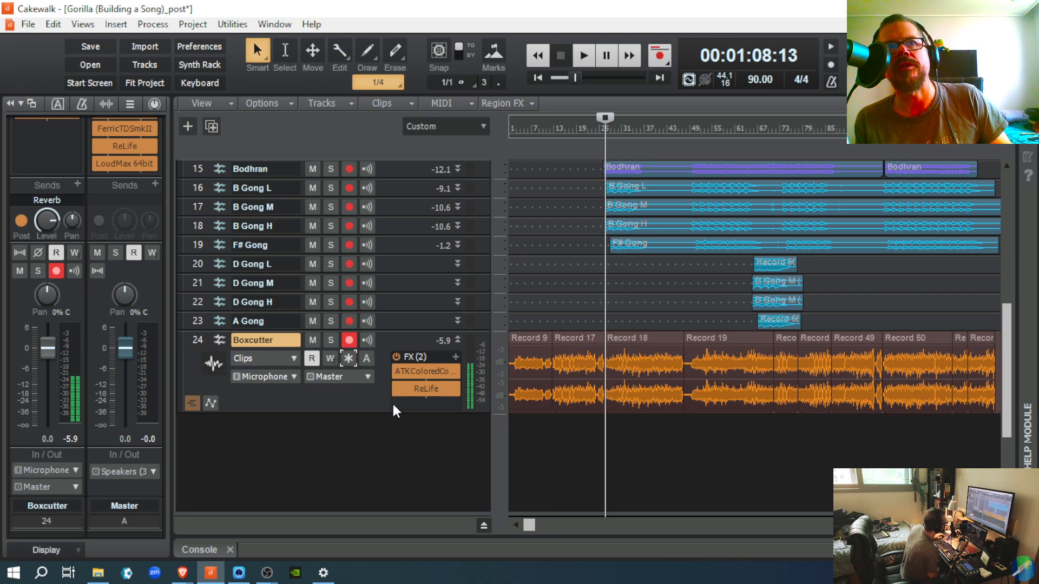
right_click(379, 392)
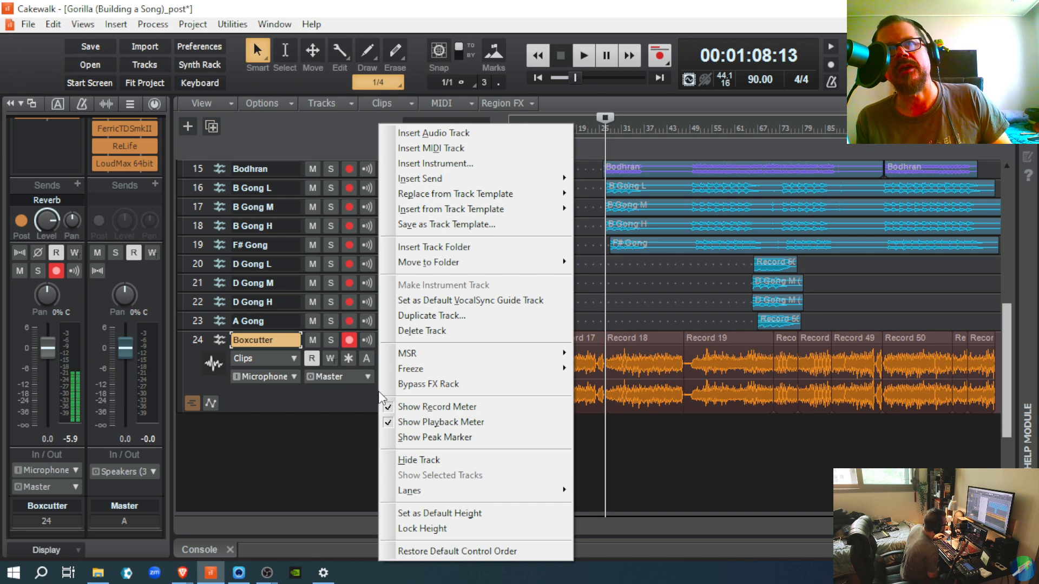
mouse_move(447, 373)
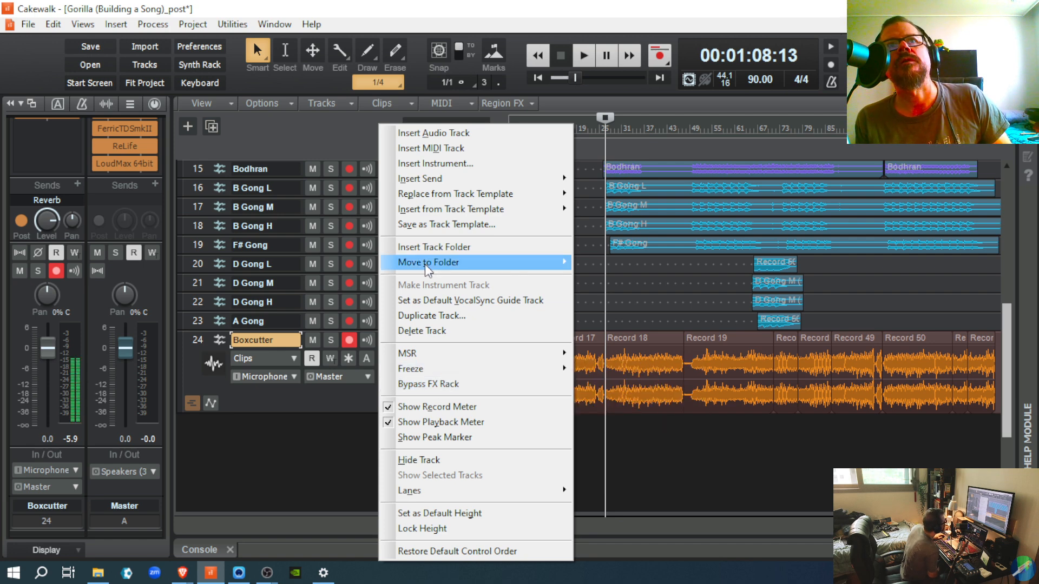
click(427, 317)
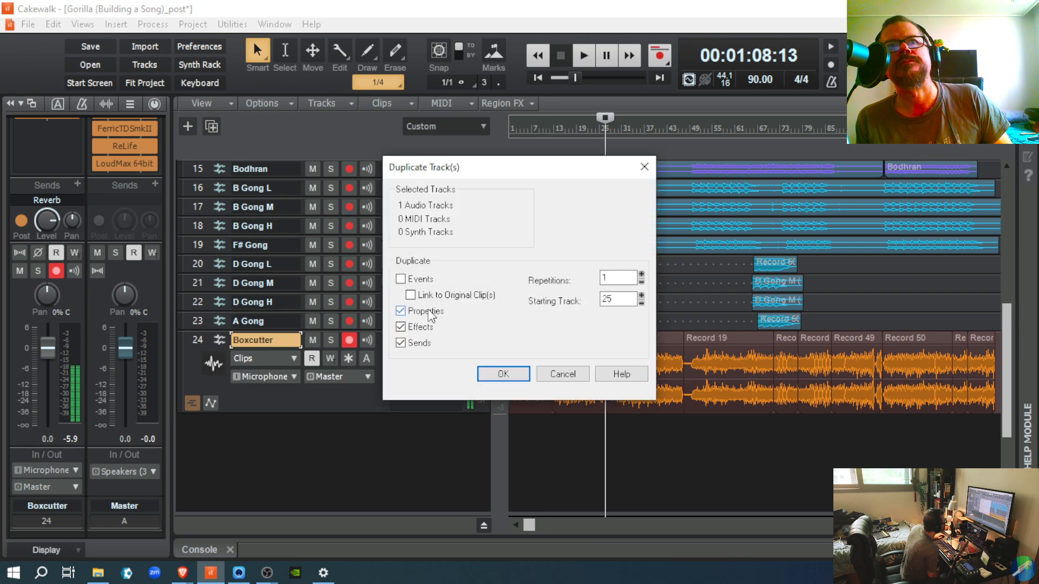
click(400, 280)
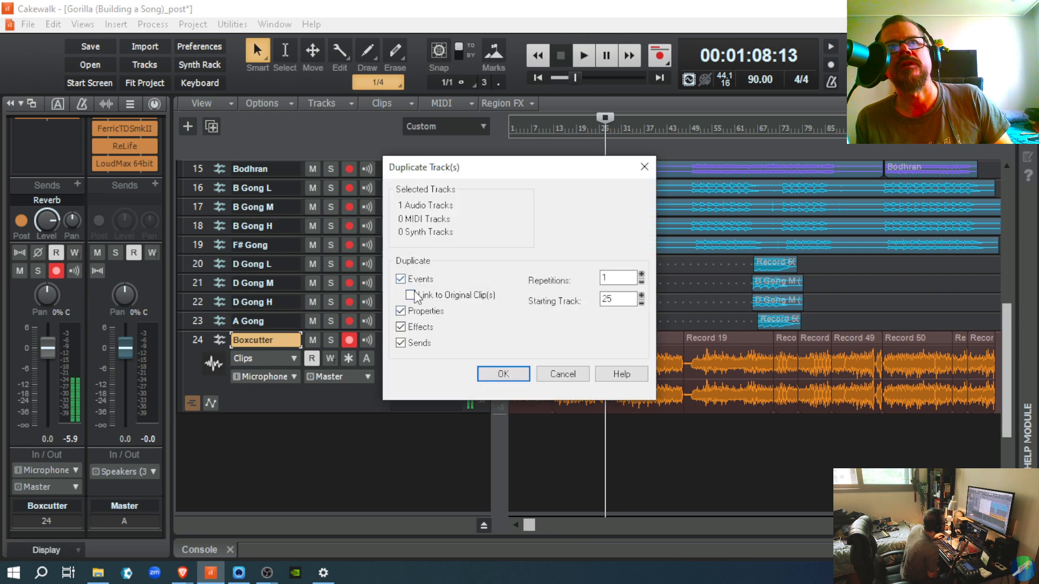
click(510, 375)
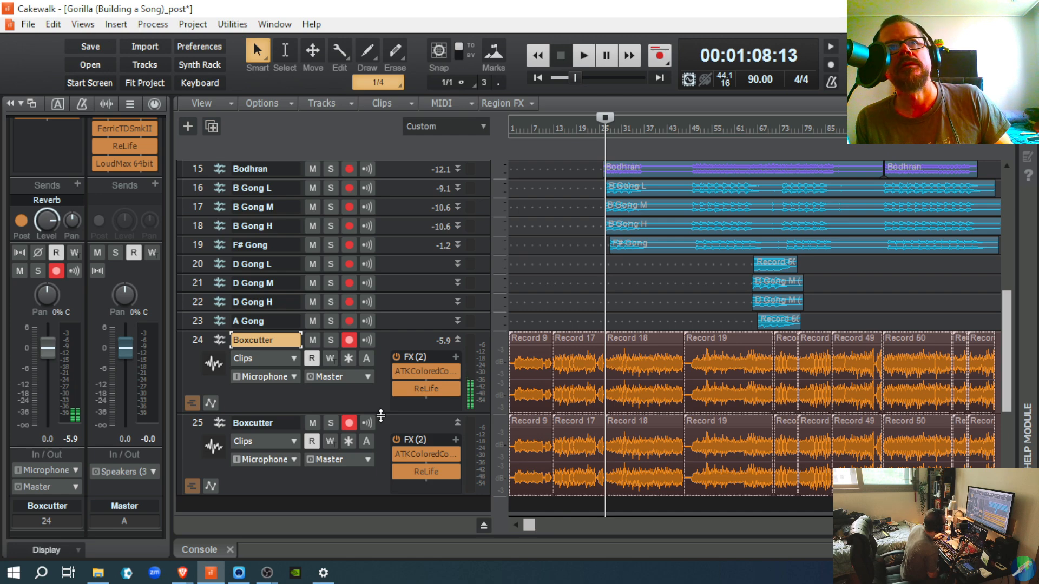
Step: Reduce the height of track 24 and rename the duplicate track 25 as Boxcutter B
drag(380, 415, 371, 387)
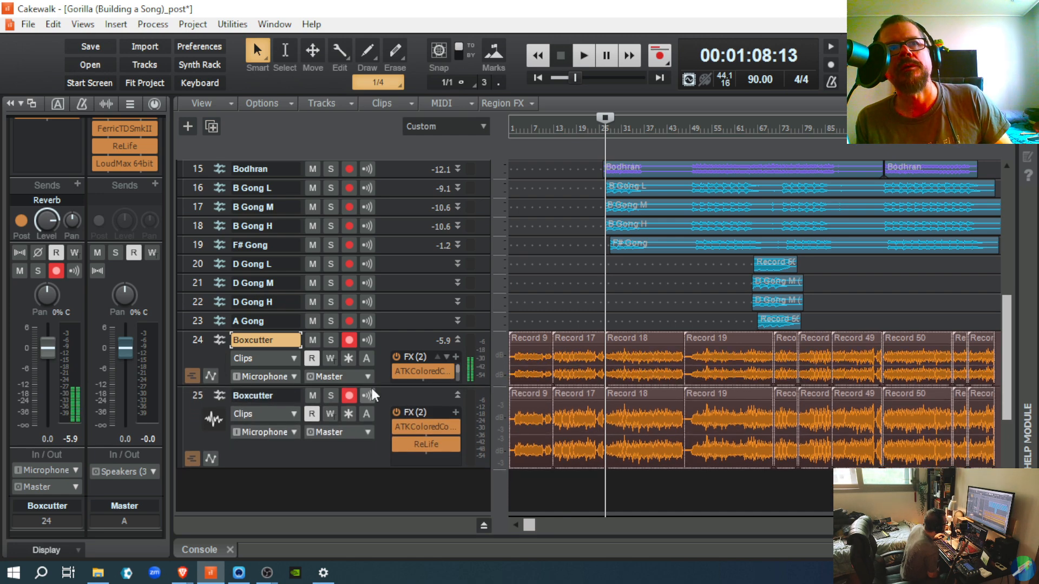
double_click(287, 395)
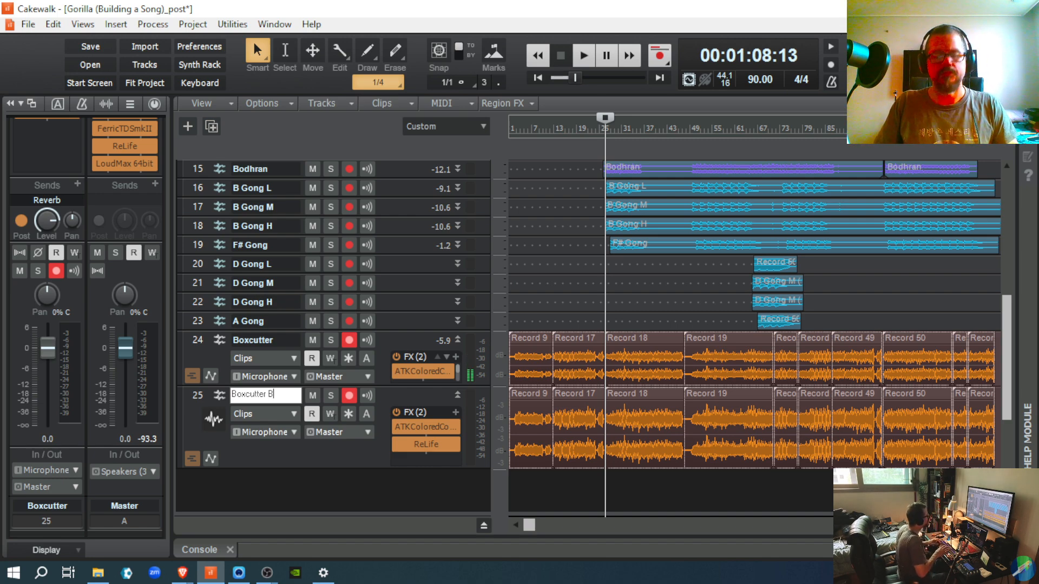
key(Return)
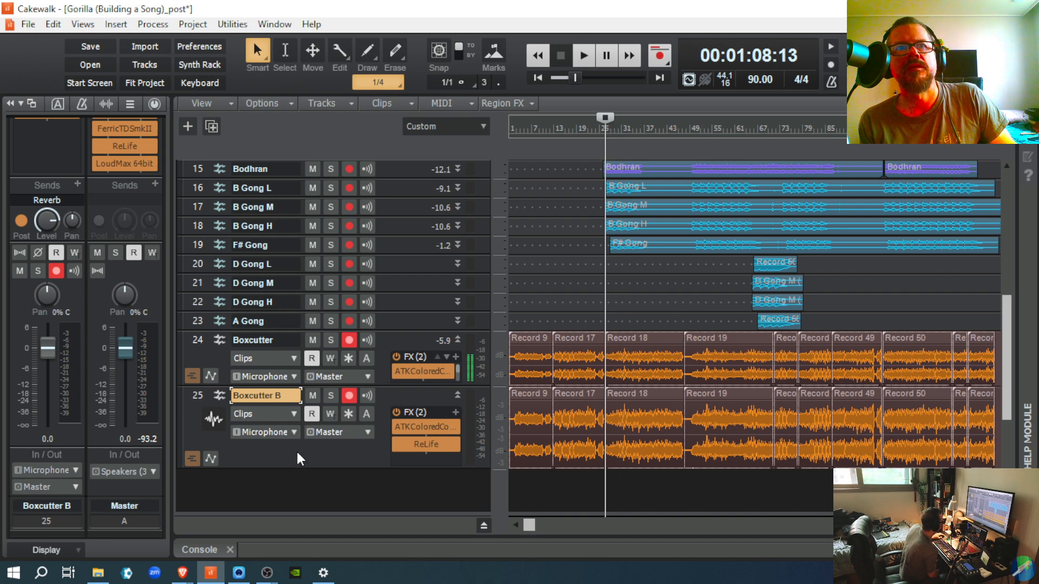
Step: Show the Volume automation lane beneath the Boxcutter B track
right_click(346, 449)
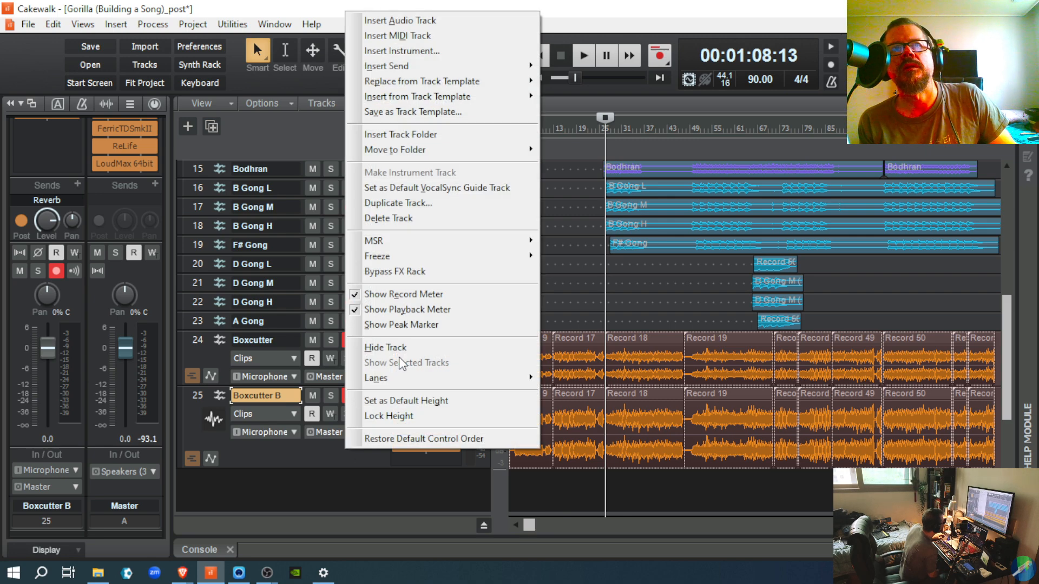
mouse_move(527, 379)
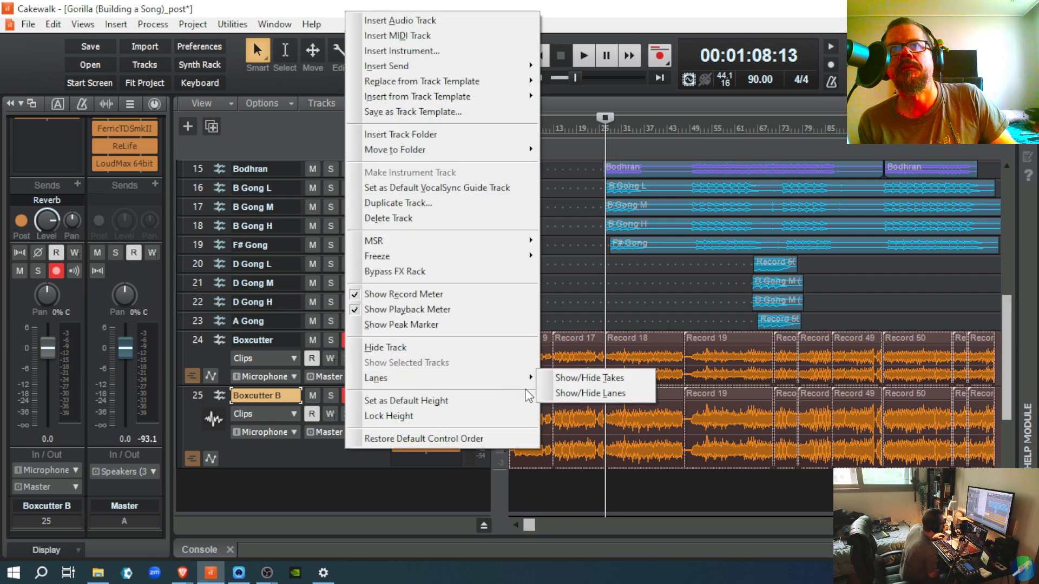
click(579, 394)
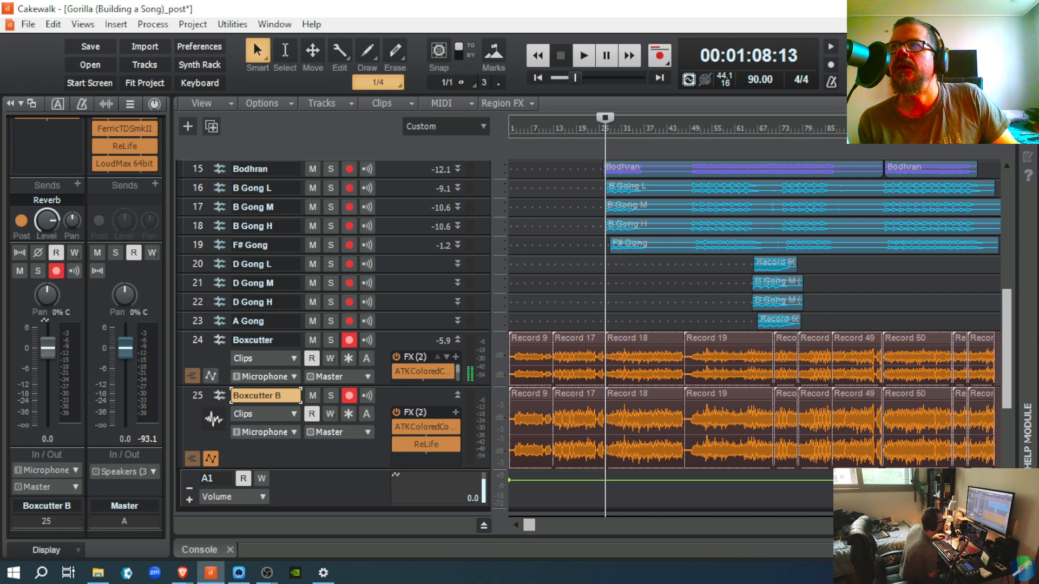
drag(1004, 350, 1005, 380)
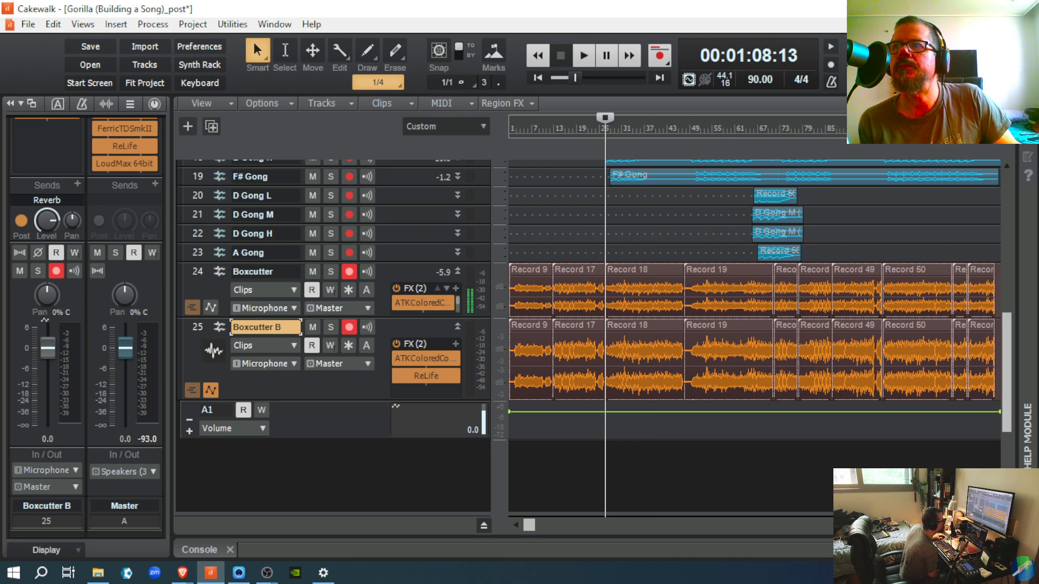
key(ctrl+Right)
key(ctrl+Right)
key(ctrl+Right)
key(ctrl+Right)
key(ctrl+Right)
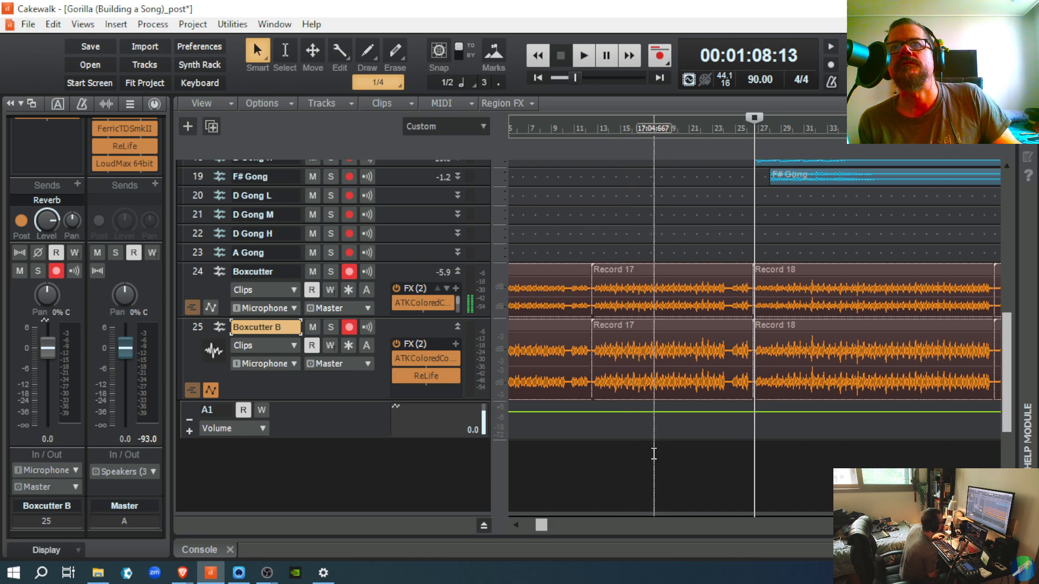
Step: Play the song from 00:00:43:00 to audition the Boxcutter and Boxcutter B tracks together, and stop playback
click(645, 477)
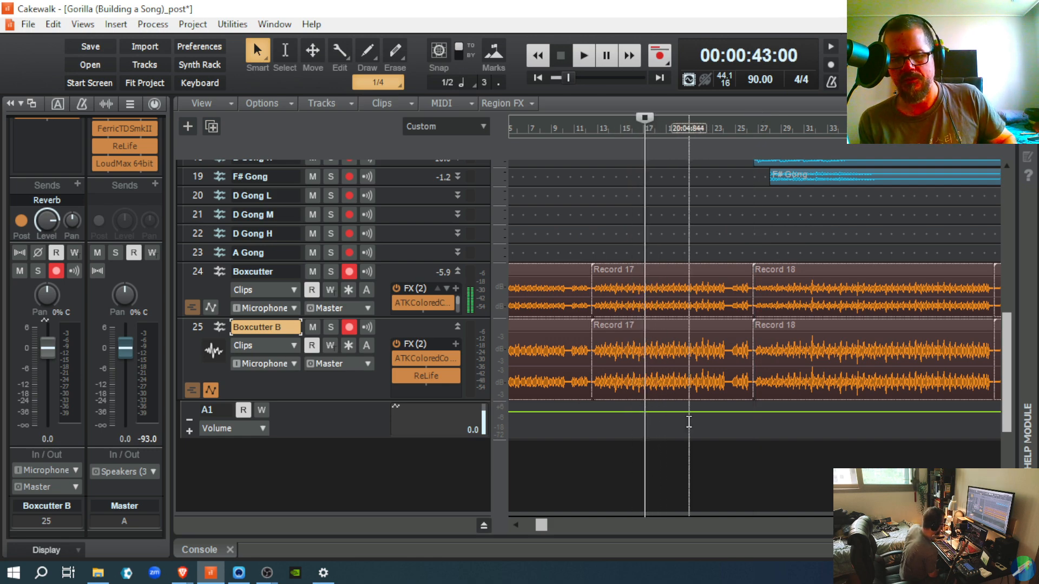
key(space)
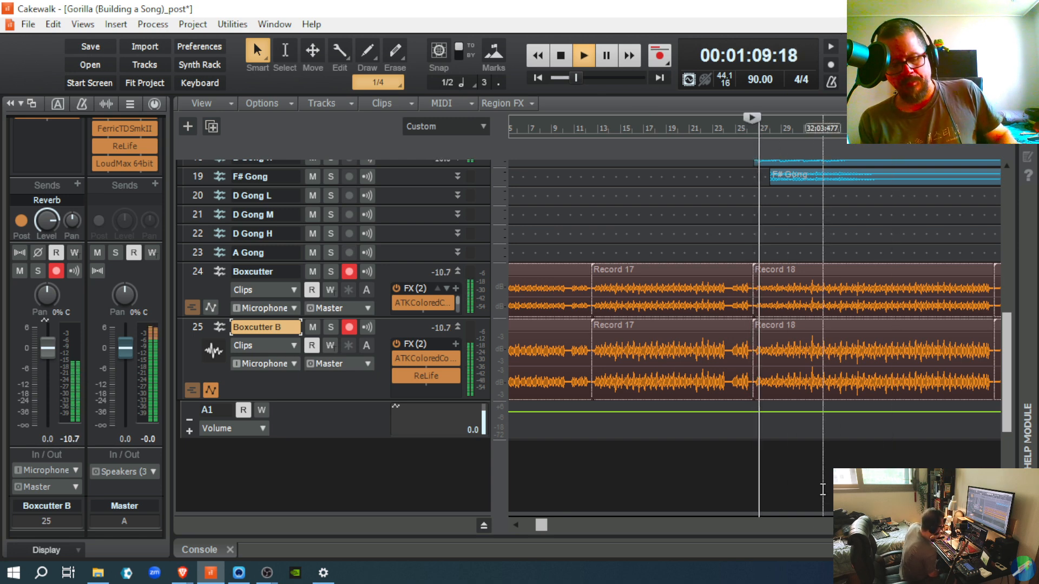
key(space)
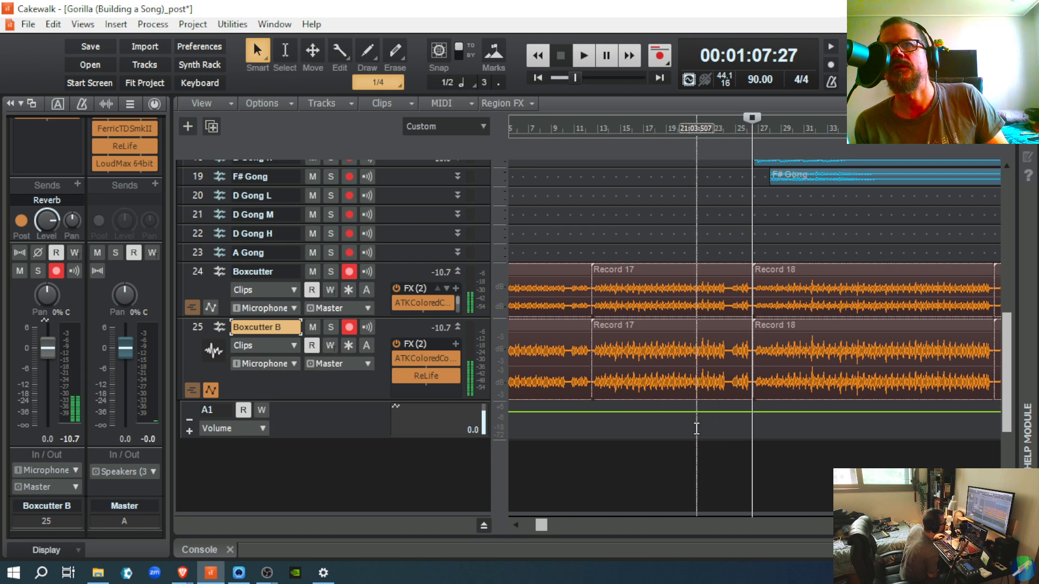
Step: Audition Boxcutter B soloed from 00:00:54:04, and turn its solo off
click(692, 452)
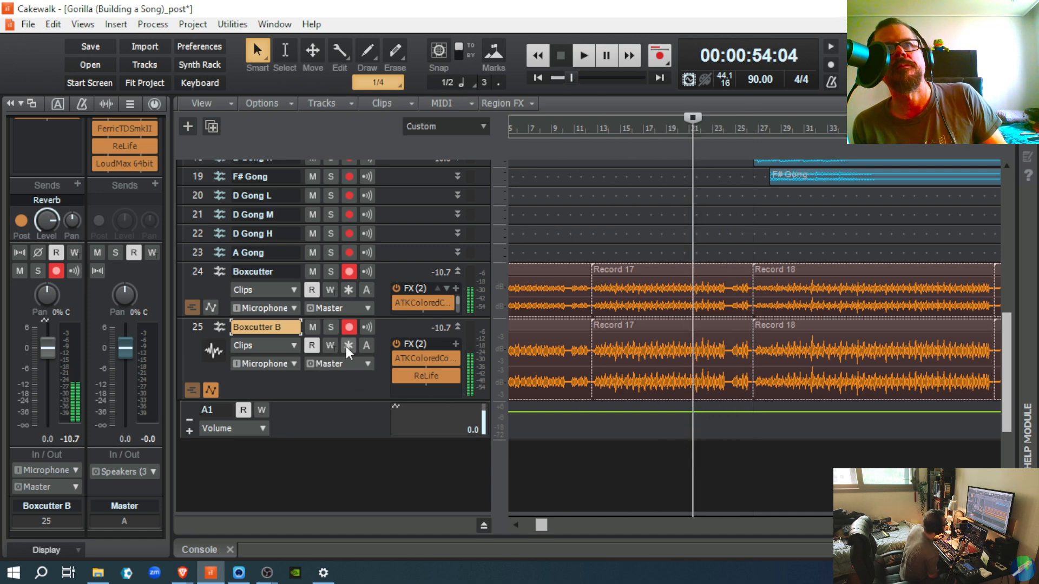
click(330, 327)
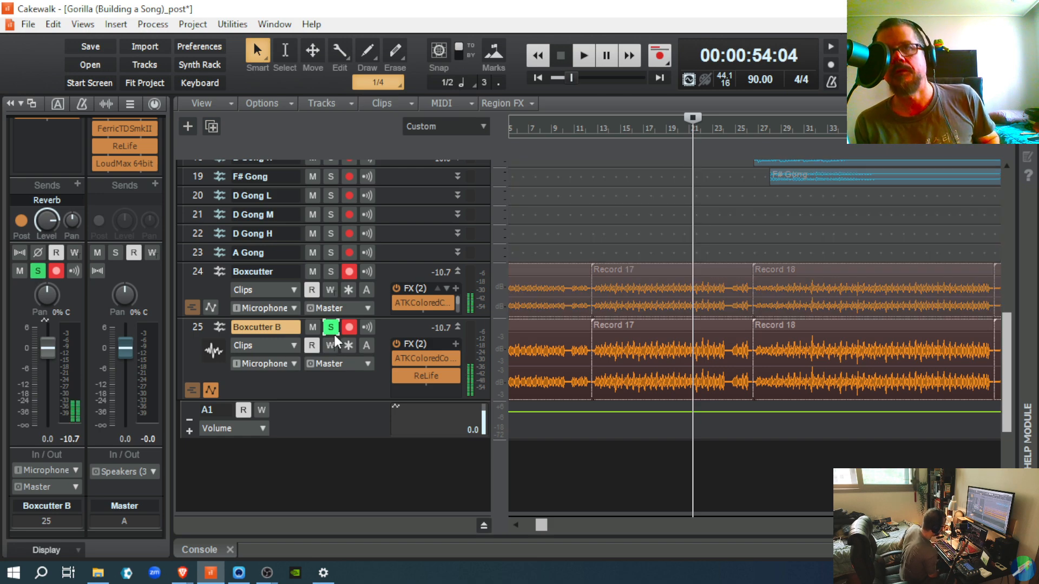
key(space)
key(space)
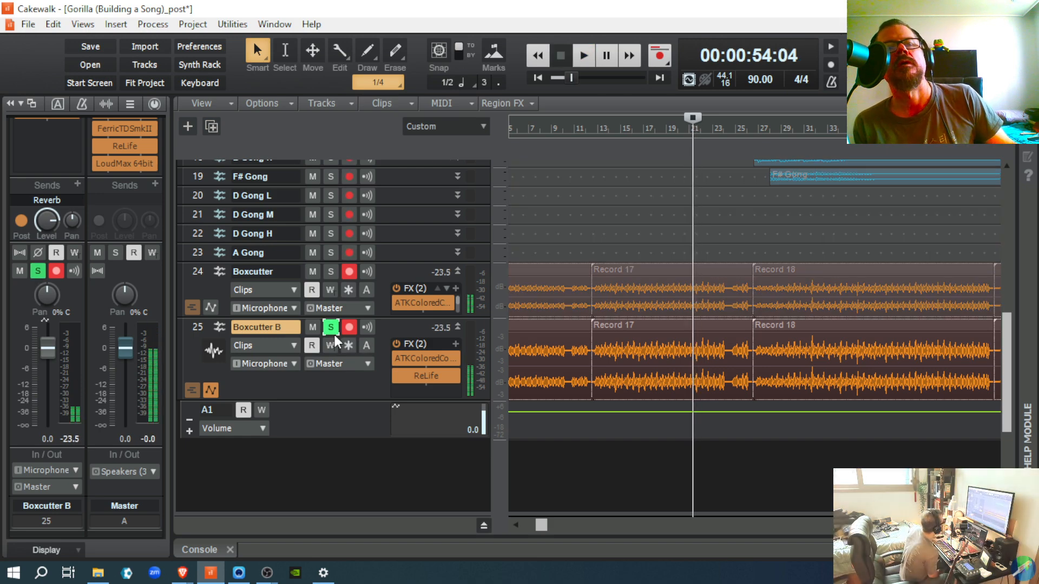
click(331, 327)
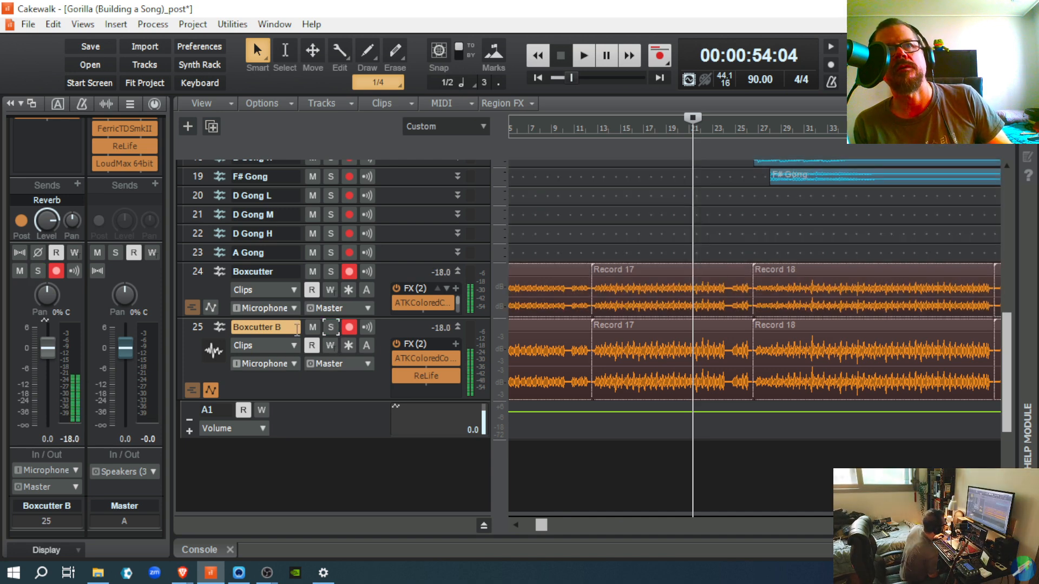
Step: Compare the mix with and without Boxcutter B by toggling its mute during playback, leaving the track unmuted
click(312, 327)
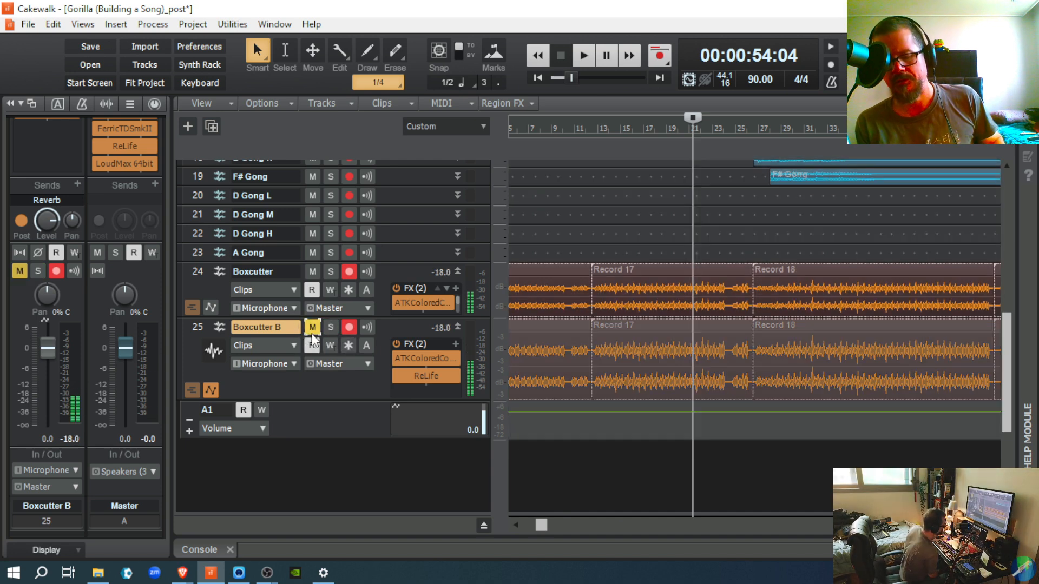
key(space)
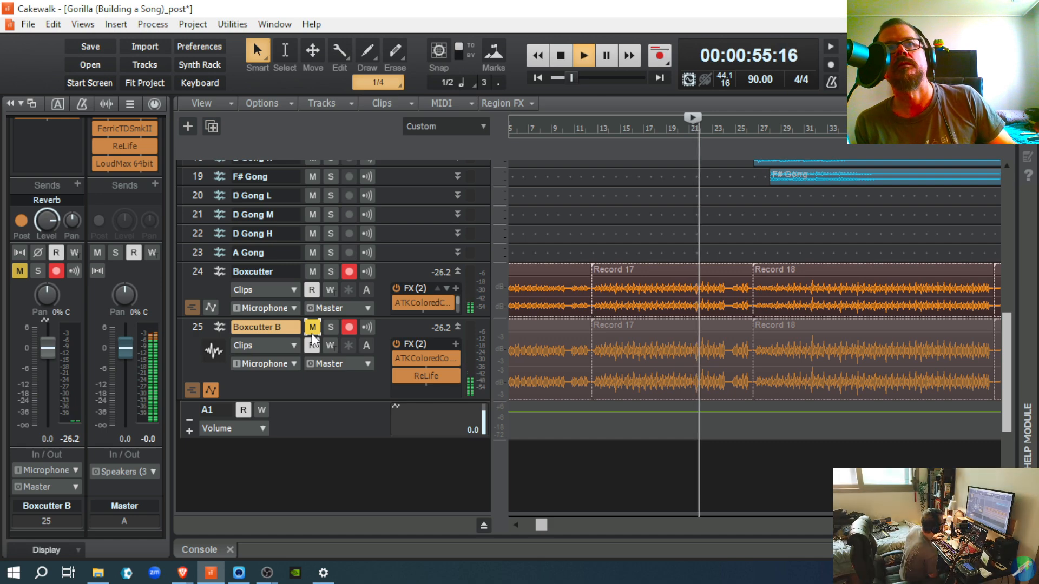
click(312, 328)
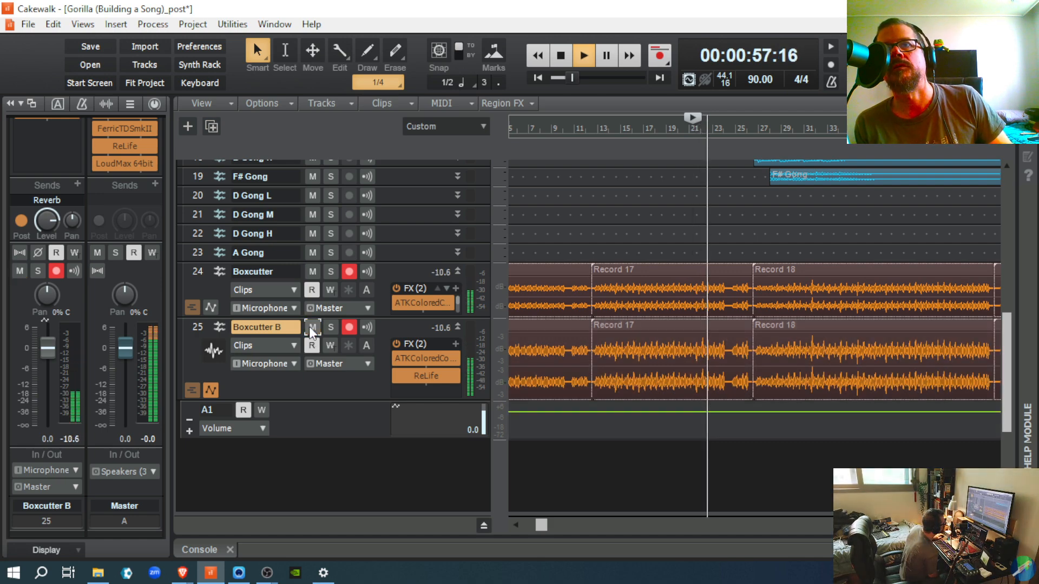
click(311, 327)
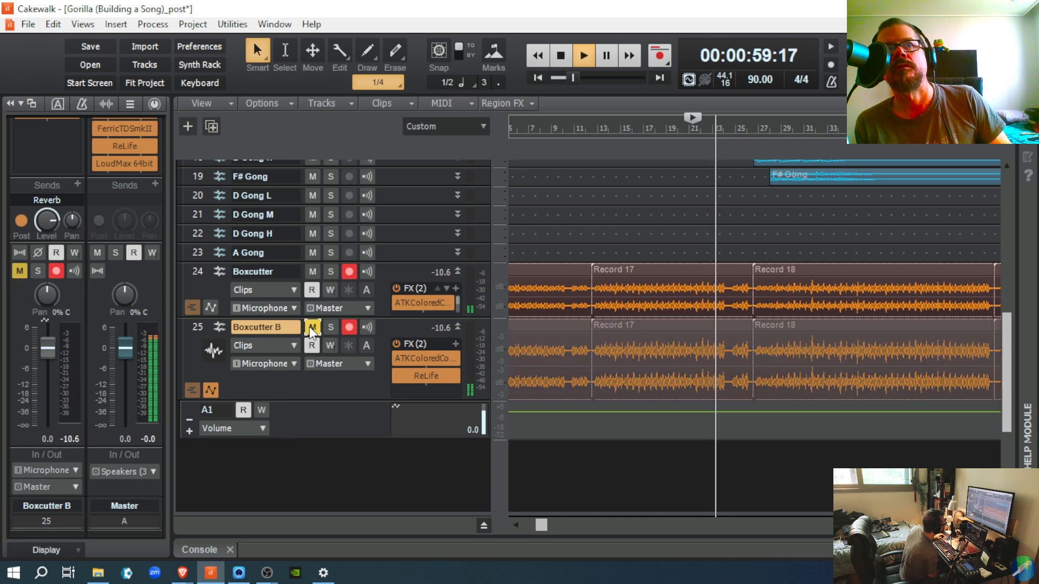
click(312, 328)
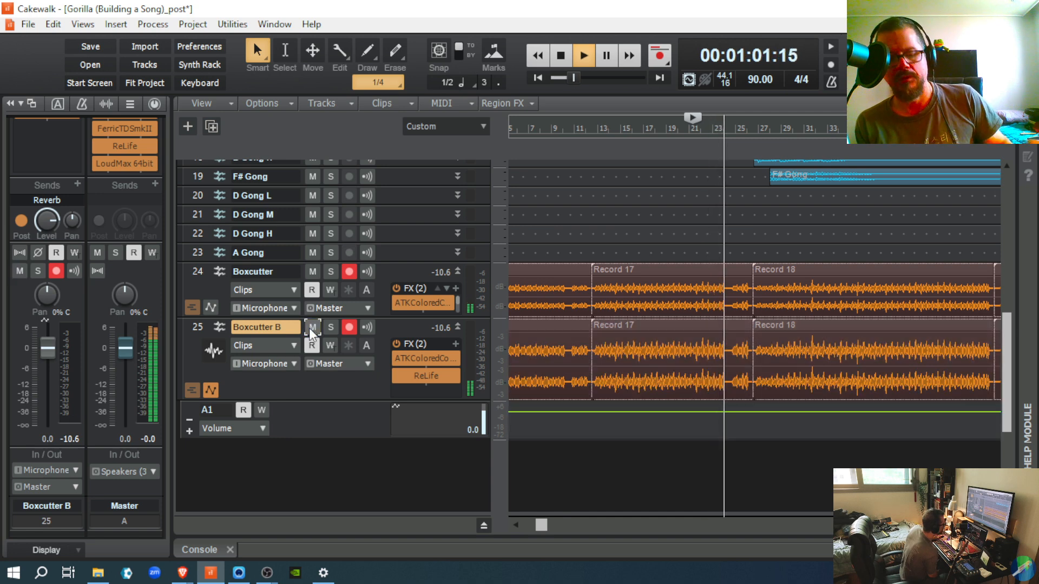
key(space)
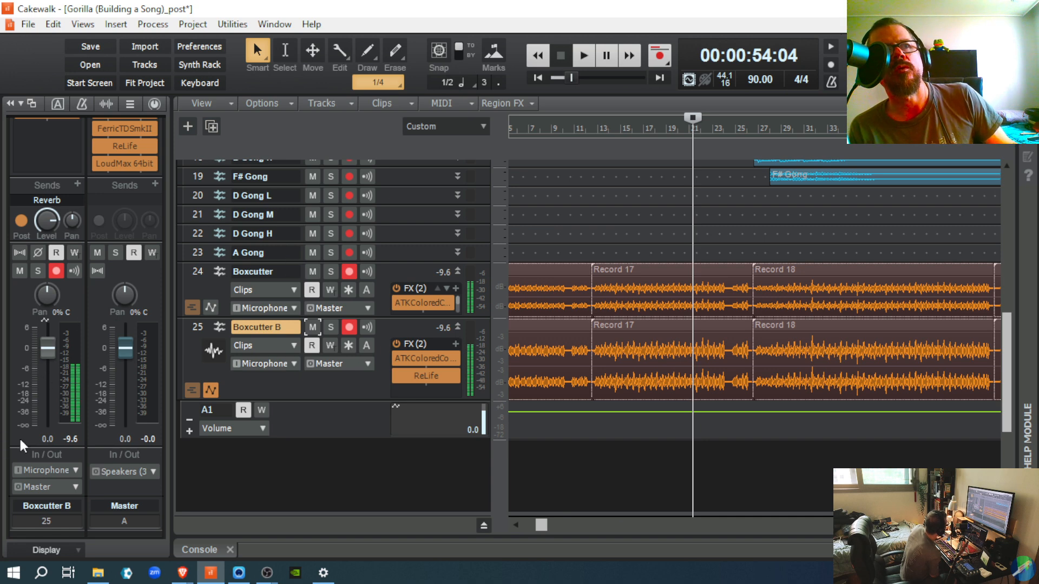
Step: Lower the volume fader of the Boxcutter track 24 to -6.0 dB
mouse_move(46, 442)
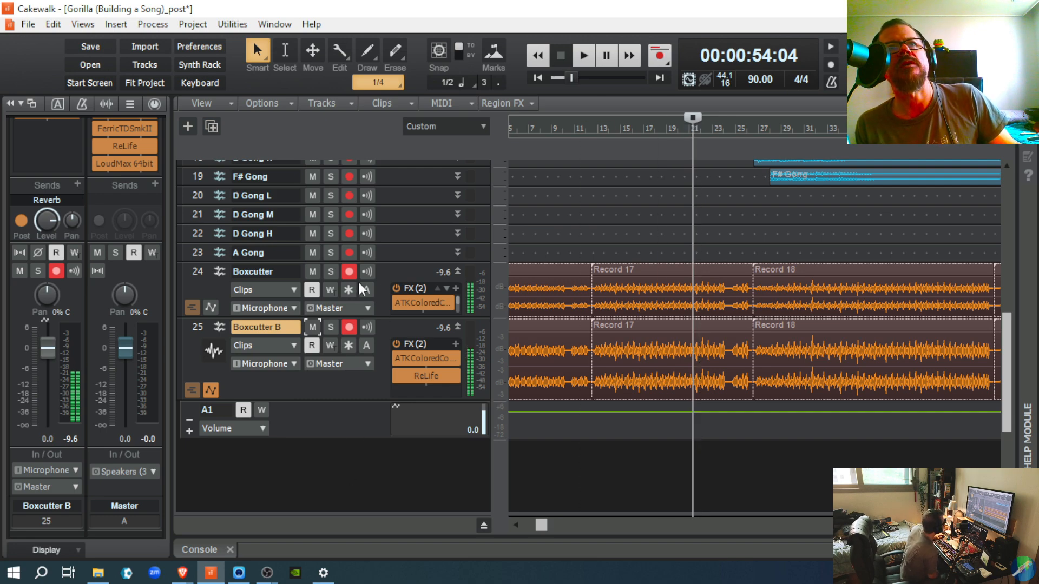
key(Up)
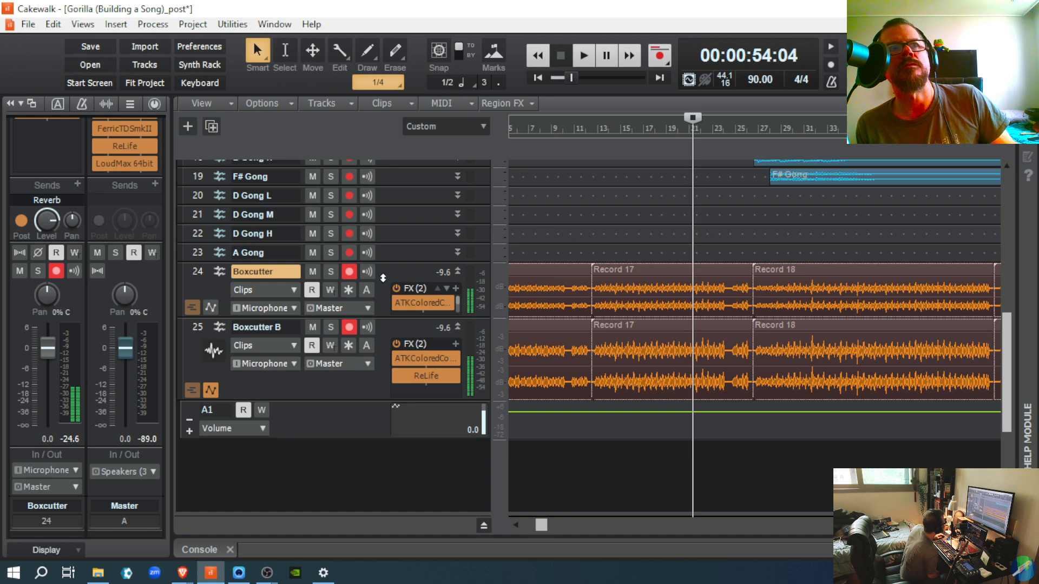
drag(50, 356, 50, 378)
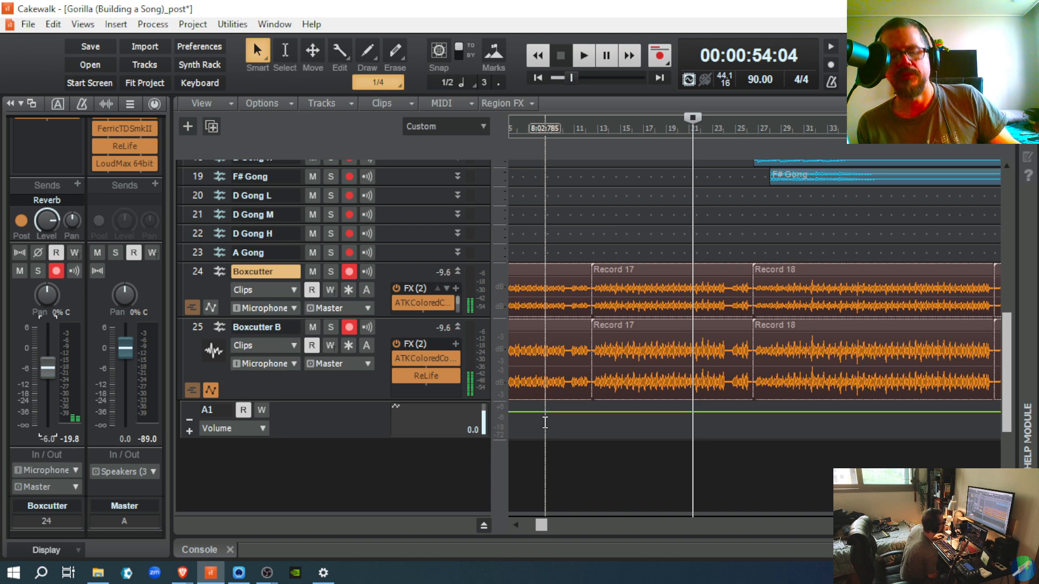
Step: Recheck the lowered Boxcutter level in playback by toggling Boxcutter B's mute, finishing with it unmuted
key(space)
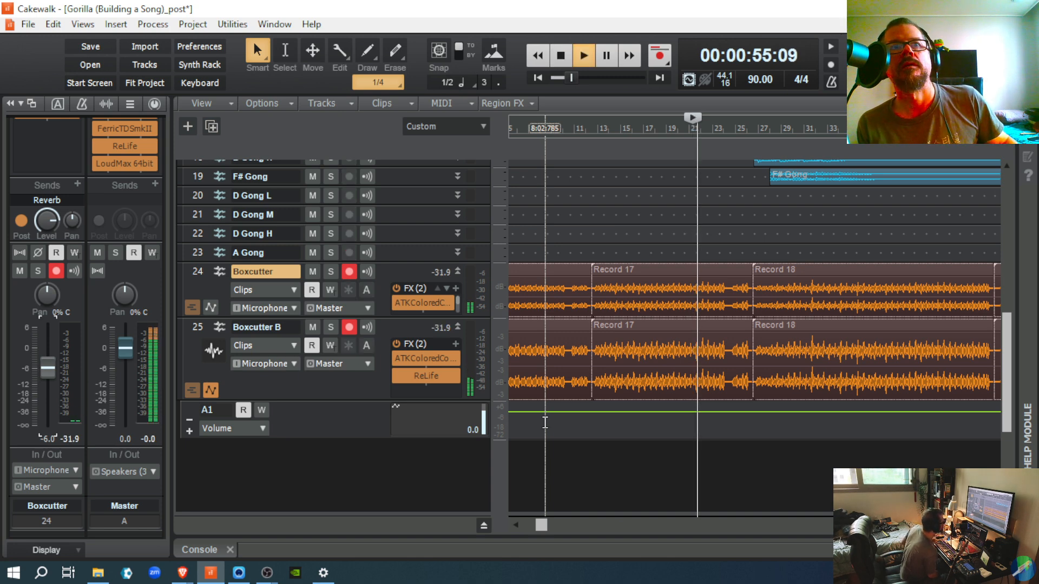
click(312, 327)
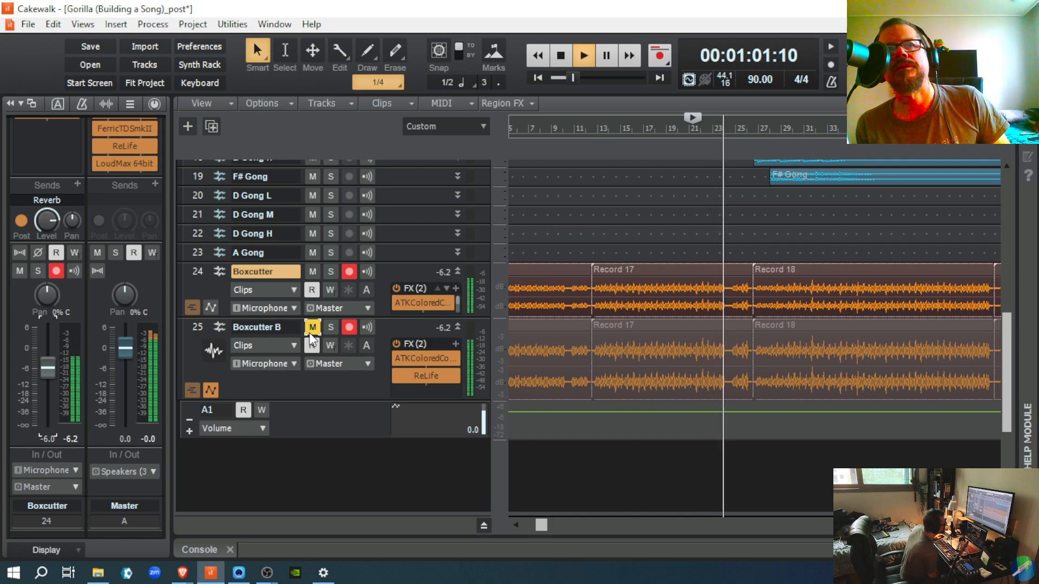
click(312, 327)
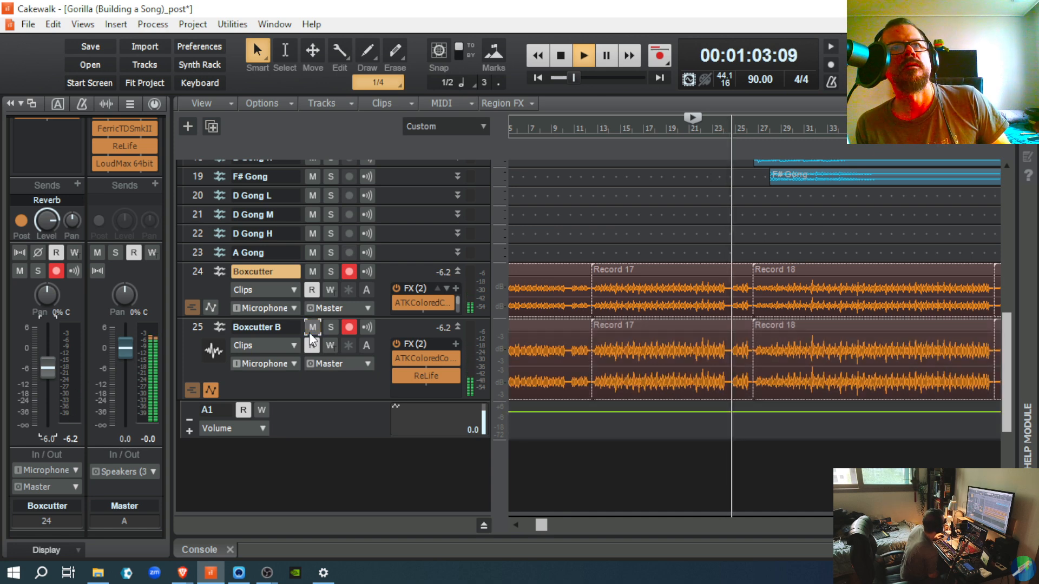
click(313, 327)
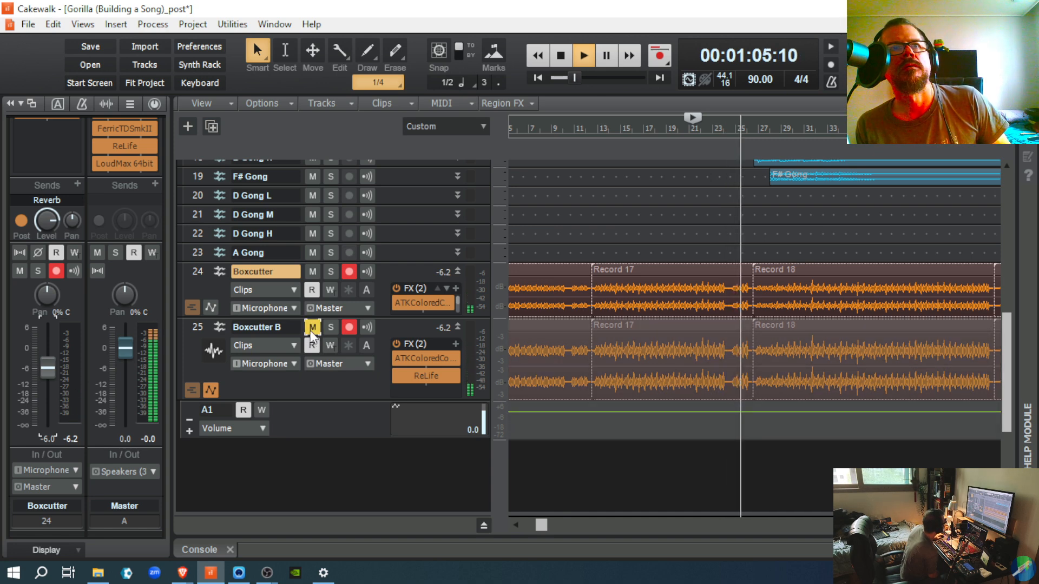
click(312, 327)
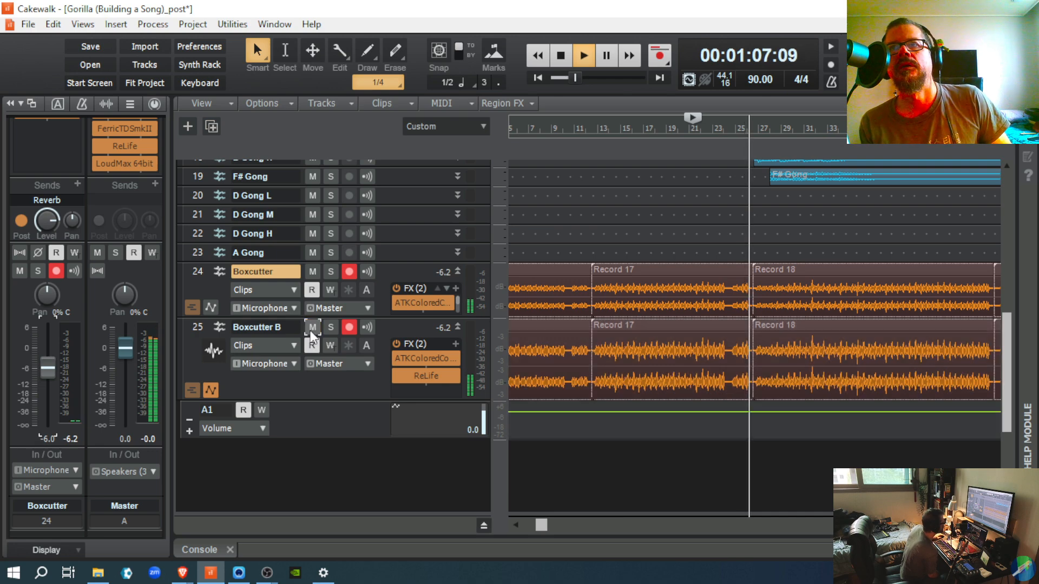
key(space)
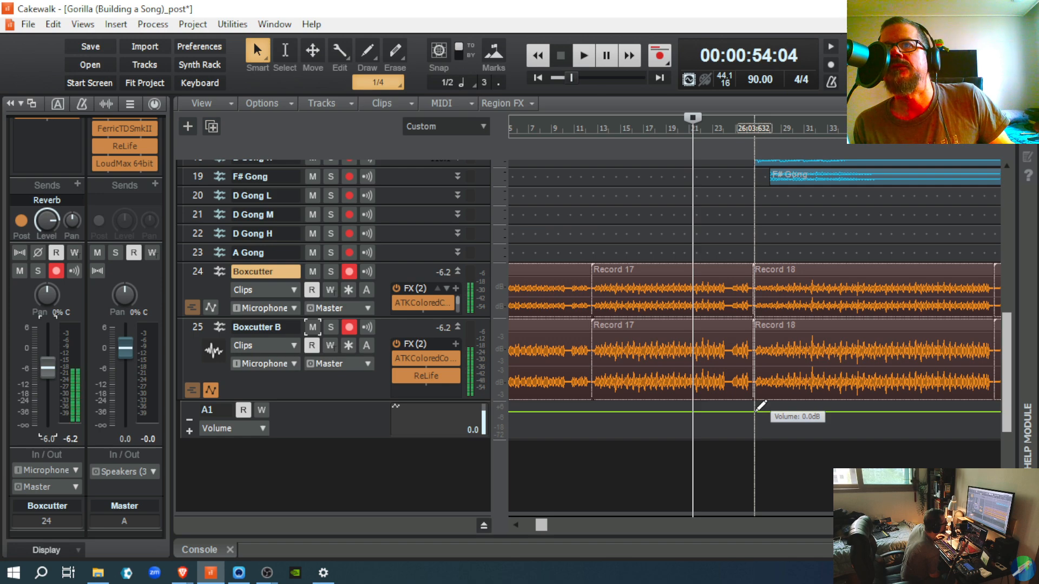
Step: Drop Boxcutter B's Volume envelope to -INF from the song's start, stepping up to 0.0 dB at the beginning of Record 18
click(756, 411)
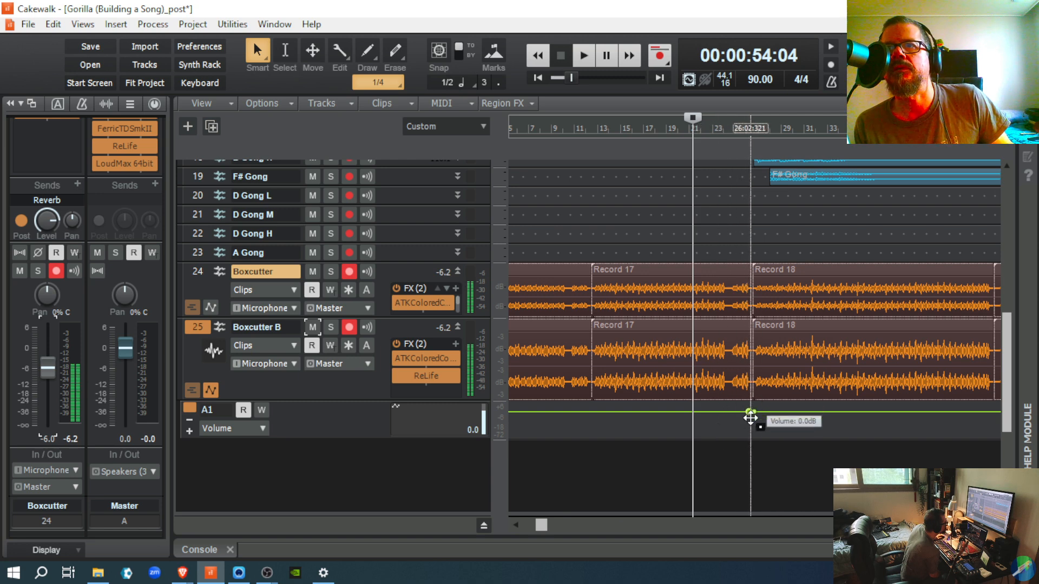
drag(747, 411, 754, 448)
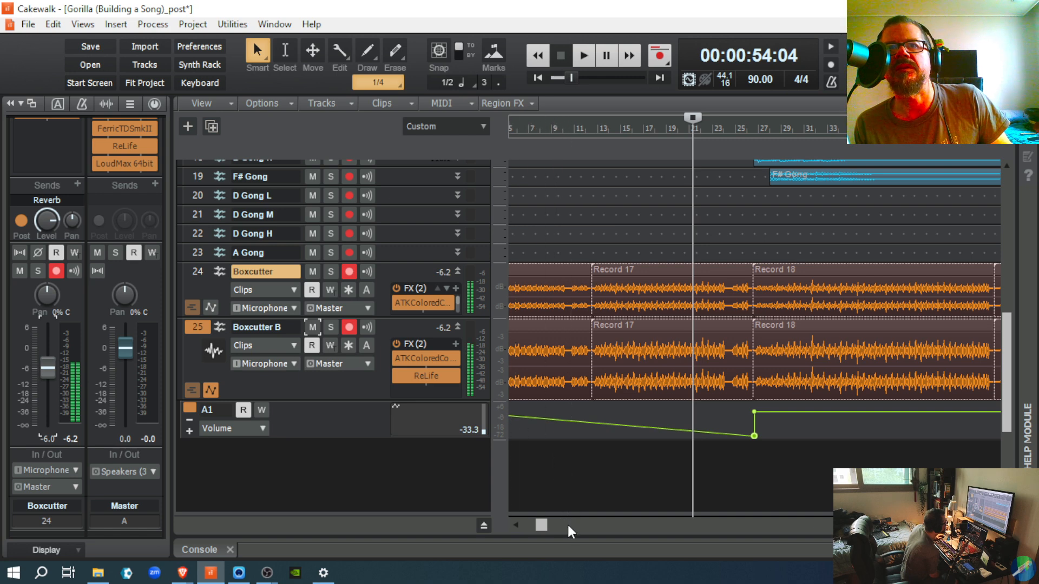
drag(537, 524, 526, 524)
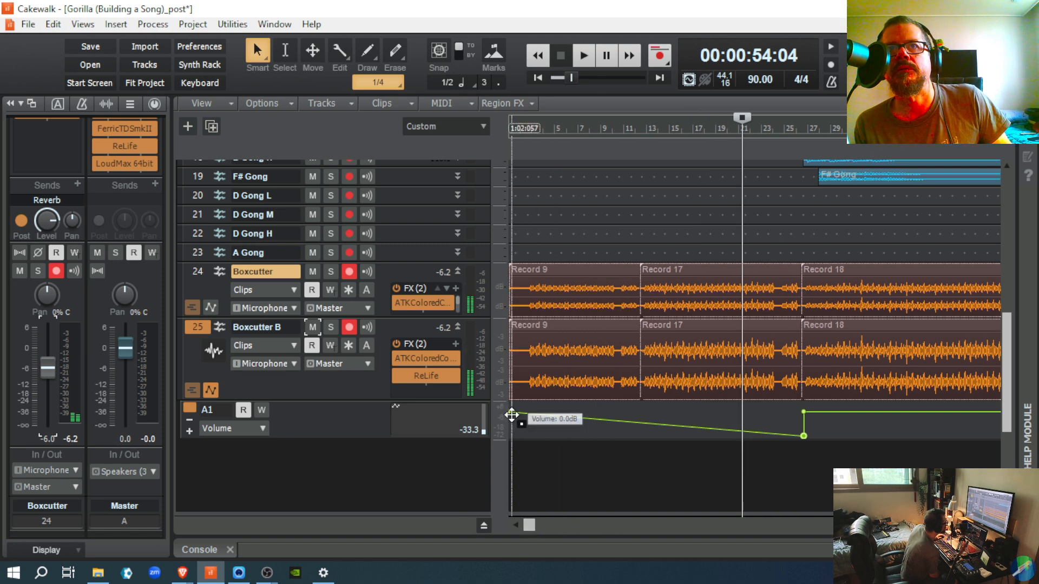
drag(509, 413, 510, 435)
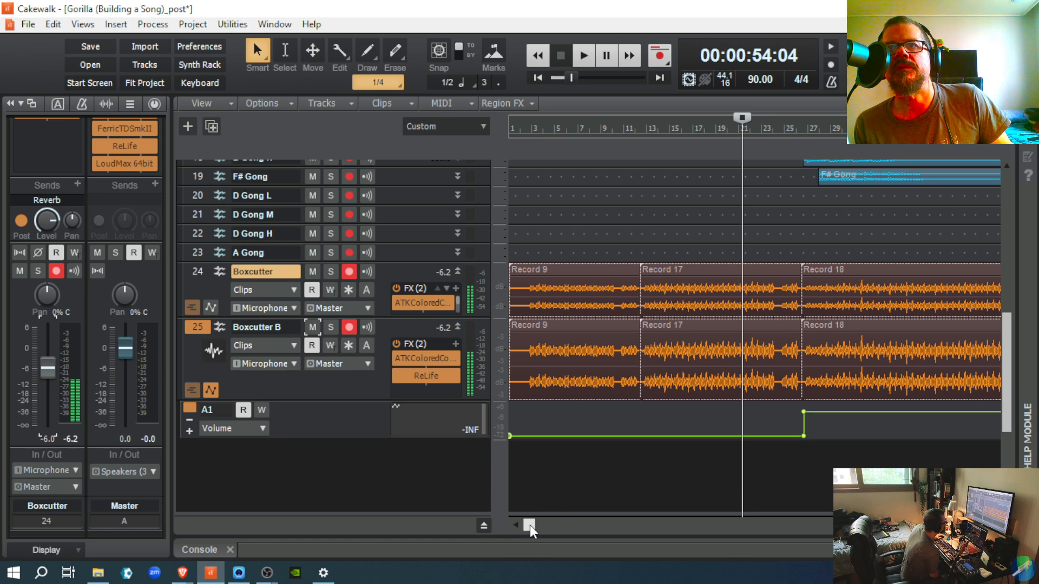
Step: Audition the middle of the Record 18 section from 00:01:30:22 and again from 00:01:30:11 to locate the volume change point
drag(530, 525, 587, 537)
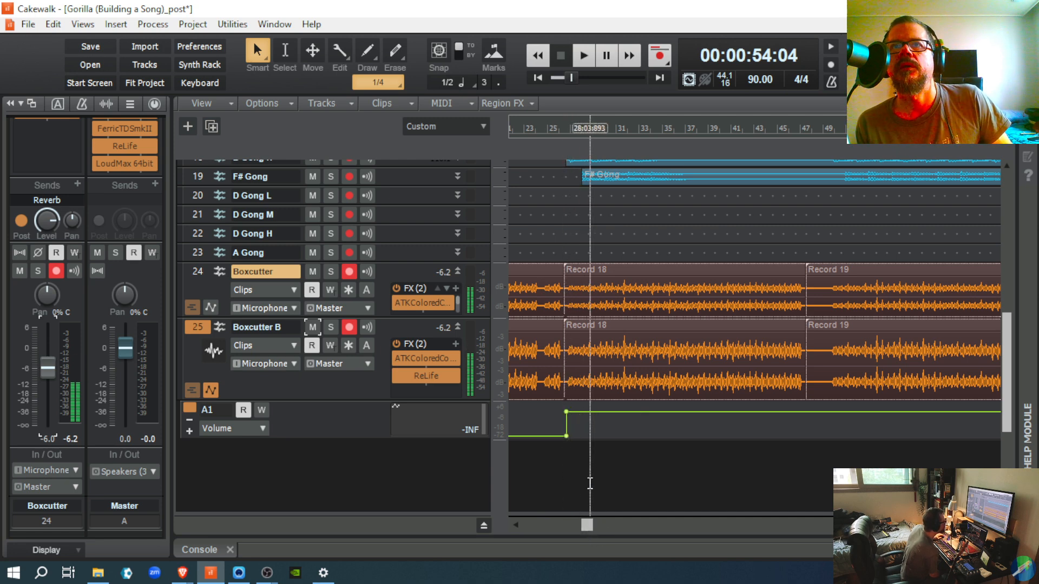
click(662, 431)
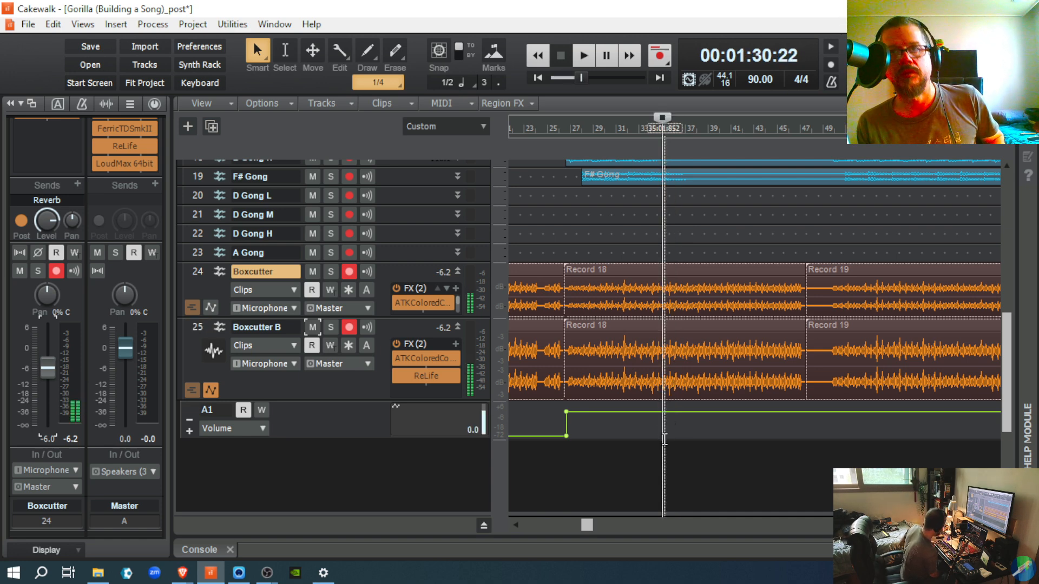
key(space)
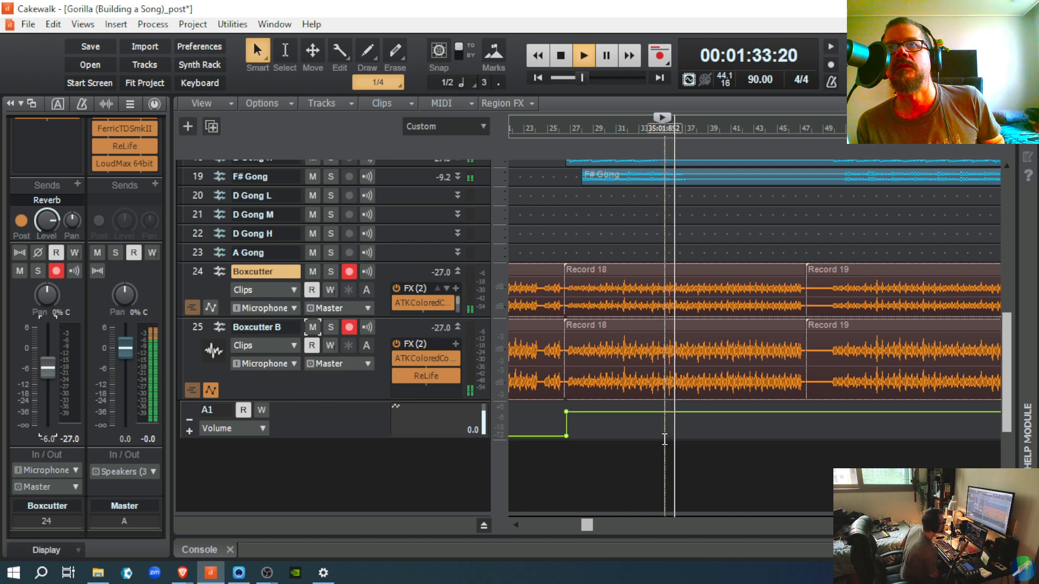
key(space)
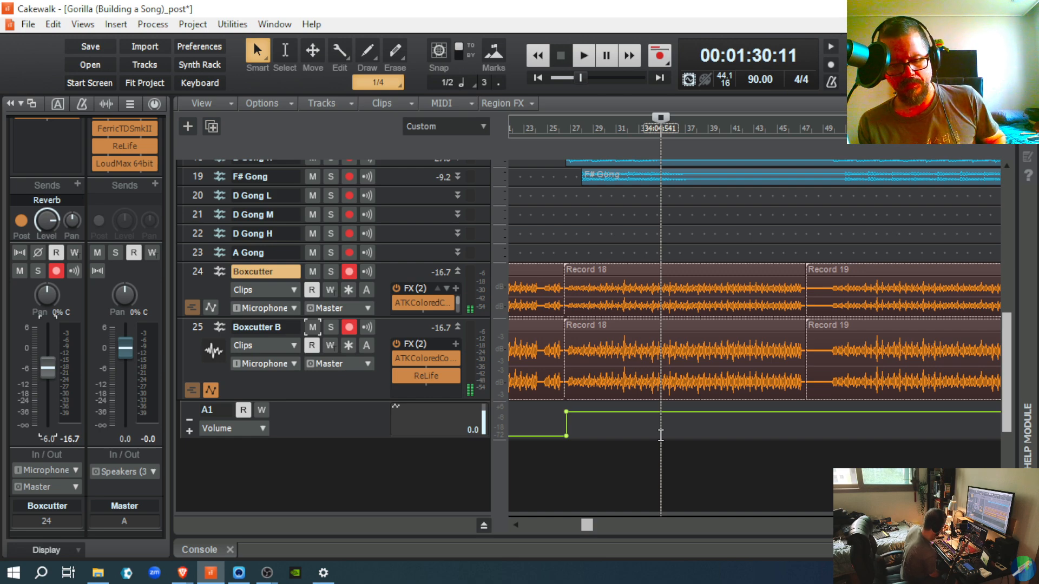
key(space)
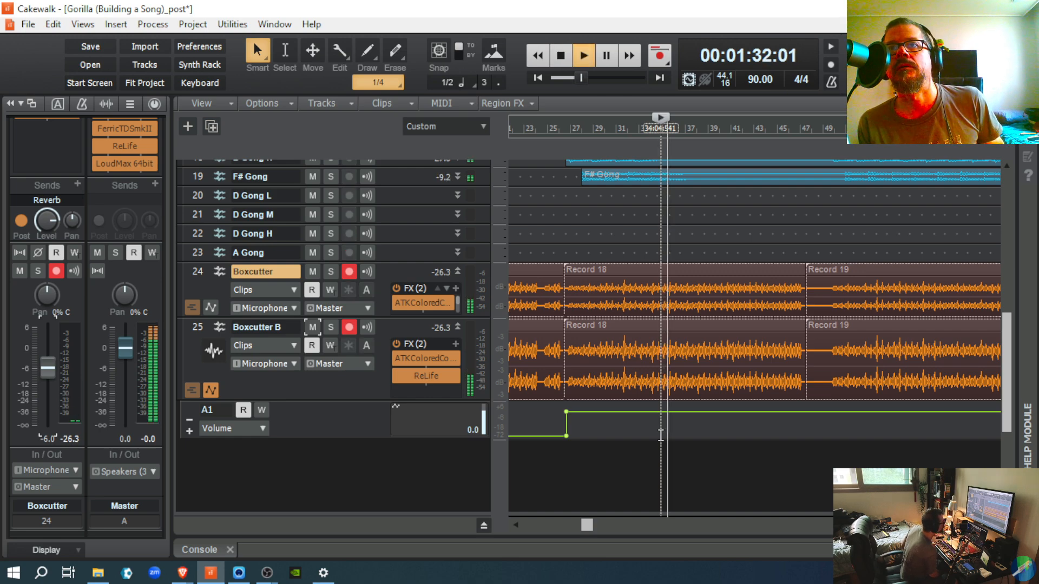
key(space)
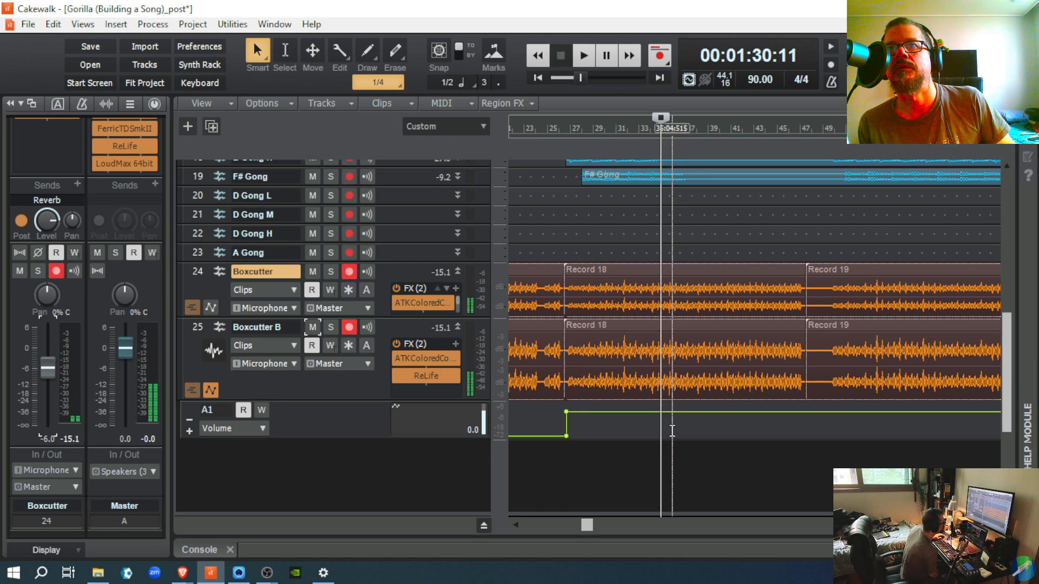
Step: Audition from 00:01:32:25 and add a 0.0 dB node at that point on Boxcutter B's Volume envelope
click(671, 433)
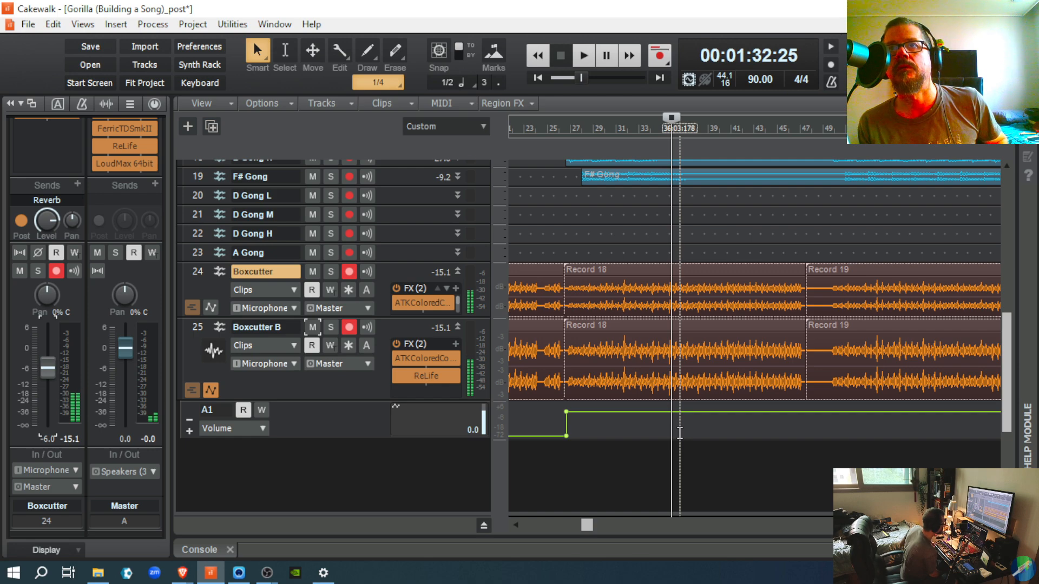
key(space)
key(space)
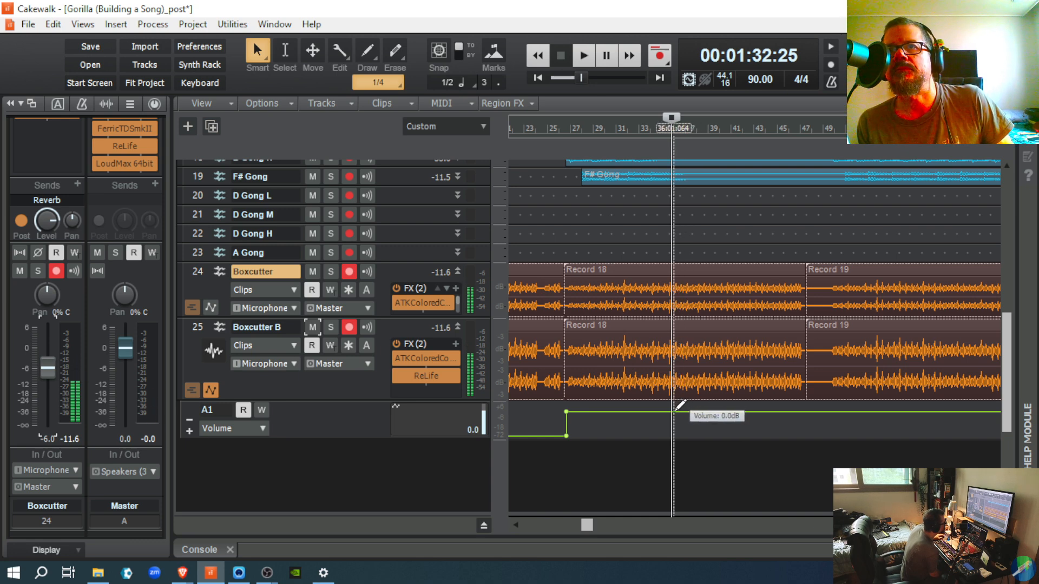
click(673, 411)
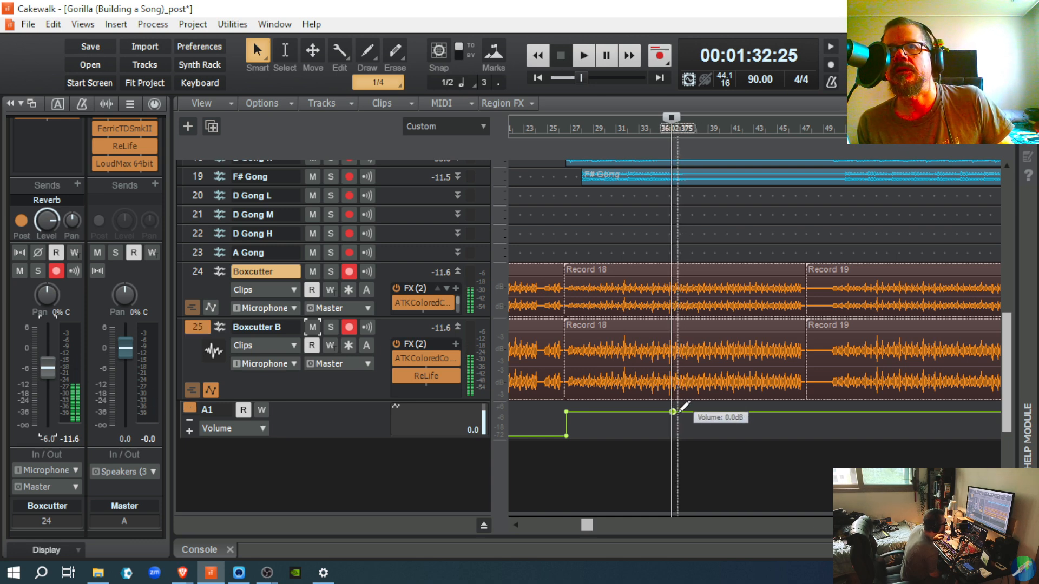
Step: Silence Boxcutter B's Volume envelope from 00:01:32:25 until Record 19, shifting the Record 18/19 boundary slightly later on both Boxcutter tracks
drag(678, 410, 672, 436)
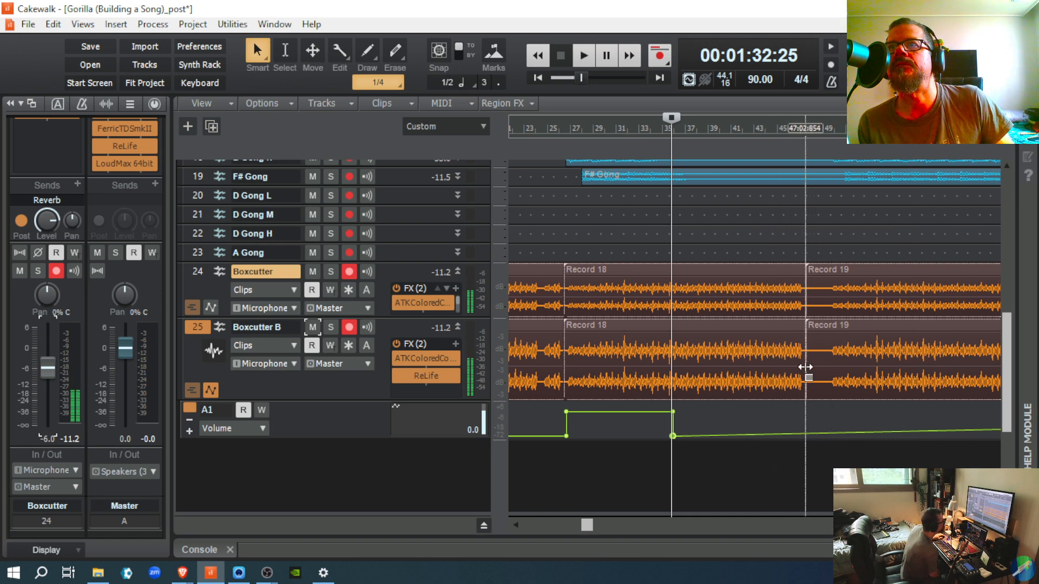
drag(805, 367, 830, 382)
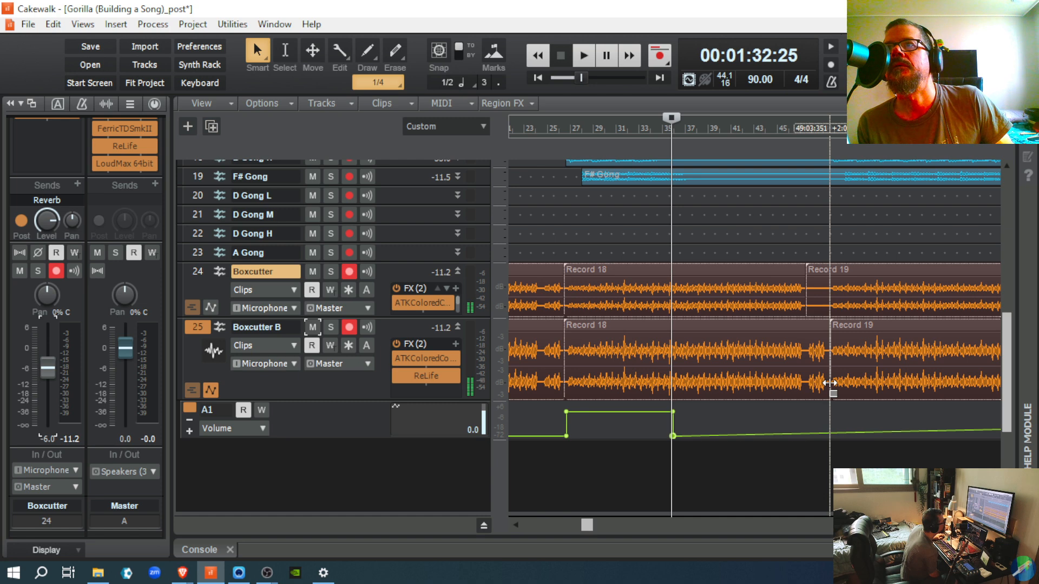
drag(829, 384, 827, 383)
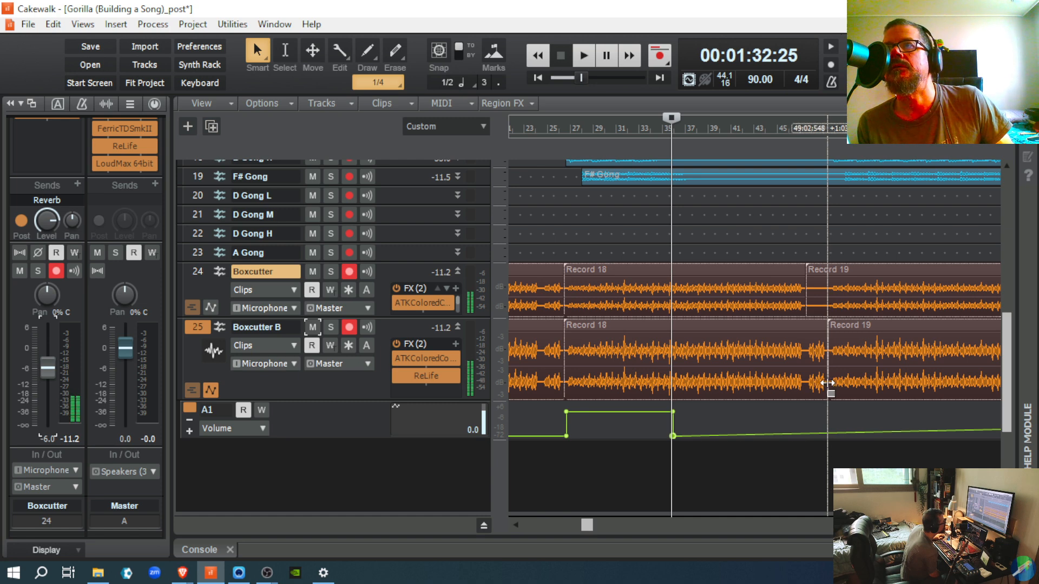
drag(806, 304, 828, 323)
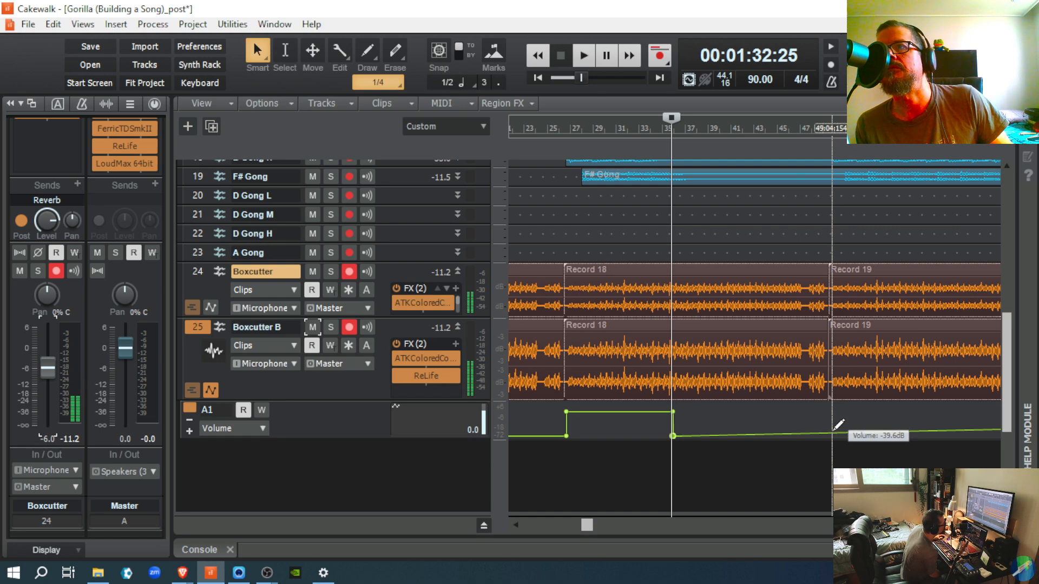
mouse_move(834, 433)
mouse_down()
mouse_move(832, 444)
mouse_move(832, 413)
mouse_up()
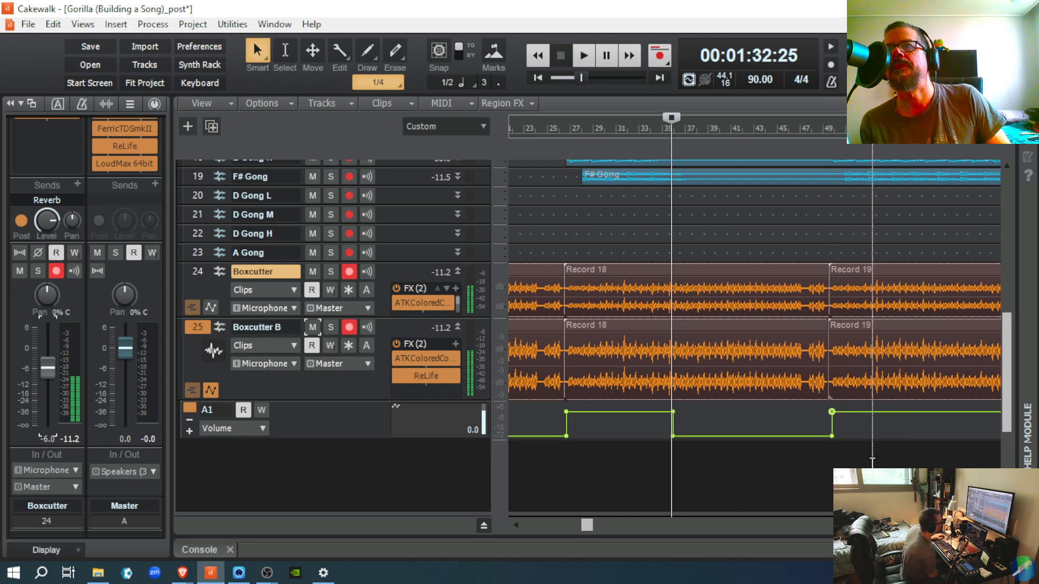
Step: Set both upper Volume nodes of Boxcutter B's raised stretch in Record 18 to a level of -6 dB
right_click(566, 411)
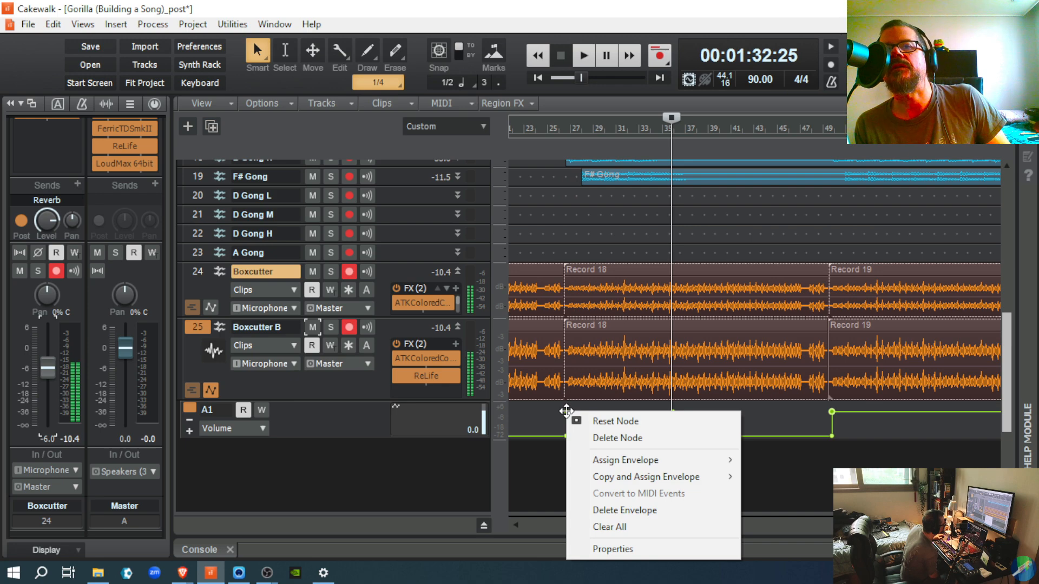
click(612, 549)
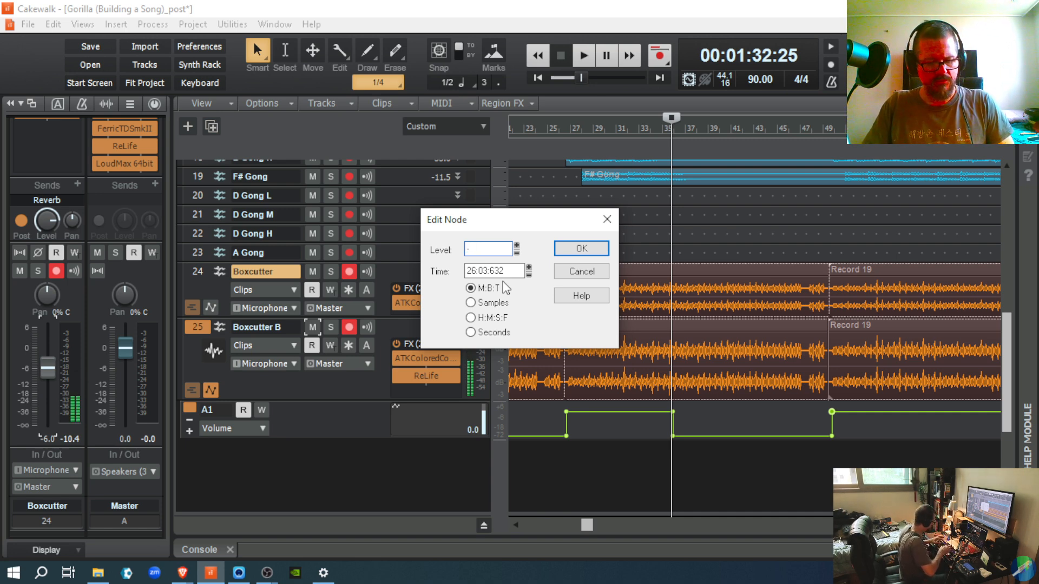
key(Return)
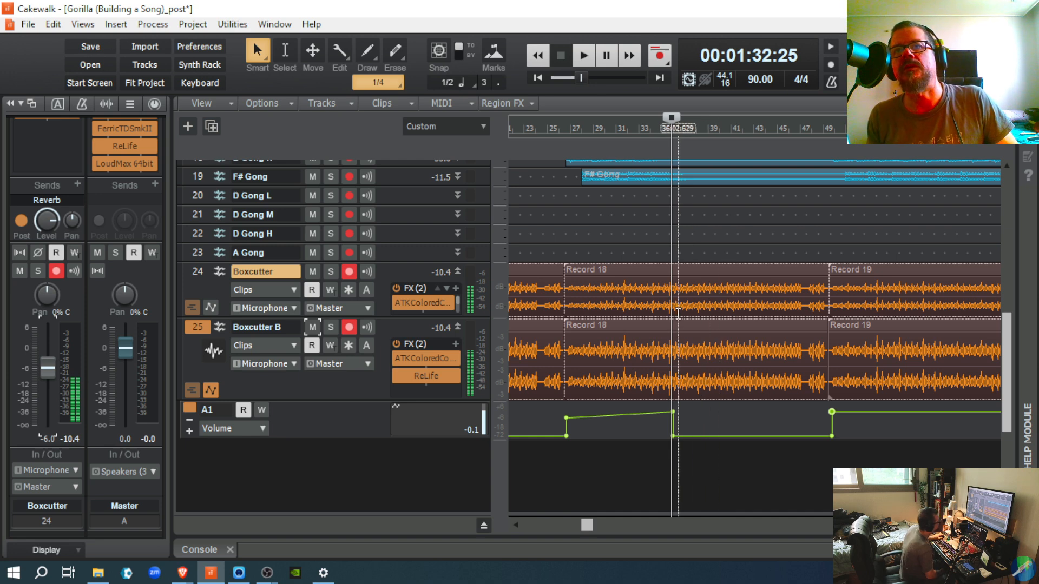
right_click(673, 413)
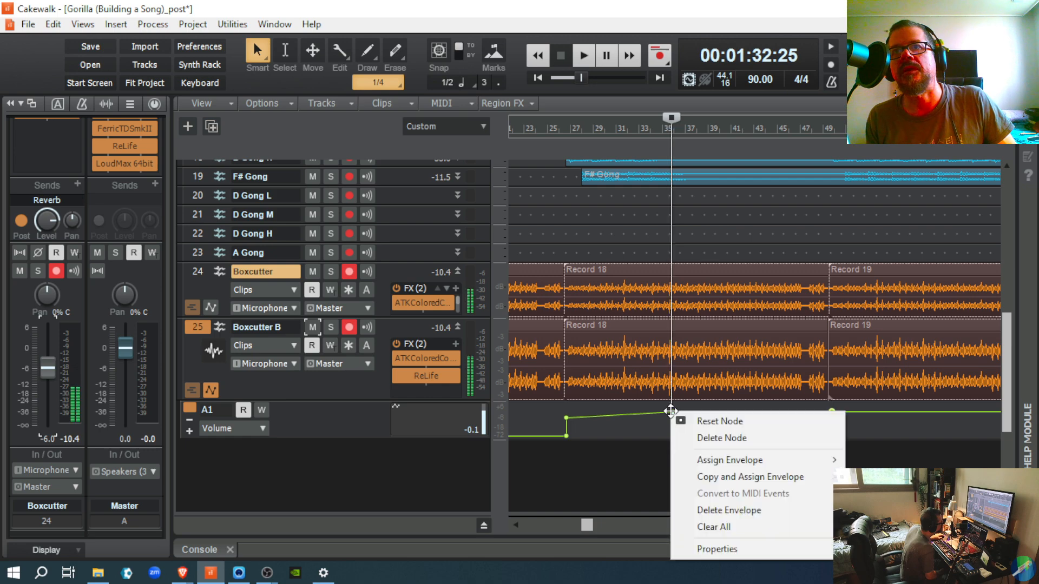
click(714, 549)
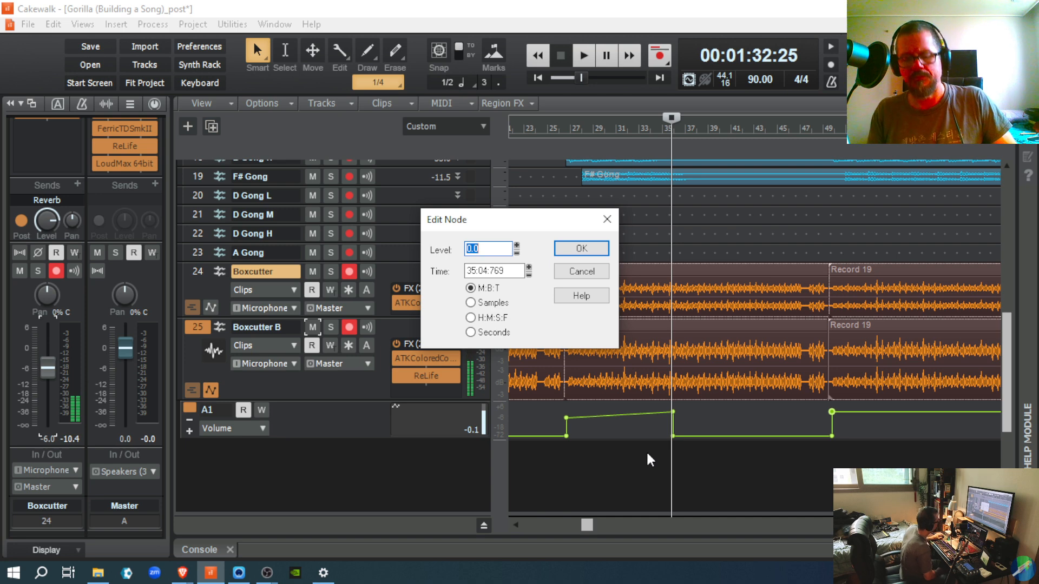
text(-6)
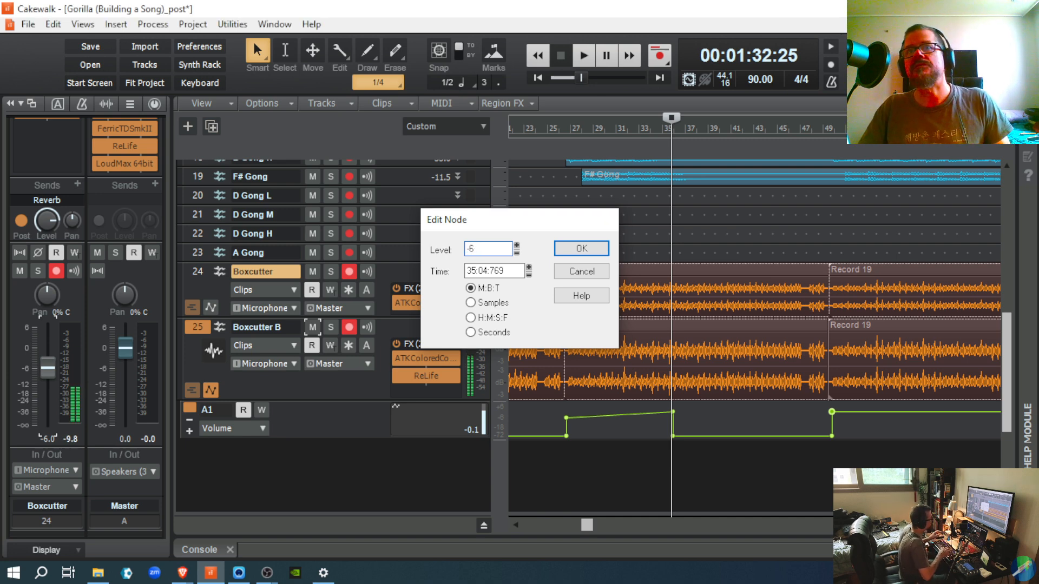
key(Return)
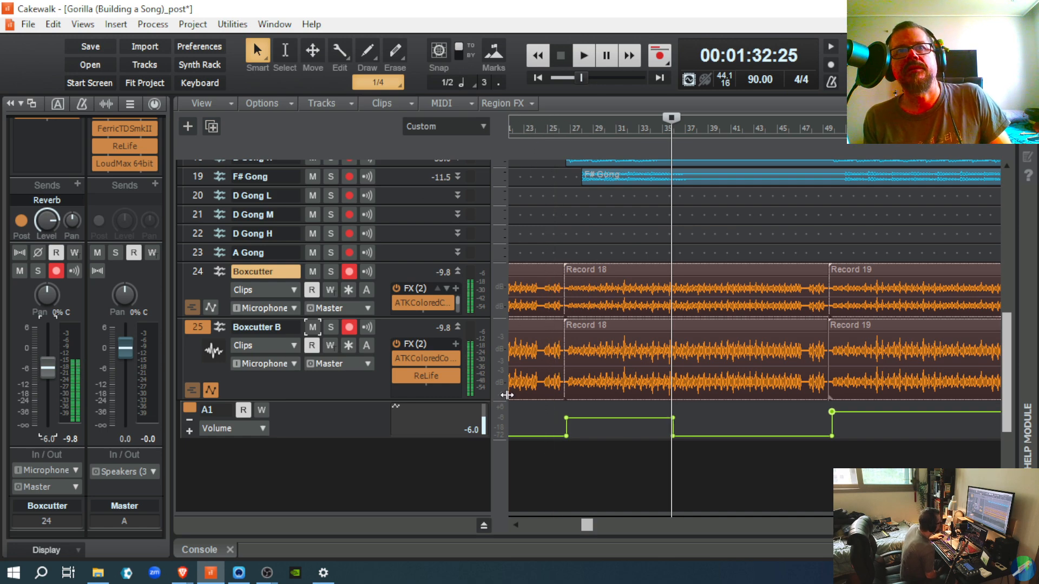
Step: Insert Graillon 2 on Boxcutter B with Pitch-Shift at -12 and place it first in the track's effects chain
right_click(454, 346)
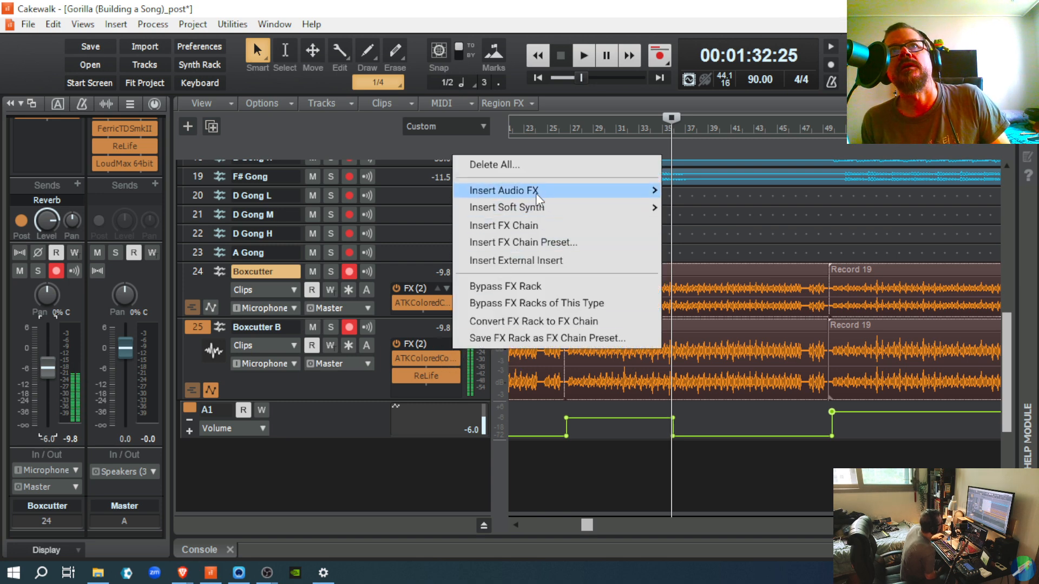
mouse_move(536, 192)
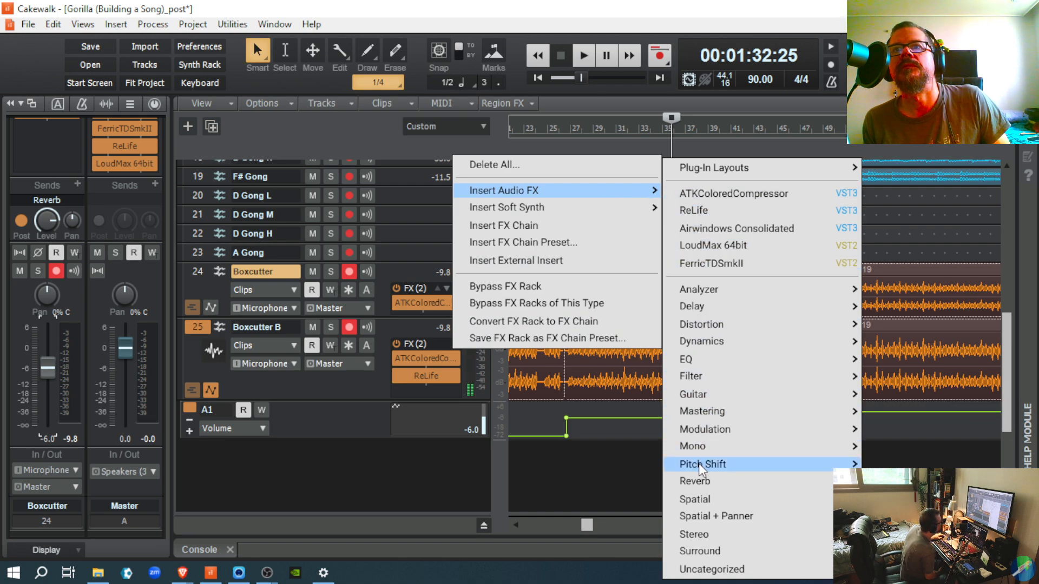
mouse_move(699, 463)
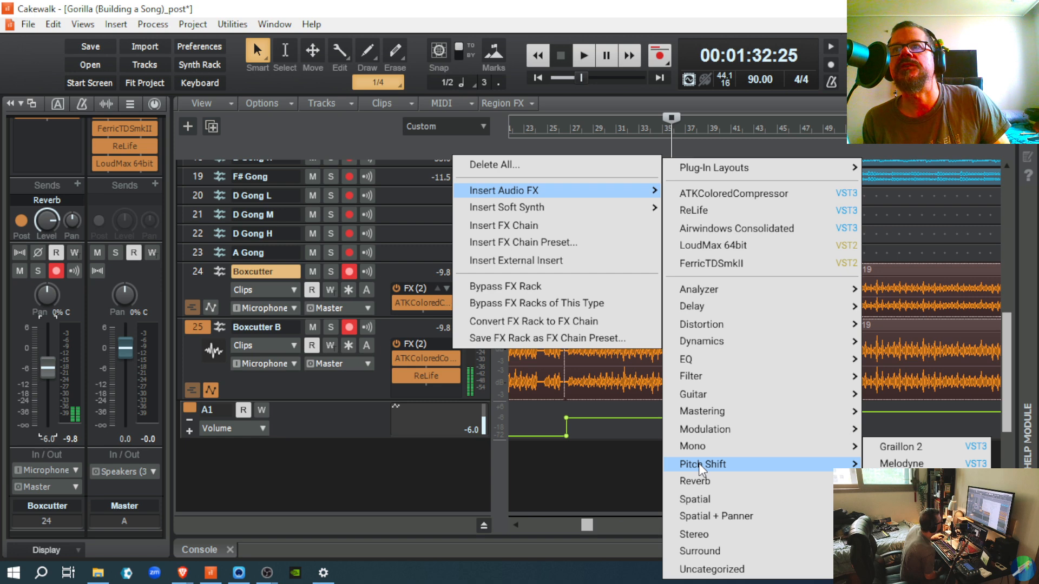
click(882, 449)
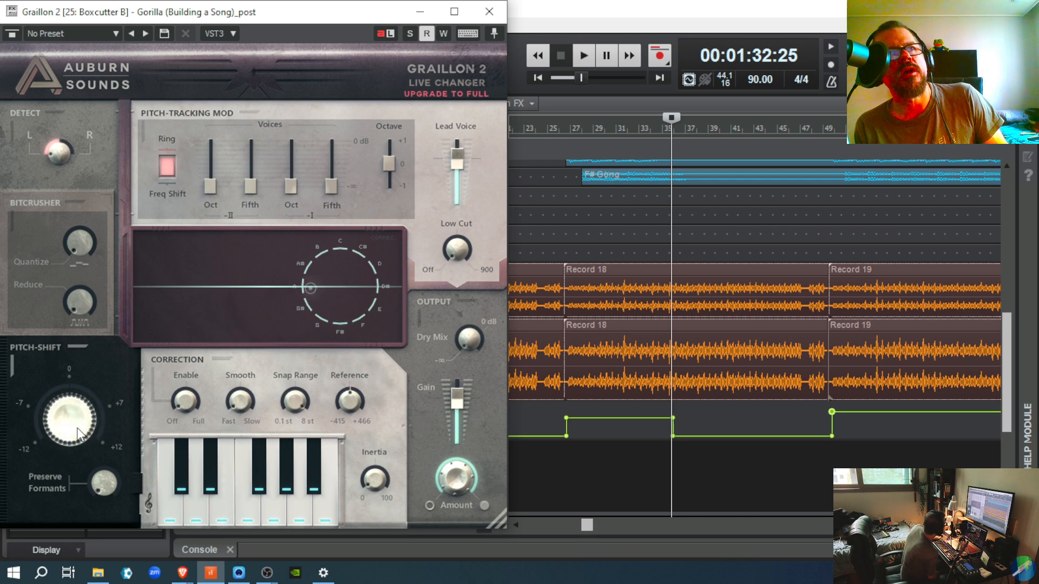
drag(78, 421, 103, 505)
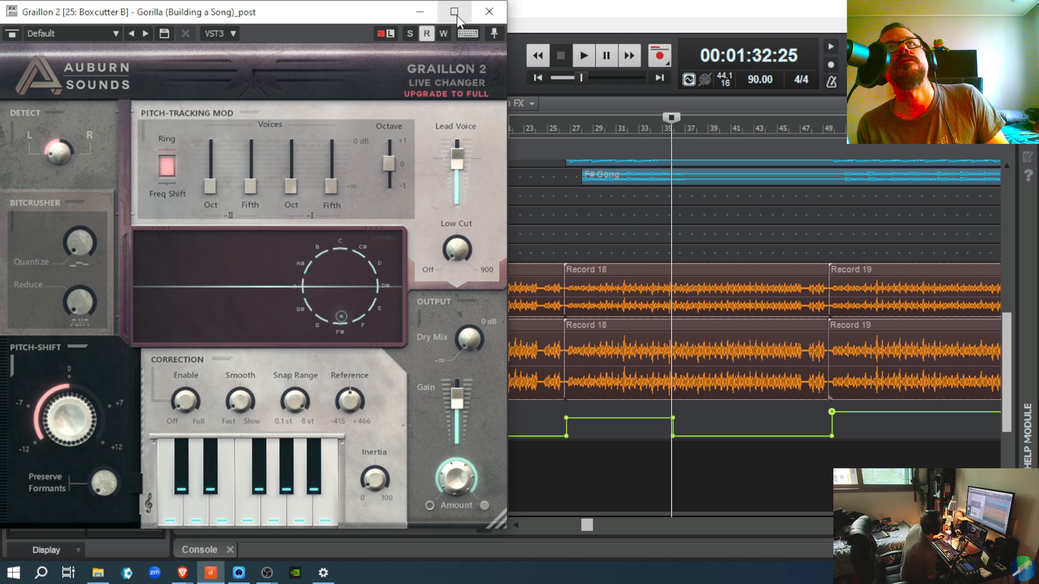
click(489, 11)
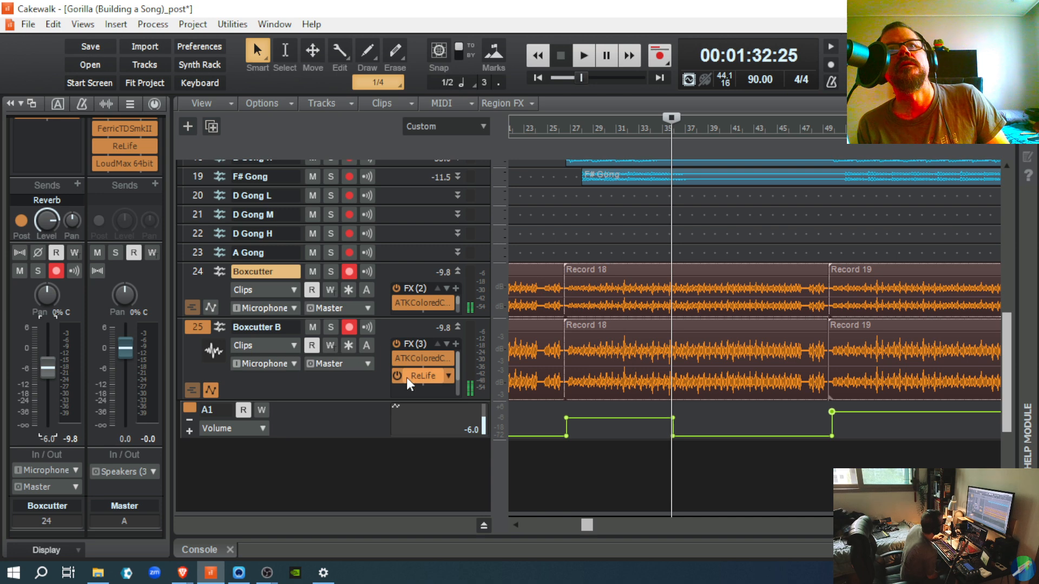
drag(425, 401, 411, 355)
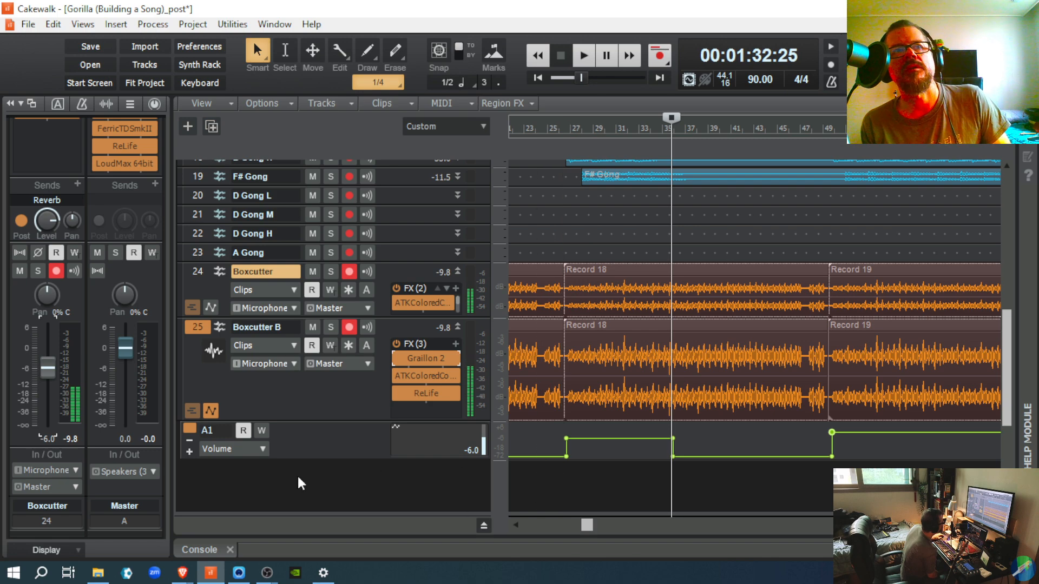
Step: Check Boxcutter B's ReLife and Graillon 2 settings and audition the pitch-shifted part from 00:01:07:23
double_click(424, 394)
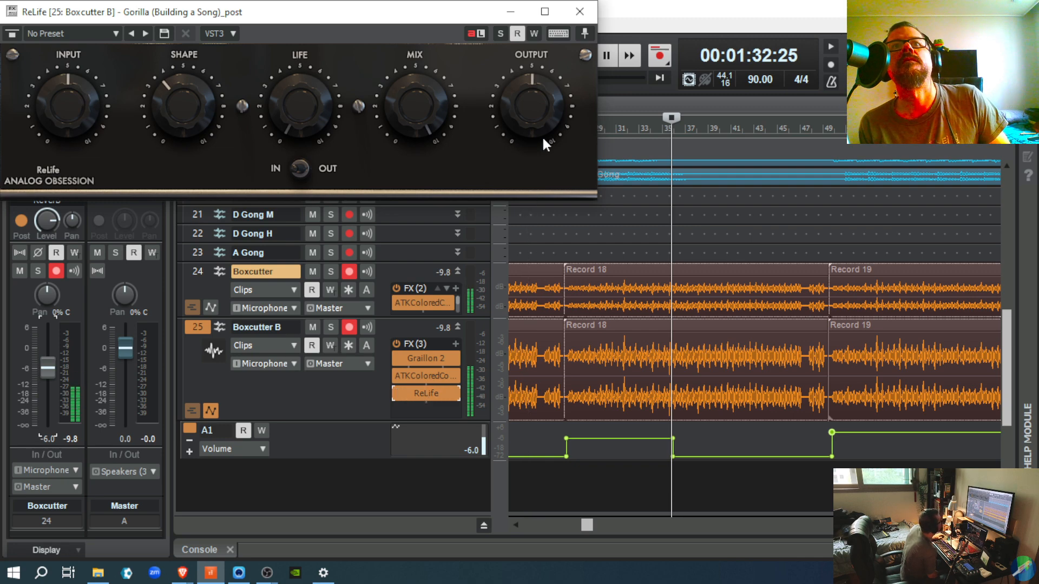
click(579, 12)
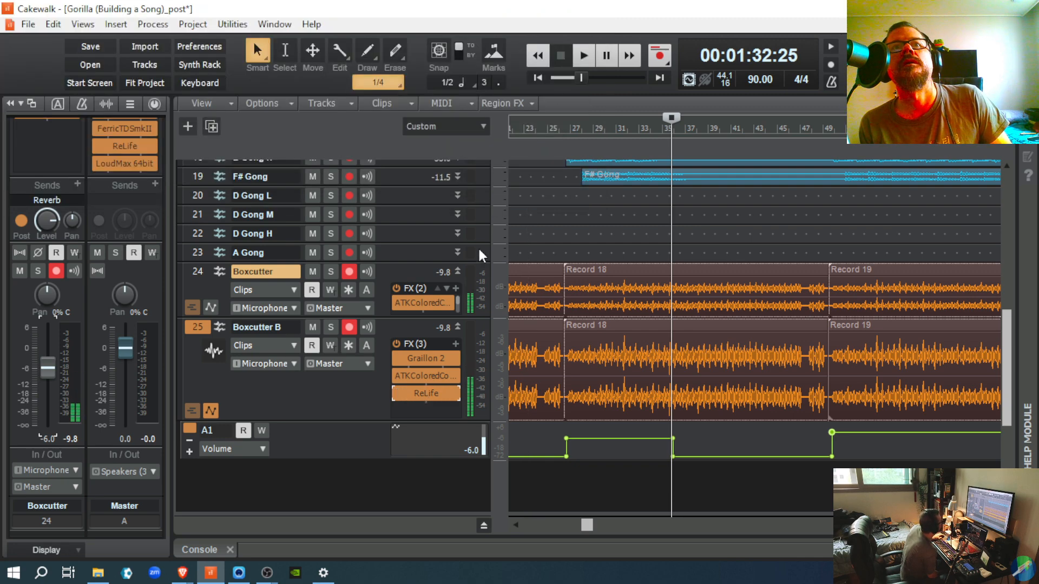
double_click(432, 358)
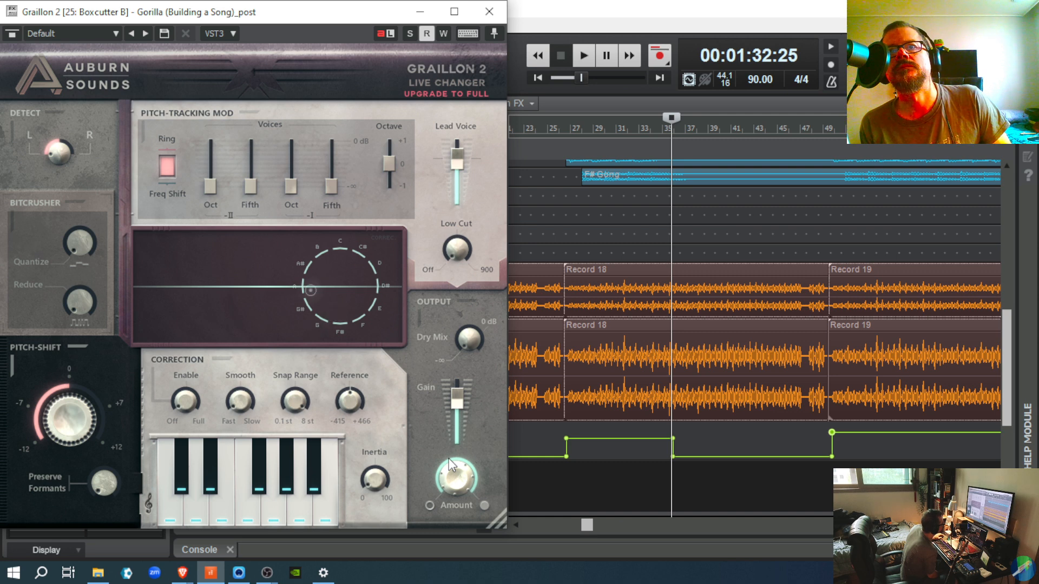
click(563, 498)
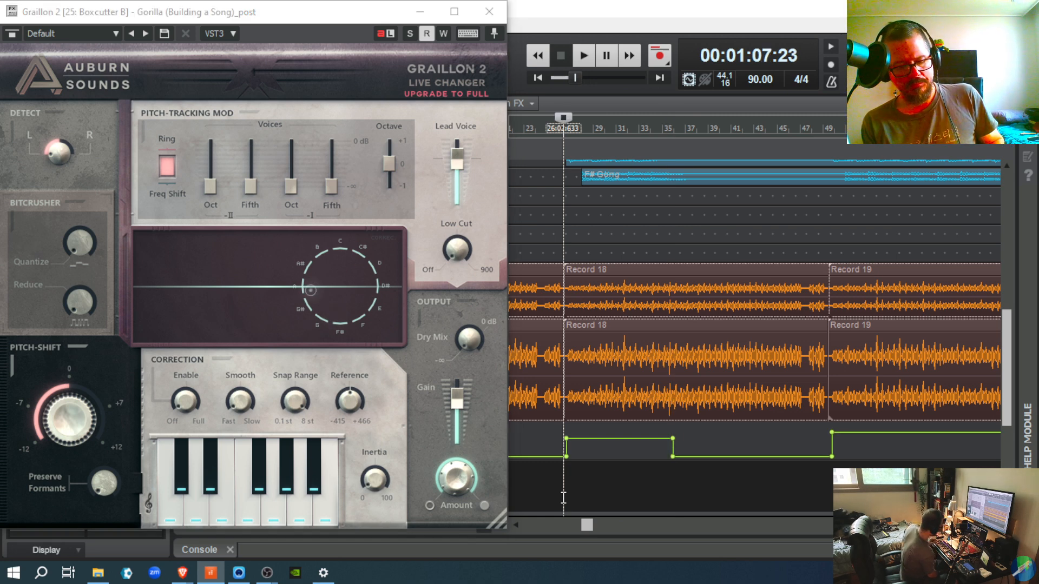
key(space)
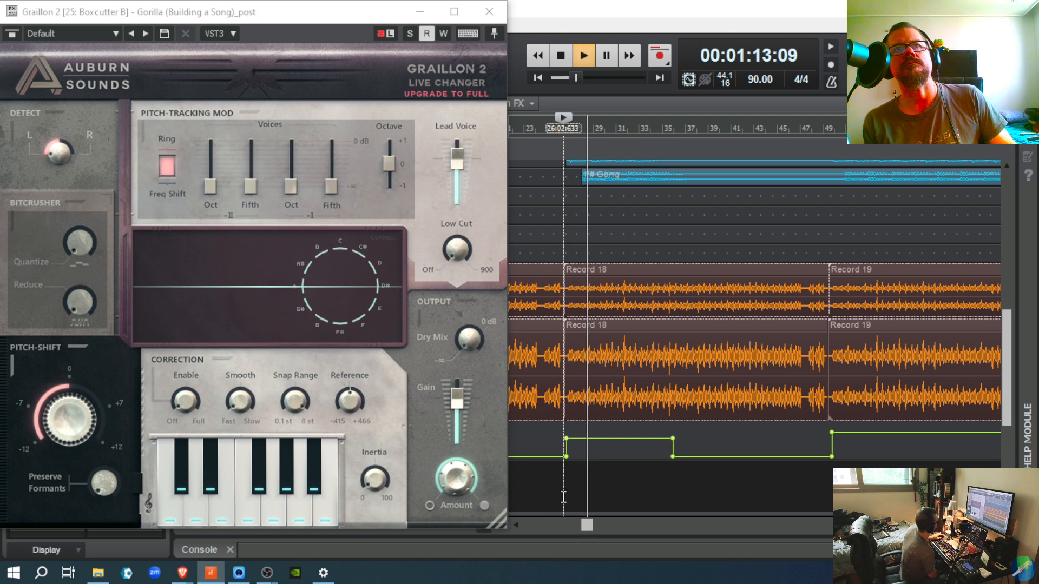
click(483, 20)
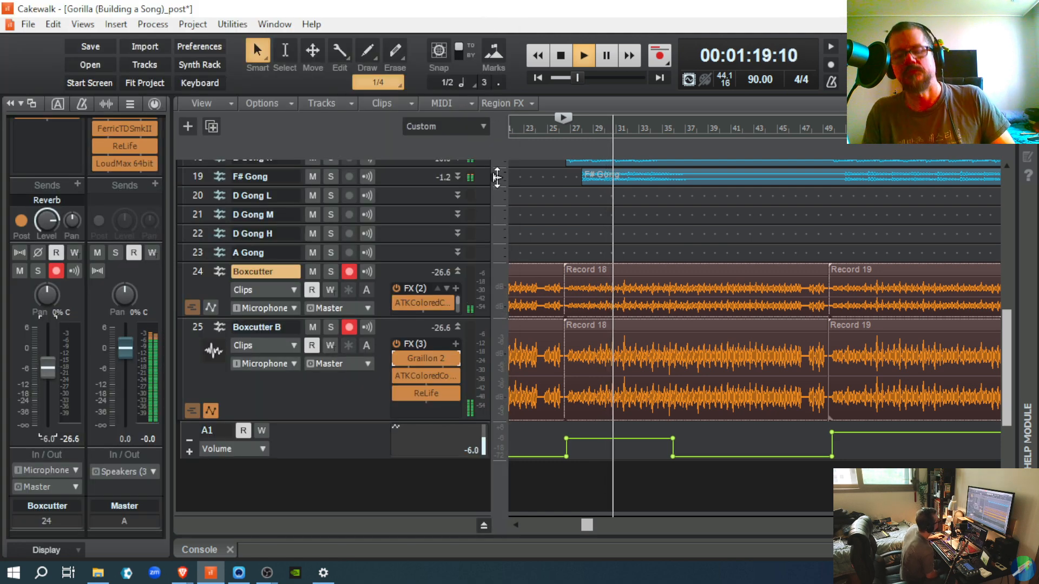
key(space)
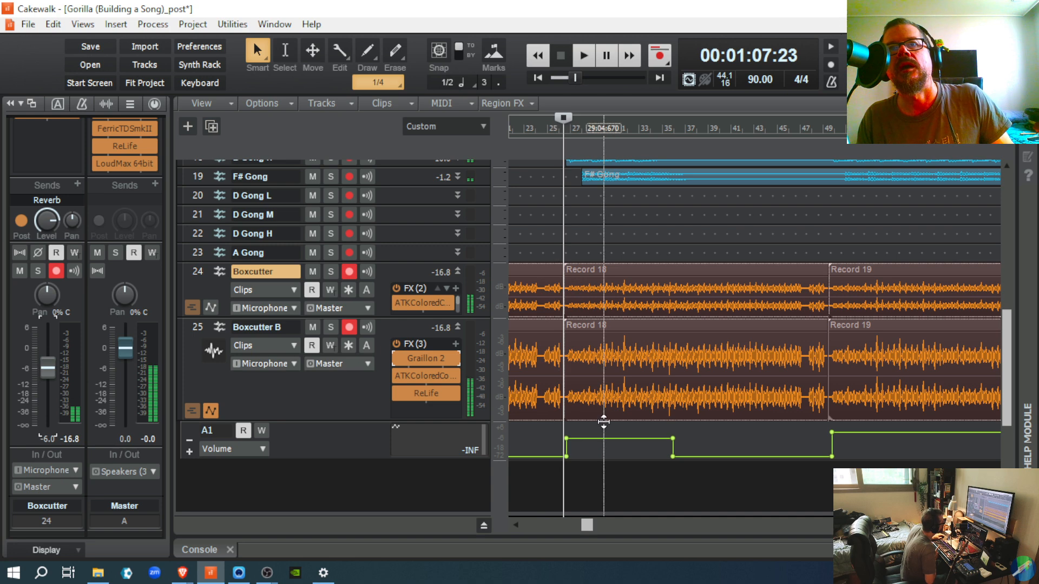
Step: Mute Boxcutter B and audition Boxcutter's Record 18 from 00:01:13:23 and 00:01:13:13, leaving the playhead at 00:01:12:11
click(589, 392)
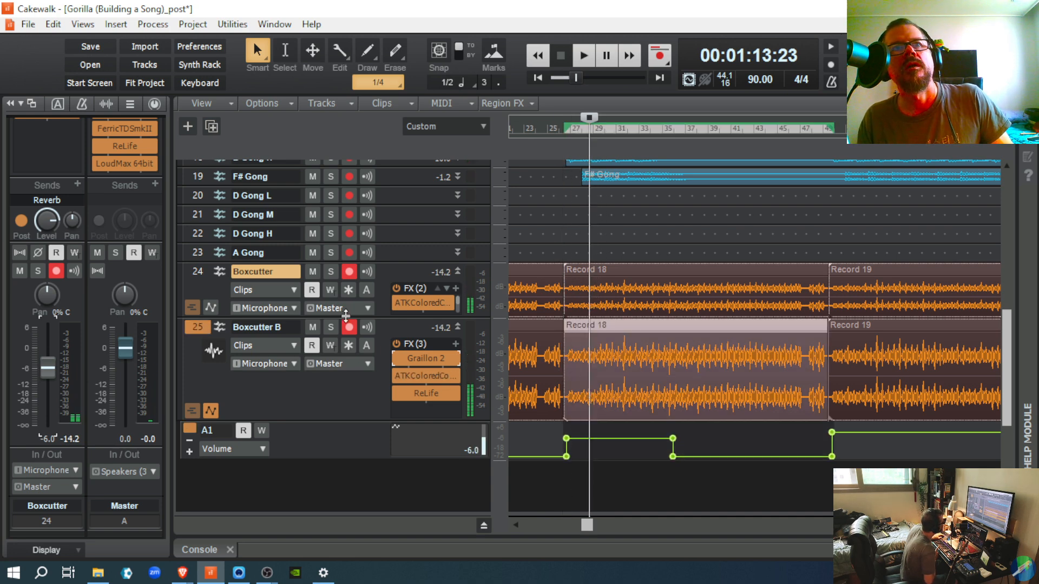
click(317, 327)
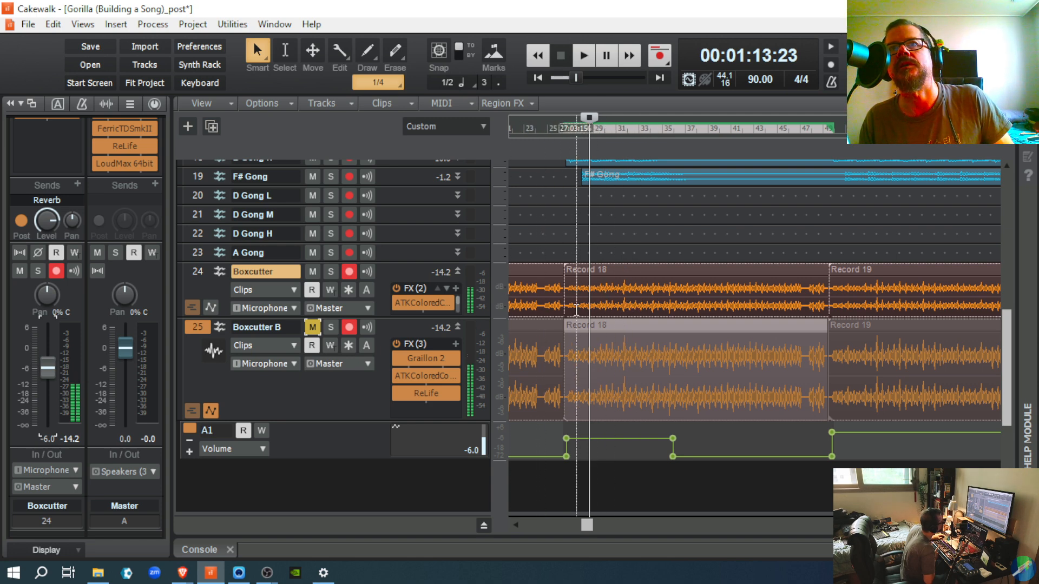
key(space)
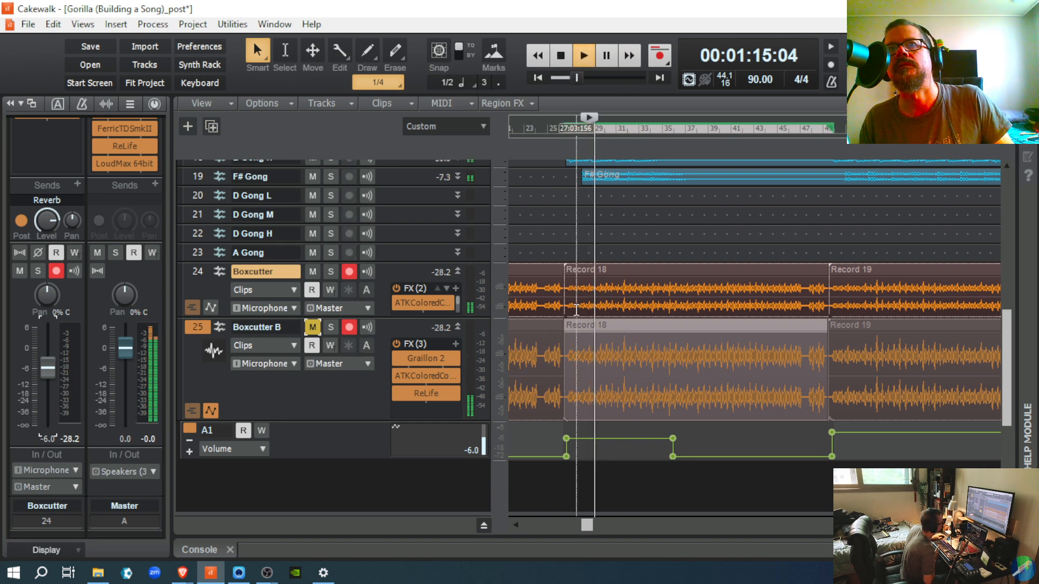
key(space)
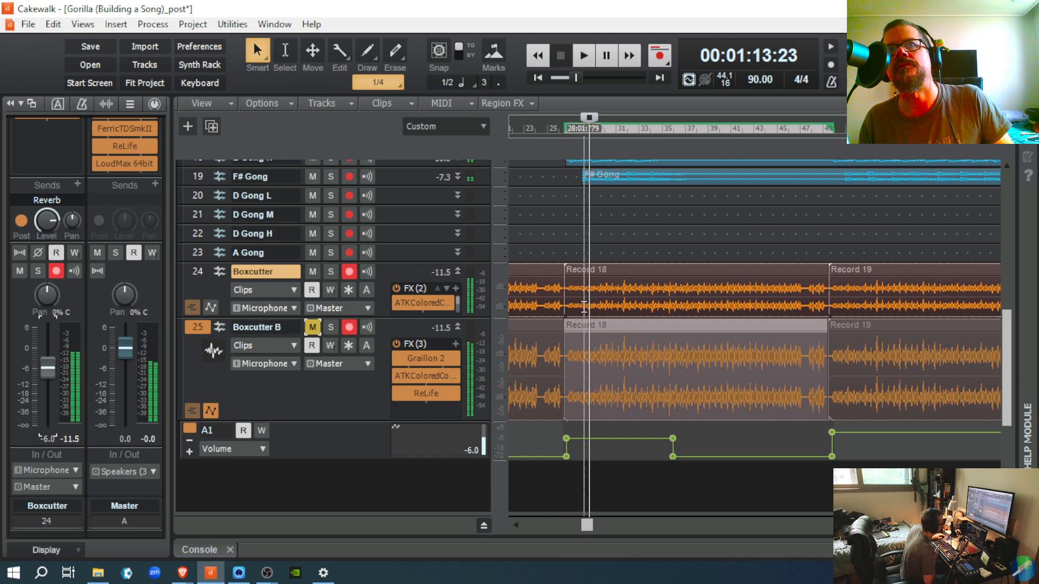
click(589, 306)
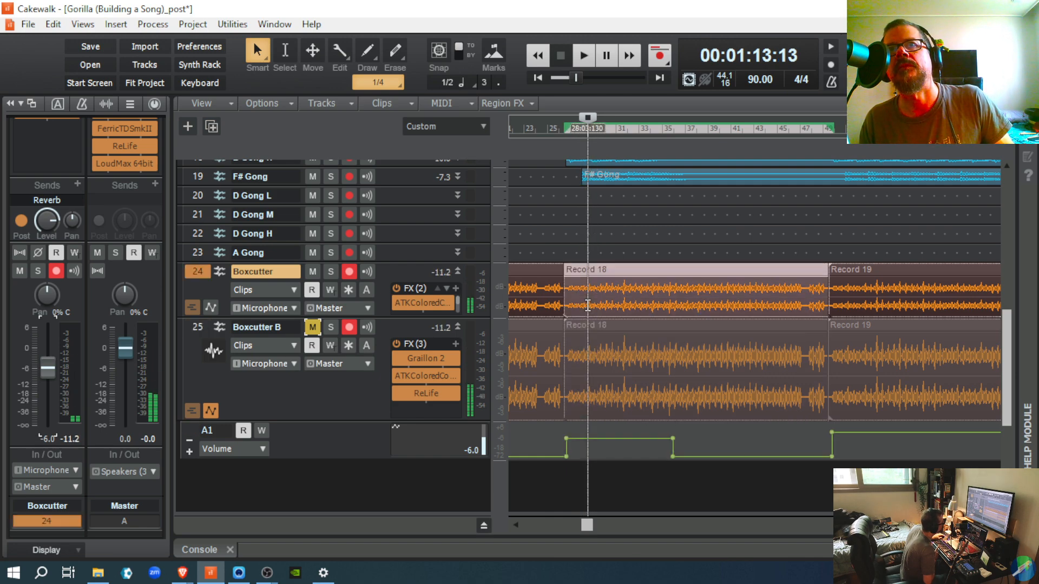
key(space)
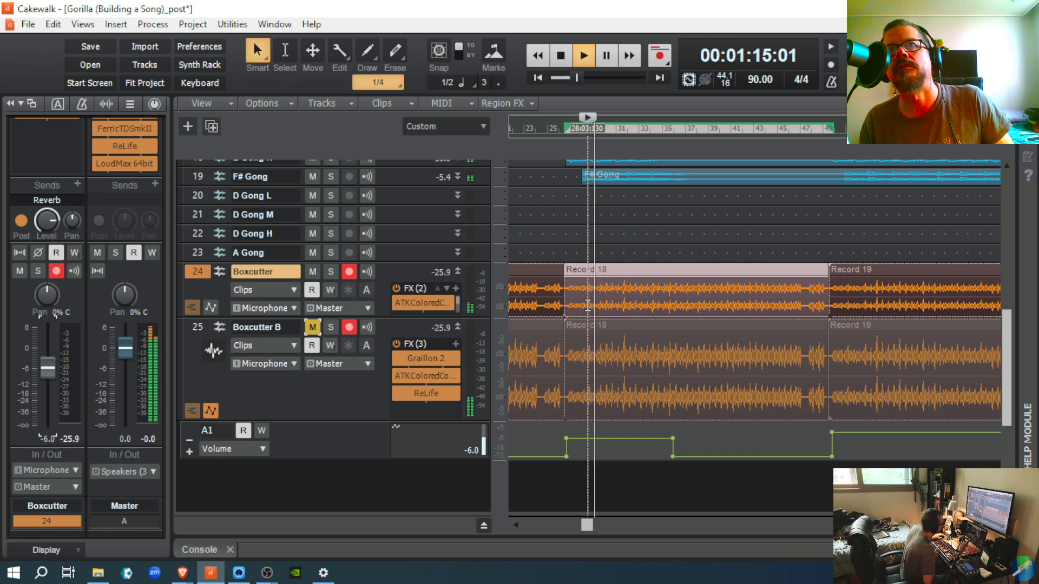
click(583, 304)
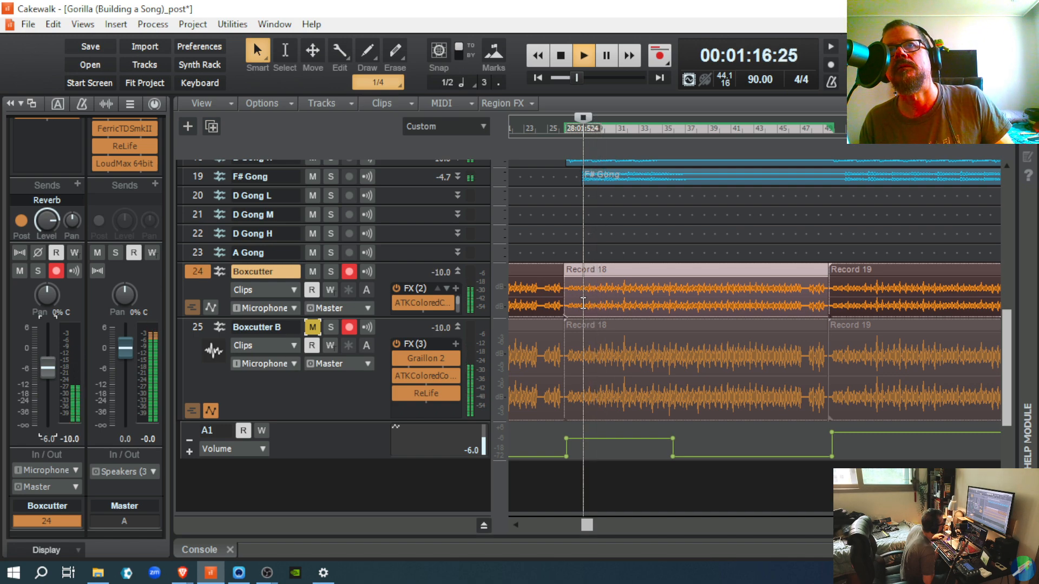
key(space)
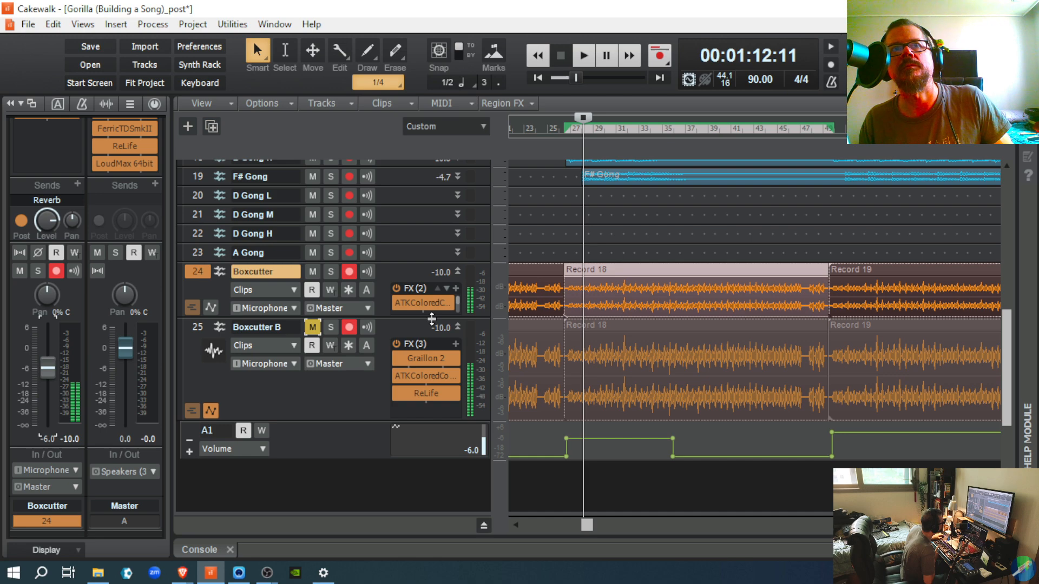
Step: Enlarge the Boxcutter track's height to show its full effects chain
drag(431, 318, 433, 373)
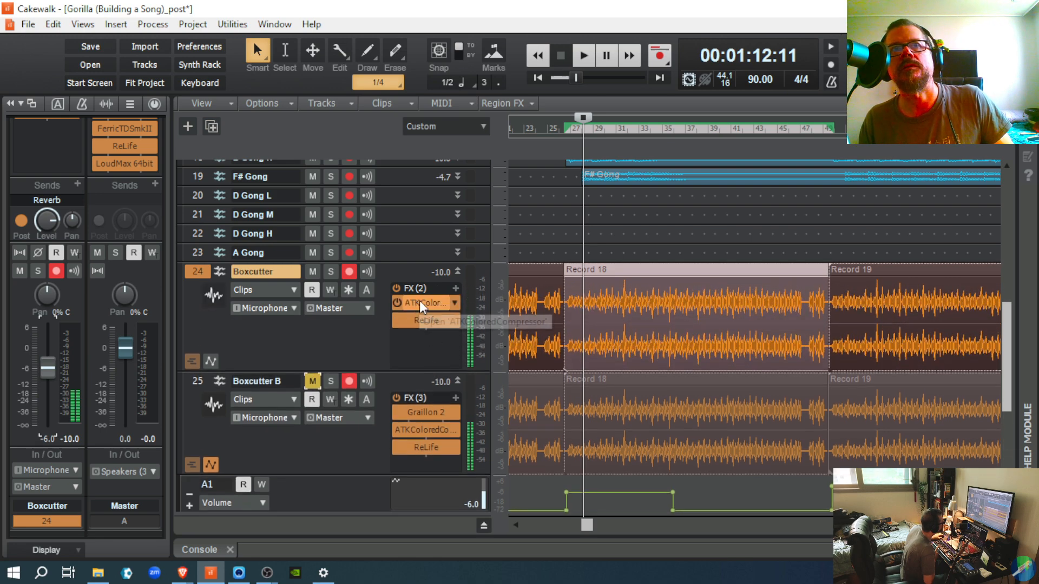
Step: Set the Threshold of Boxcutter's ATKColoredCompressor to -7.9 dB after auditioning it at -11.0 and -17.5 dB
double_click(420, 300)
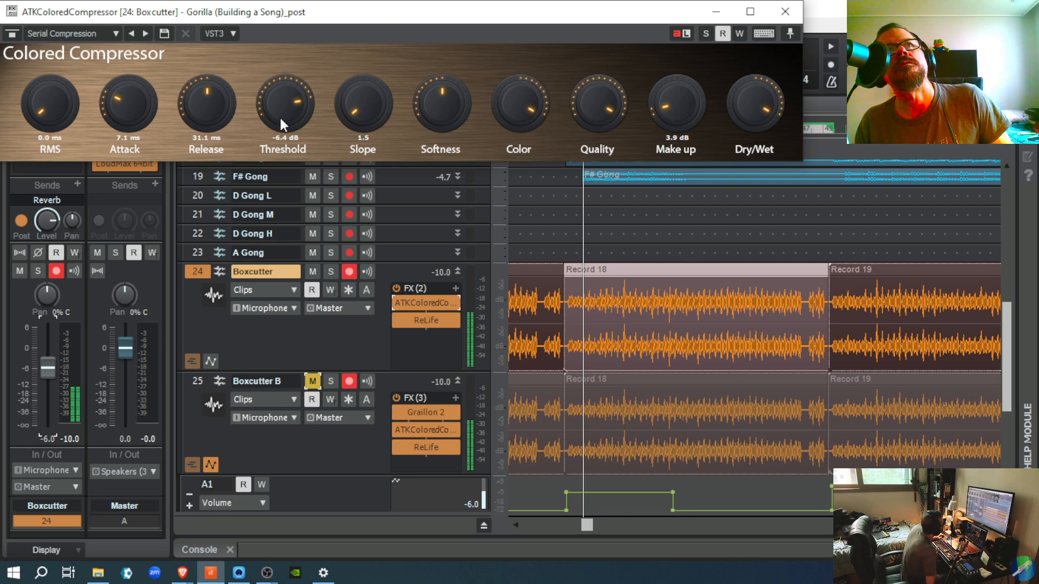
drag(281, 141, 281, 154)
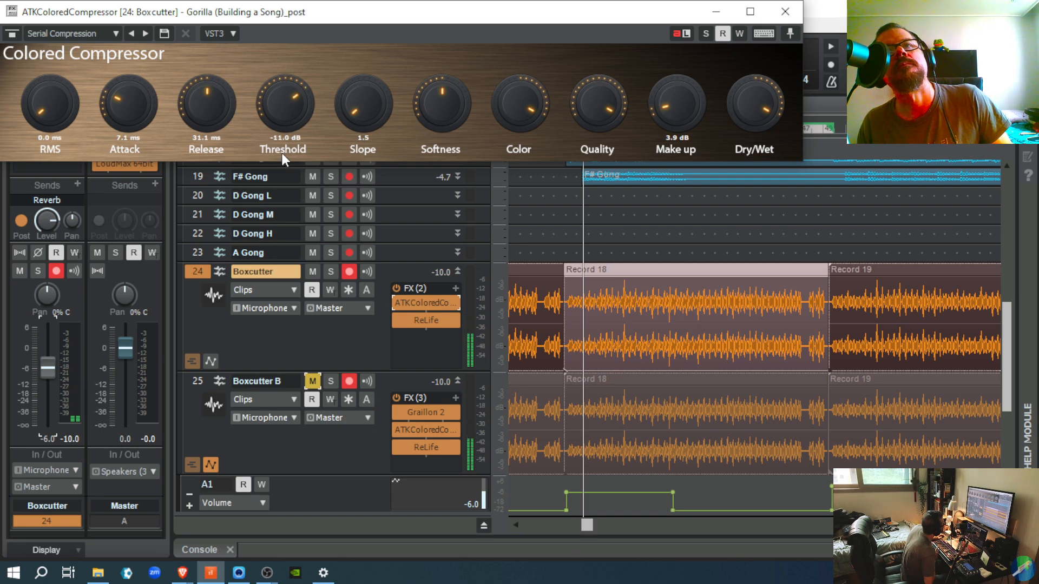
key(space)
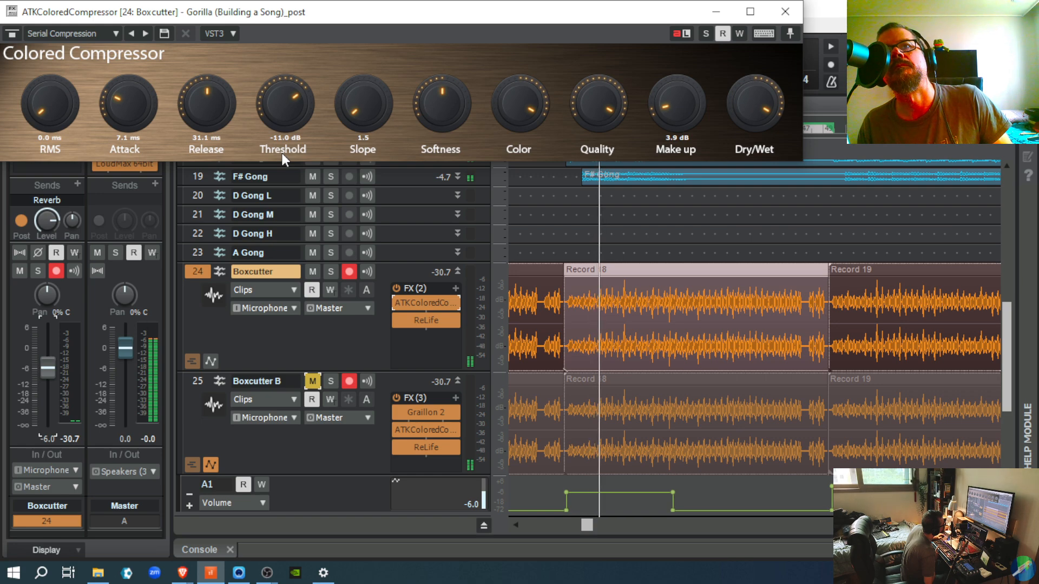
key(space)
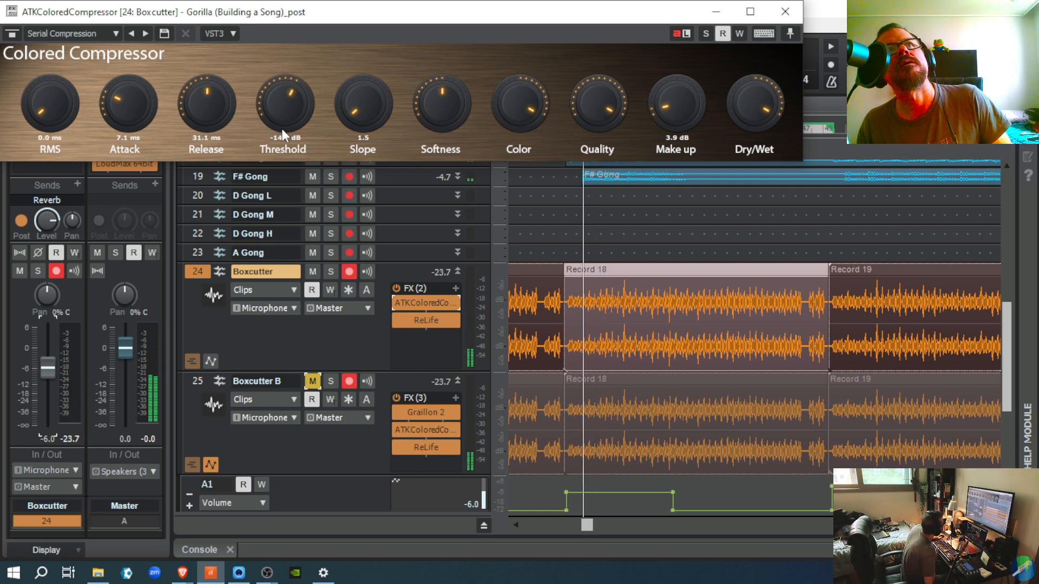
drag(282, 131, 283, 143)
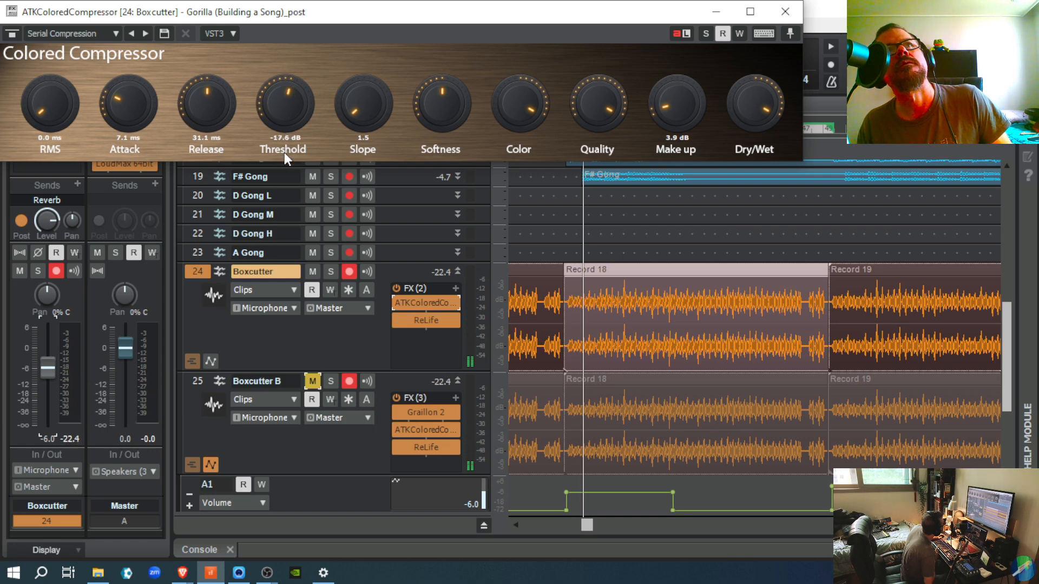
key(space)
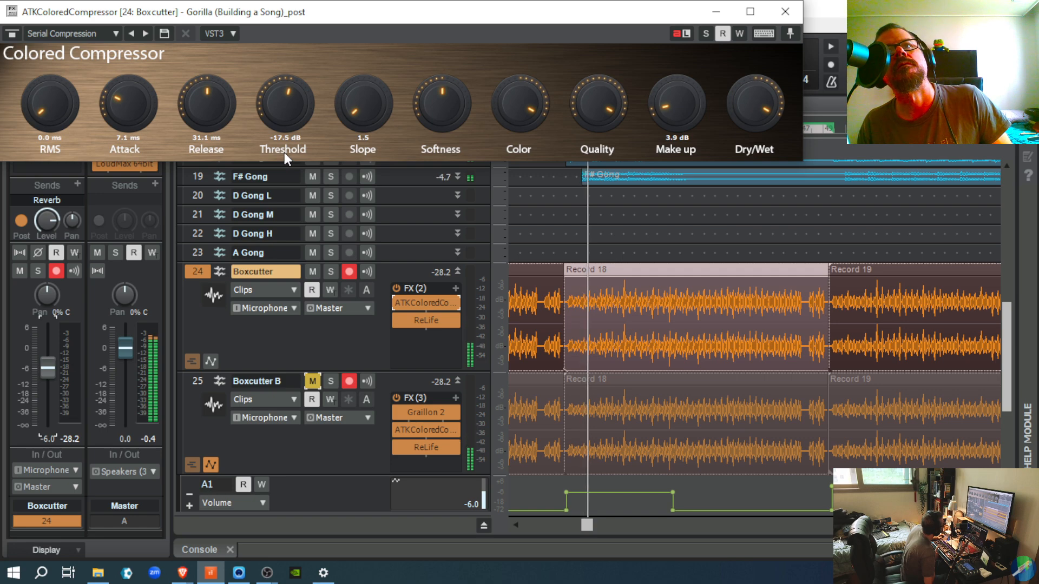
key(space)
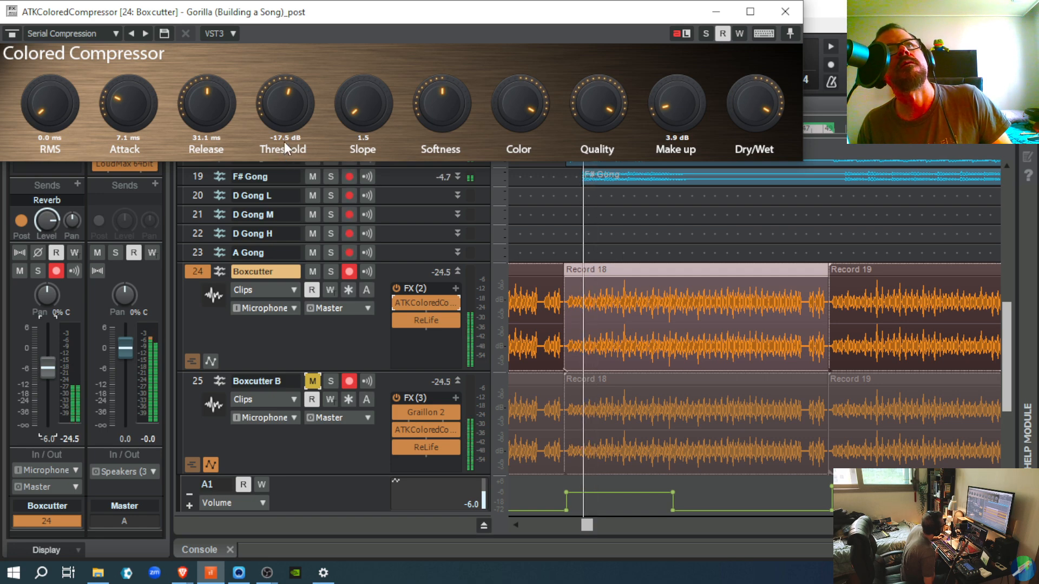
drag(286, 125, 284, 105)
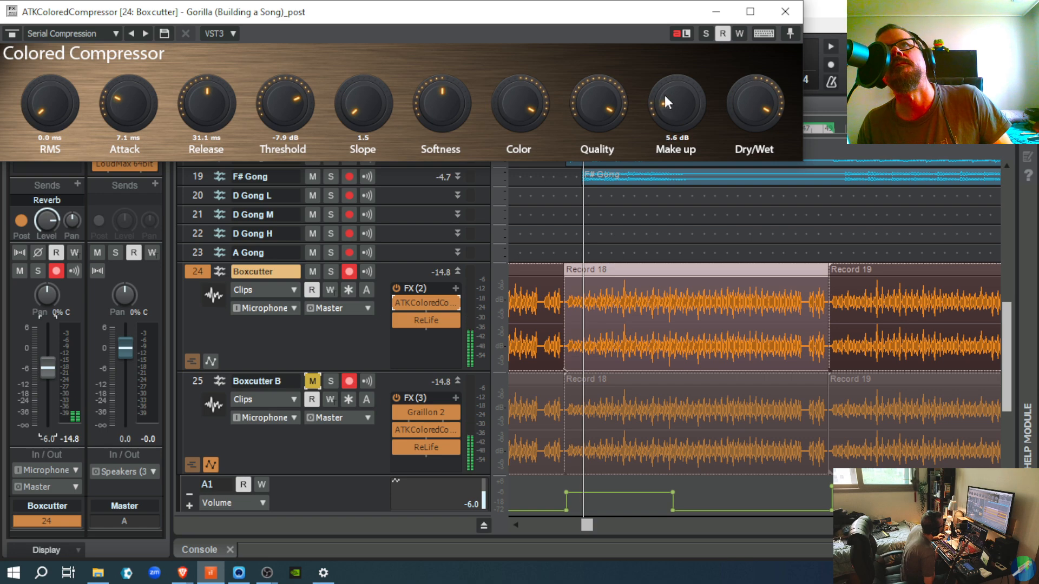
Step: Raise the Make up gain of Boxcutter's compressor to 9.1 dB, auditioning the track between adjustments
drag(665, 96, 664, 94)
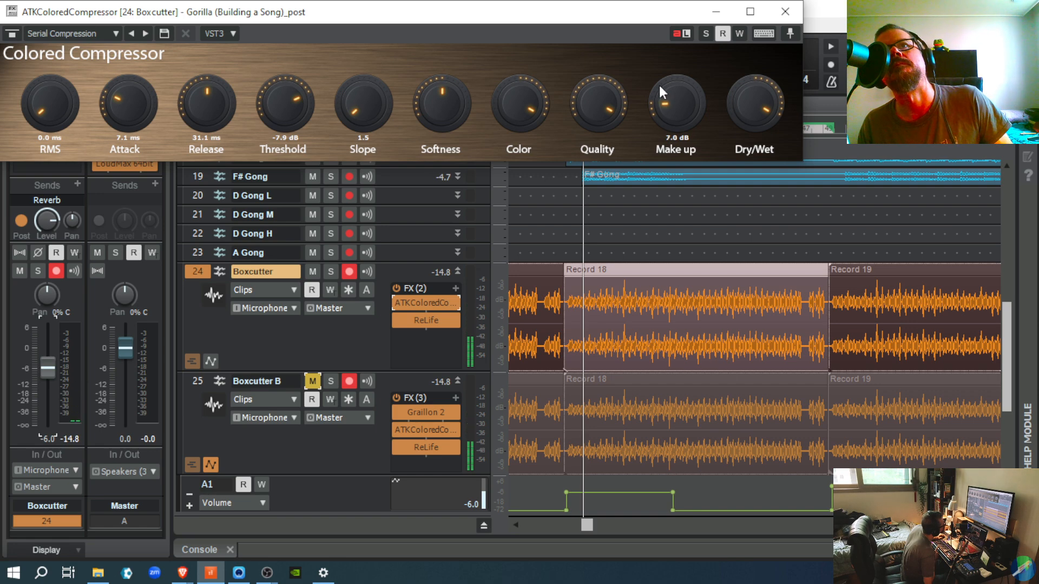
key(space)
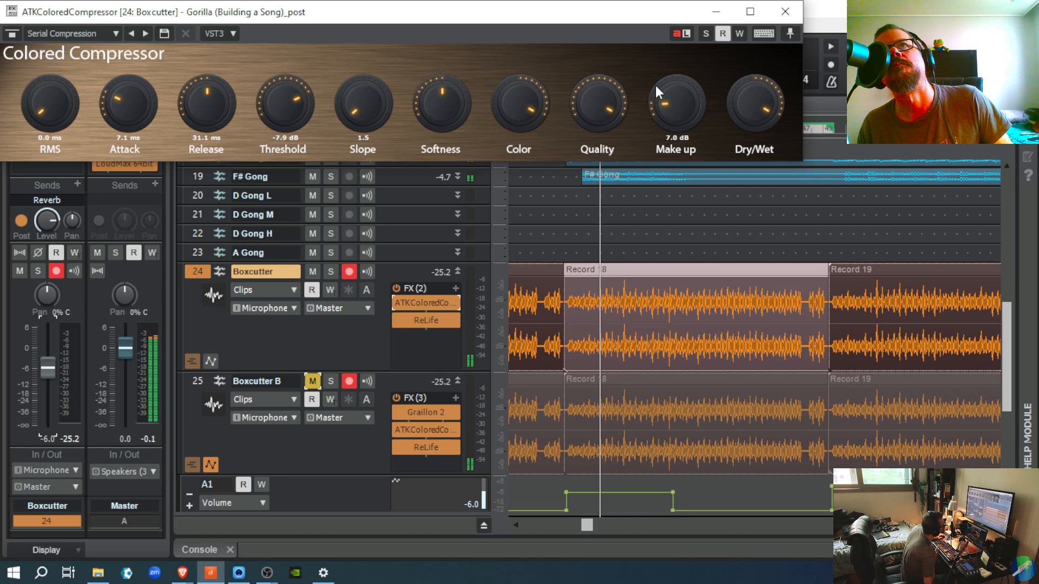
key(space)
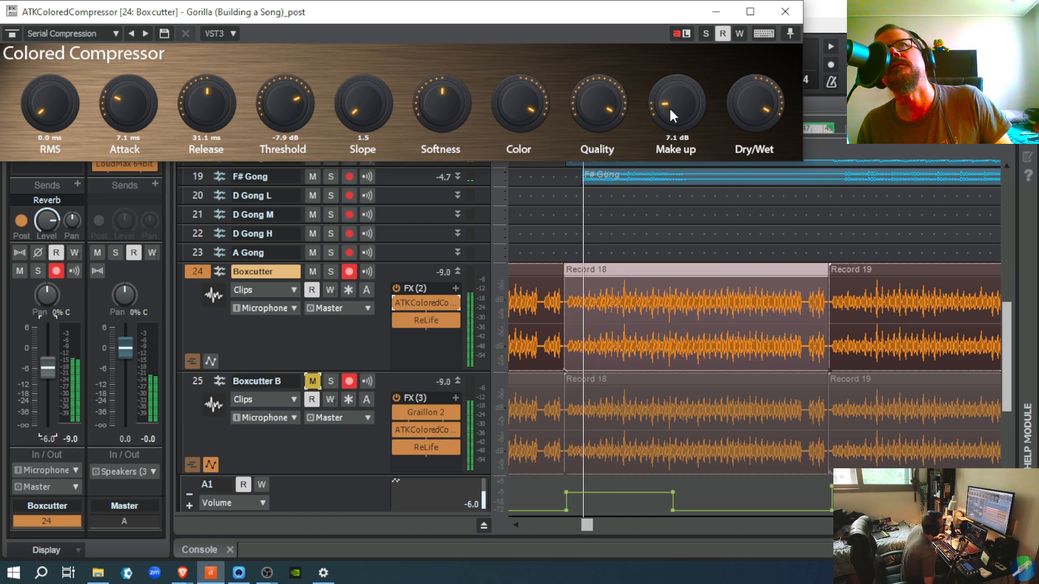
drag(669, 106, 663, 94)
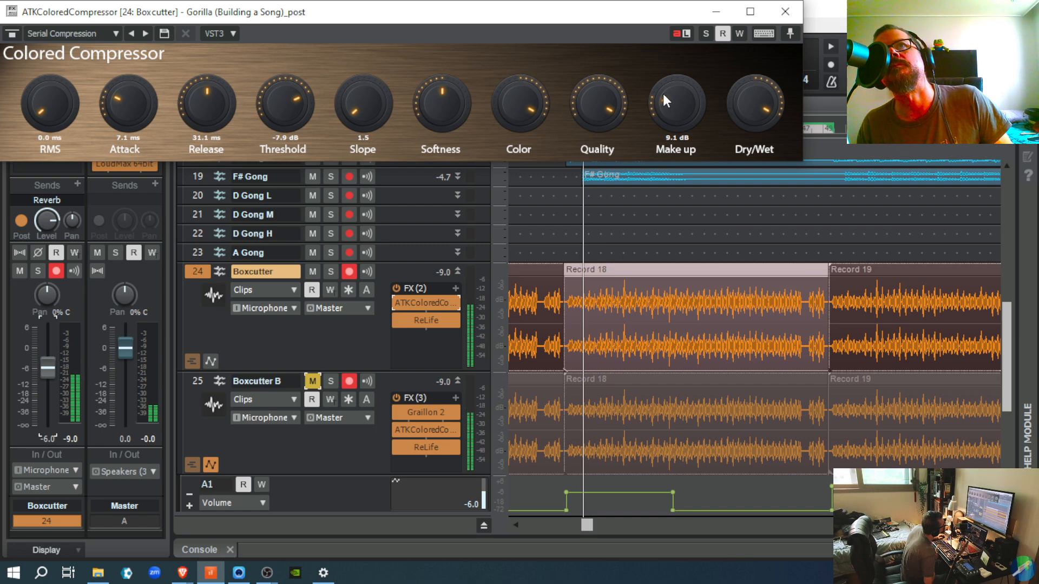
key(space)
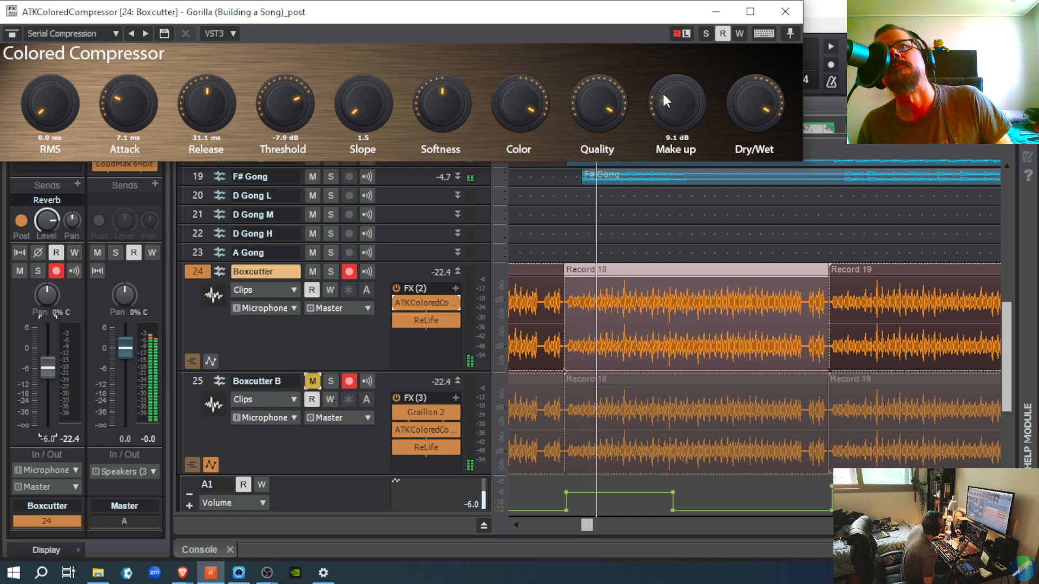
key(space)
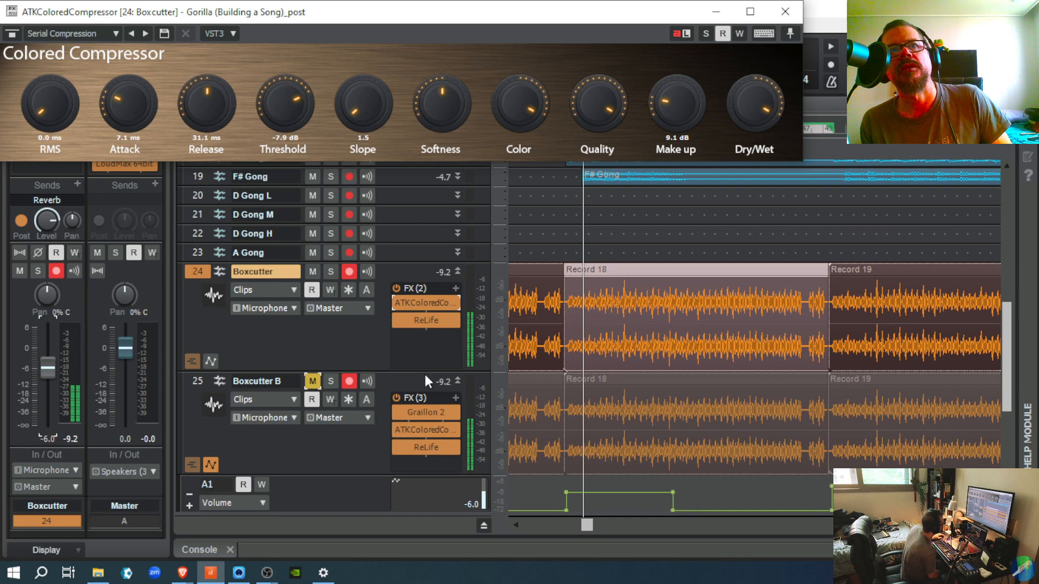
Step: Set the Make up gain of Boxcutter B's ATKColoredCompressor to 9.1 dB and close the plug-in
click(372, 449)
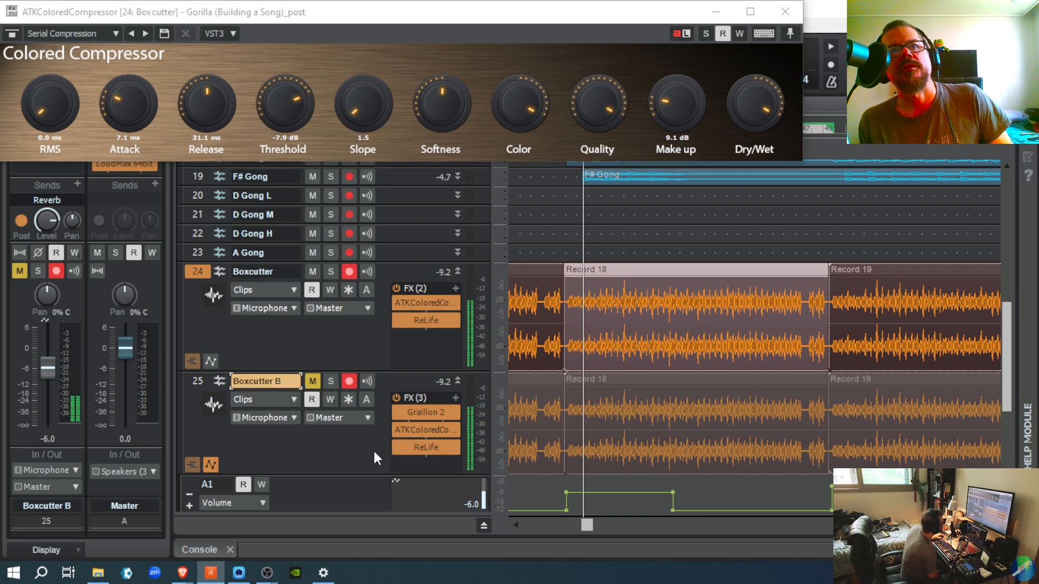
click(424, 431)
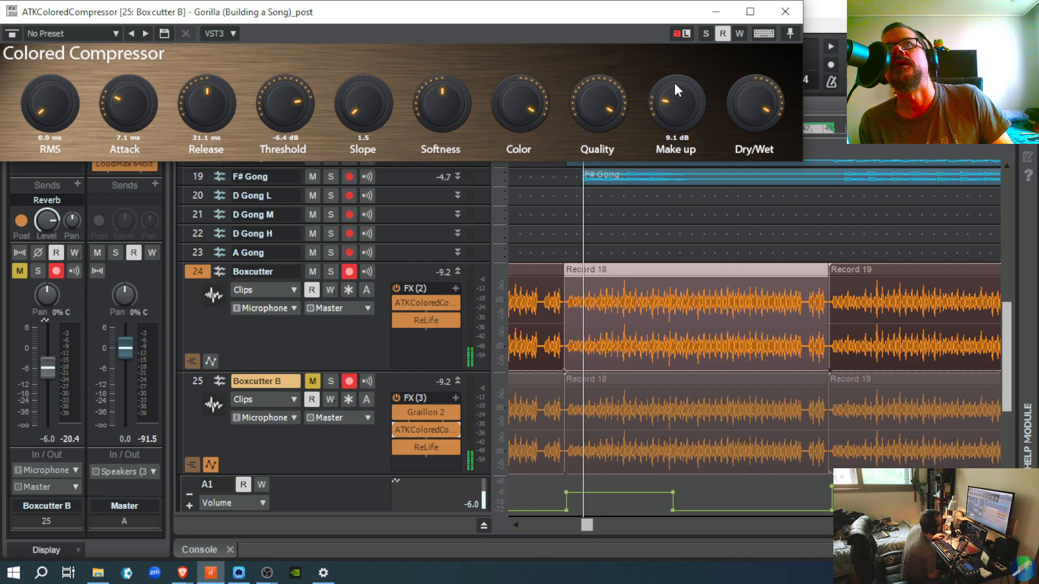
click(784, 12)
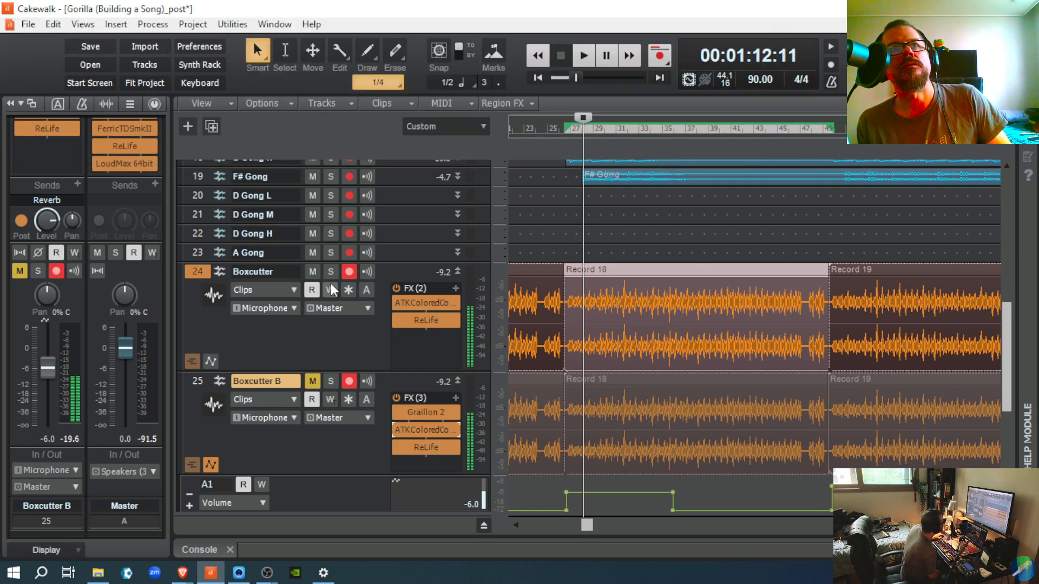
Step: Unmute and solo Boxcutter B, and mute the original Boxcutter track
click(316, 383)
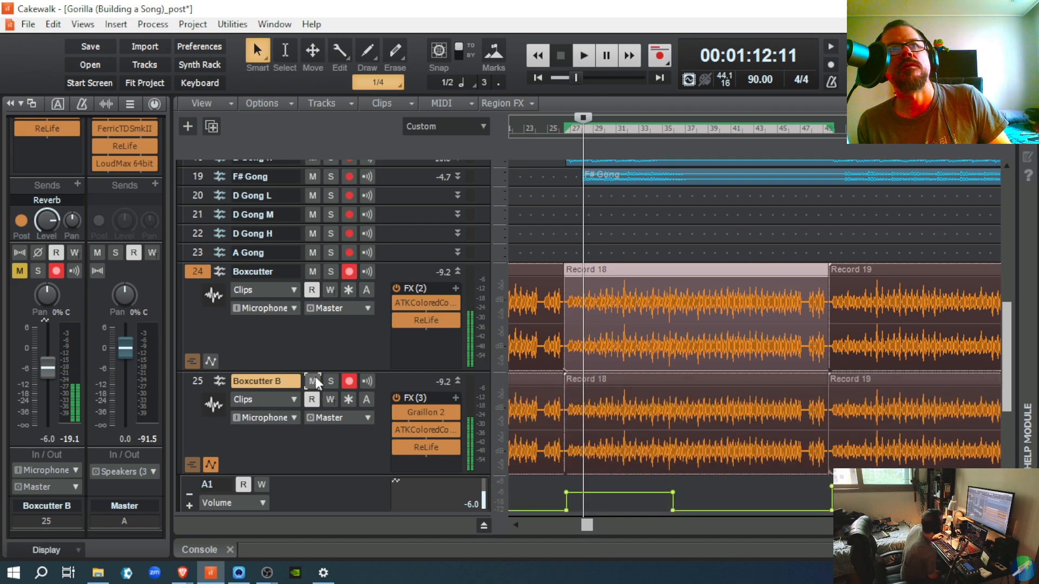
click(317, 271)
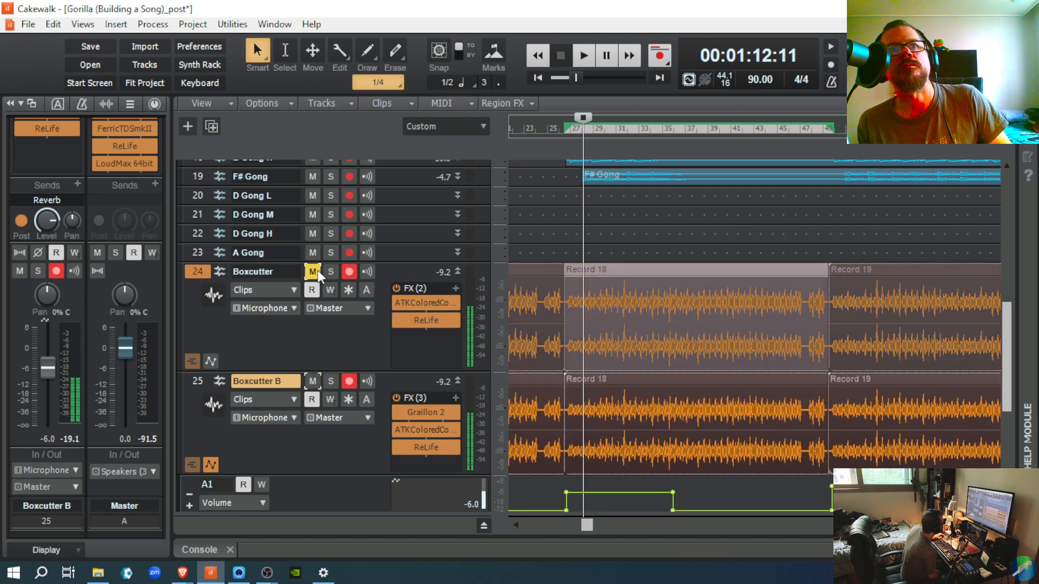
click(330, 381)
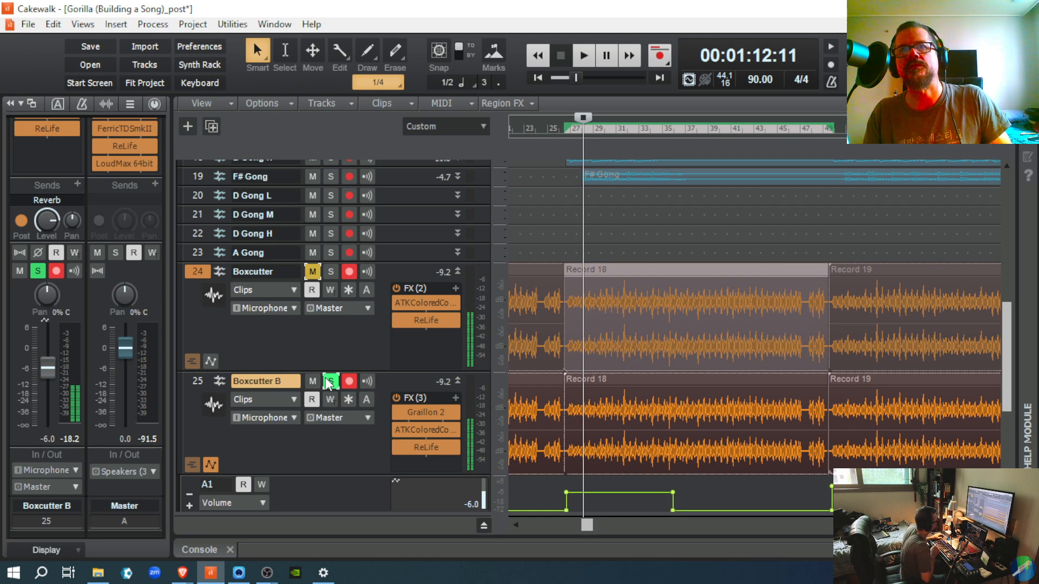
Step: Audition the soloed Boxcutter B from 00:01:07:02, bypassing and re-enabling Graillon 2 to compare the sound
click(560, 502)
key(space)
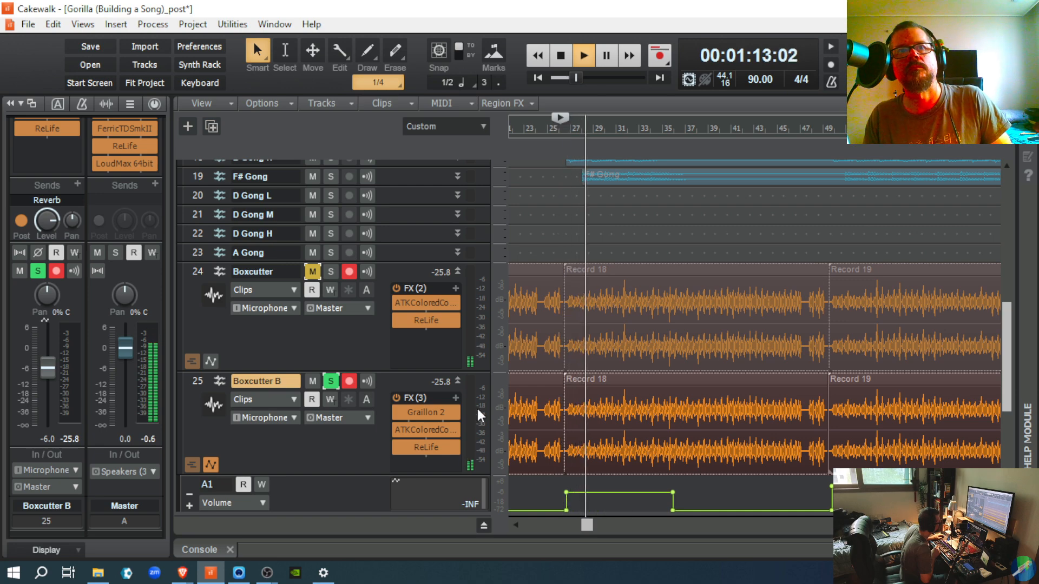
click(397, 409)
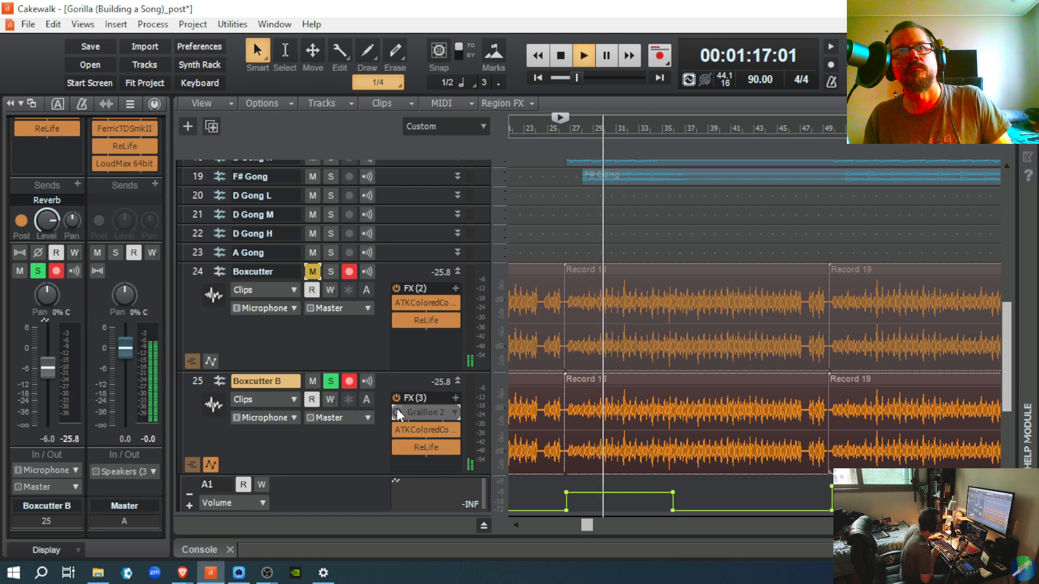
click(397, 411)
key(space)
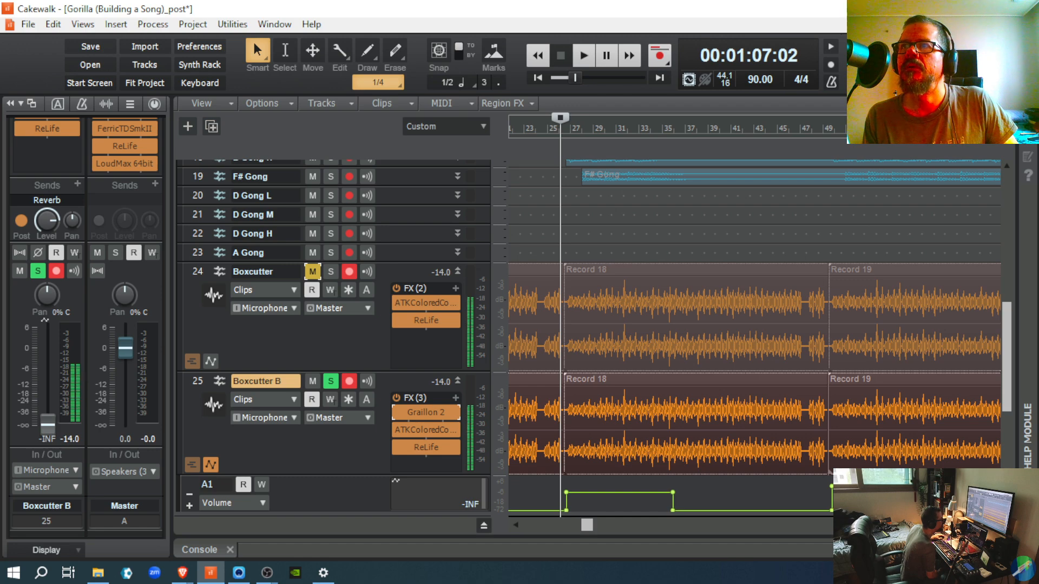
Step: Move both nodes of Boxcutter B's volume rise near the start of Record 18 to about 26:04:789, keeping the rise vertical
key(ctrl+Right)
key(ctrl+Right)
key(ctrl+Right)
key(ctrl+Right)
key(ctrl+Right)
key(ctrl+Right)
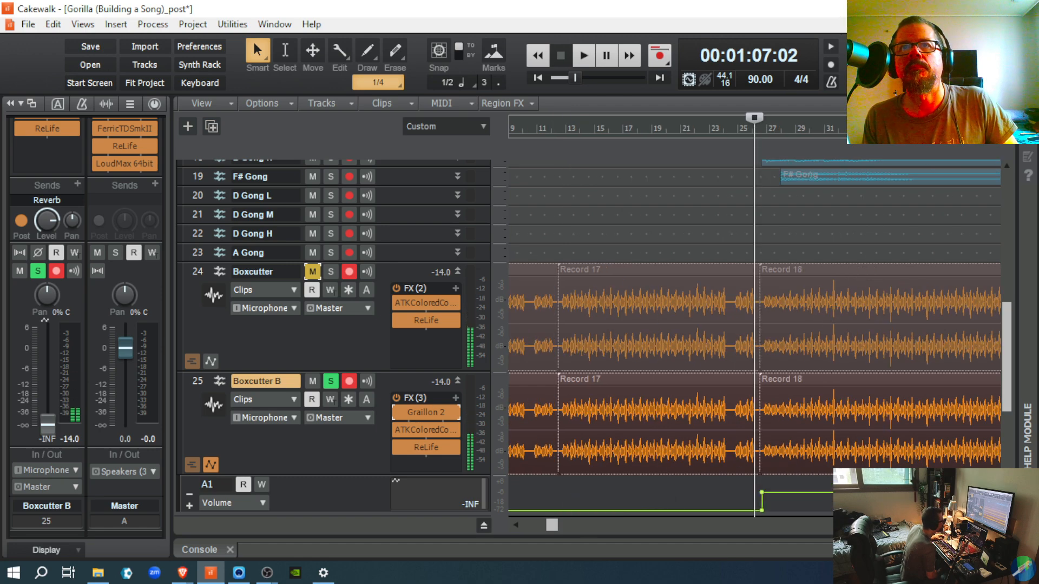
key(ctrl+Right)
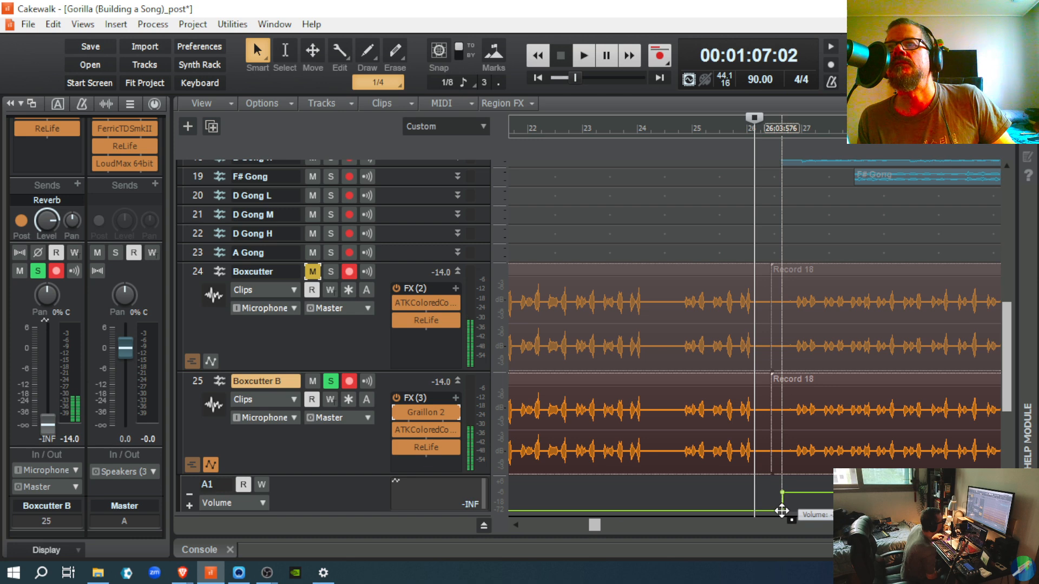
drag(783, 494, 795, 490)
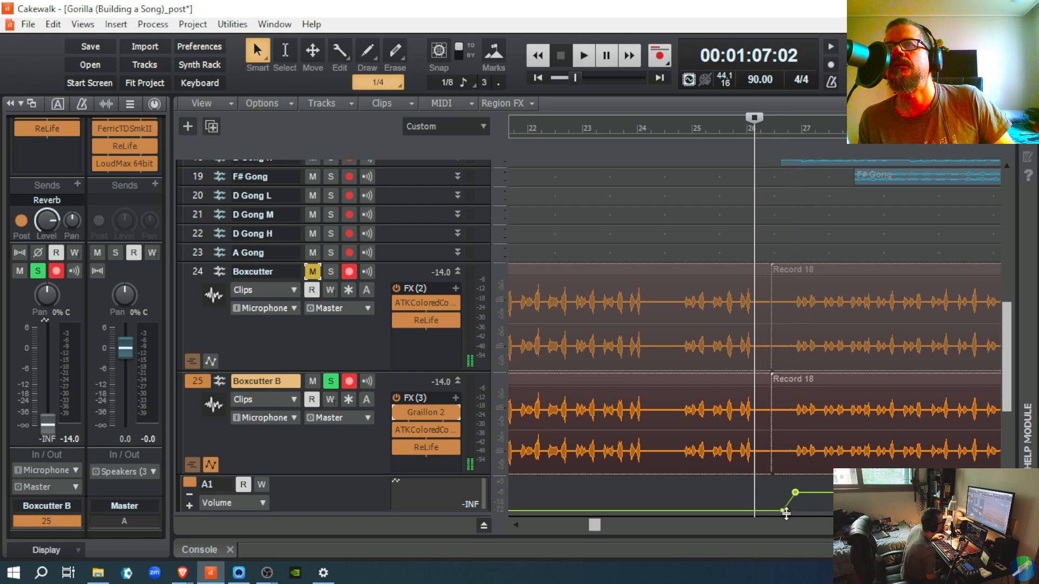
drag(779, 510, 795, 509)
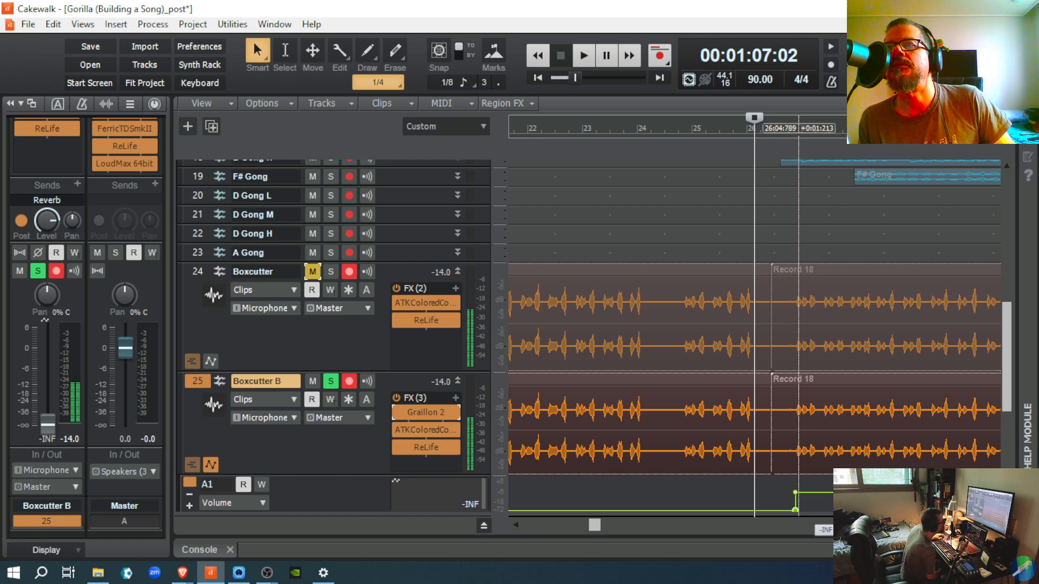
Step: Check Boxcutter B's volume drop near measure 36 and audition the adjusted entry from 00:01:07:02
click(775, 527)
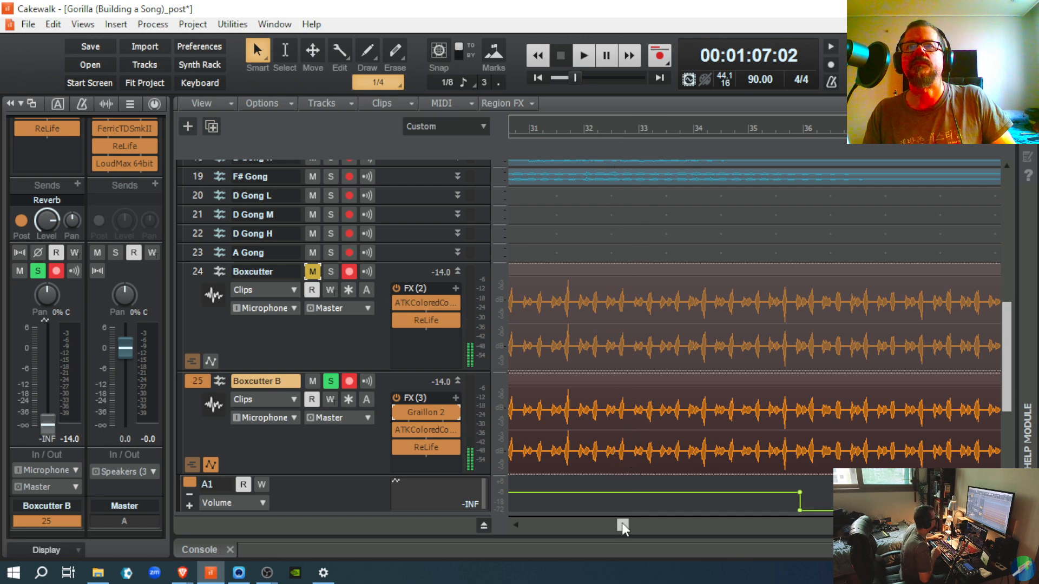
drag(622, 523, 596, 525)
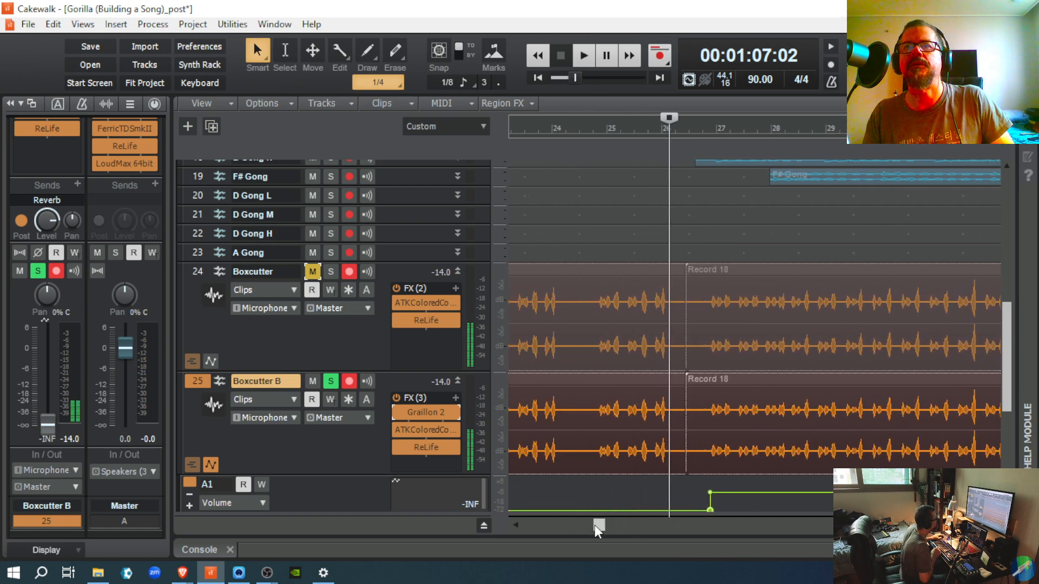
key(space)
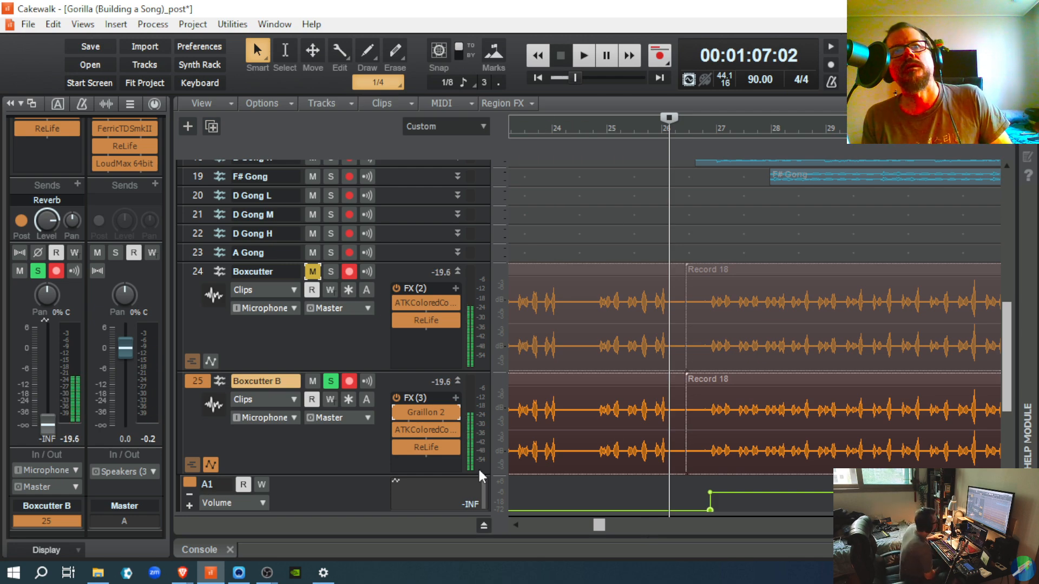
Step: Insert a second Graillon 2 at the end of Boxcutter B's effects chain with Pitch-Shift at -12
right_click(455, 399)
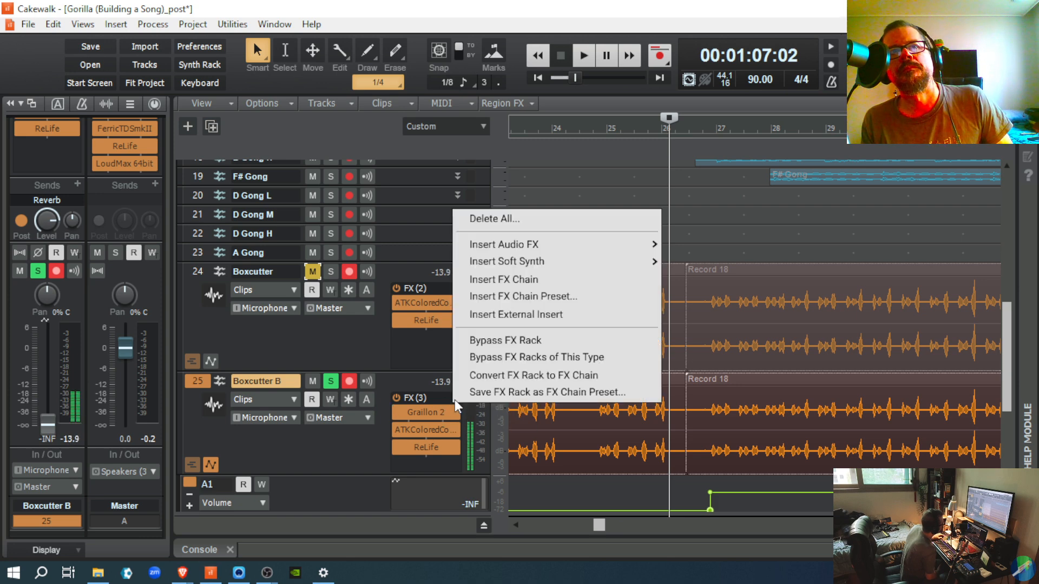
mouse_move(522, 241)
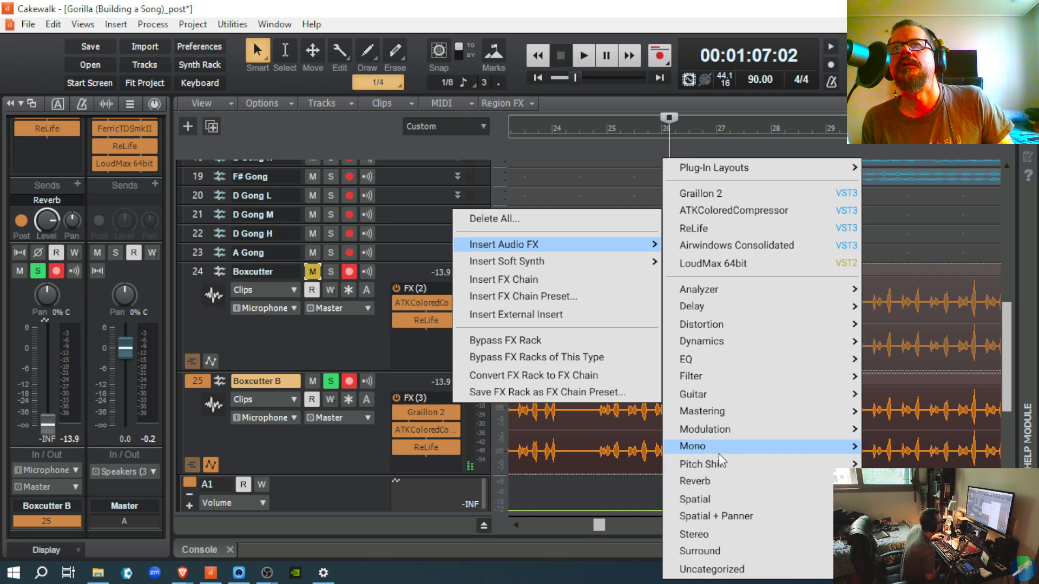
mouse_move(726, 464)
click(885, 449)
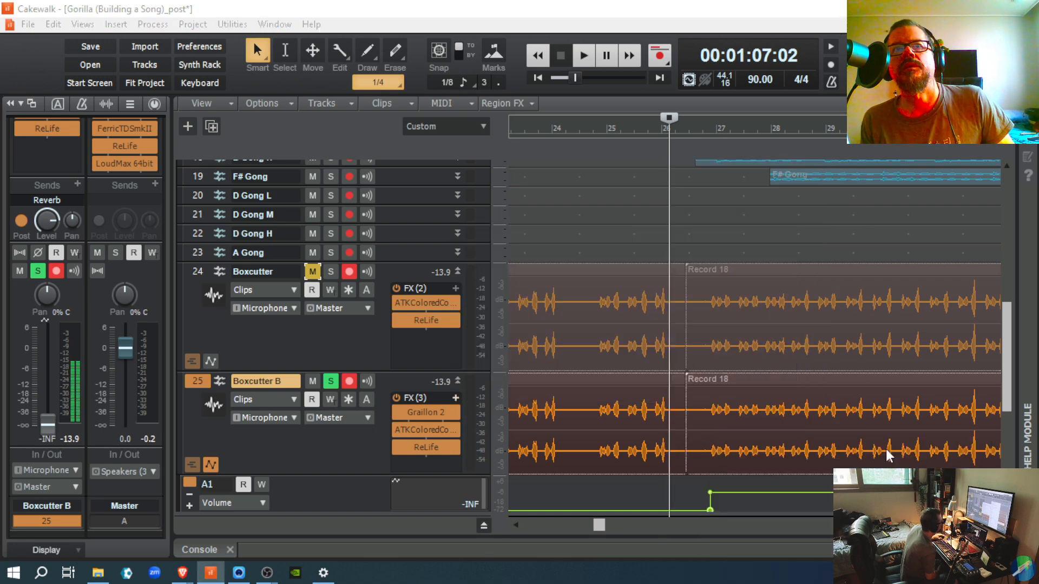
drag(92, 425, 92, 471)
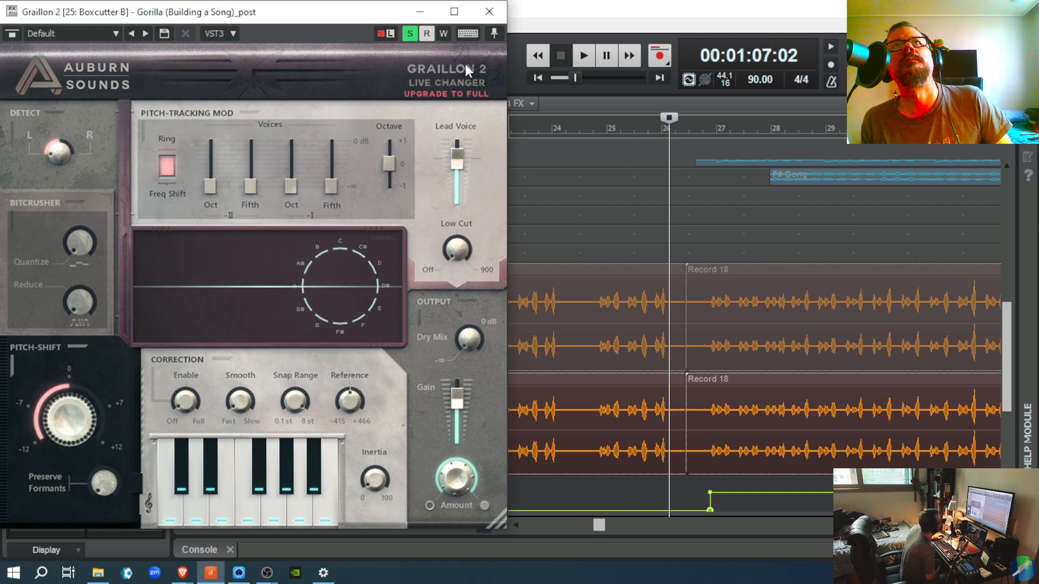
click(490, 12)
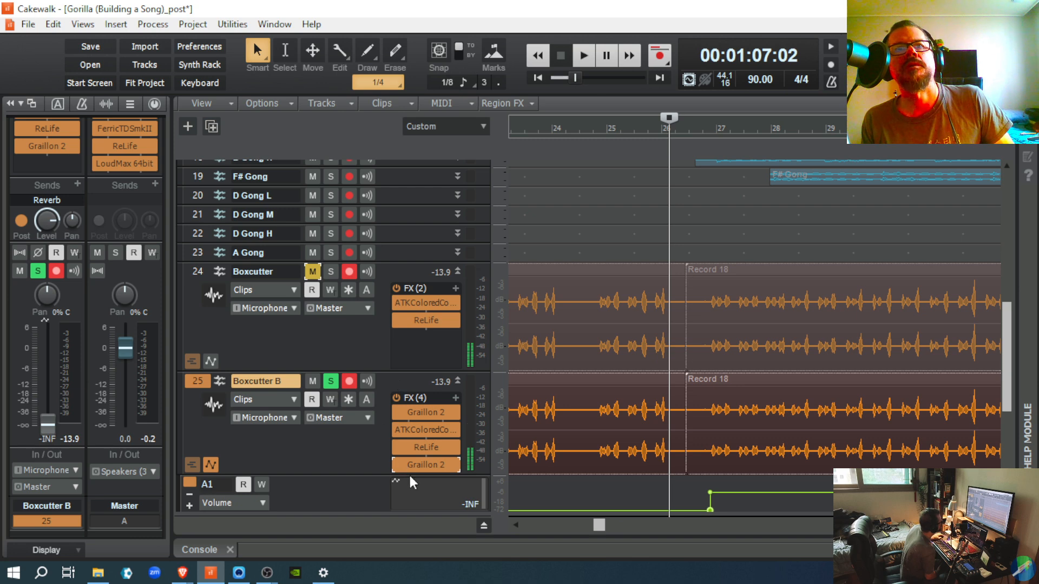
Step: Move Boxcutter B's second Graillon 2 directly below the first, ahead of the compressor, and audition the soloed track from 00:01:07:02
drag(414, 469, 417, 428)
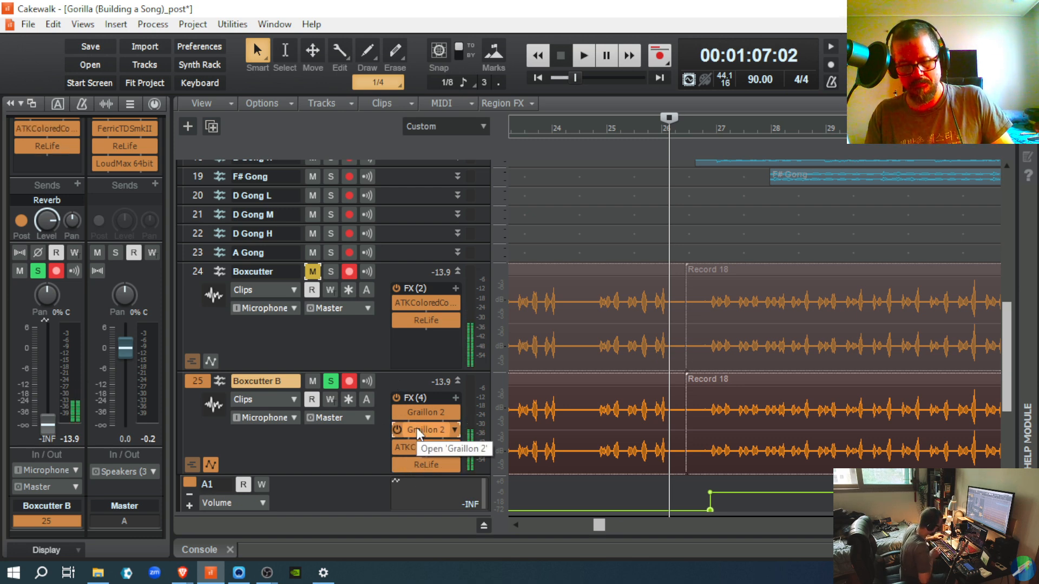
key(space)
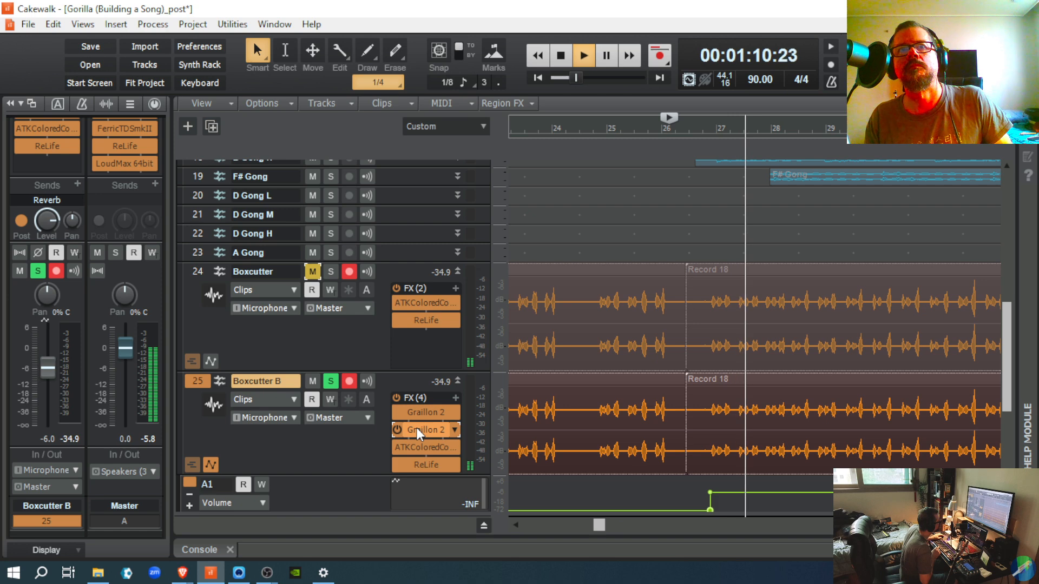
key(space)
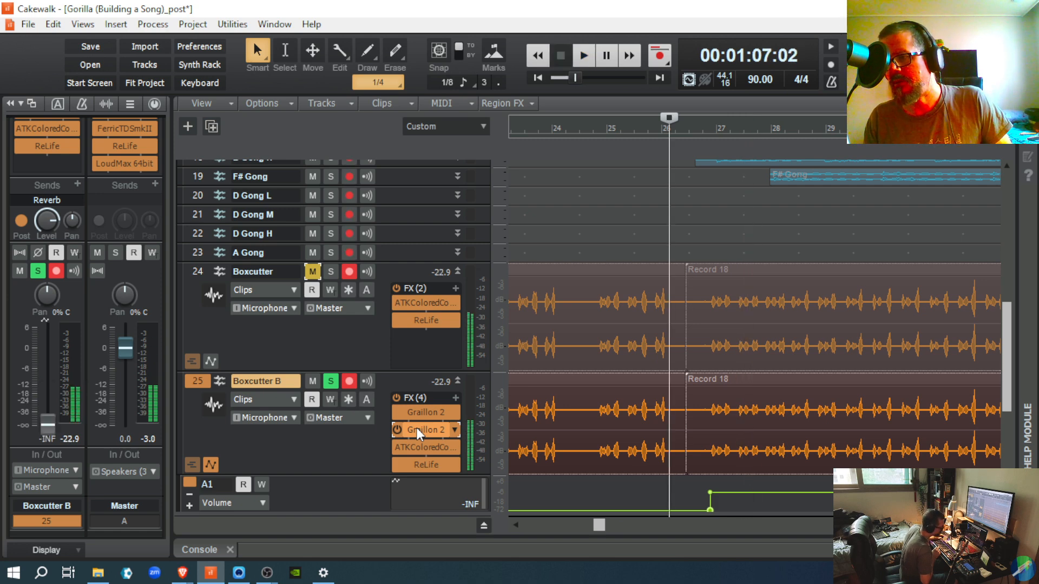
Step: Unsolo Boxcutter B, unmute Boxcutter, and audition the mix from 00:01:07:02, muting and unmuting Boxcutter B to compare
click(329, 381)
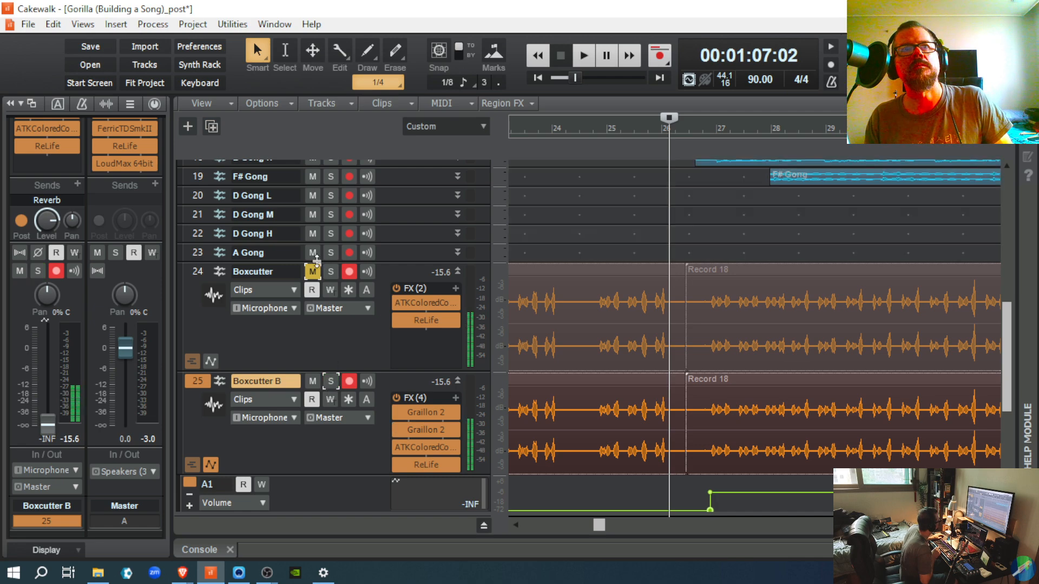
click(307, 275)
key(space)
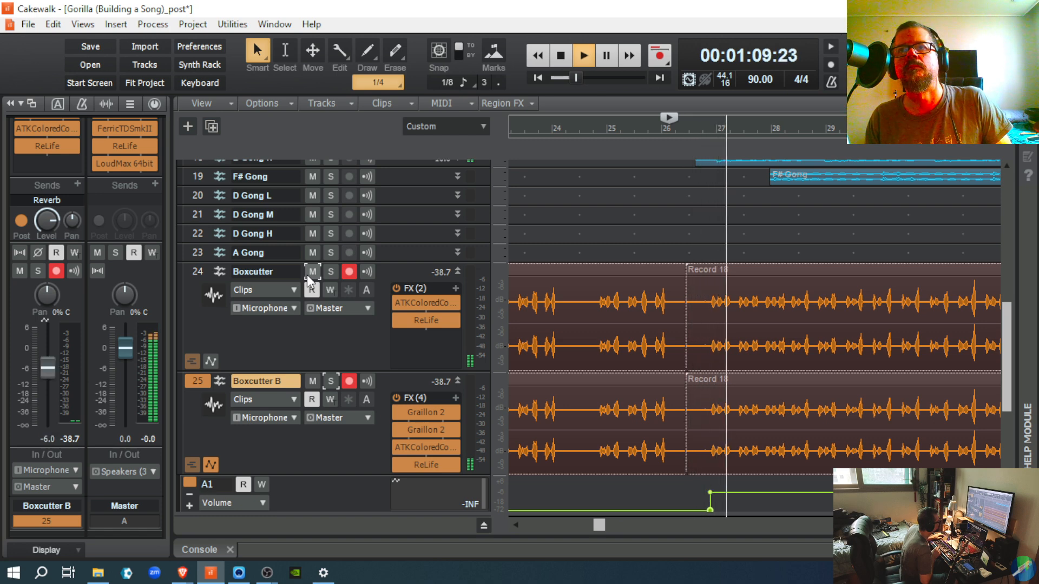
click(313, 382)
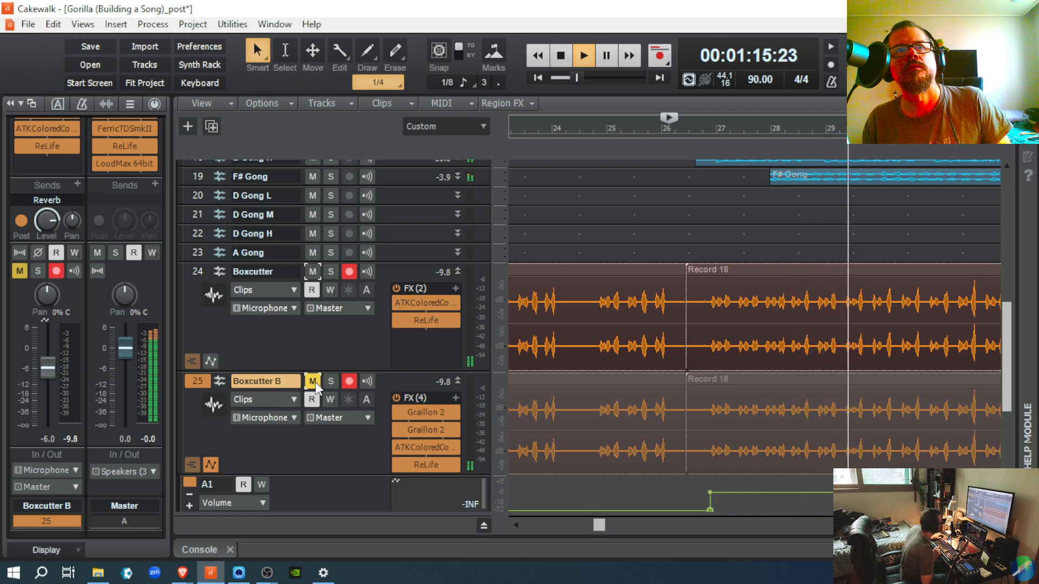
click(315, 382)
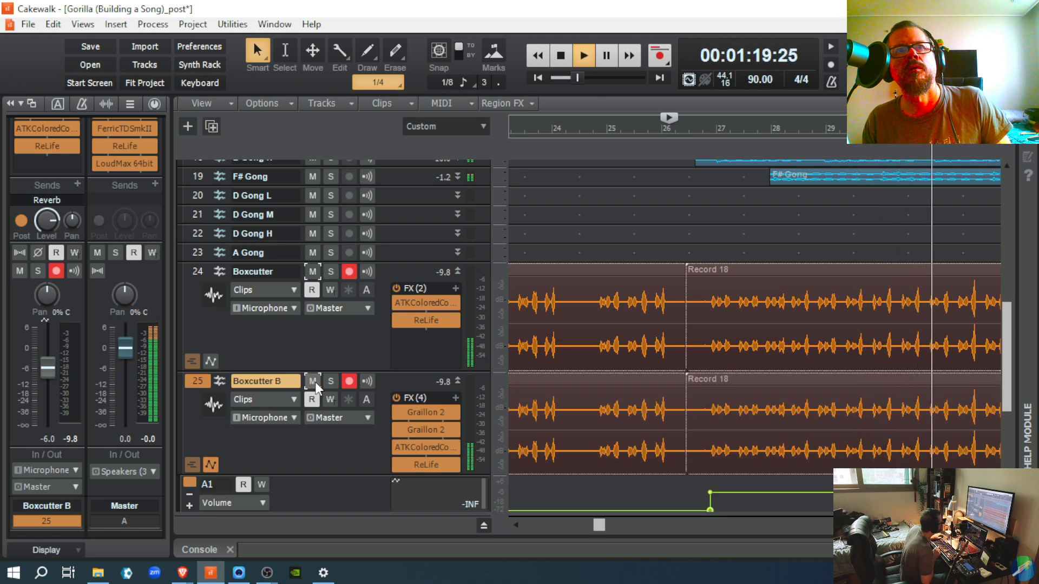
key(space)
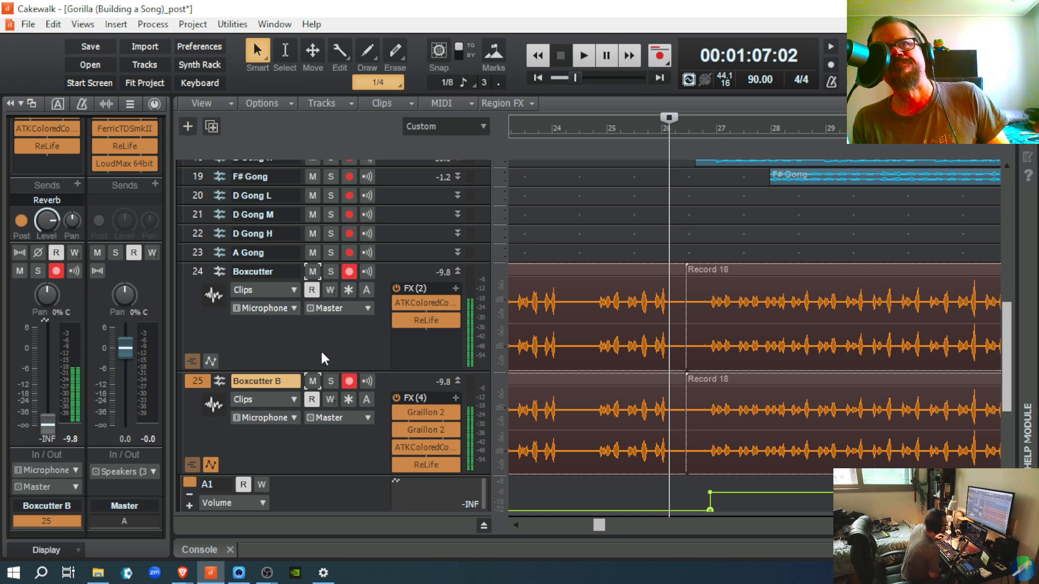
Step: Insert a third Graillon 2 on Boxcutter B with Pitch-Shift at -12 and move it directly above ATKColoredCompressor in the effects chain
right_click(453, 400)
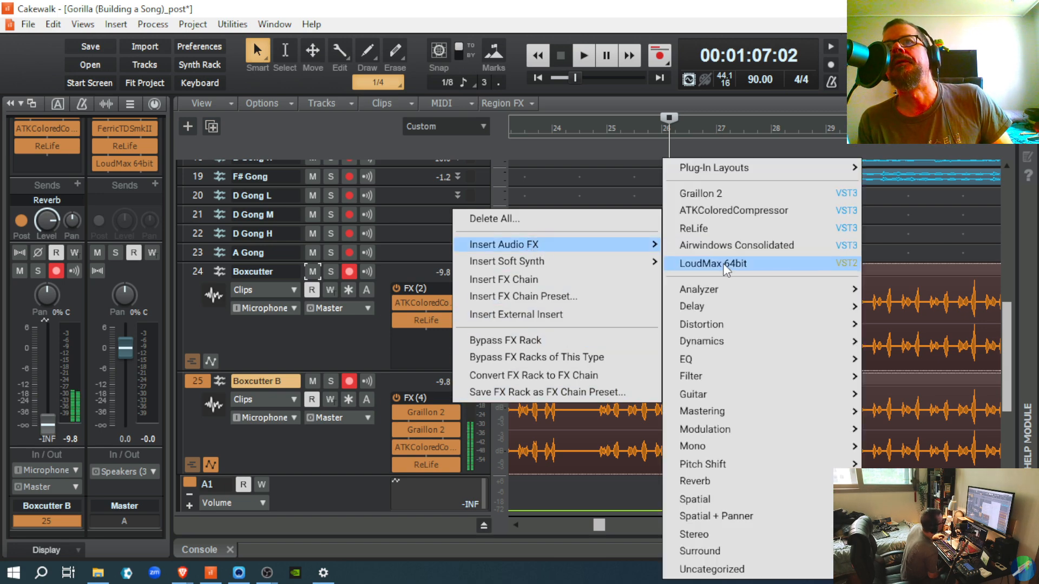
mouse_move(722, 465)
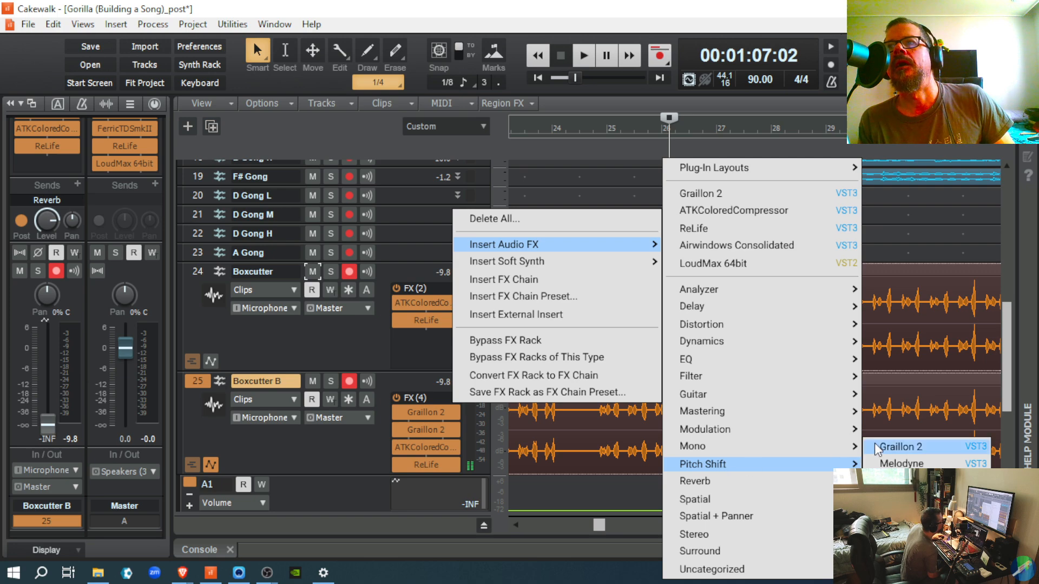
click(898, 447)
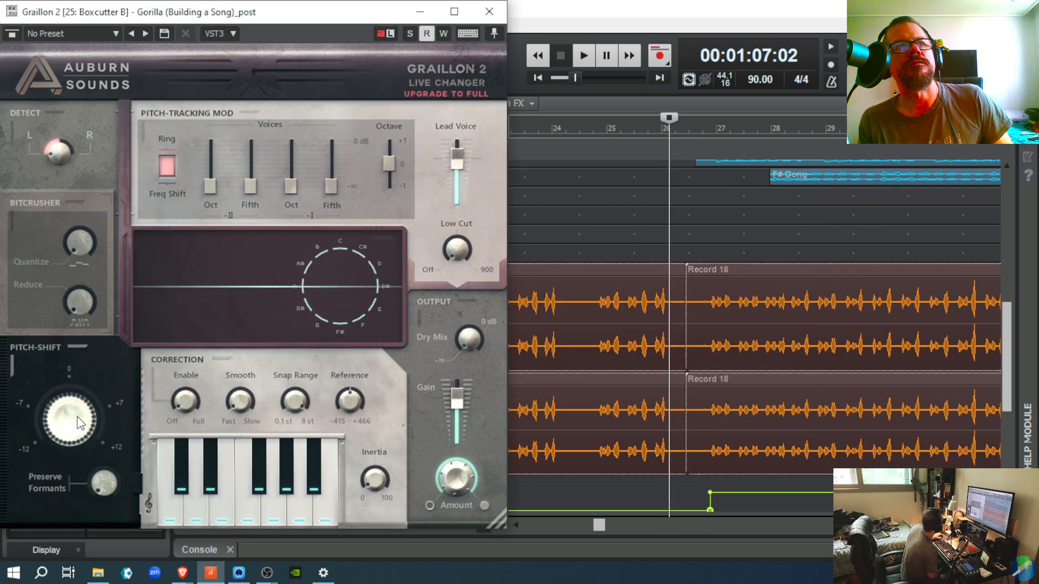
drag(75, 423, 75, 487)
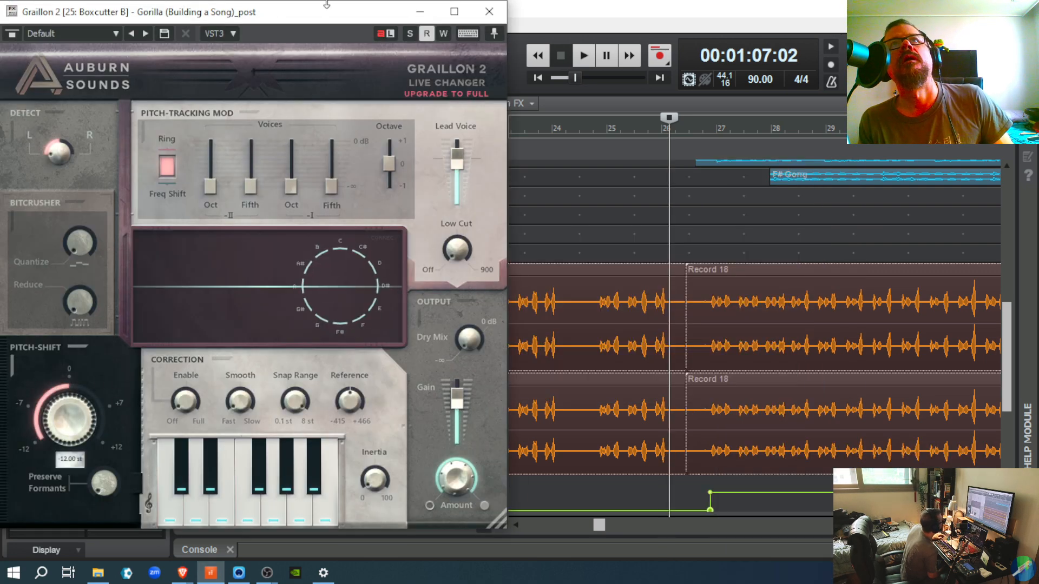
click(489, 13)
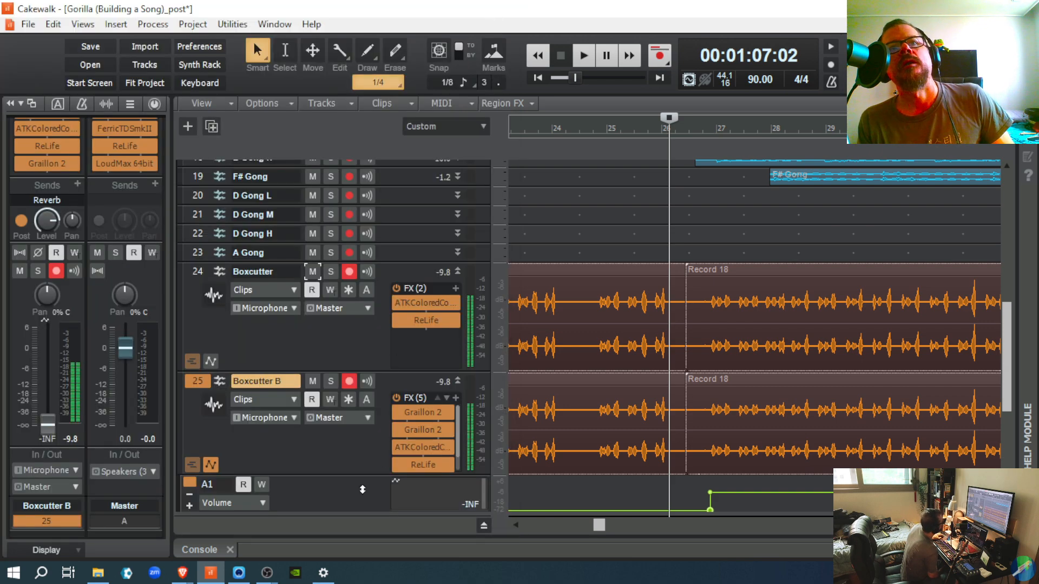
drag(371, 475, 374, 509)
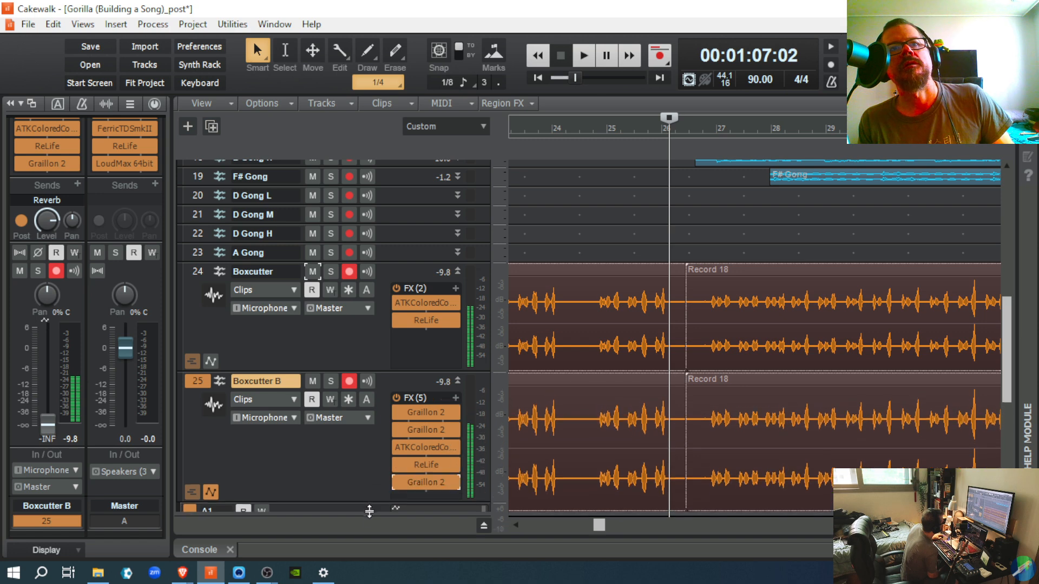
drag(426, 481, 427, 445)
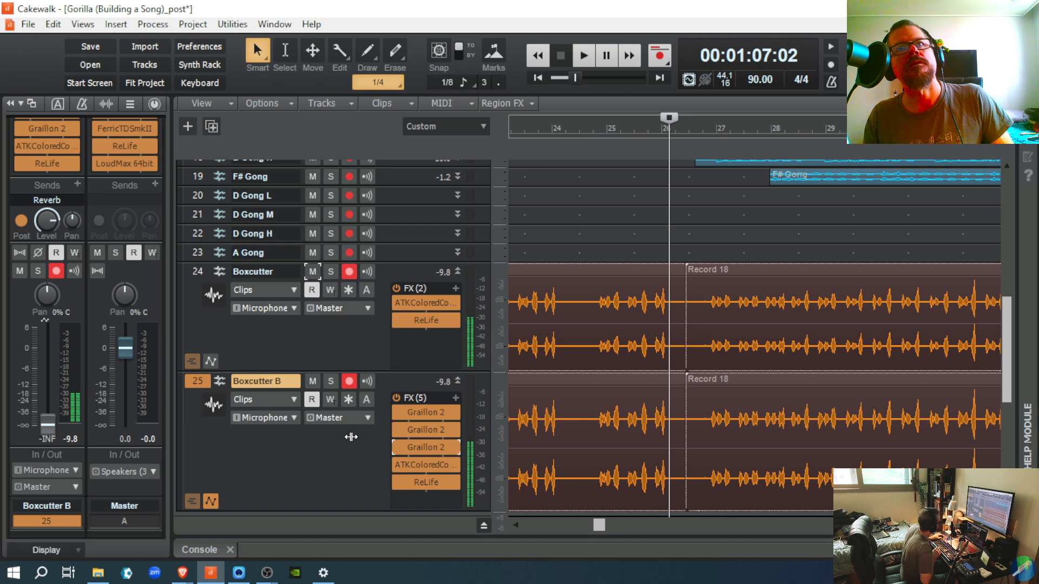
Step: Audition the reordered effects chain in the mix from 00:01:07:02, soloing Boxcutter B during playback
key(space)
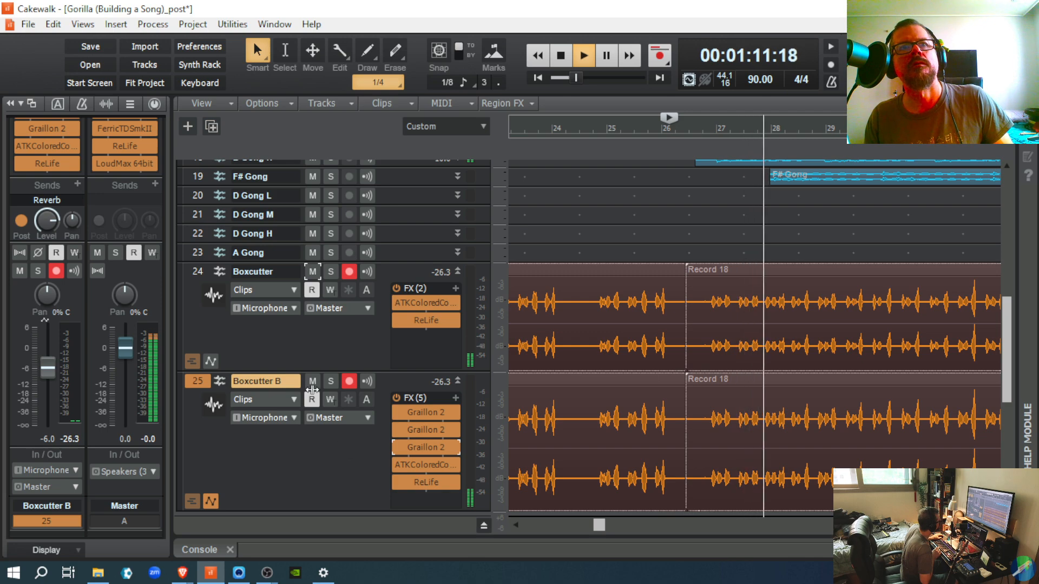
click(332, 382)
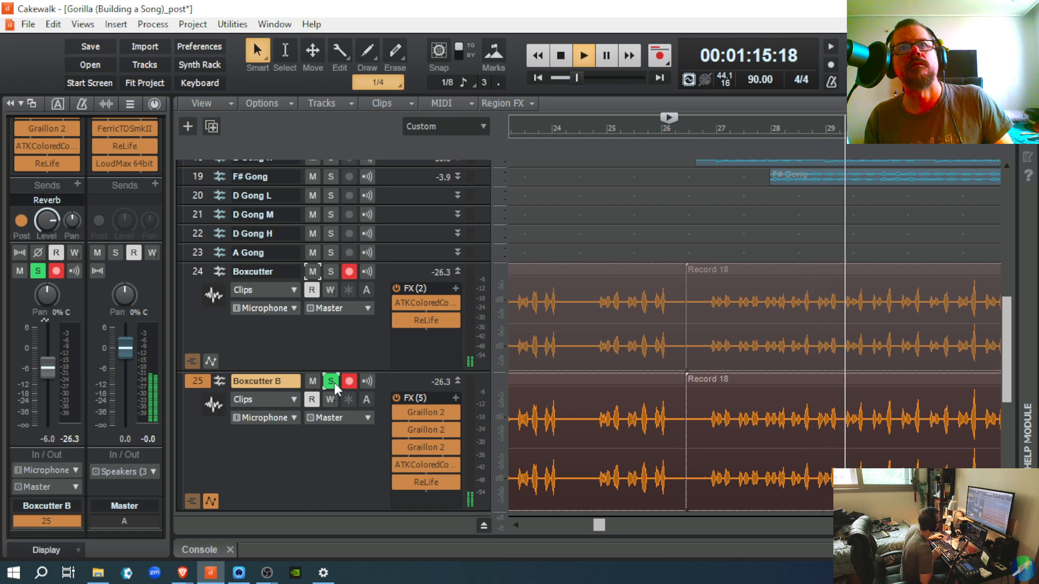
key(space)
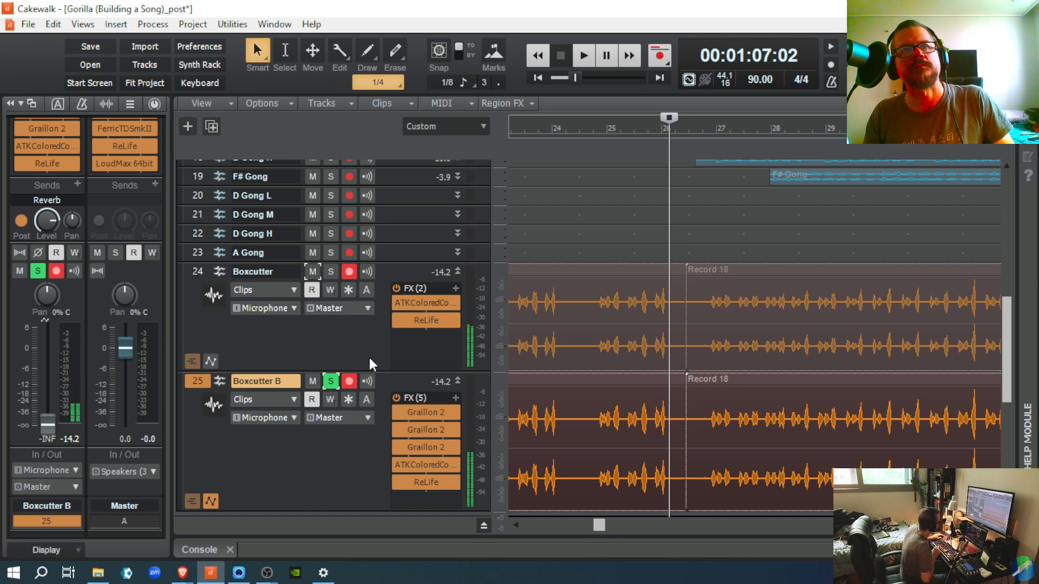
Step: Raise both upper nodes of Boxcutter B's volume envelope between measures 26 and 36 to 0.0 dB, keeping the plateau level
drag(385, 374, 399, 253)
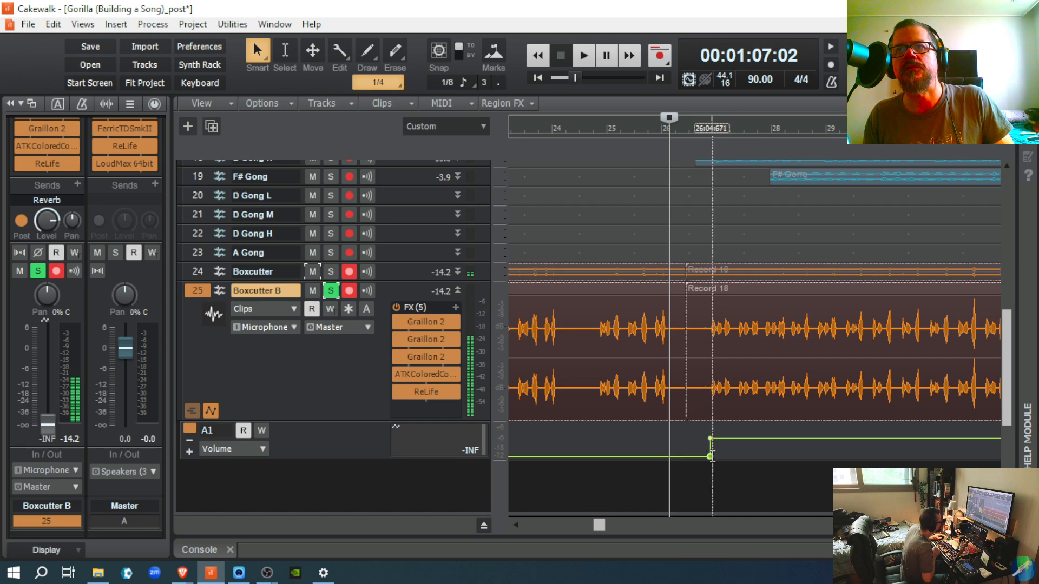
drag(599, 523, 606, 525)
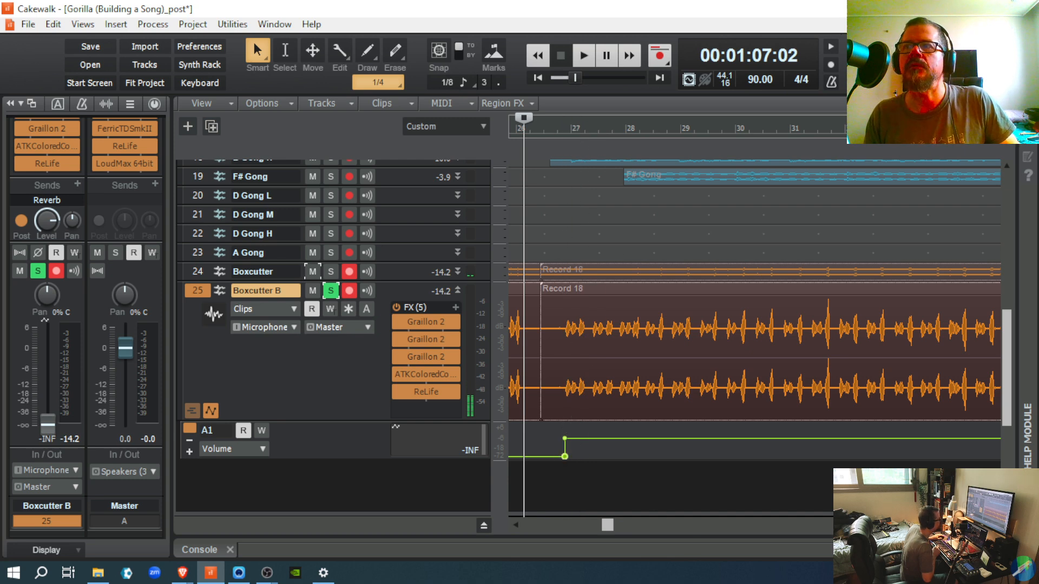
mouse_move(607, 525)
mouse_down()
mouse_move(592, 527)
mouse_move(608, 528)
mouse_up()
mouse_move(565, 438)
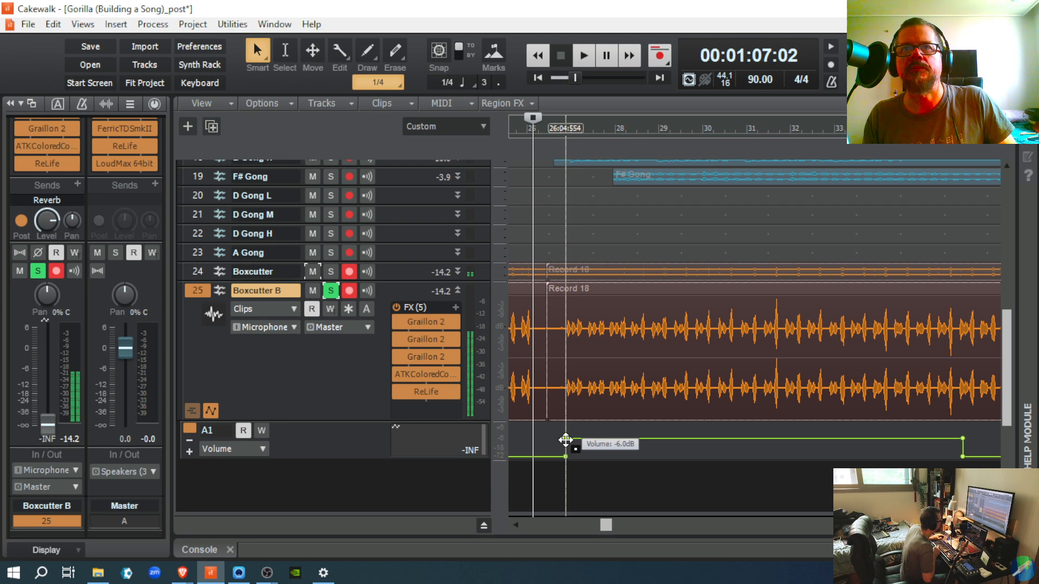
drag(566, 439, 564, 433)
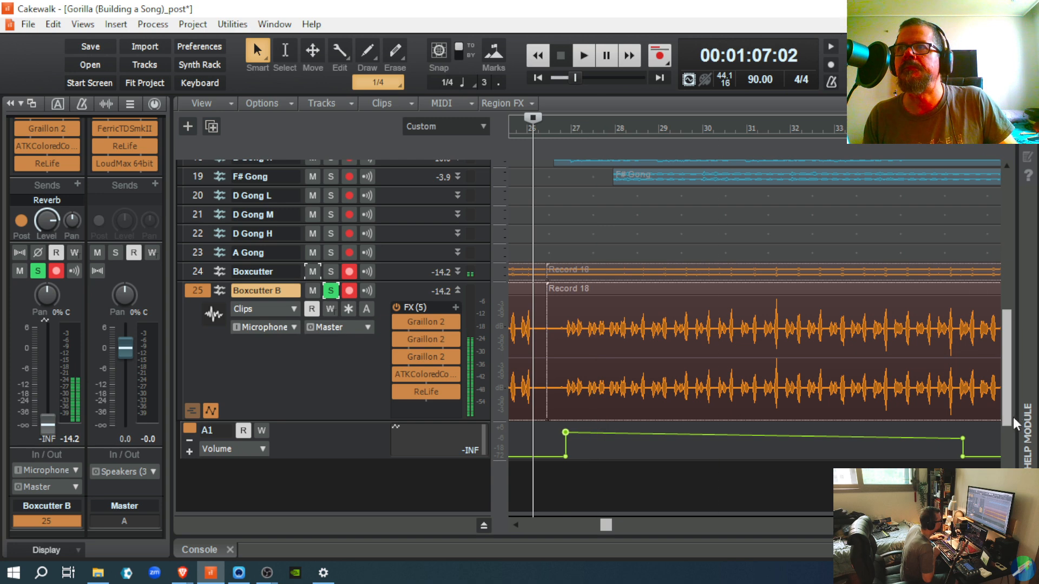
mouse_move(962, 439)
drag(962, 438, 963, 432)
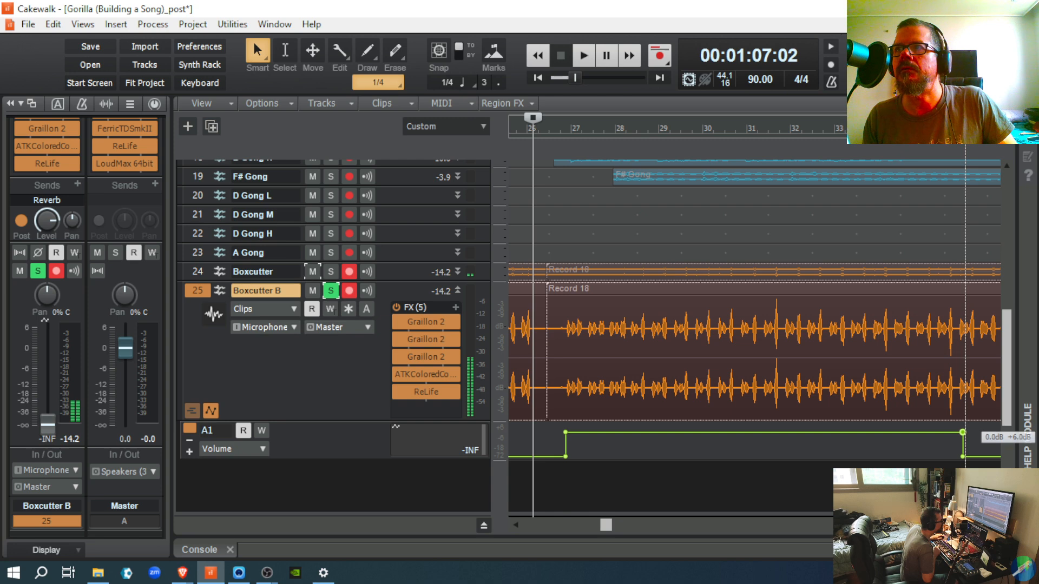
drag(963, 432, 963, 432)
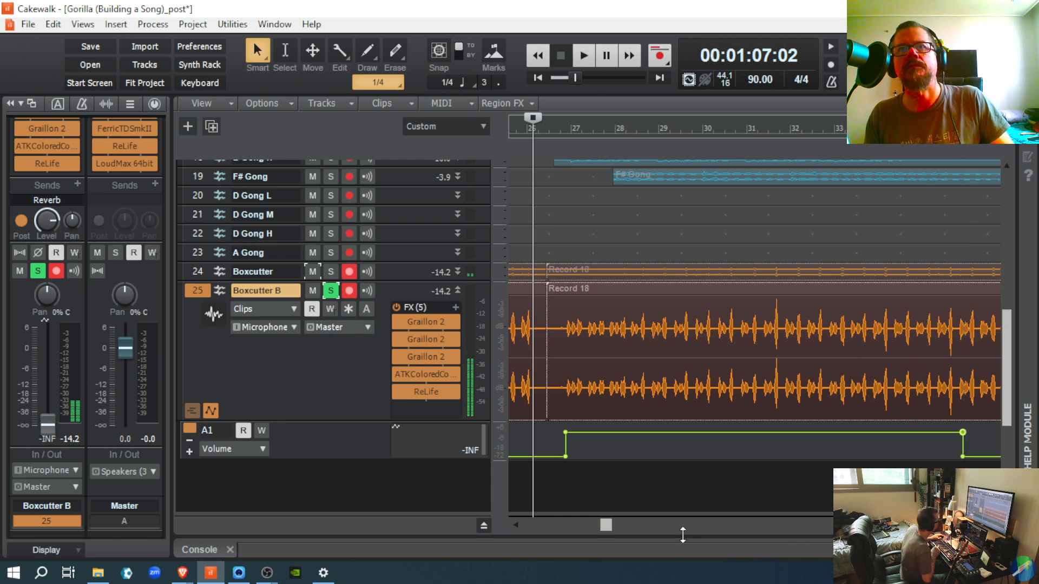
Step: Audition the soloed Boxcutter B at its raised volume from 00:01:08:19
click(559, 503)
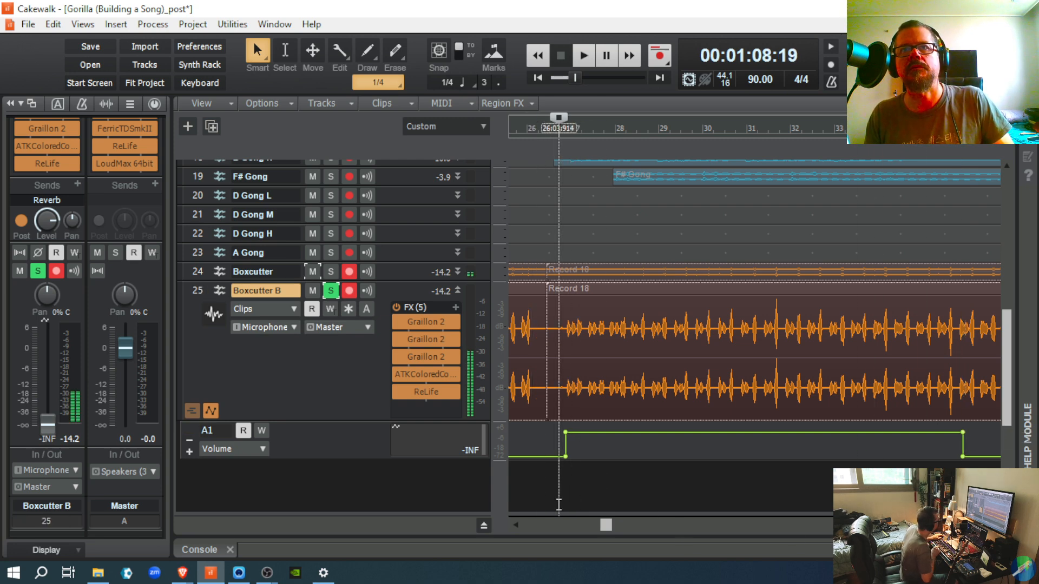
key(space)
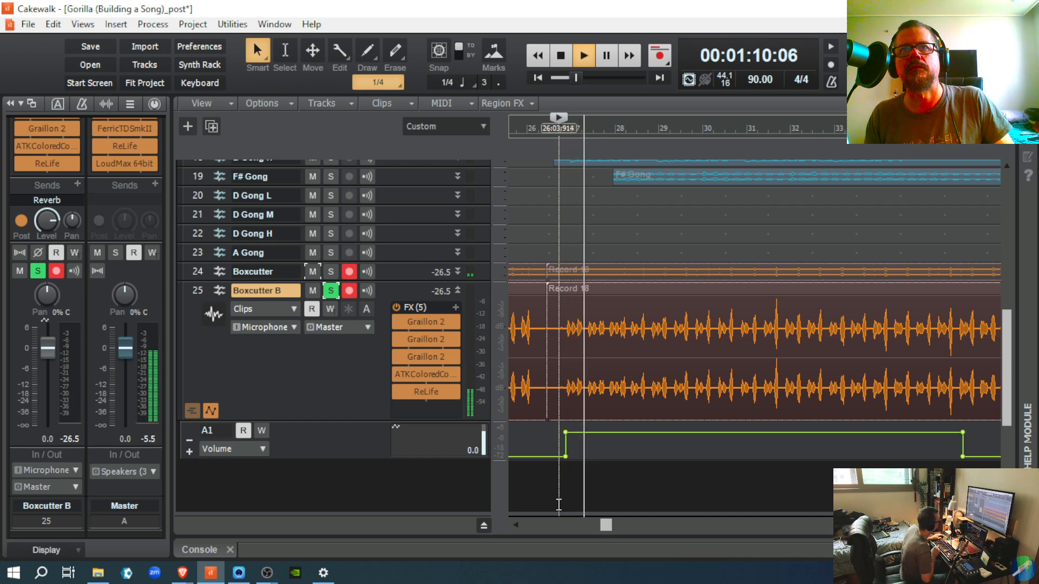
key(space)
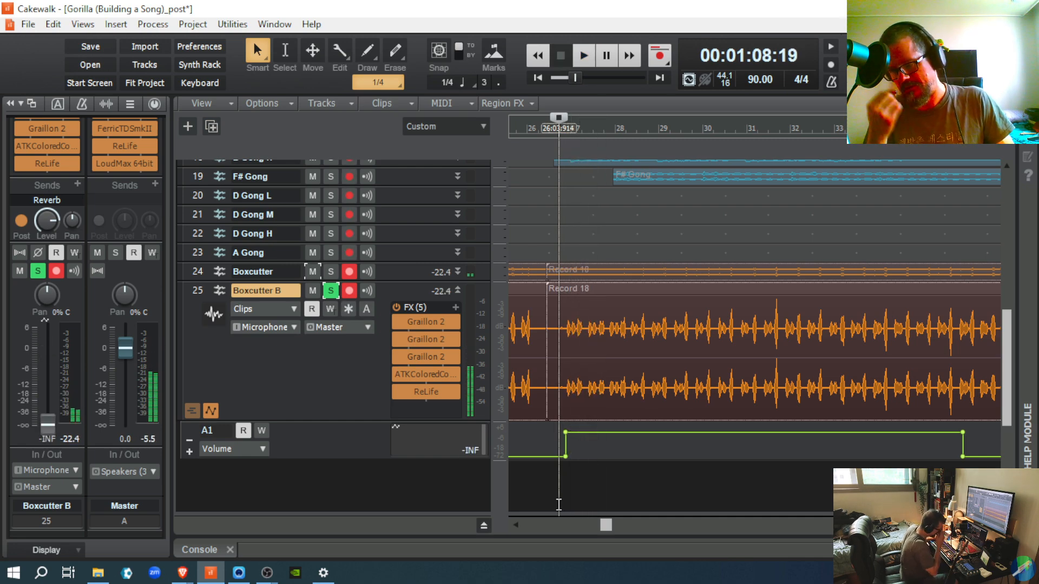
Step: Turn off solo on the Boxcutter B track and play the passage briefly in the full mix
click(331, 291)
key(space)
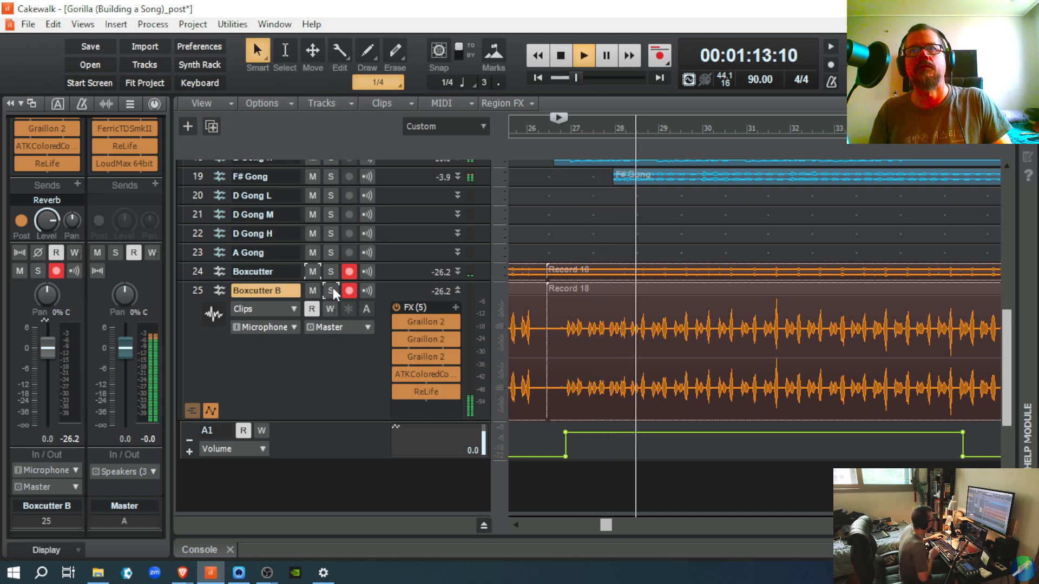
key(space)
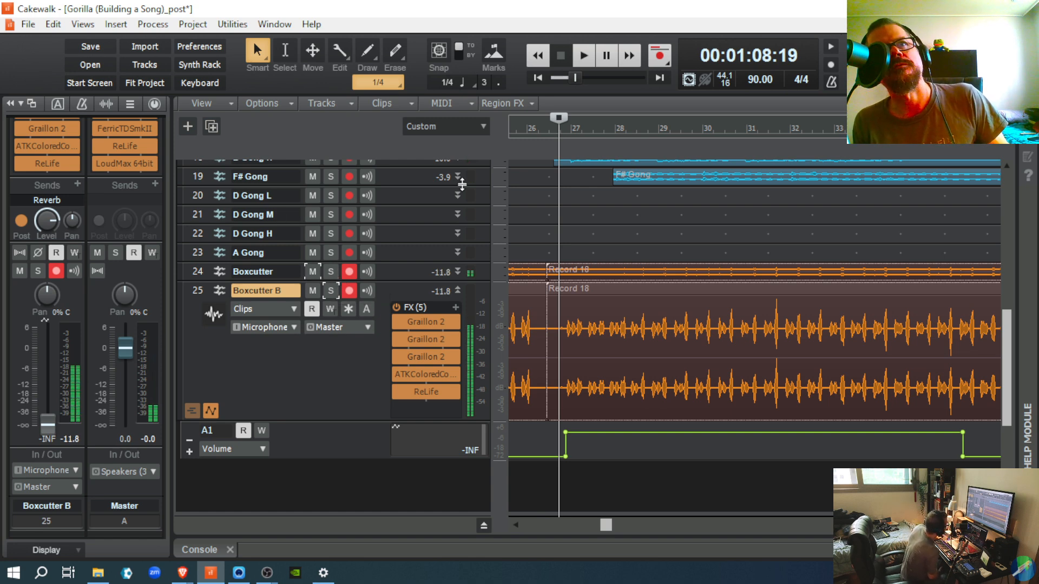
Step: Add another Graillon 2 pitch-shift effect to the Boxcutter B effects rack and place it directly above ATKColoredCompressor
click(455, 309)
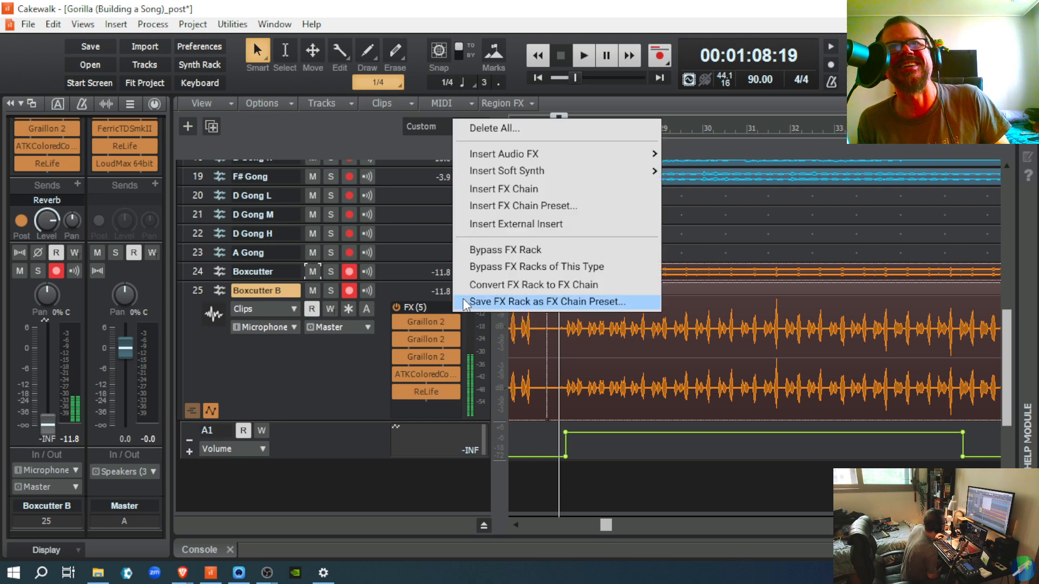
mouse_move(517, 171)
mouse_move(557, 156)
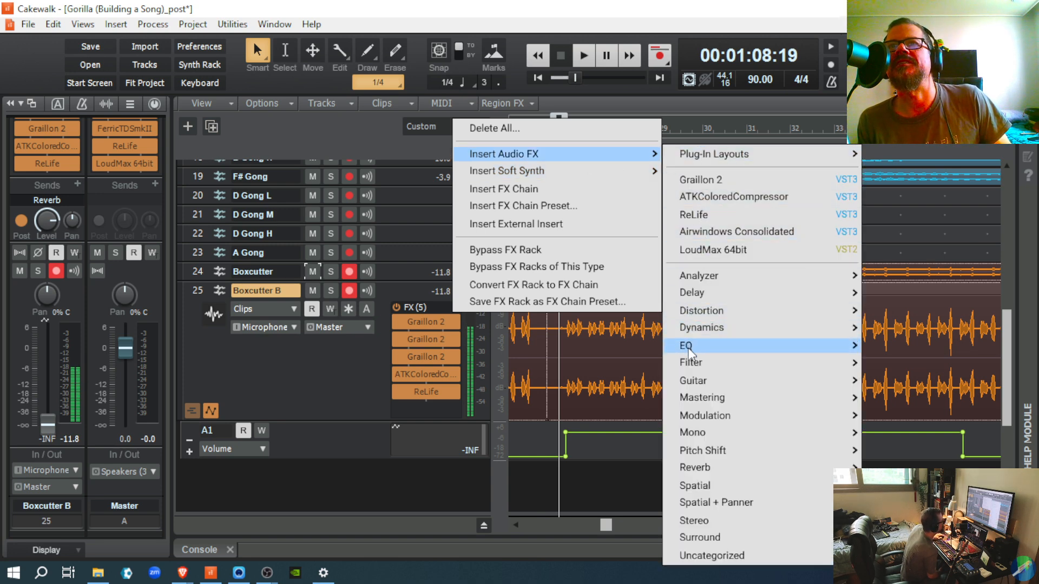
mouse_move(694, 380)
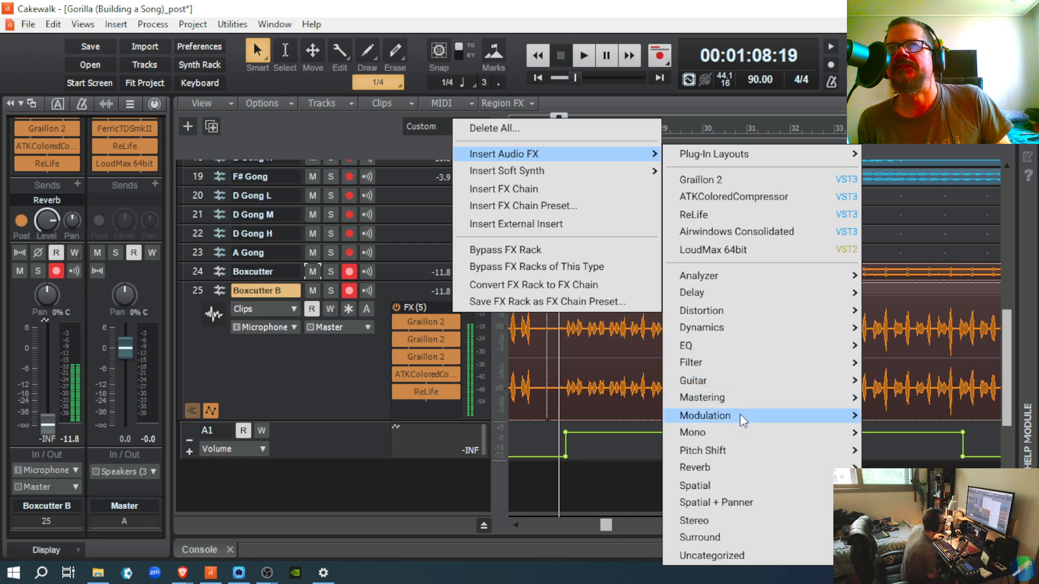
mouse_move(739, 415)
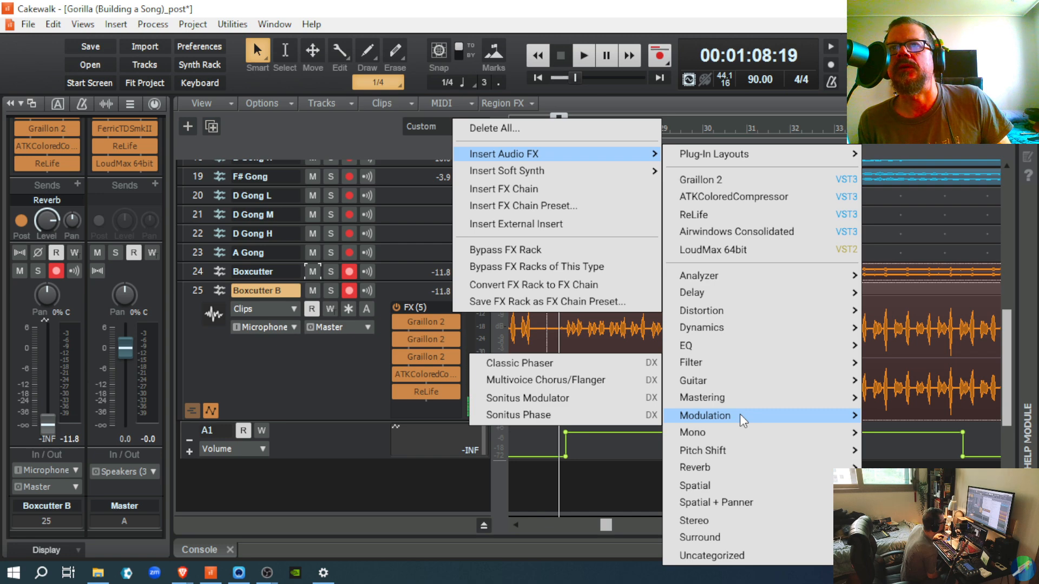
mouse_move(739, 451)
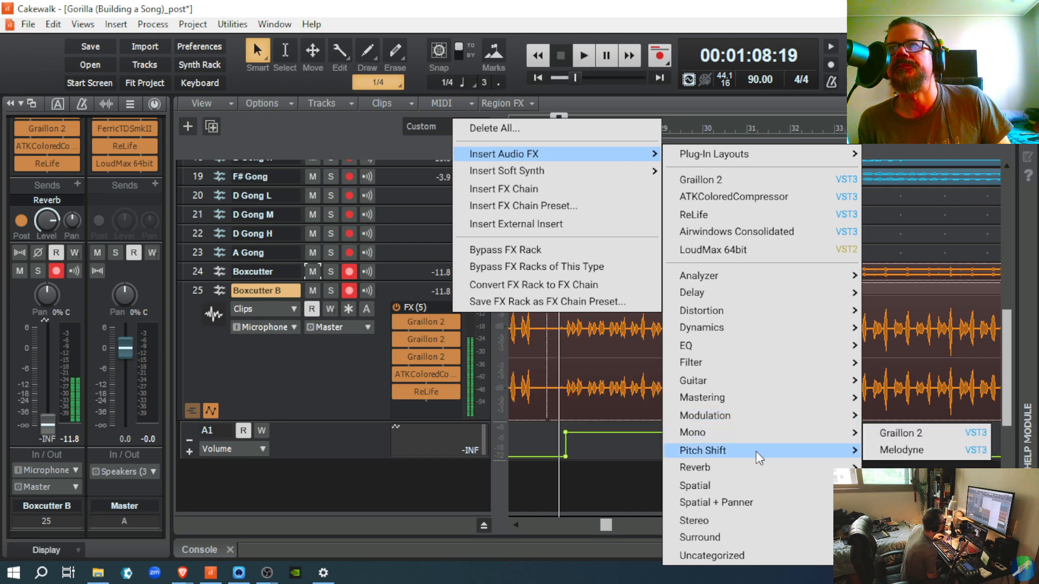
click(893, 434)
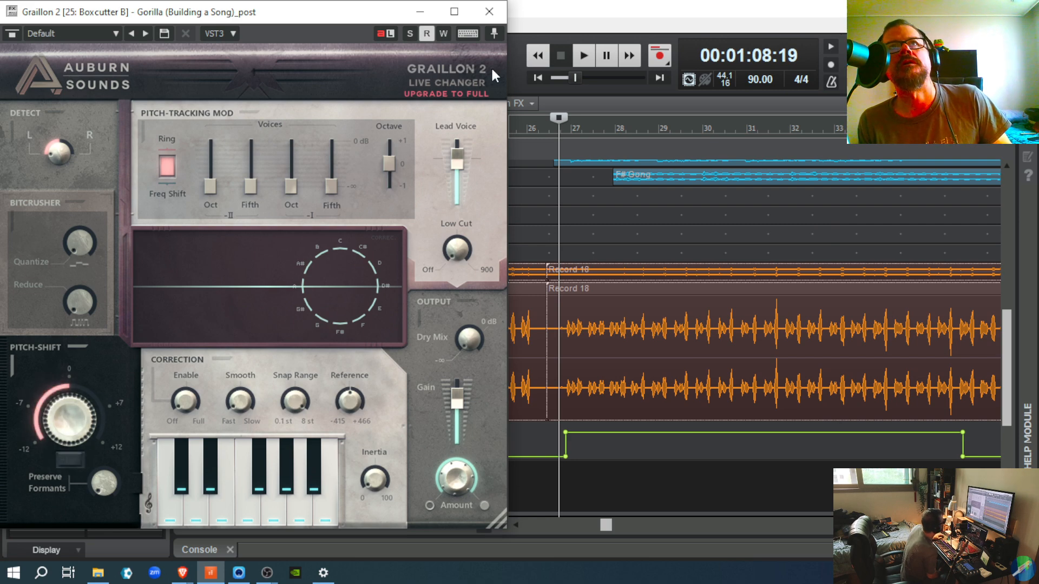
click(489, 12)
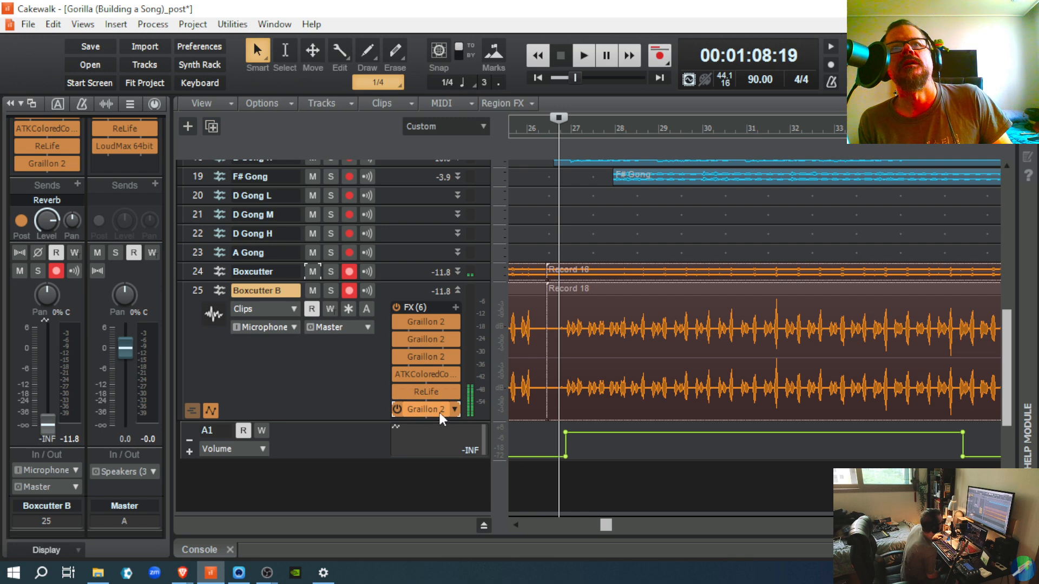
drag(430, 411, 420, 373)
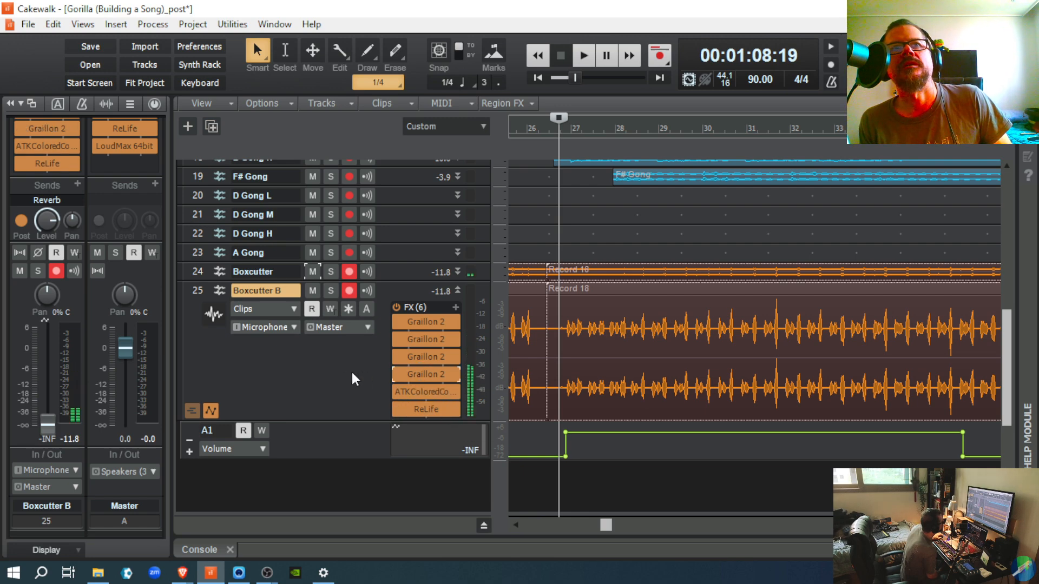
Step: Audition Boxcutter B with the added Graillon 2, first in the mix, then soloed, and back in the full mix
scroll(346, 373, up, 2)
scroll(347, 373, down, 2)
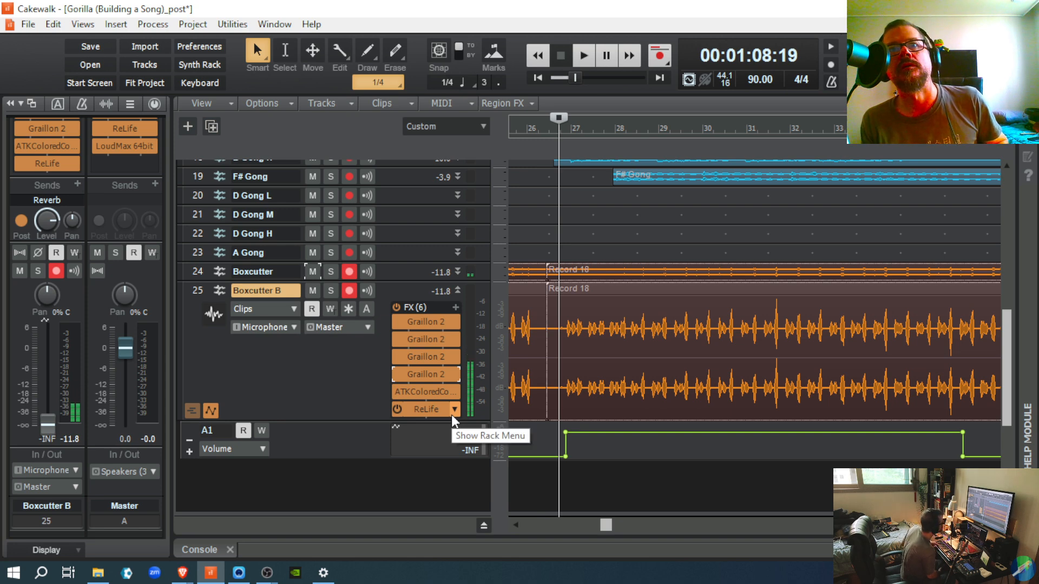
key(space)
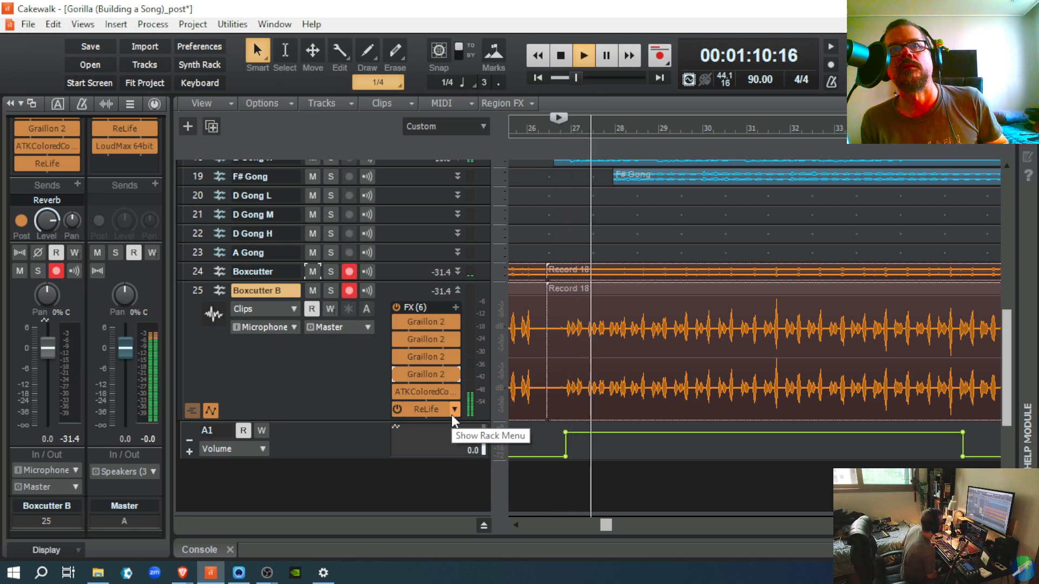
key(space)
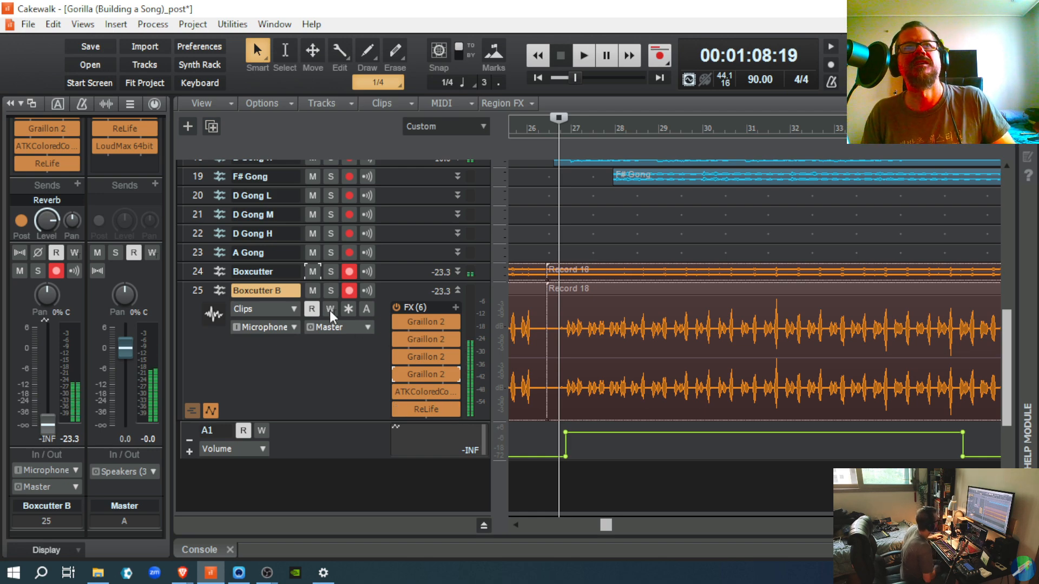
click(330, 291)
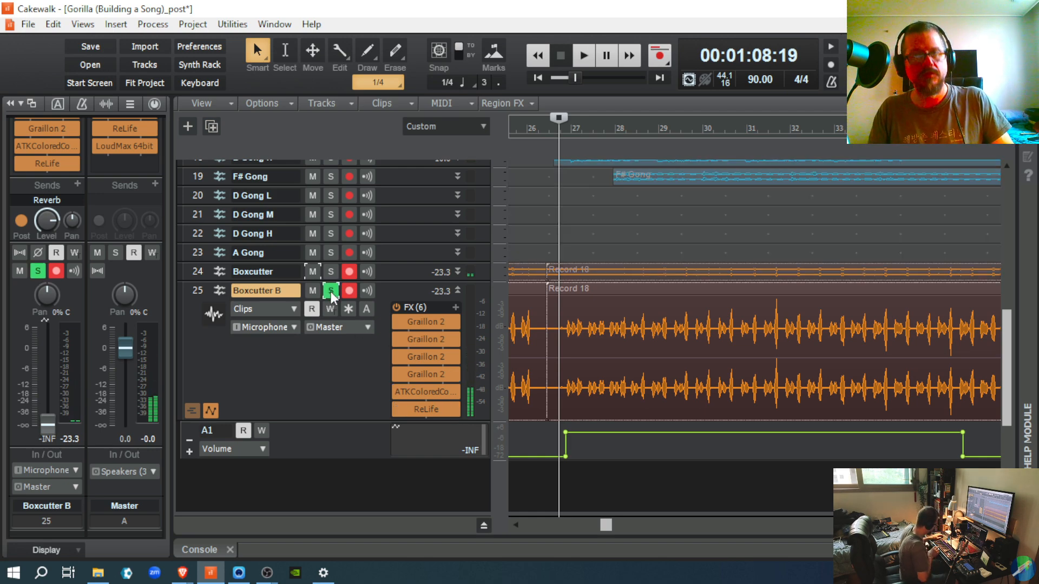
key(space)
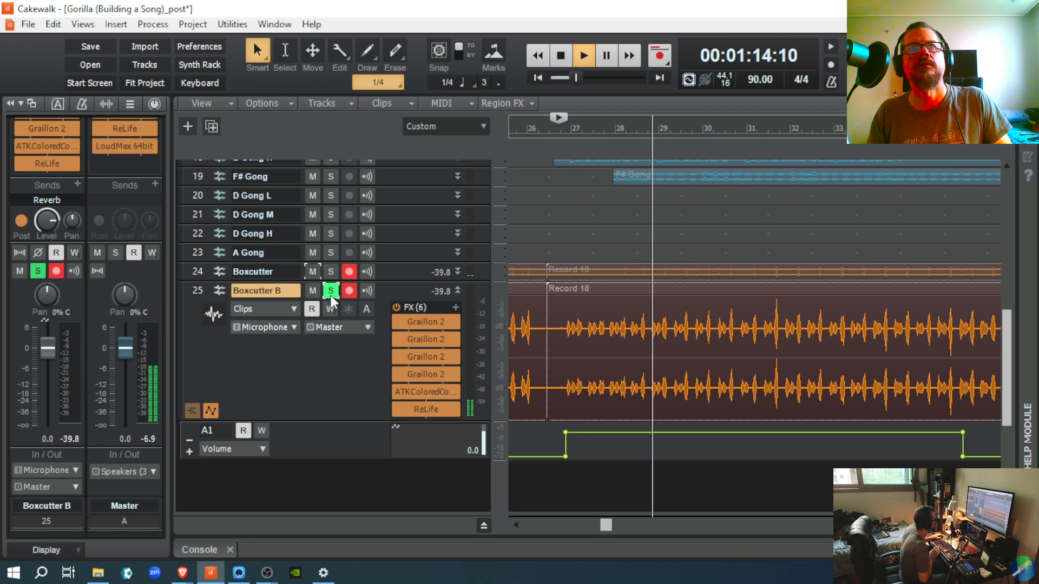
click(330, 296)
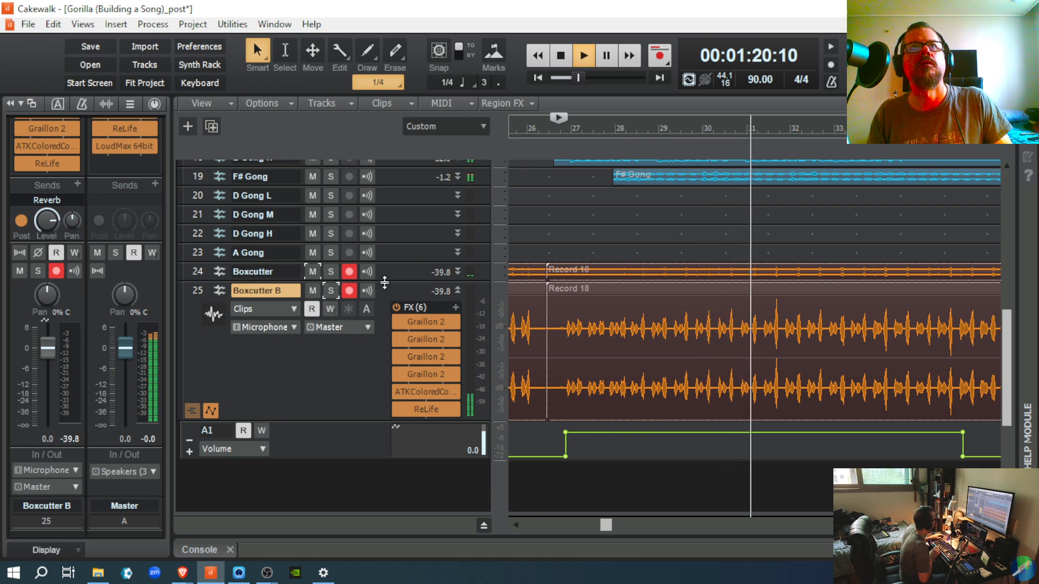
Step: Expand the Boxcutter track (24), mute it while the mix plays, and stop playback
drag(384, 285, 391, 360)
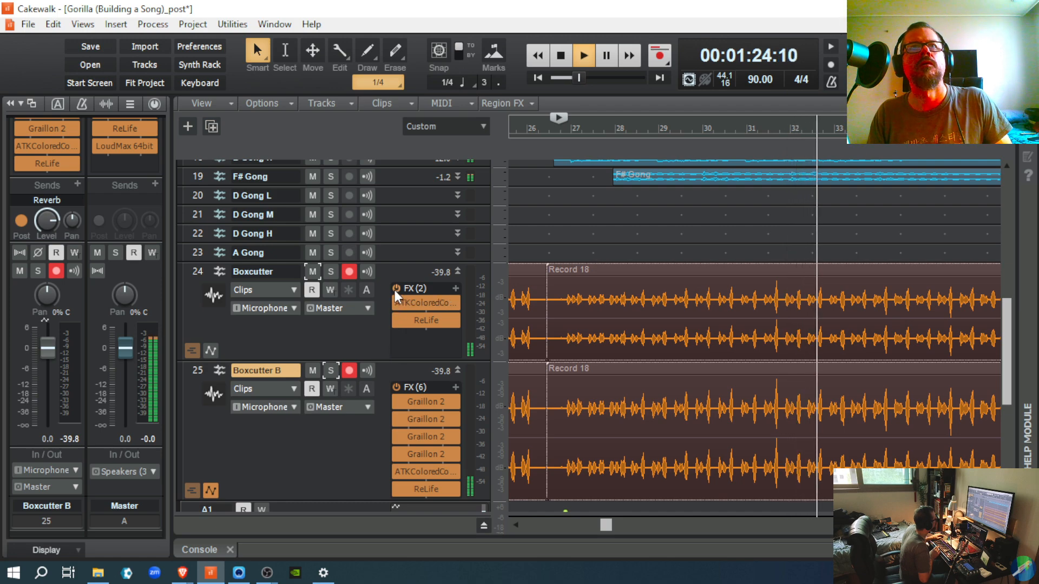
click(313, 272)
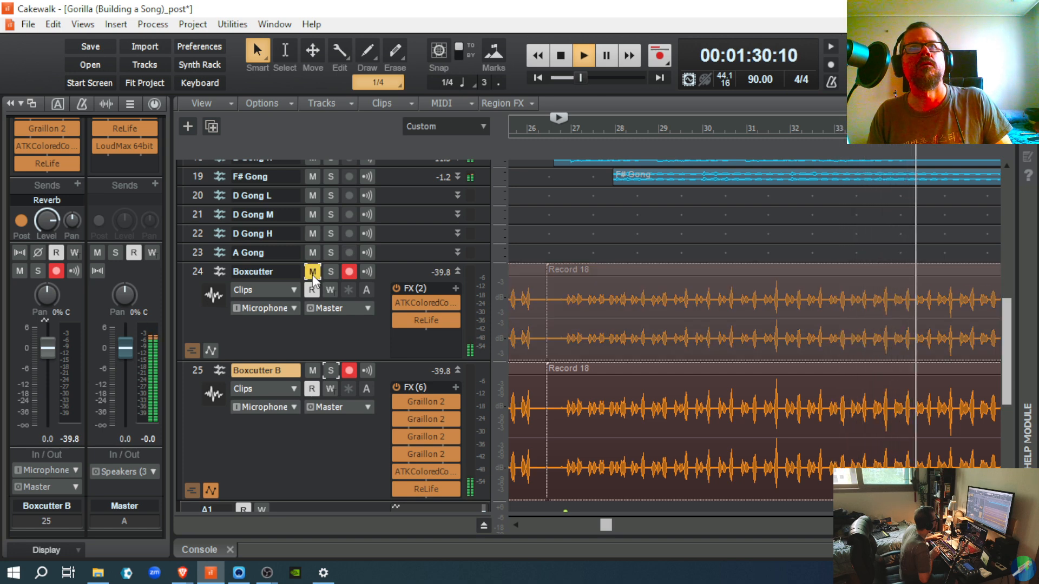
key(space)
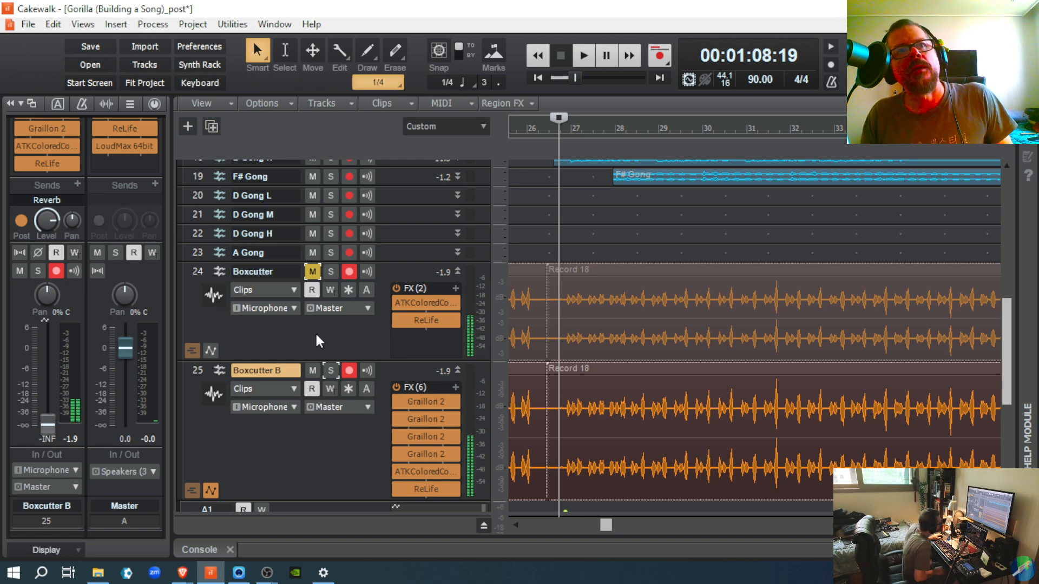
Step: Compare Boxcutter B soloed and in the full mix with the original Boxcutter track muted
click(327, 372)
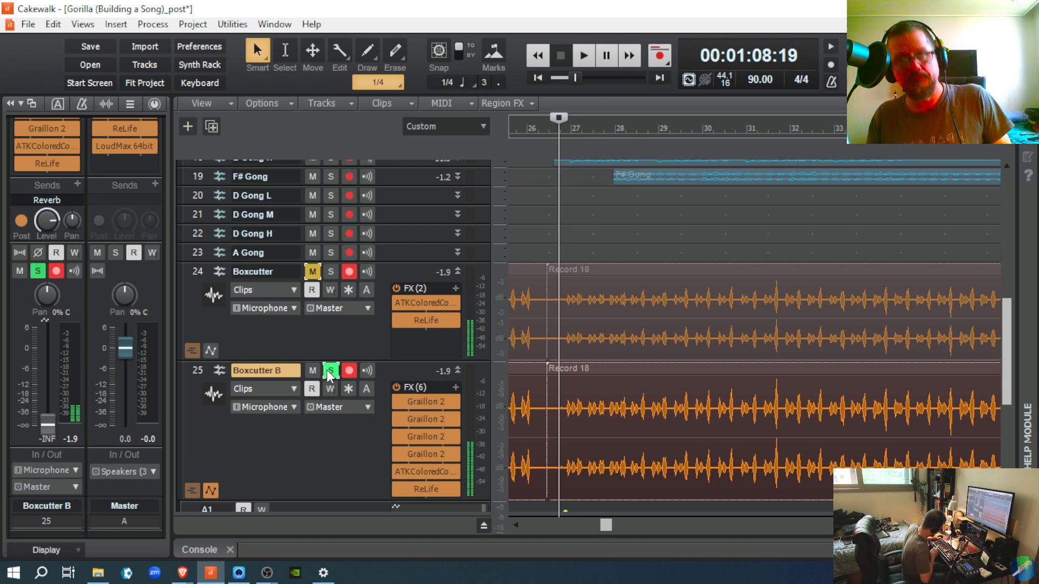
key(space)
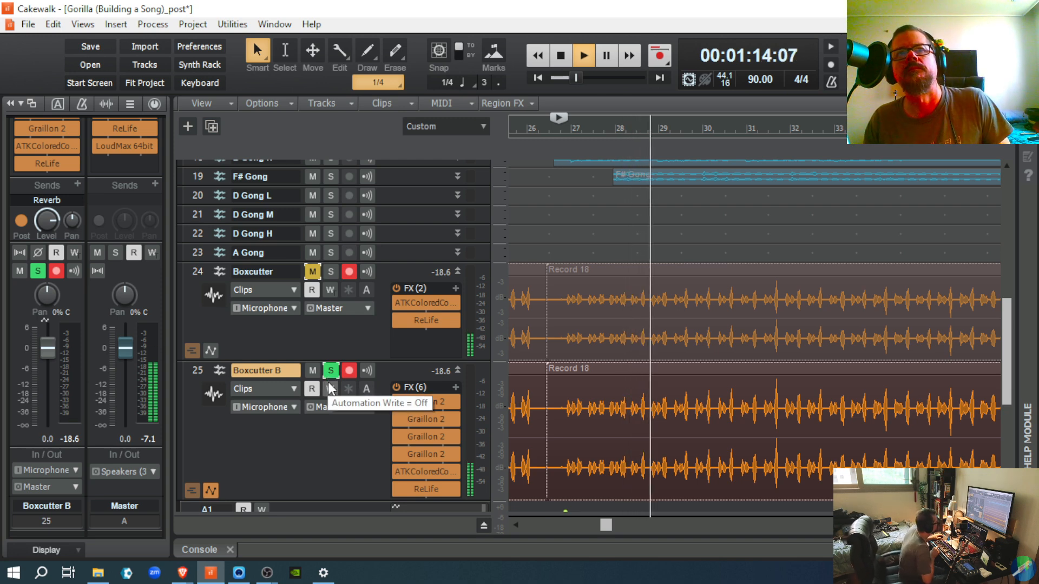
click(337, 370)
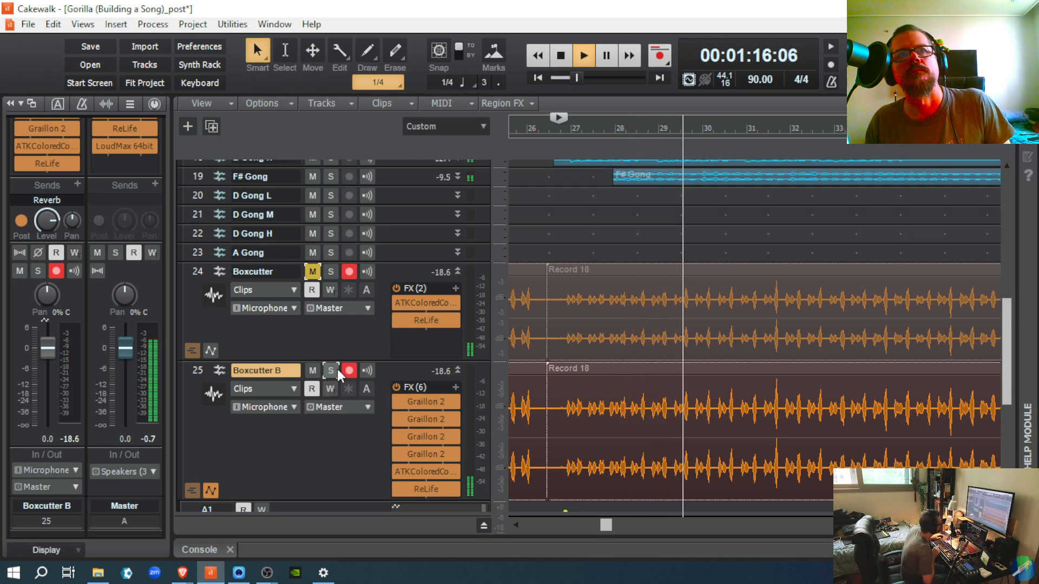
key(space)
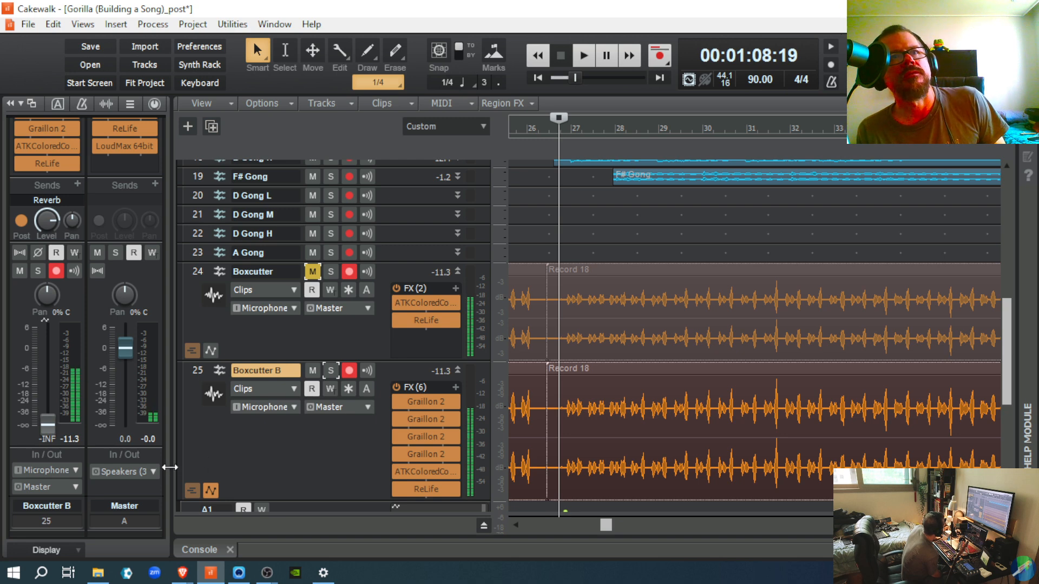
Step: Select the Record 18 clip on Boxcutter B and play the mix briefly from around measure 28
click(352, 473)
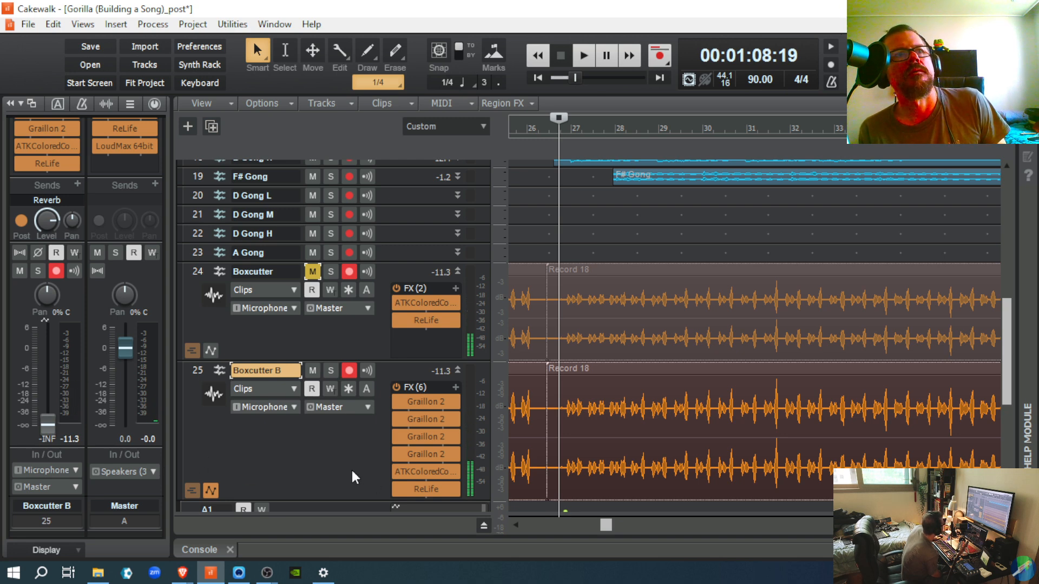
click(615, 449)
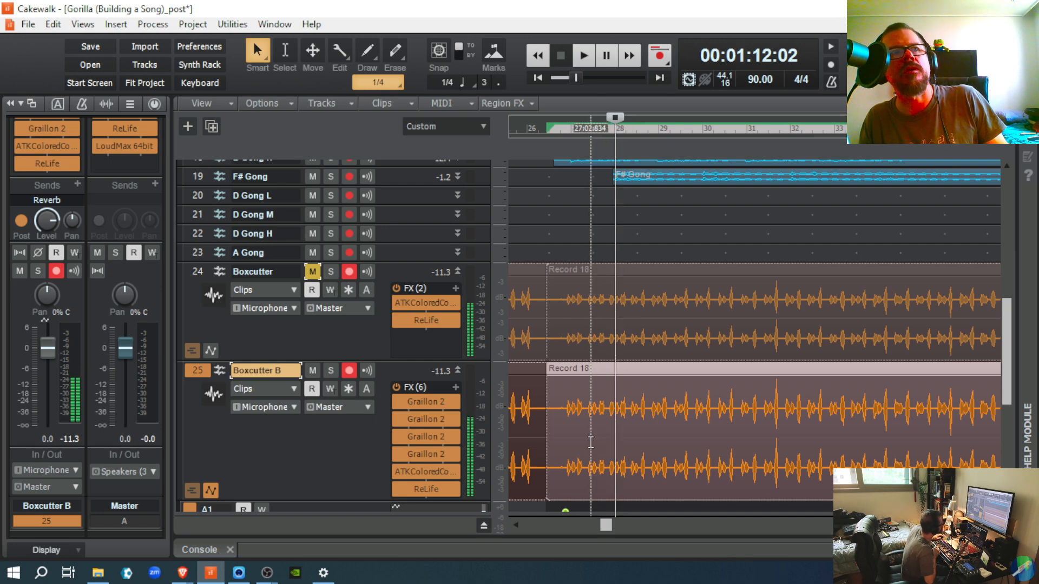
key(space)
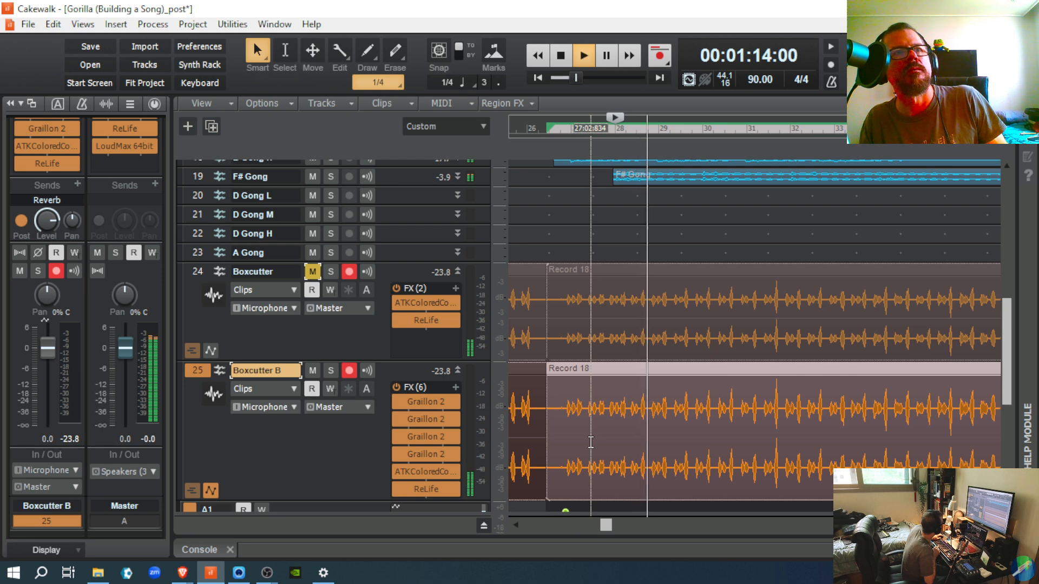
key(space)
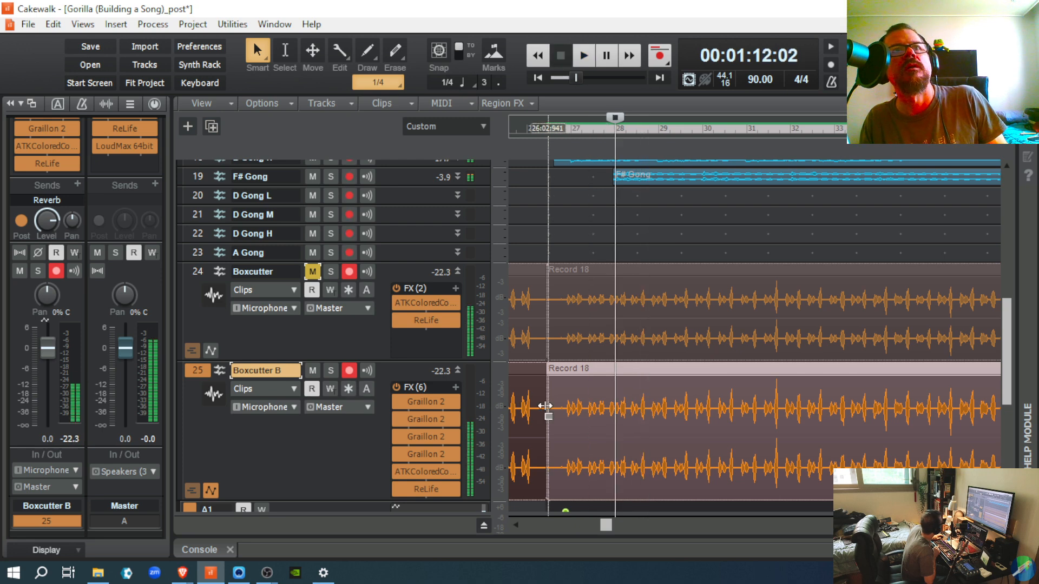
Step: Disarm recording on the Boxcutter and Boxcutter B tracks and play the mix again from around measure 28
click(351, 371)
click(349, 273)
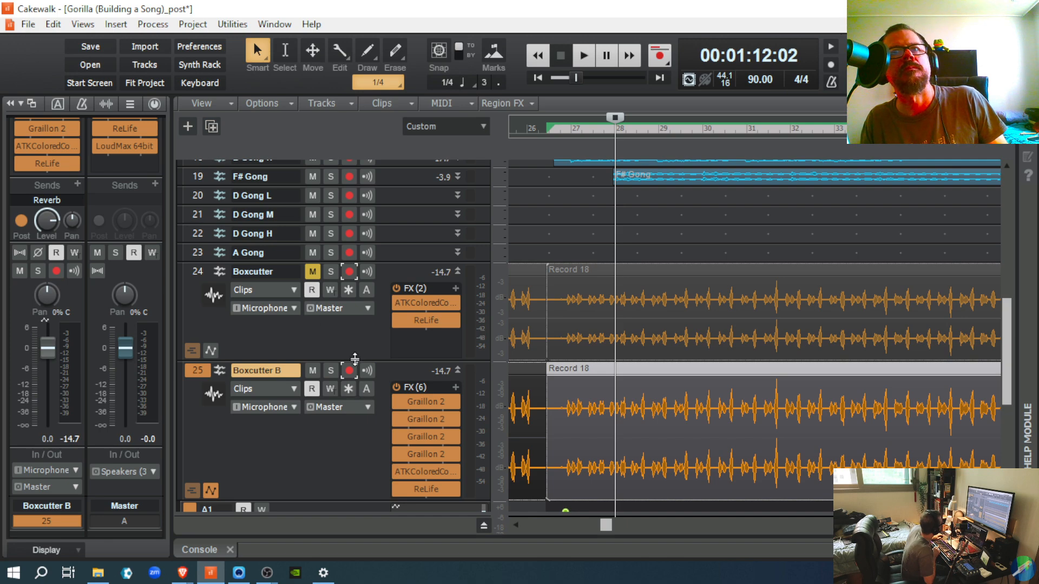
key(space)
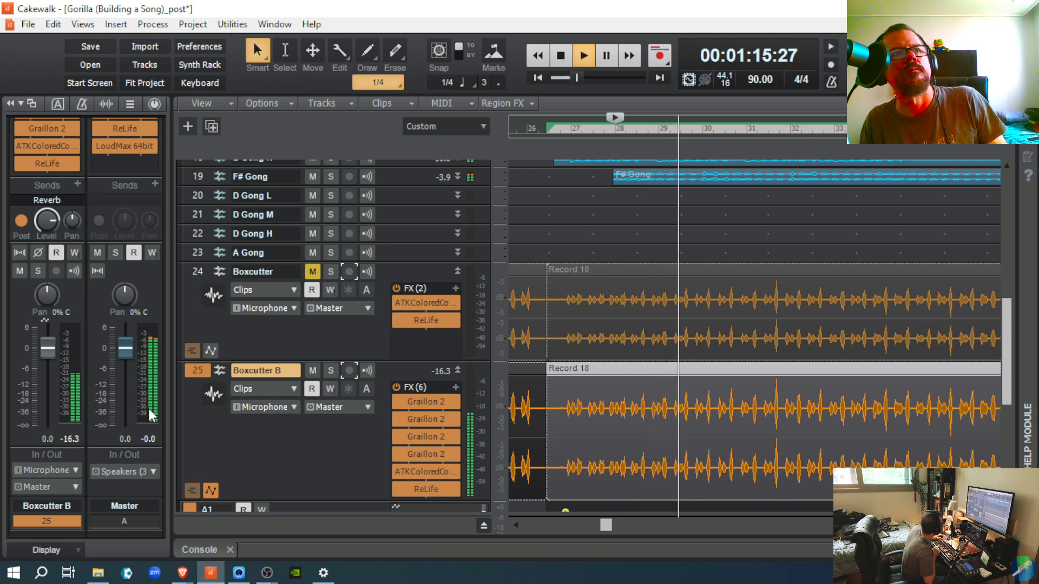
key(space)
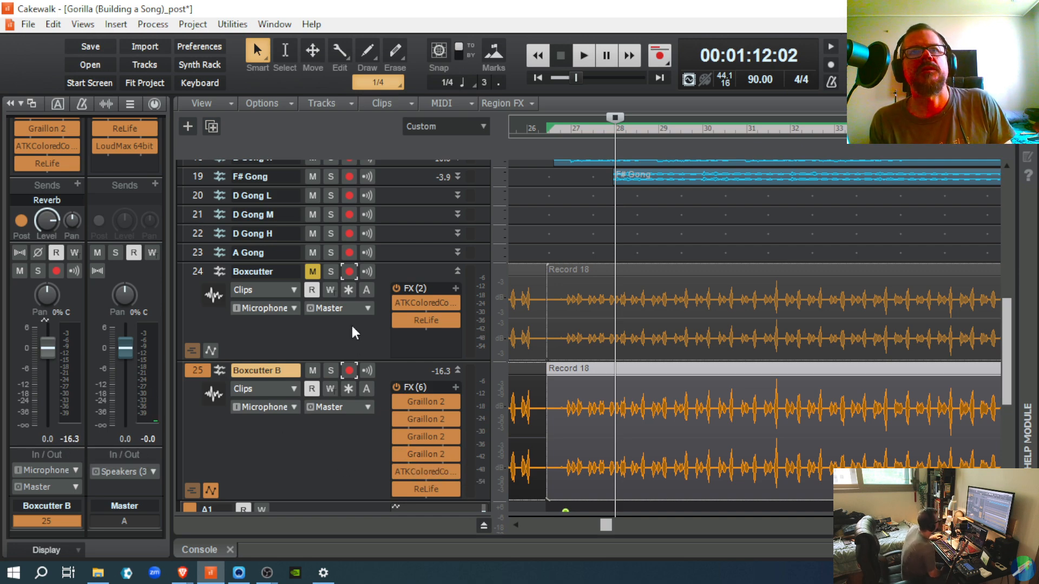
Step: Collapse the Boxcutter track (24) and try raising Boxcutter B's volume envelope to 6.0 dB, undoing the envelope change
drag(381, 359, 383, 264)
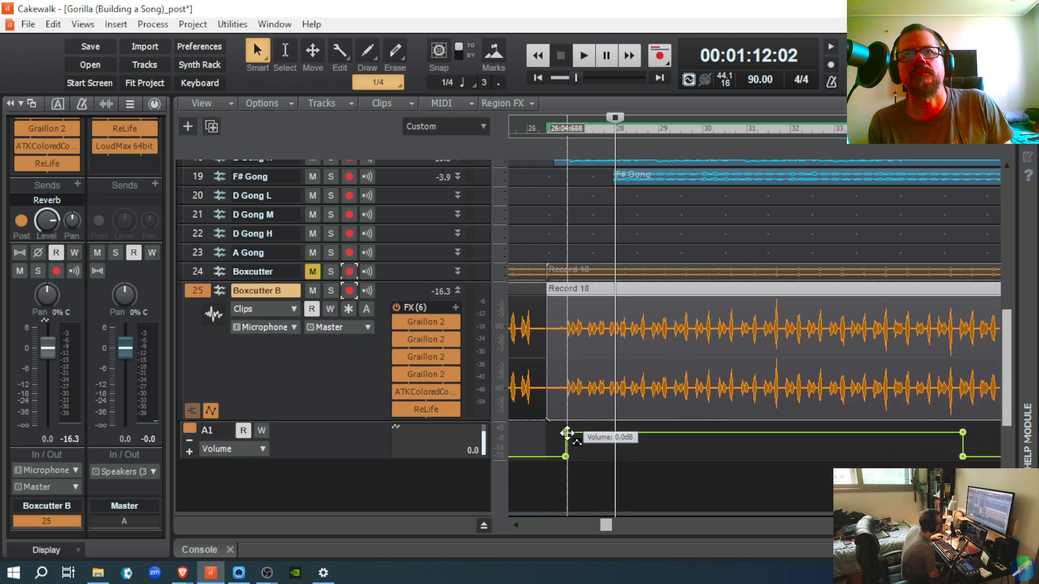
drag(567, 432, 565, 427)
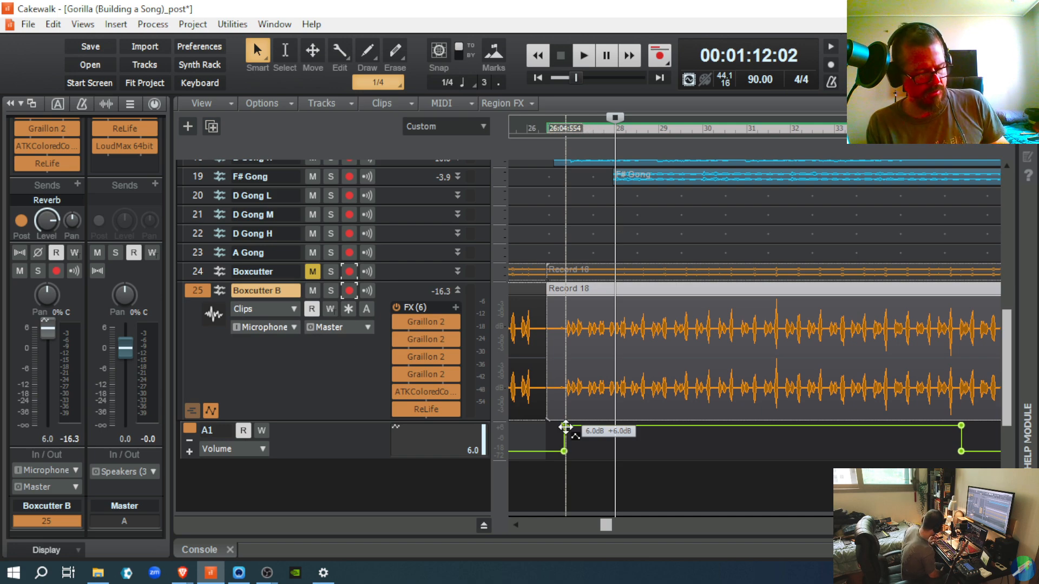
key(ctrl+z)
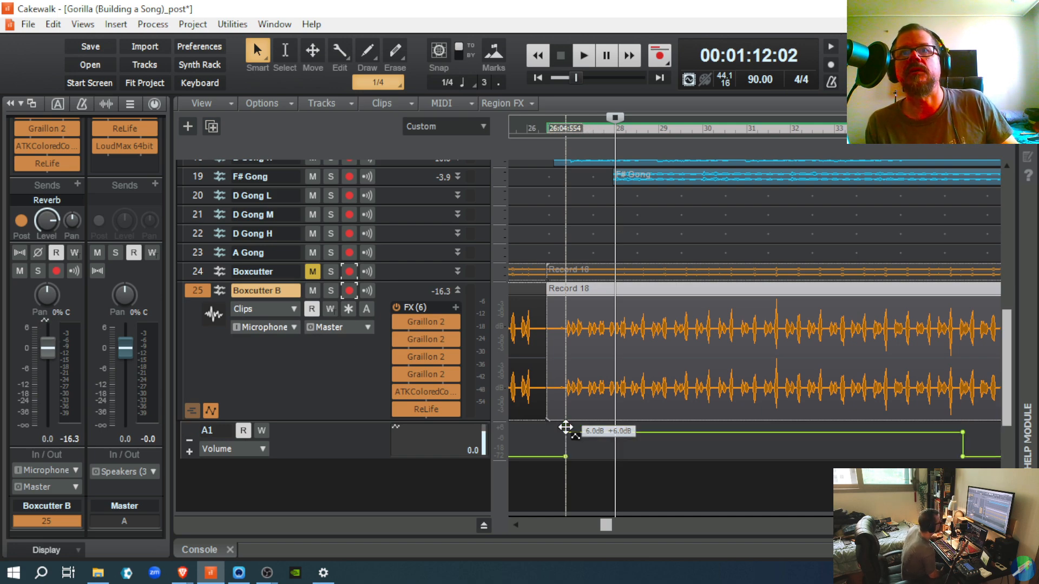
Step: Raise both upper nodes of Boxcutter B's volume envelope to 6.0 dB, keeping their timing and the silent sections as they are
click(554, 444)
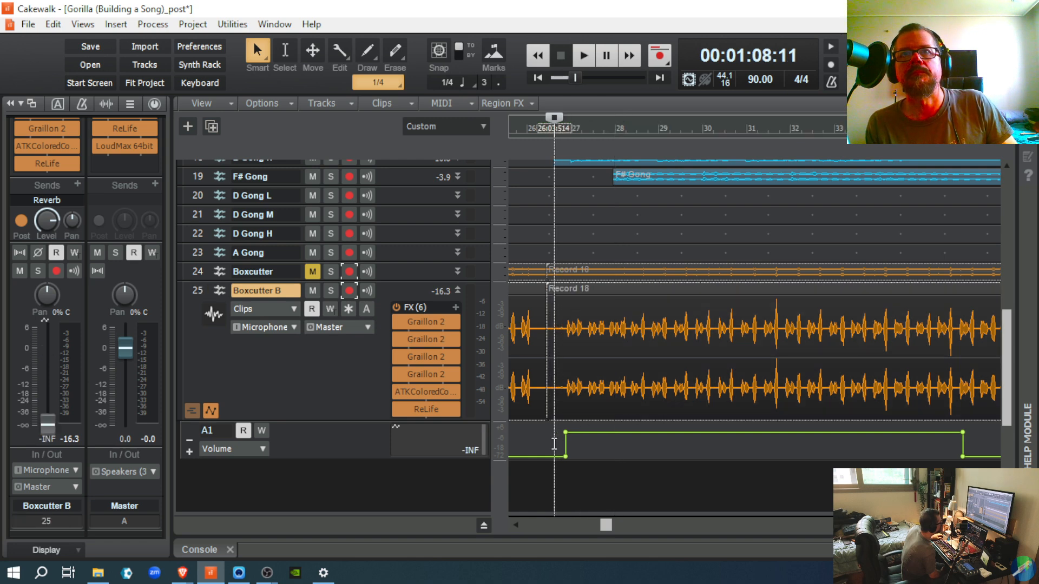
drag(565, 431, 566, 425)
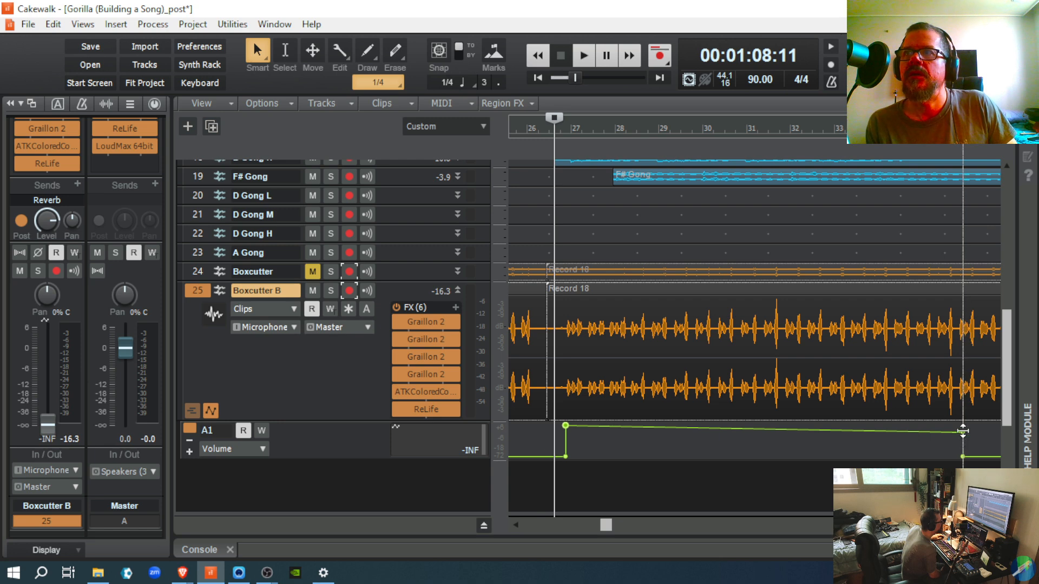
drag(962, 432, 961, 417)
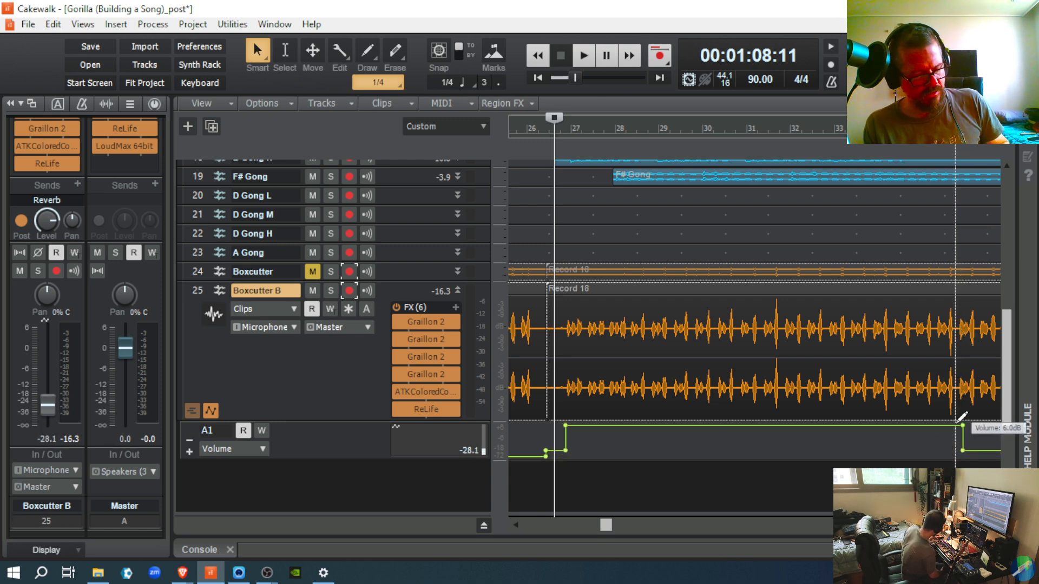
key(ctrl+z)
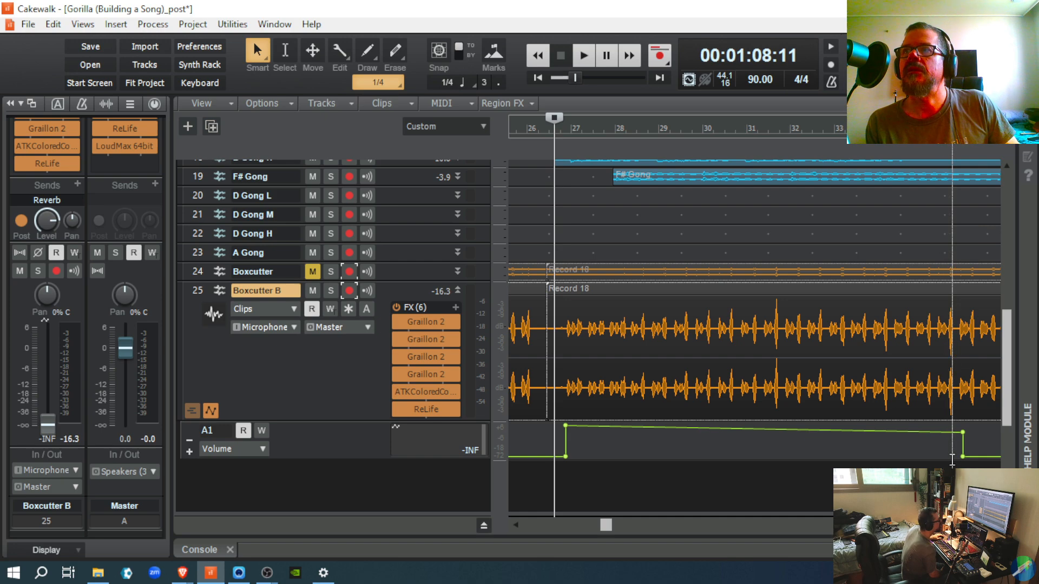
click(987, 444)
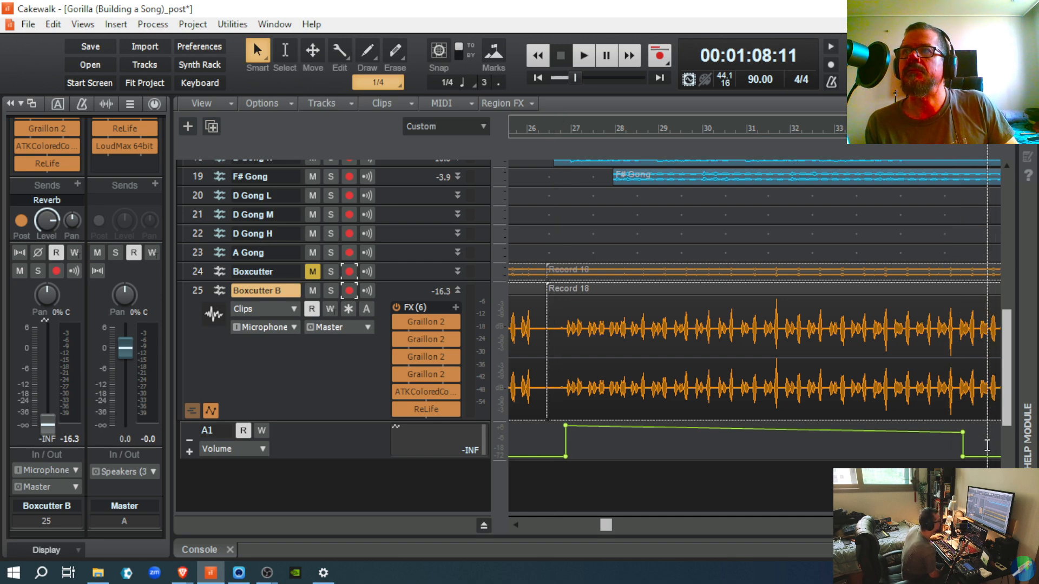
click(962, 433)
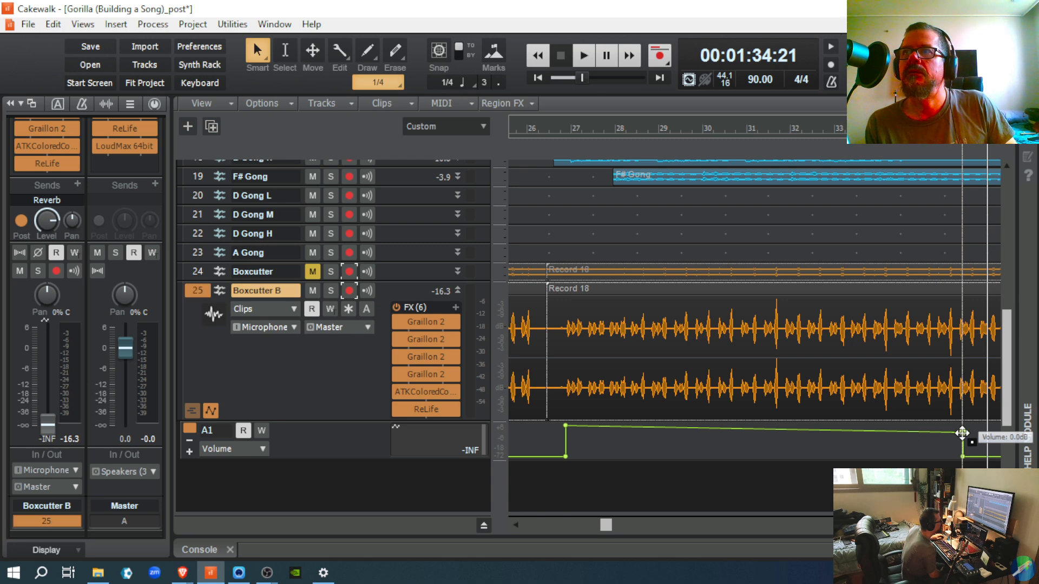
drag(962, 432, 967, 425)
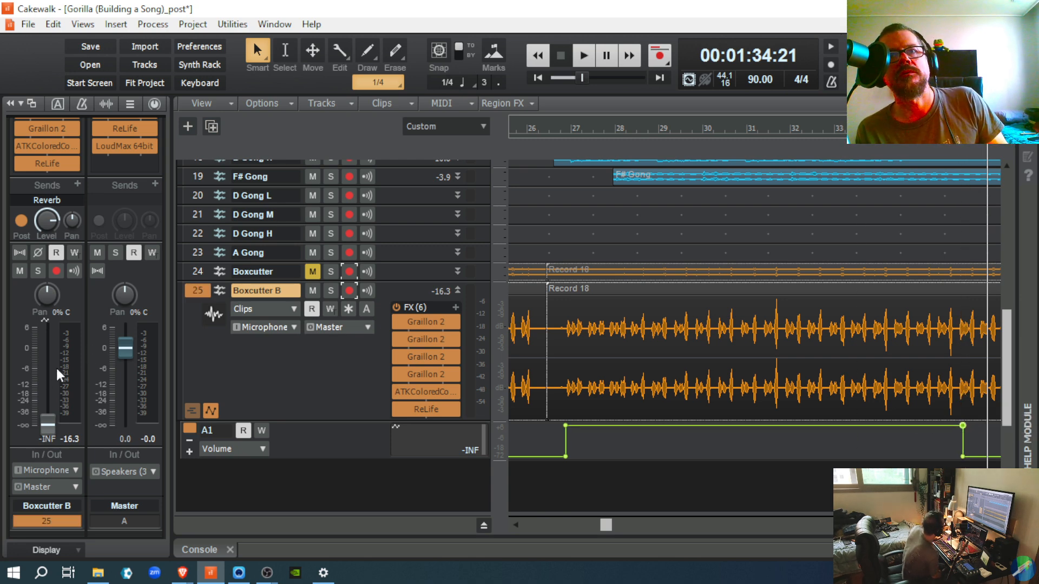
Step: Play the mix from just before measure 27 to check the boosted Boxcutter B with the original Boxcutter muted
click(554, 447)
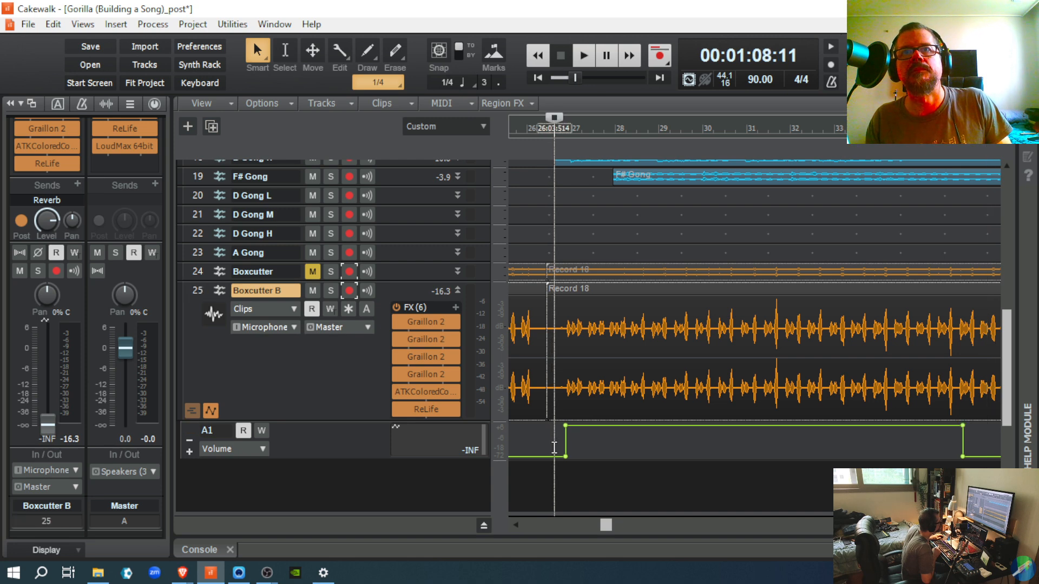
key(space)
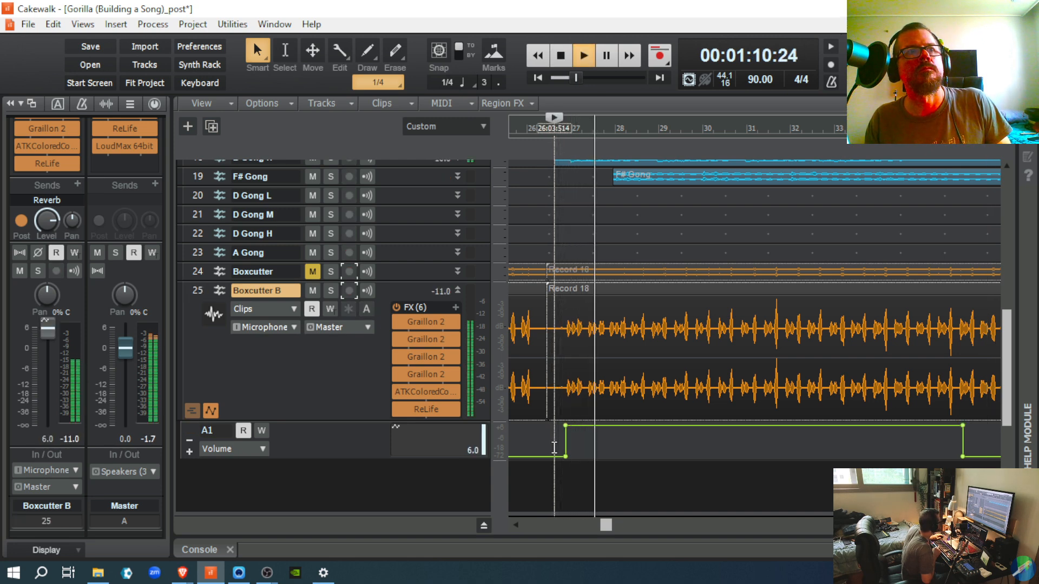
key(space)
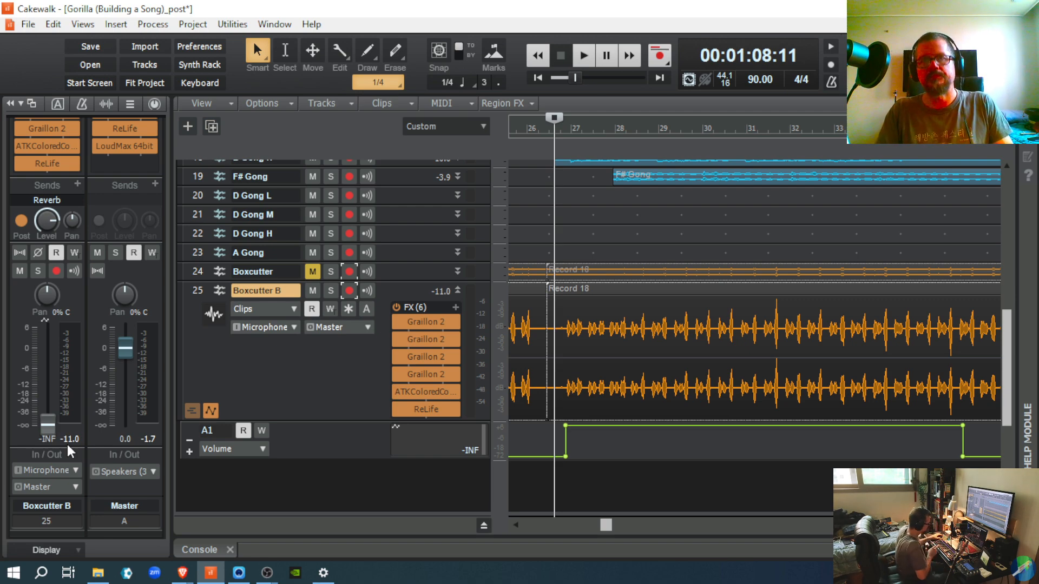
Step: Replay the same section and unmute the Boxcutter track (24) during playback to hear both layers together
key(space)
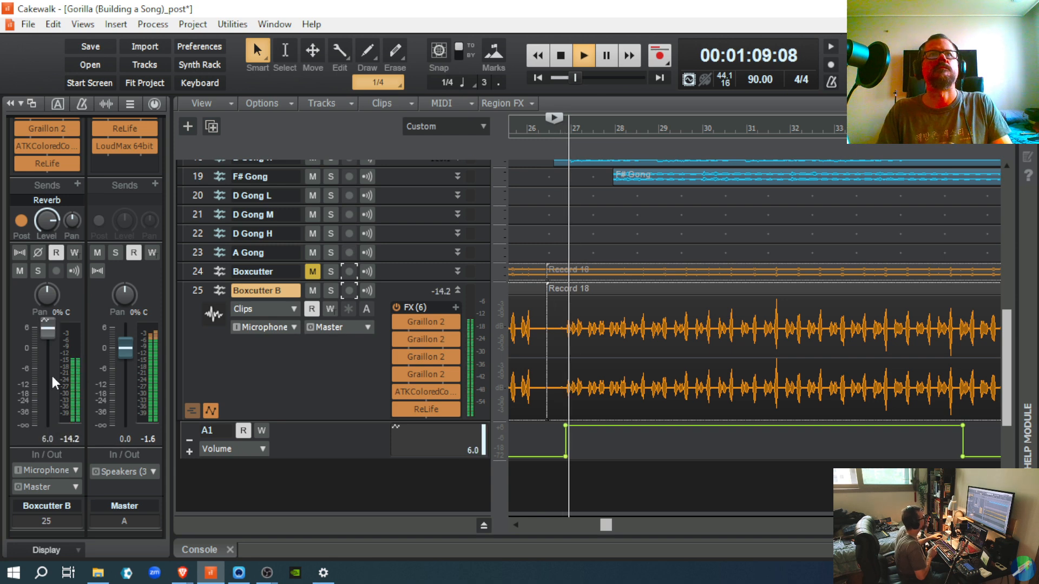
click(312, 271)
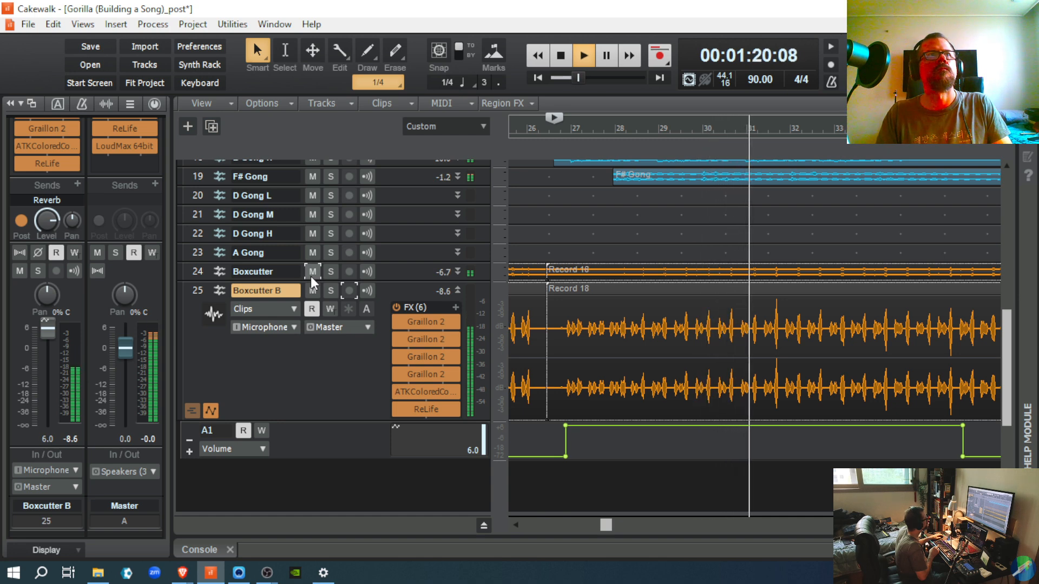
key(space)
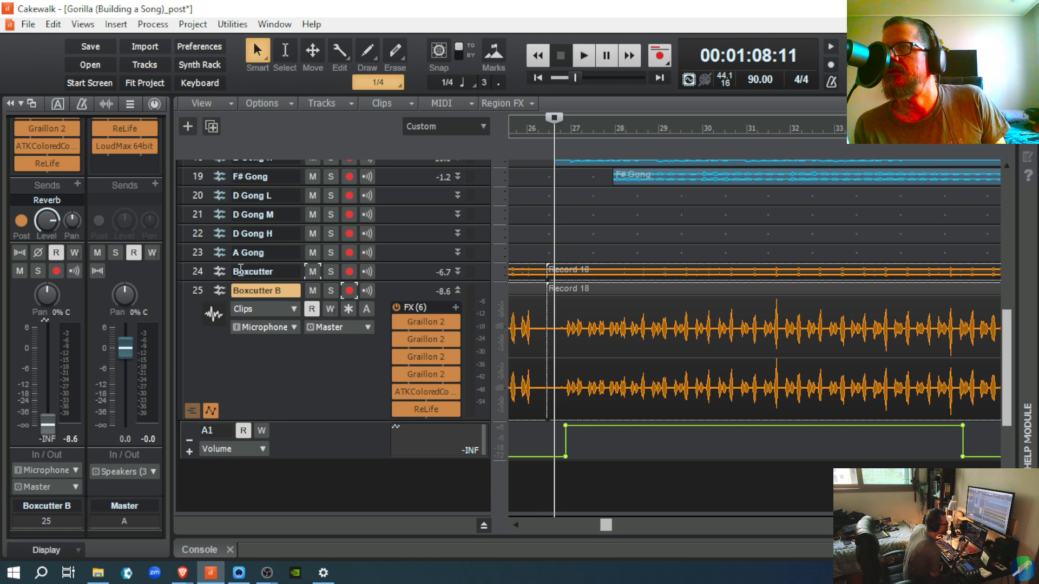
Step: Review the send destinations available for Boxcutter B and examine the buses' effect chains in the console
click(77, 184)
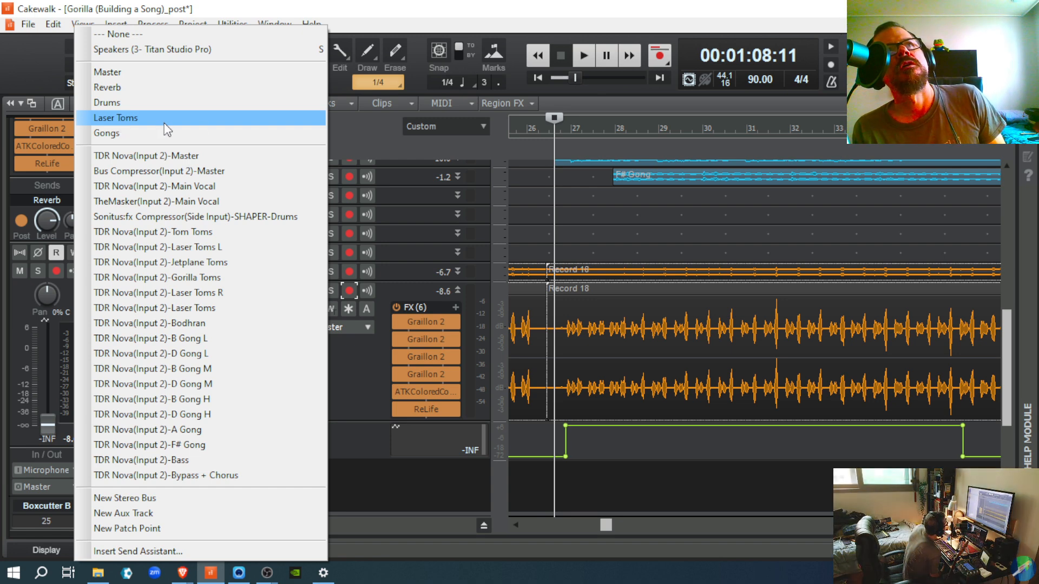
click(360, 132)
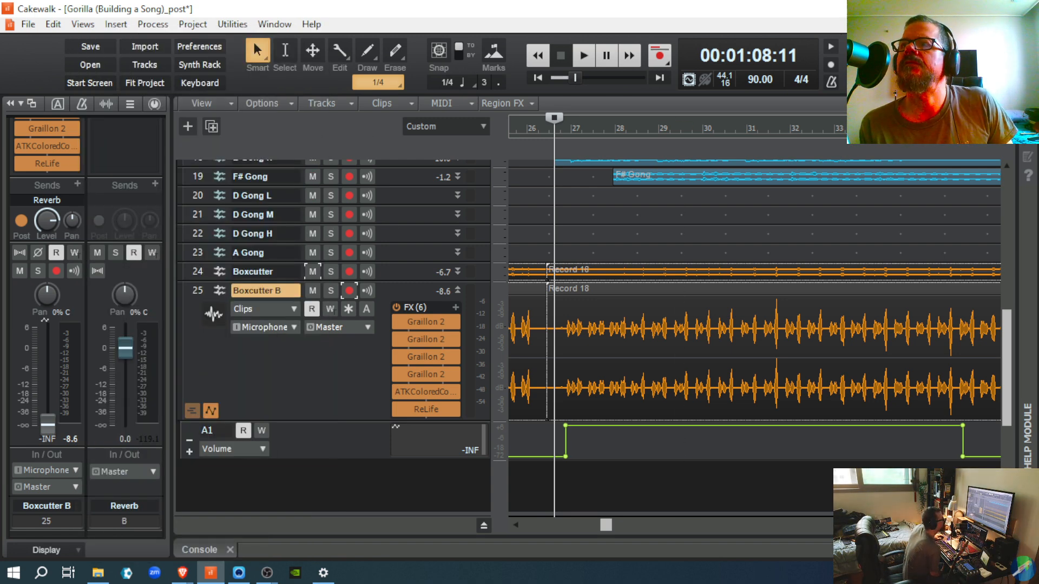
key(d)
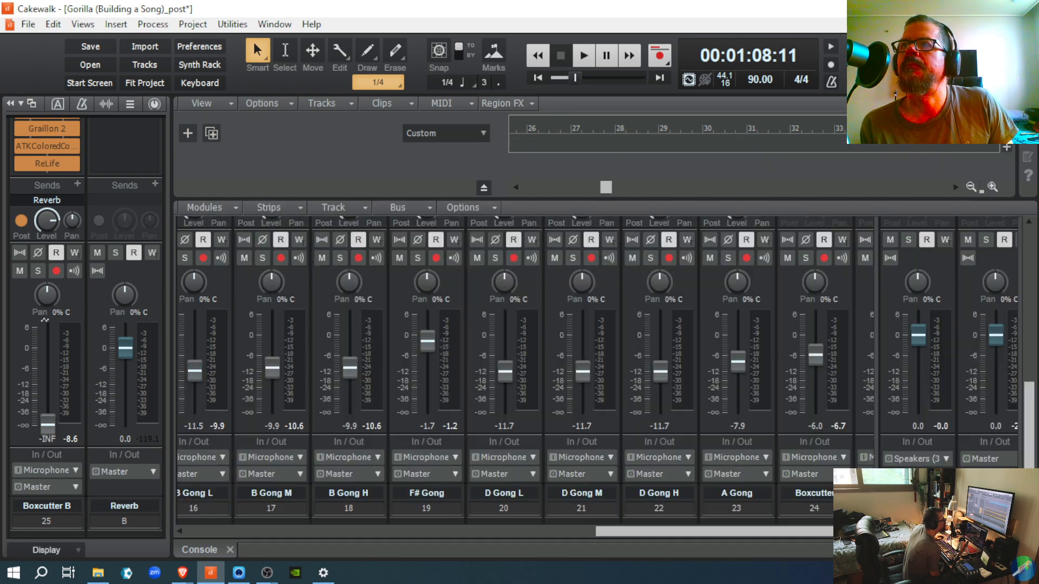
drag(909, 532, 958, 531)
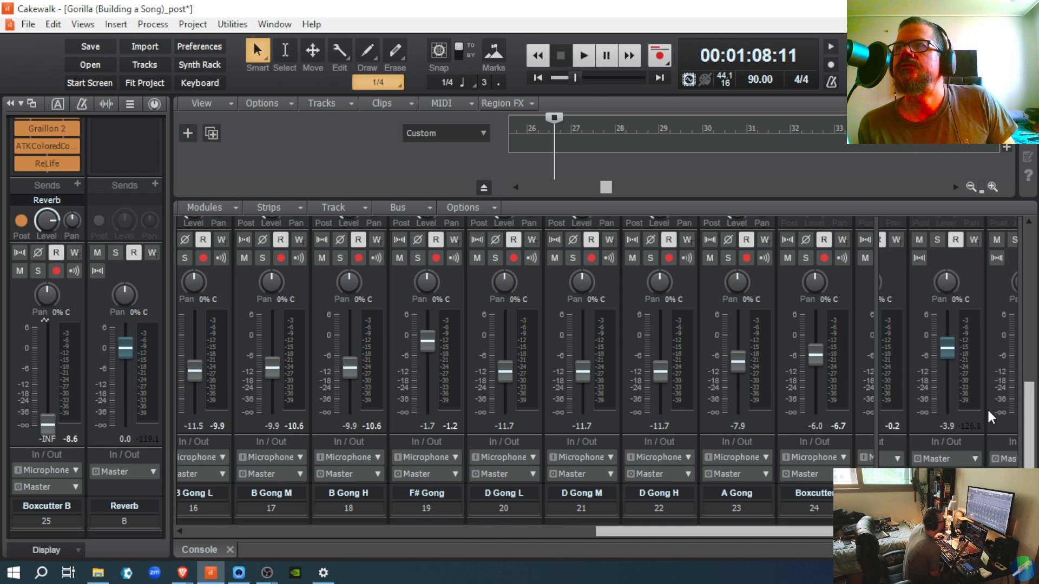
scroll(989, 417, up, 5)
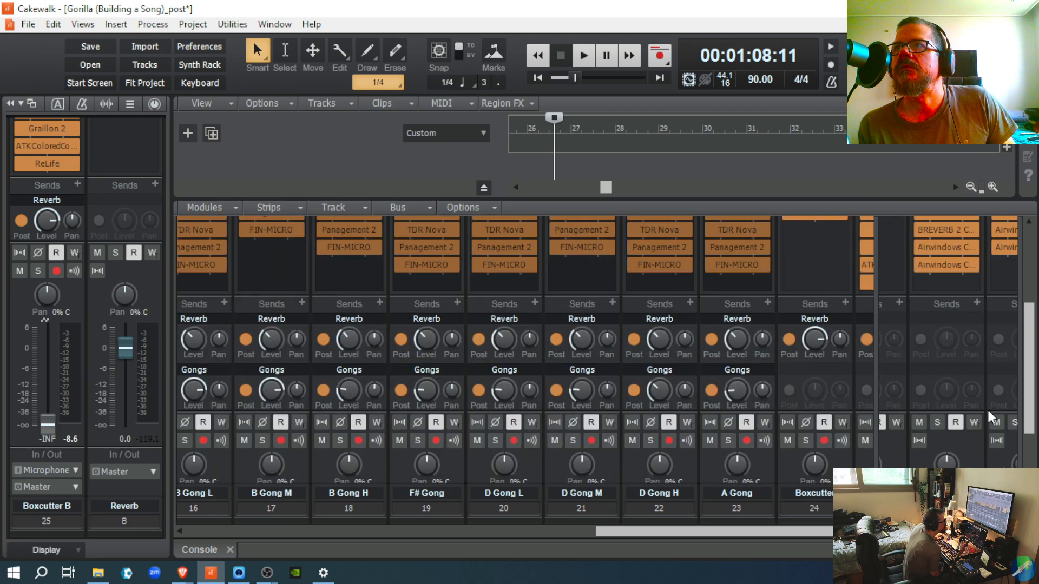
scroll(991, 417, up, 3)
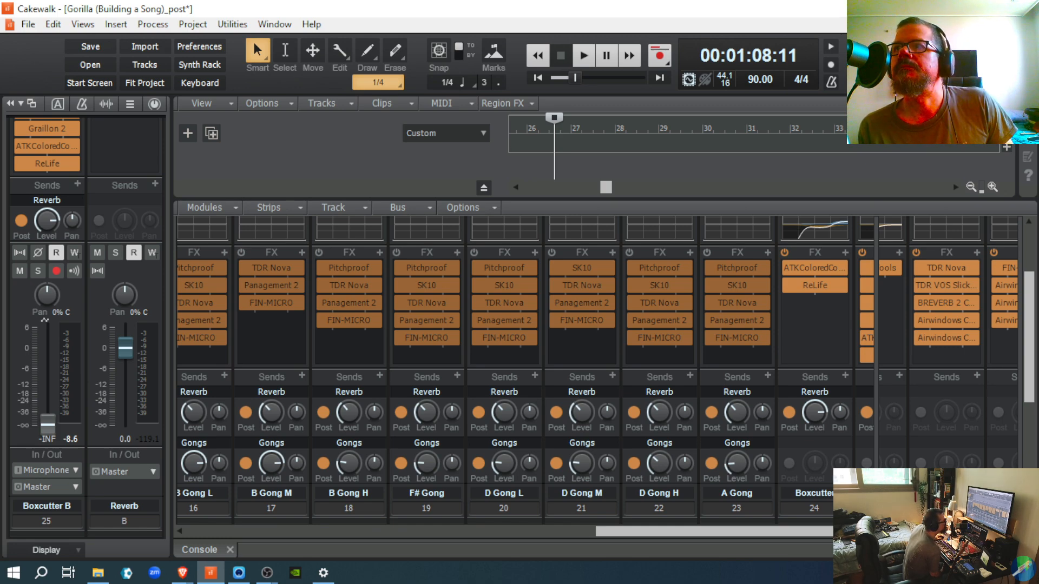
scroll(606, 350, down, 2)
scroll(606, 352, down, 4)
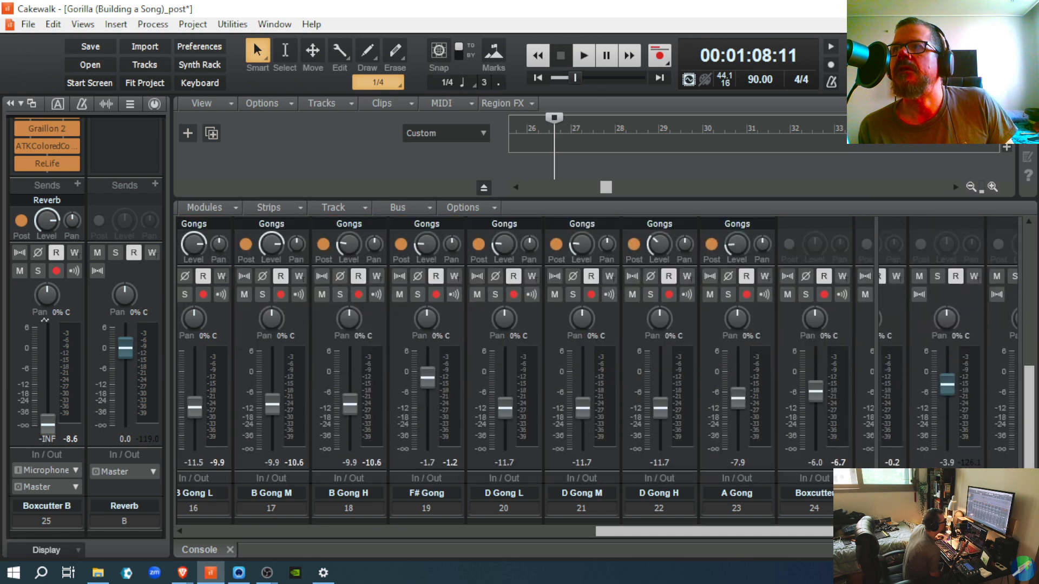
scroll(595, 351, up, 3)
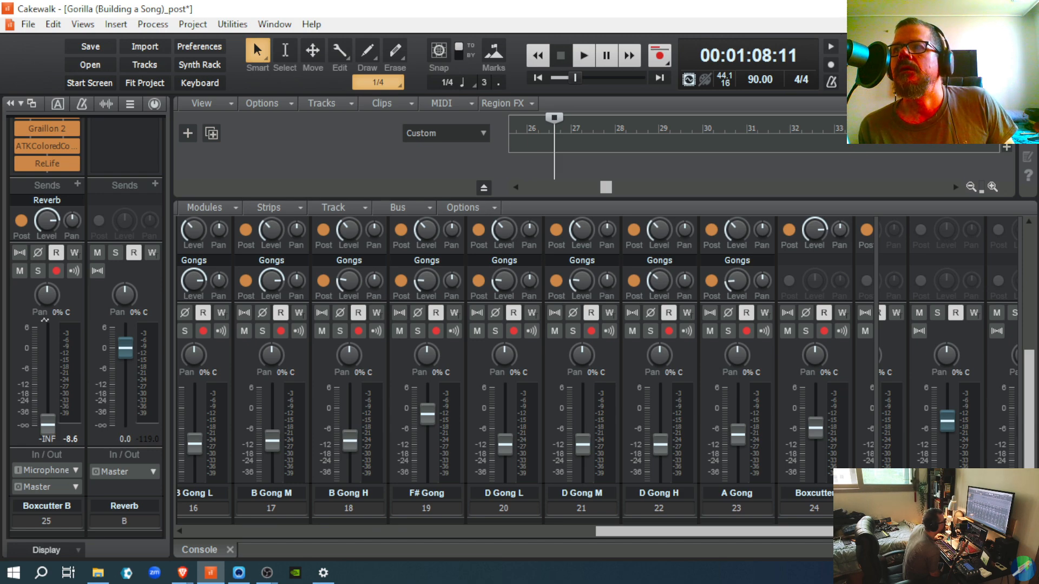
key(d)
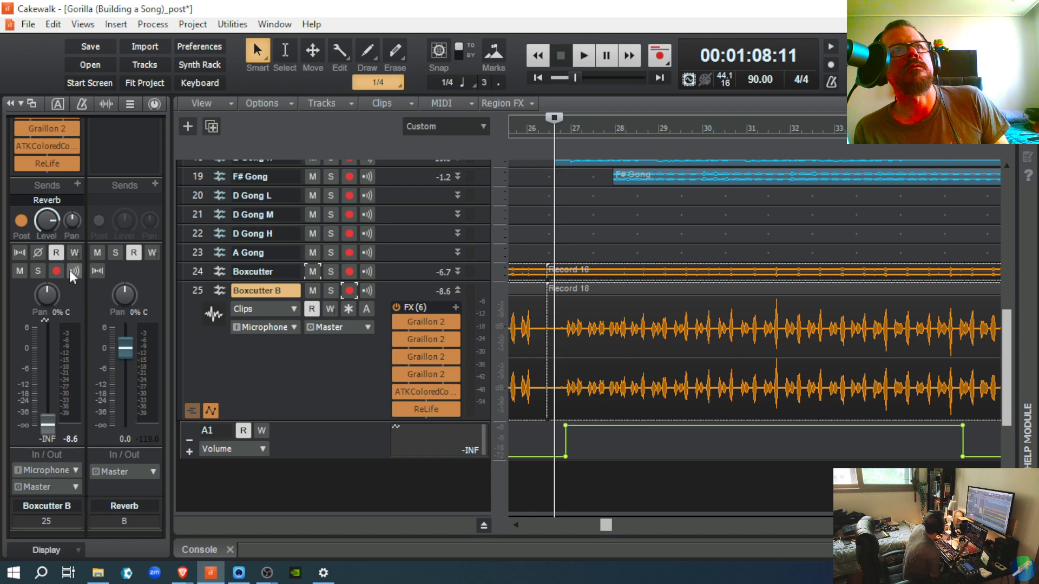
Step: Add a send to the Laser Toms bus on Boxcutter B and solo the track while the song plays
click(78, 184)
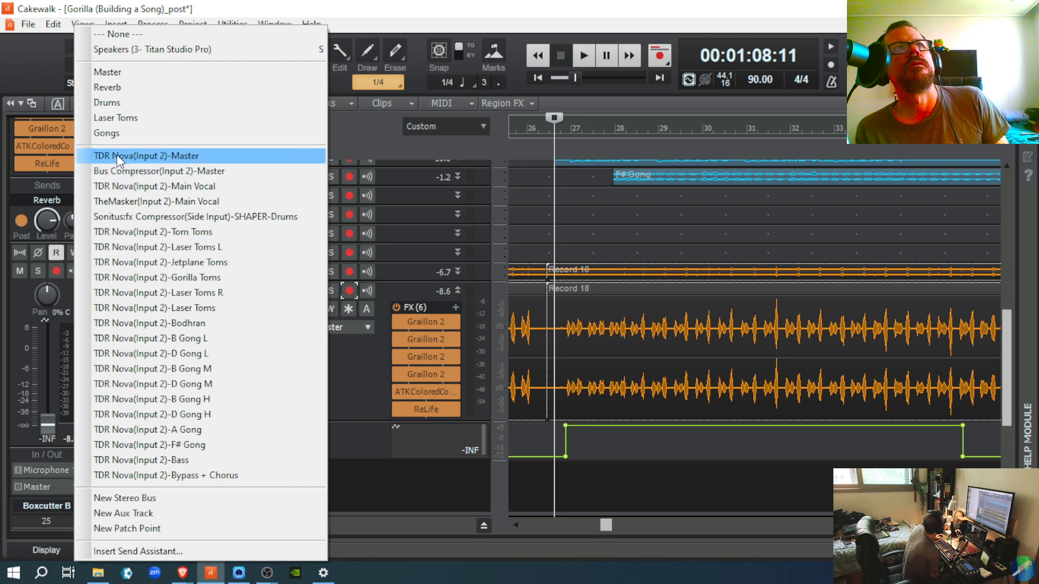
click(134, 117)
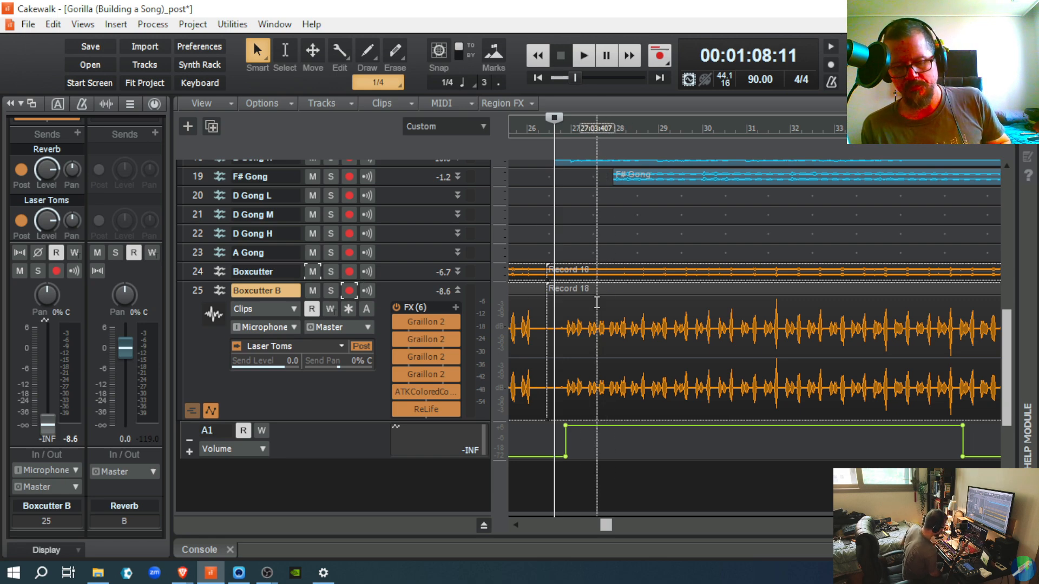
key(space)
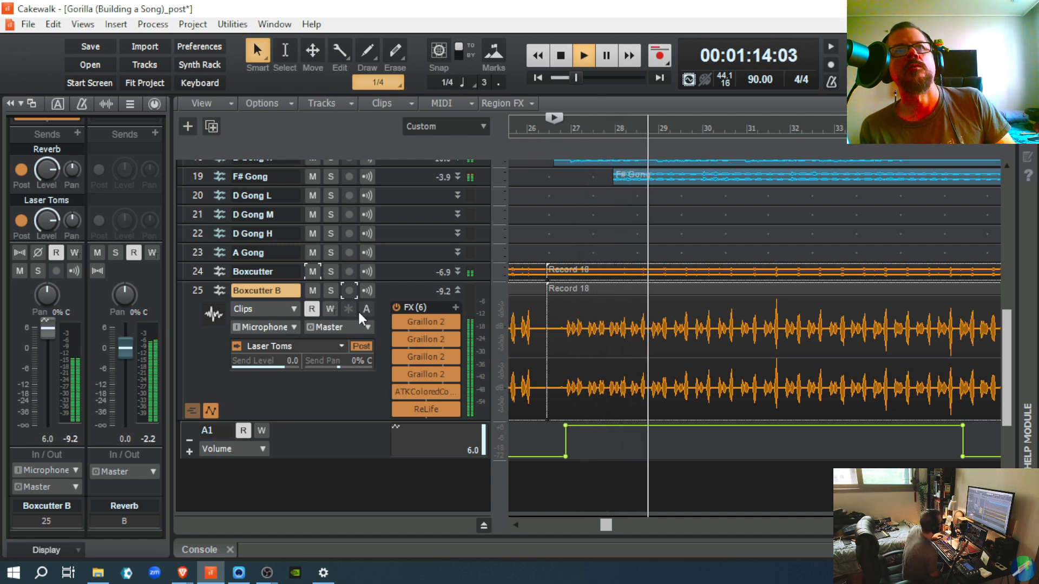
click(326, 293)
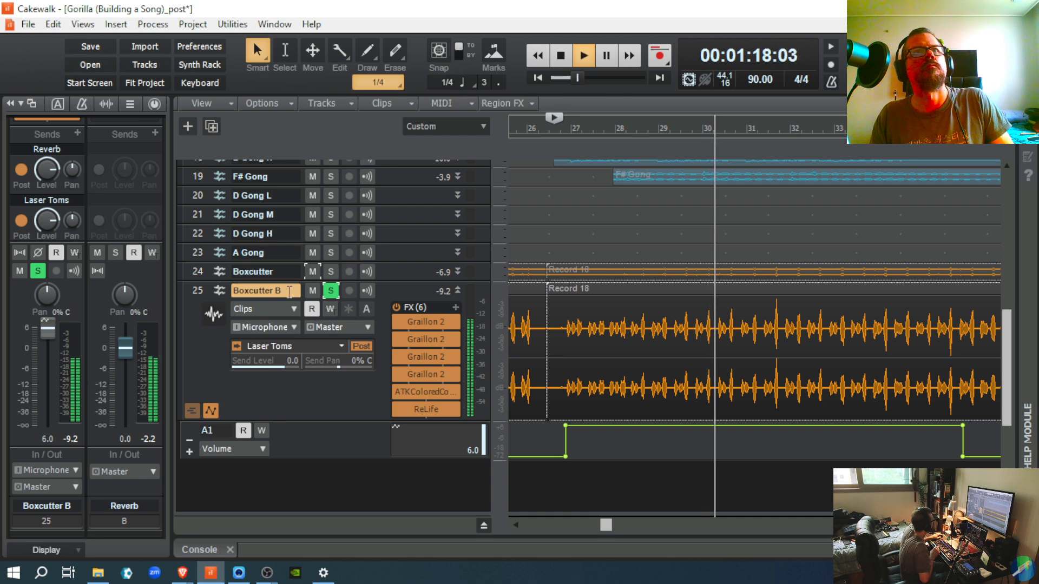
Step: Compare Boxcutter B without and with the Laser Toms send by lowering its level to -INF and restoring it to about 0.0
drag(47, 220, 47, 270)
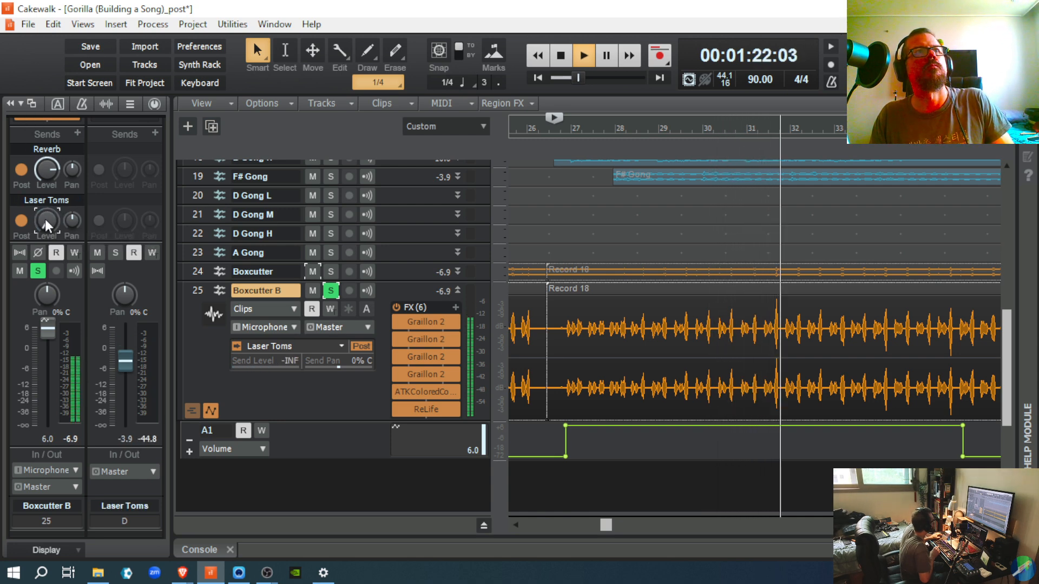
mouse_move(47, 221)
mouse_down()
mouse_move(47, 194)
mouse_move(44, 225)
mouse_up()
key(space)
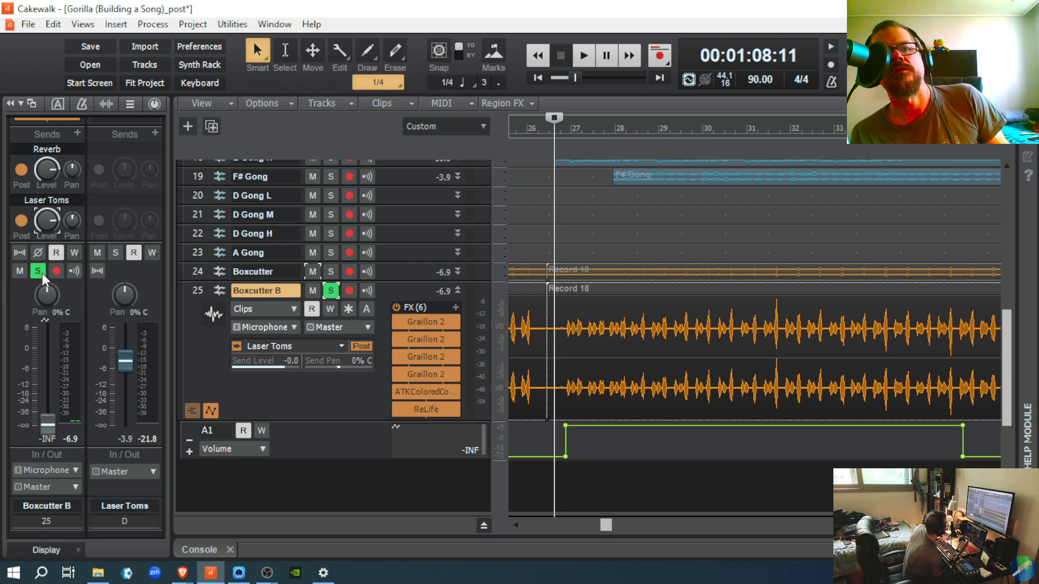
Step: Reassign Boxcutter B's Laser Toms send to the Drums bus
mouse_move(48, 220)
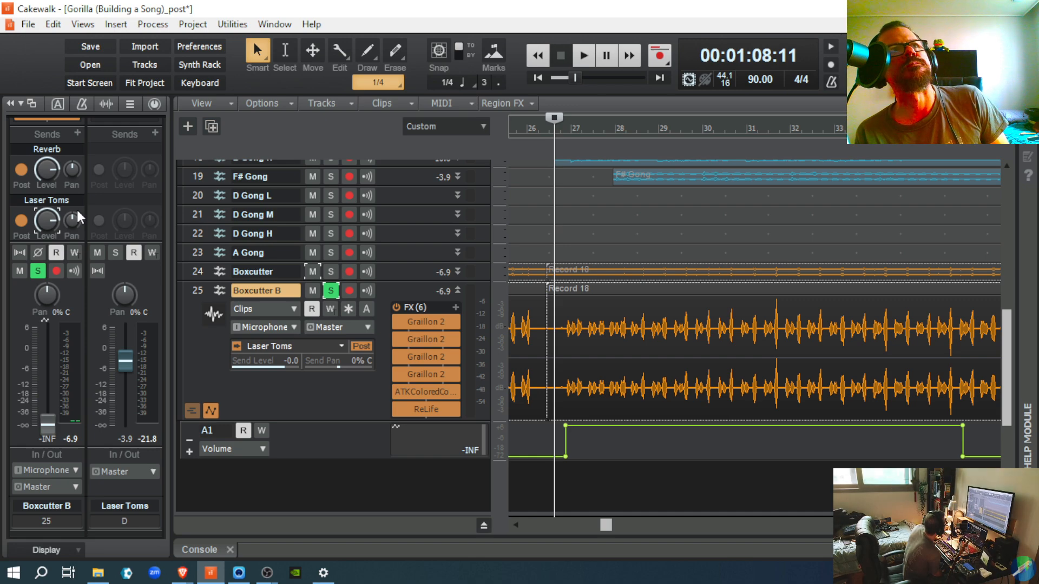
scroll(83, 202, up, 2)
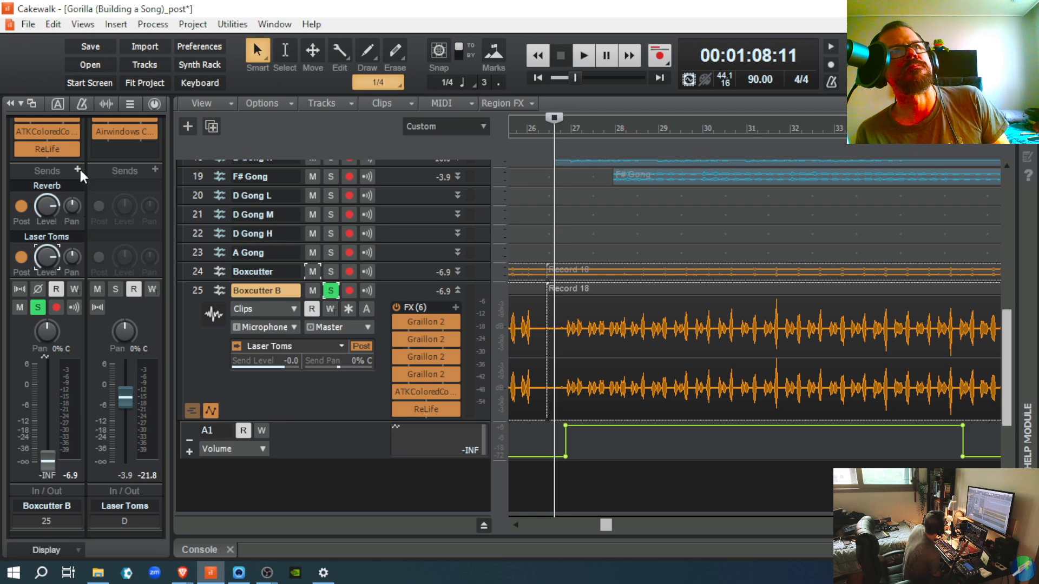
click(75, 238)
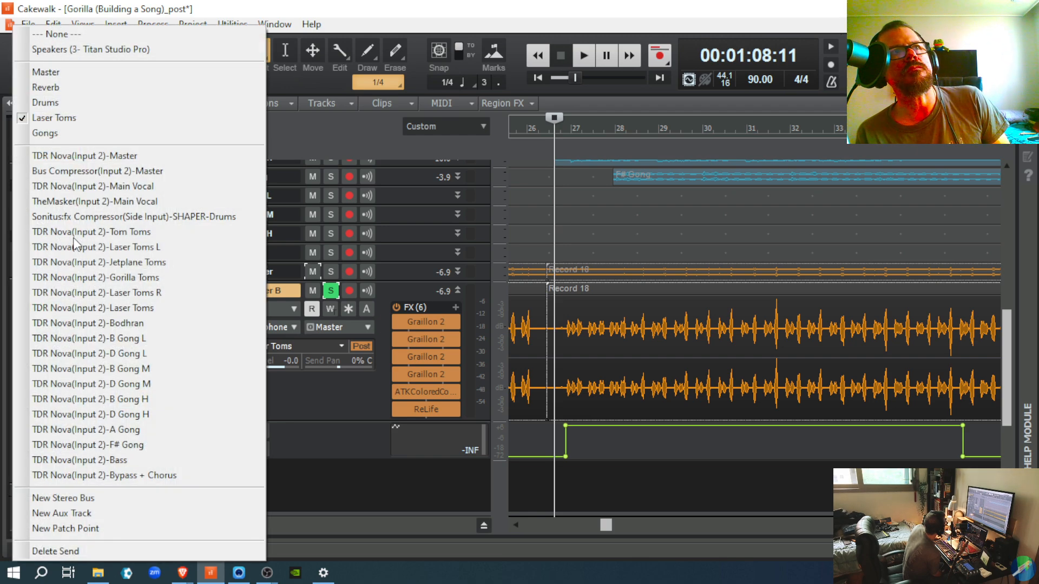
click(79, 107)
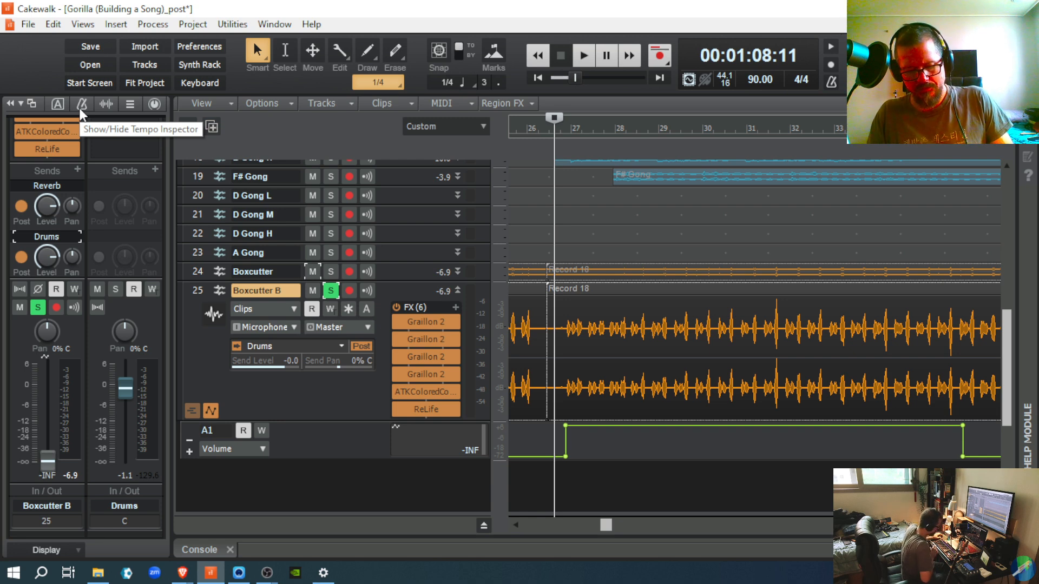
Step: Play the soloed Boxcutter B and compare it without and with the Drums send by lowering the level to -INF and resetting it to 0.0
key(space)
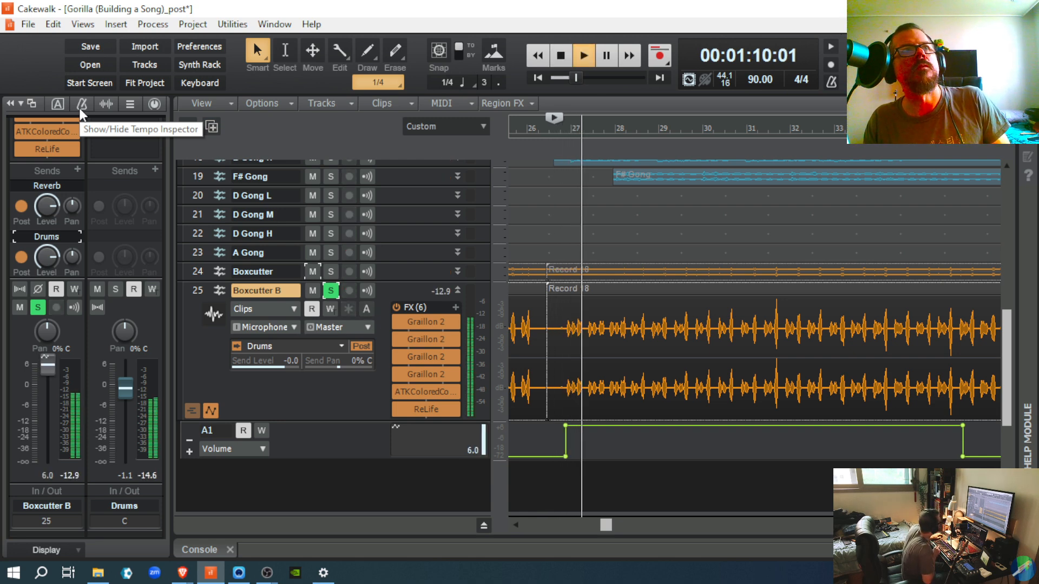
mouse_move(52, 261)
drag(49, 257, 49, 325)
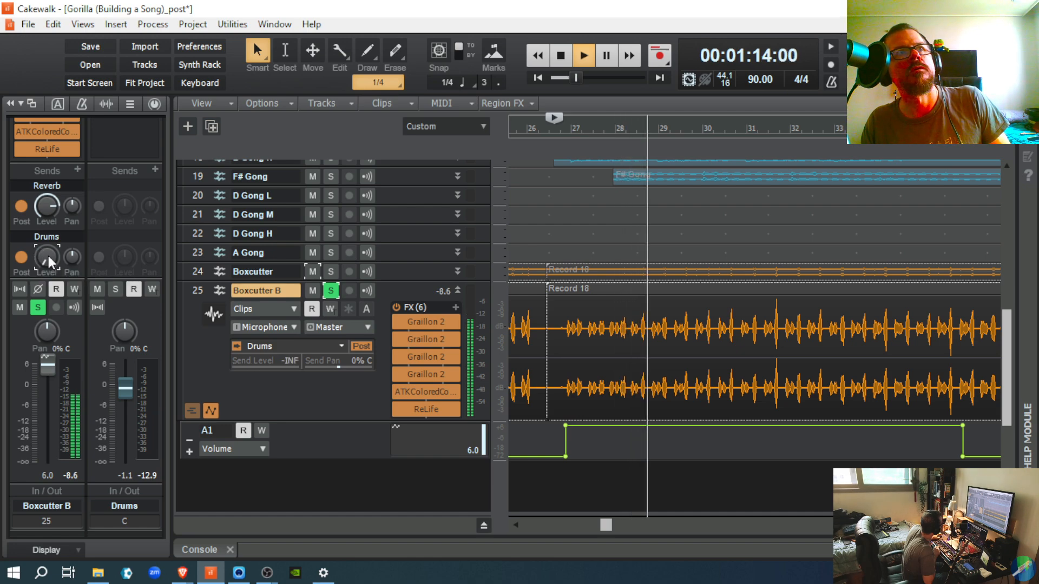
drag(48, 258, 48, 237)
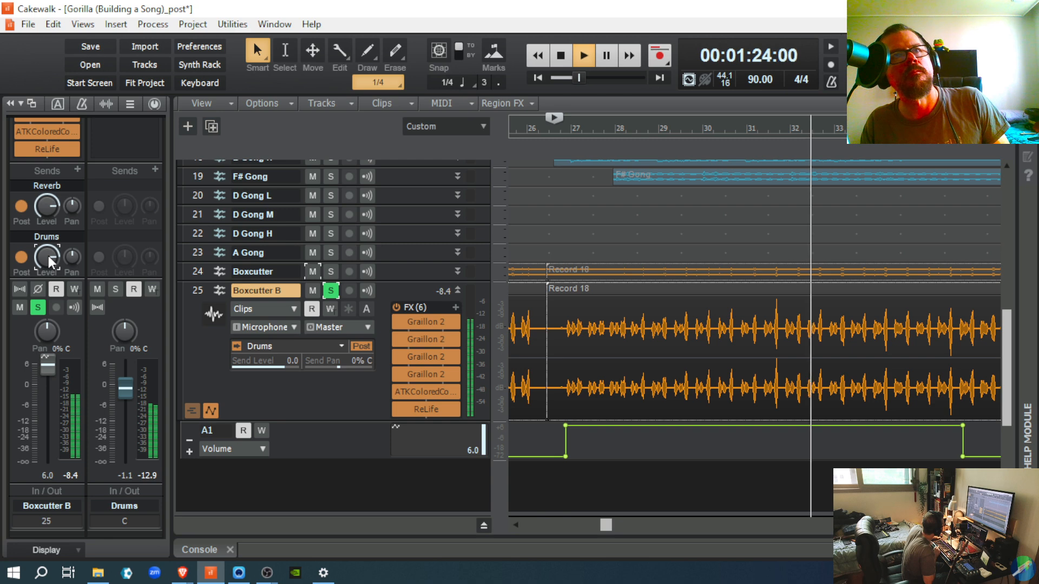
double_click(47, 255)
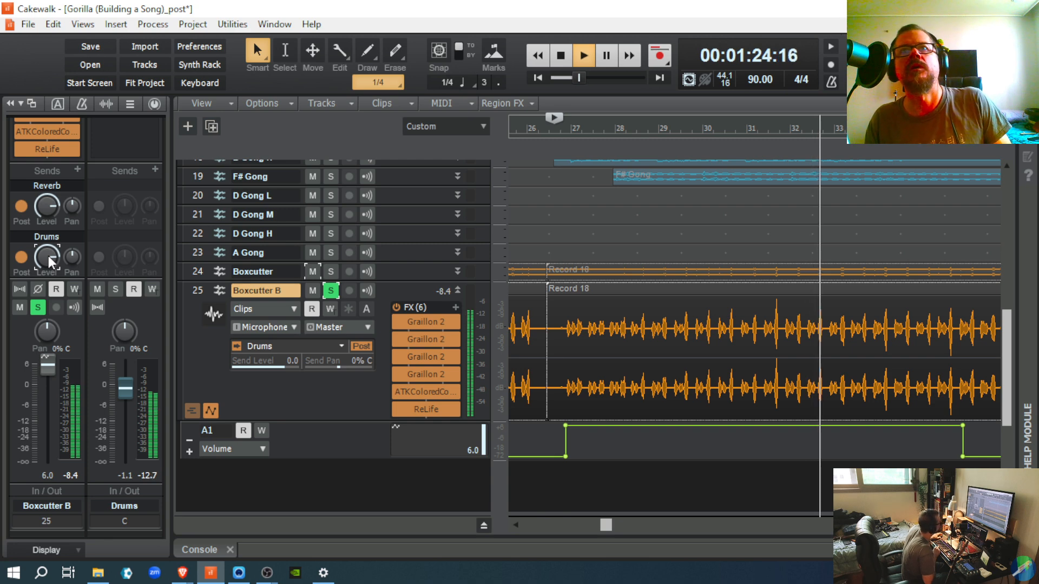
Step: Unsolo Boxcutter B and compare its Drums send in the full mix, lowering the level to -INF and resetting it to 0.0
click(331, 289)
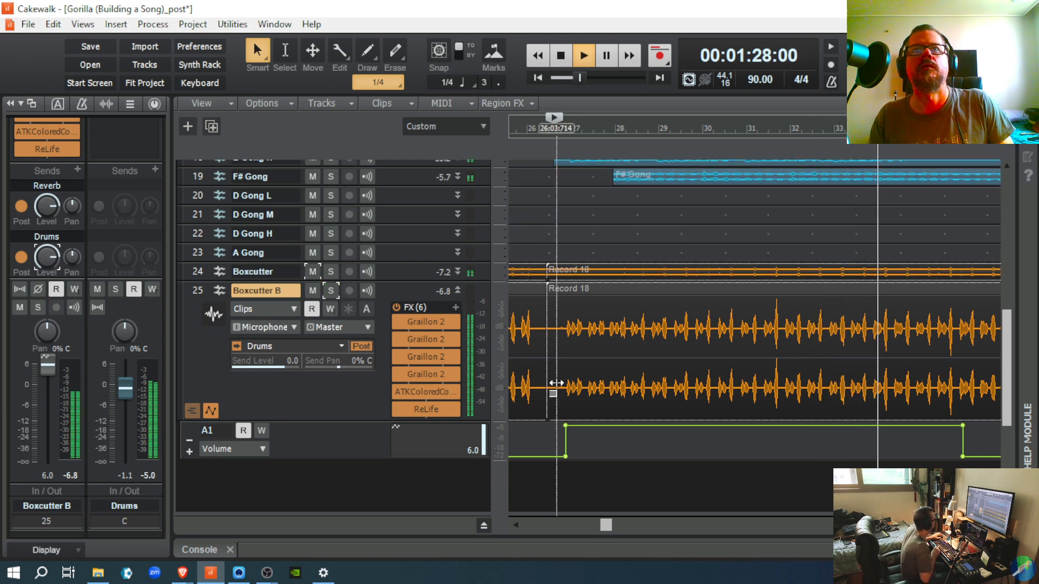
click(559, 386)
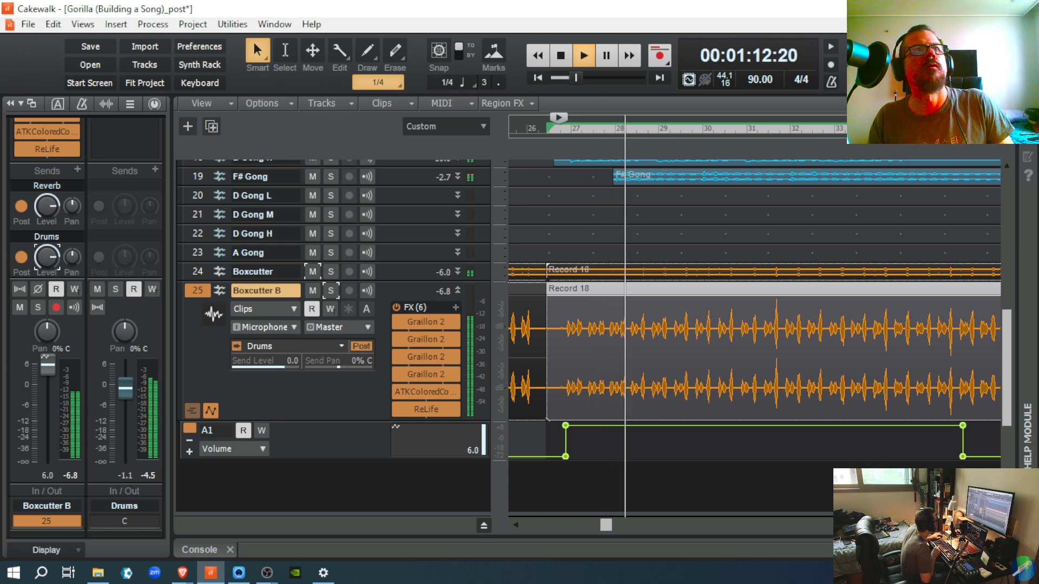
drag(43, 254, 43, 325)
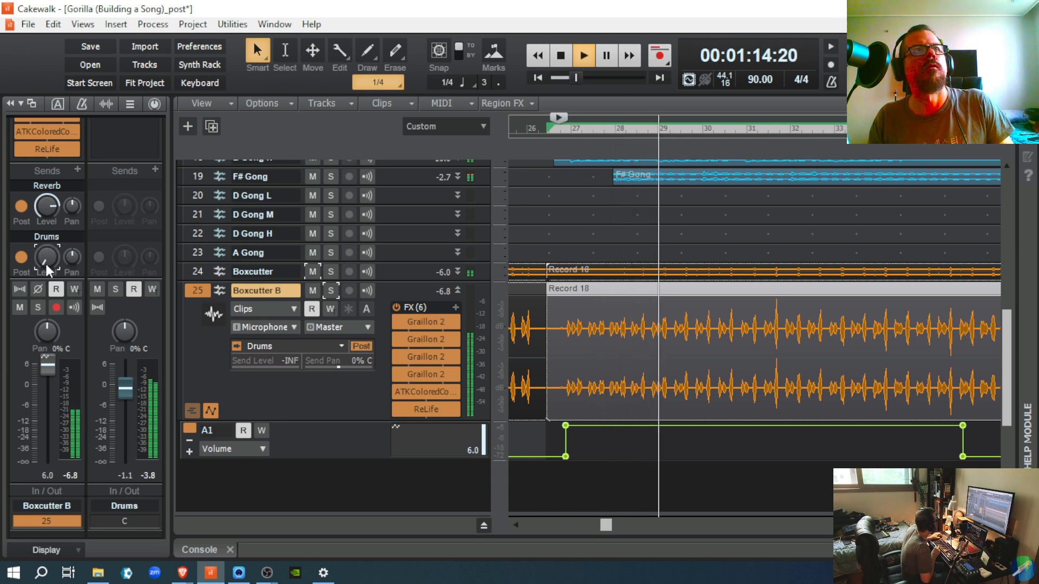
drag(47, 264, 46, 235)
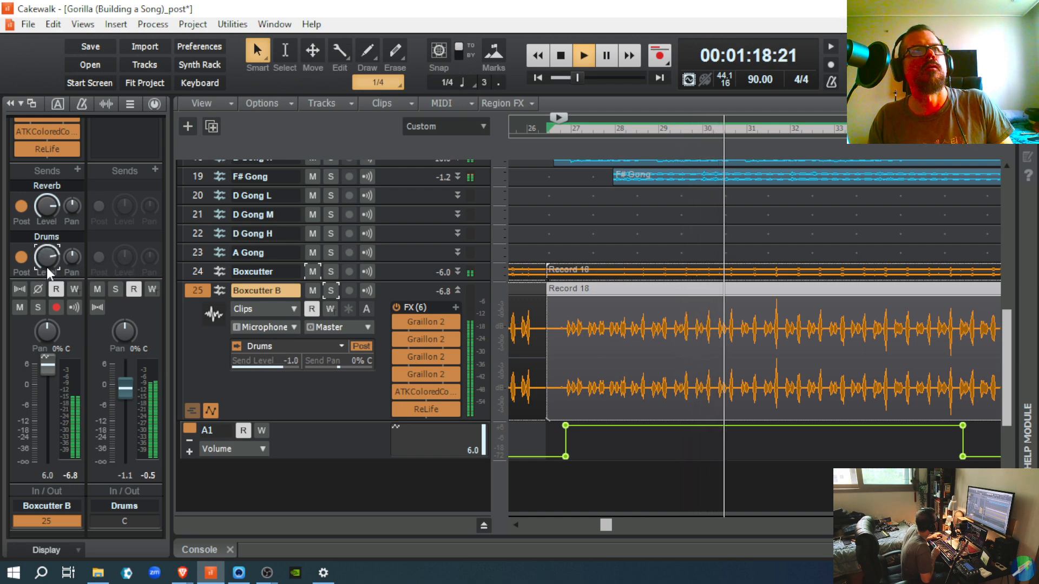
double_click(50, 261)
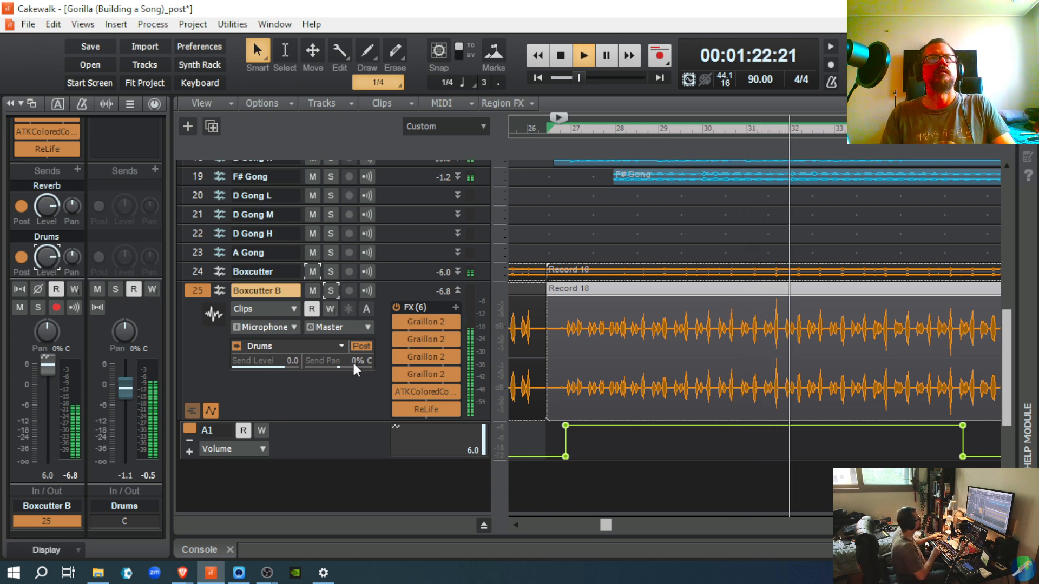
Step: Compare the full mix with Boxcutter B muted and unmuted, and stop playback
click(313, 290)
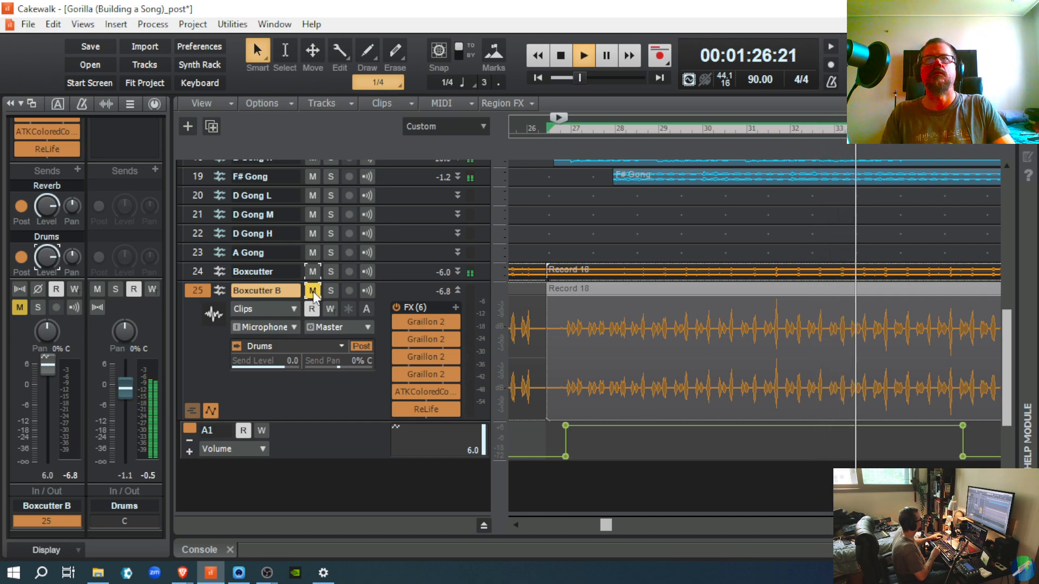
click(313, 291)
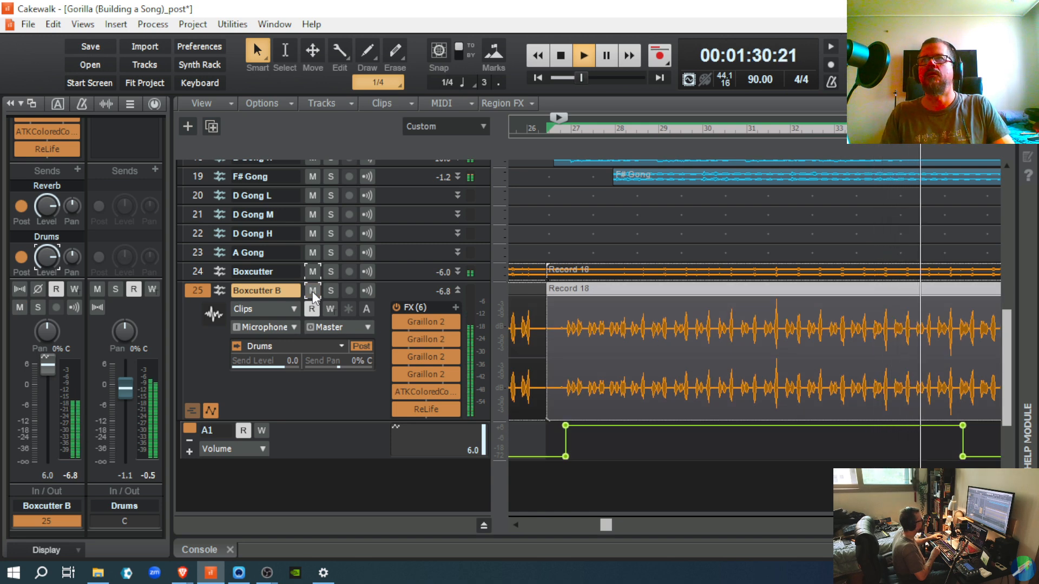
key(space)
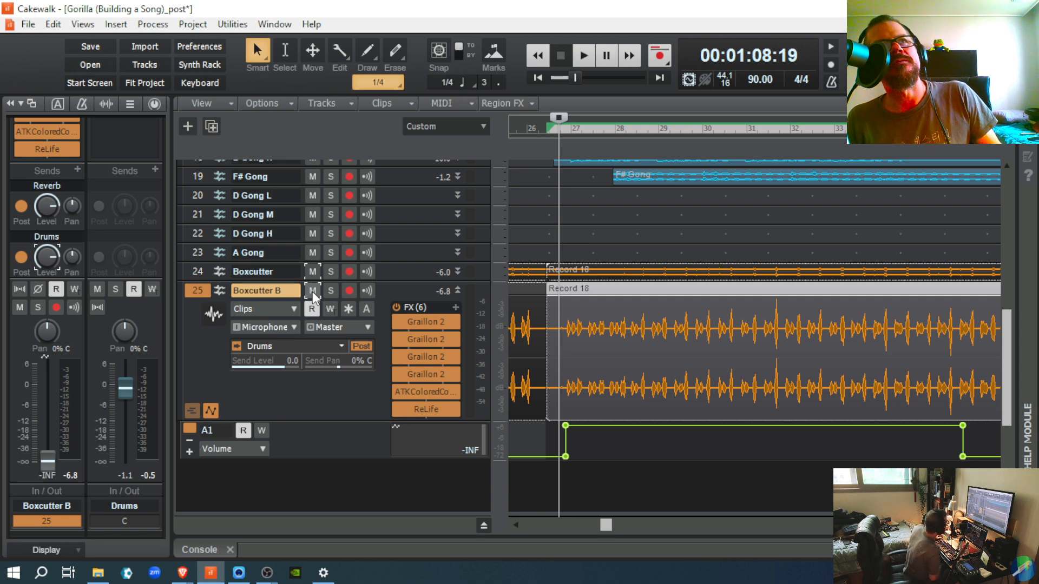
Step: Add a send to the Gongs bus on Boxcutter B
click(76, 165)
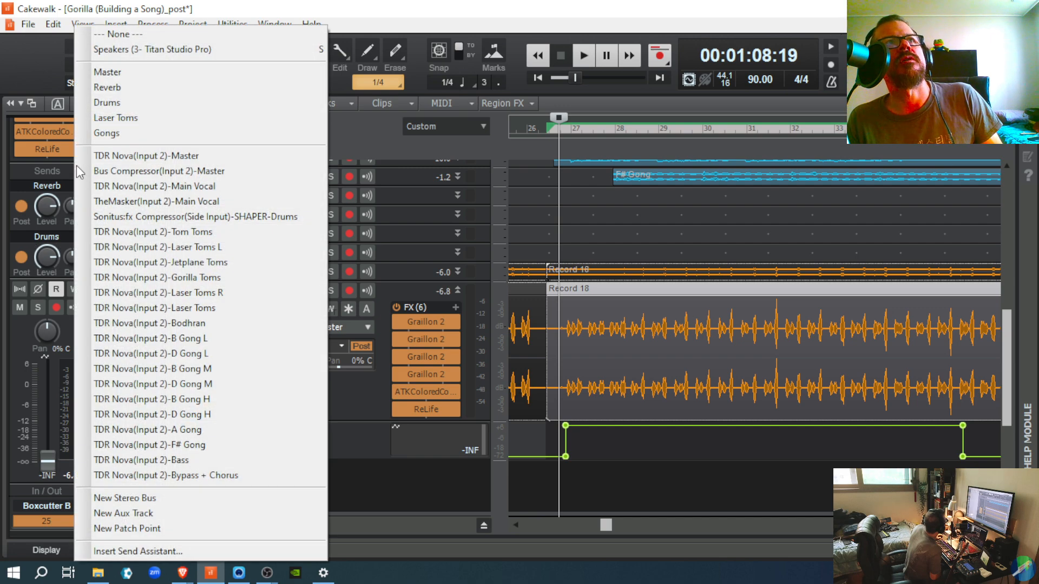
click(99, 133)
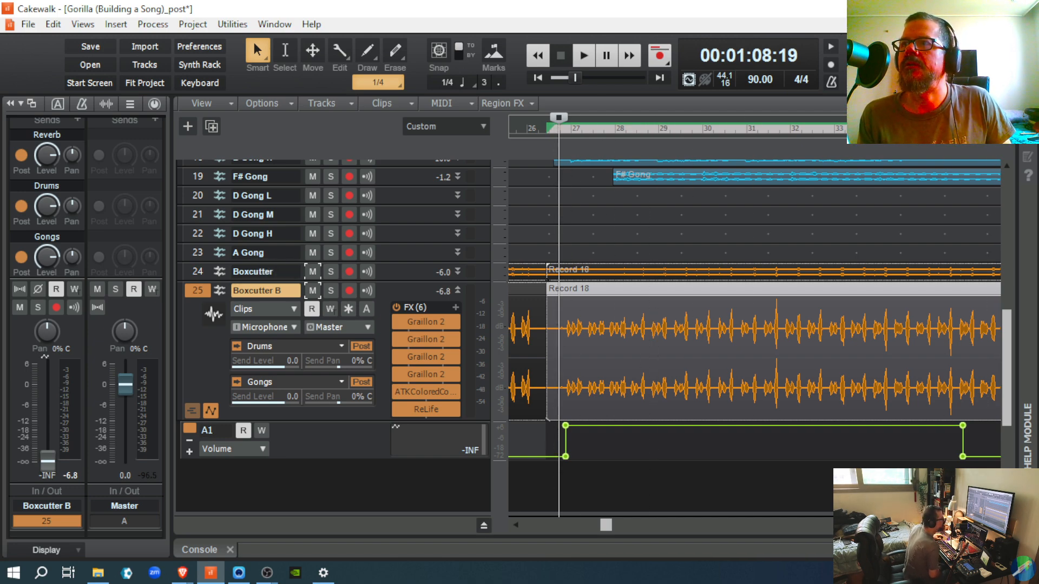
Step: Examine the buses' effect chains and levels in the console, including the Master, Reverb and Gongs buses, and return to the track view
key(d)
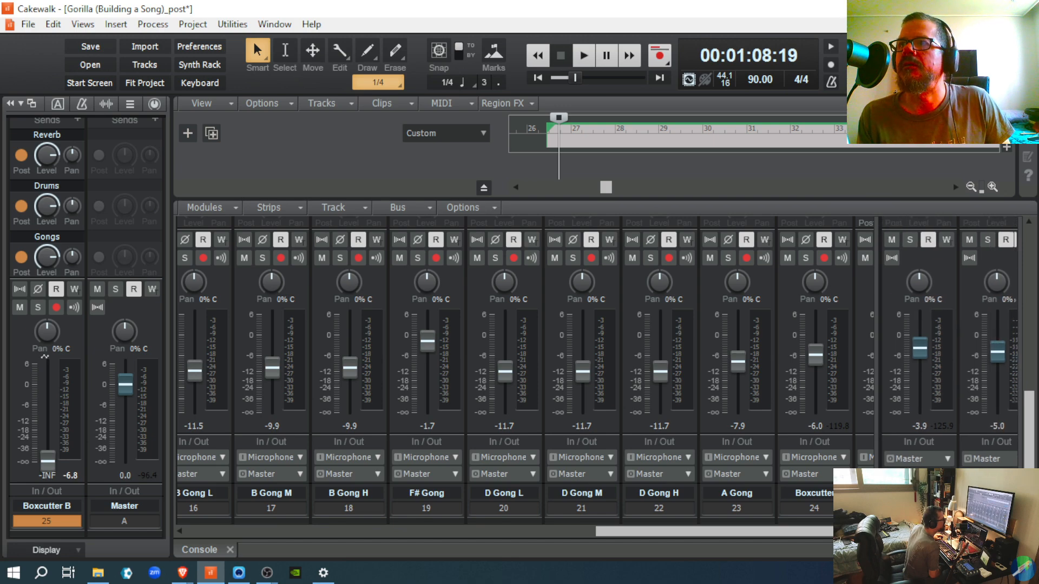
scroll(994, 464, up, 5)
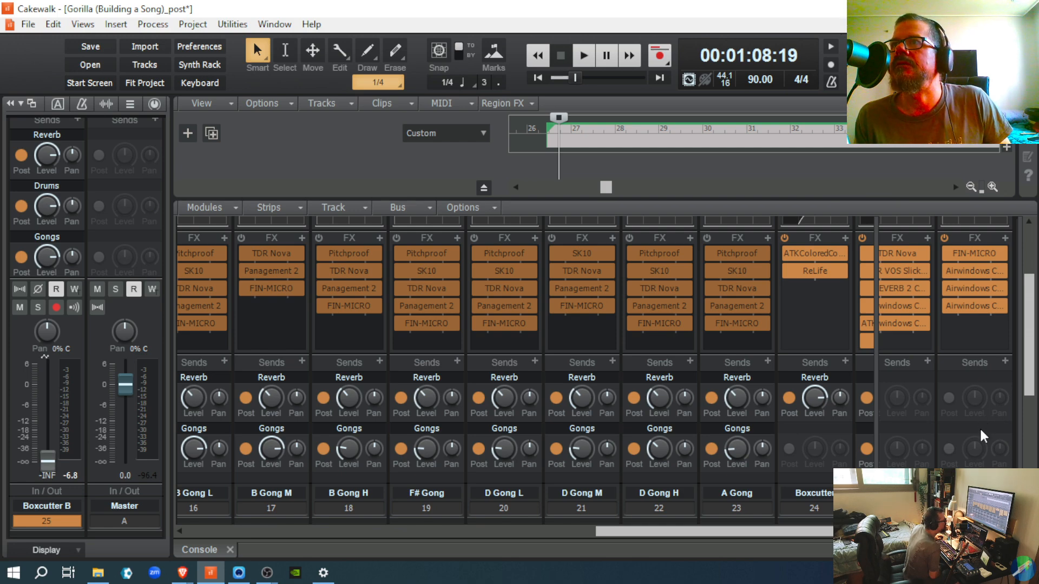
scroll(983, 436, down, 5)
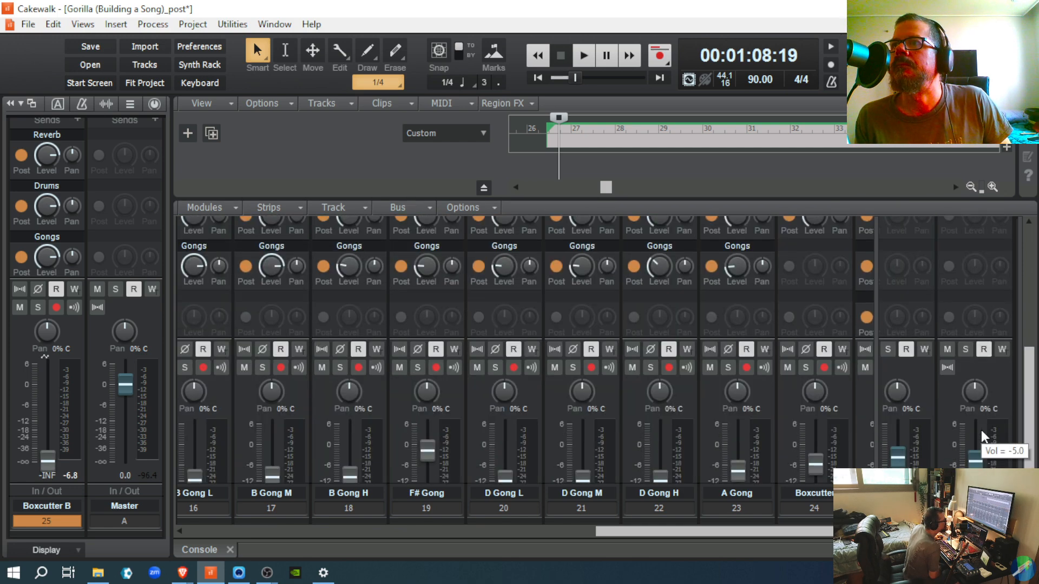
scroll(983, 437, up, 5)
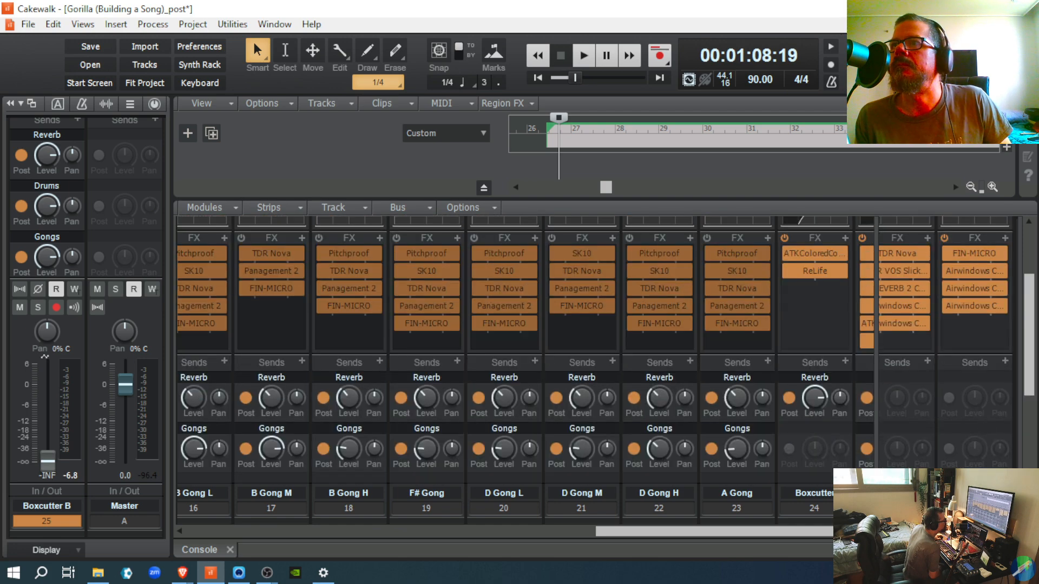
scroll(947, 346, left, 3)
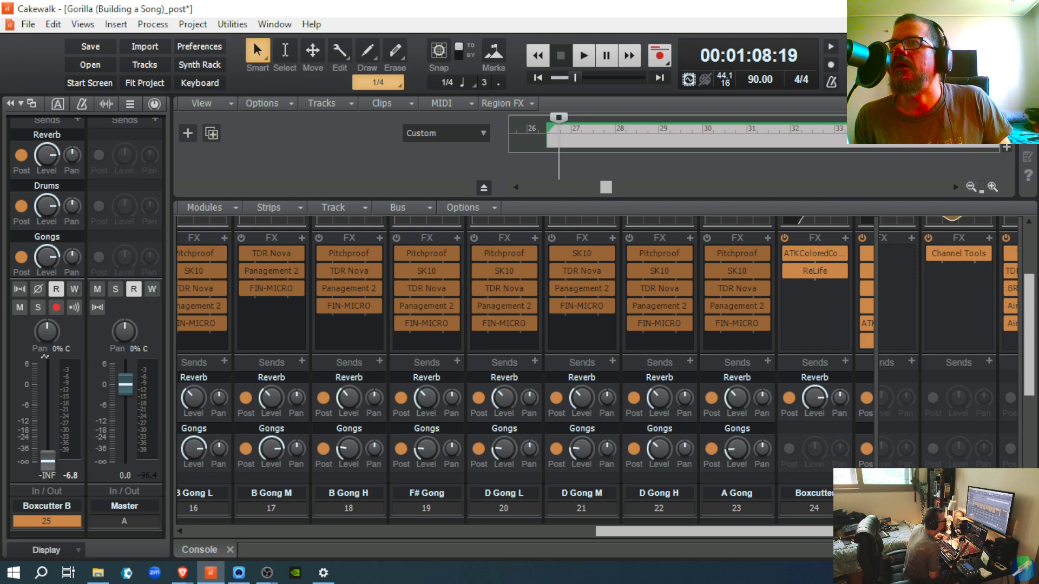
scroll(946, 347, right, 3)
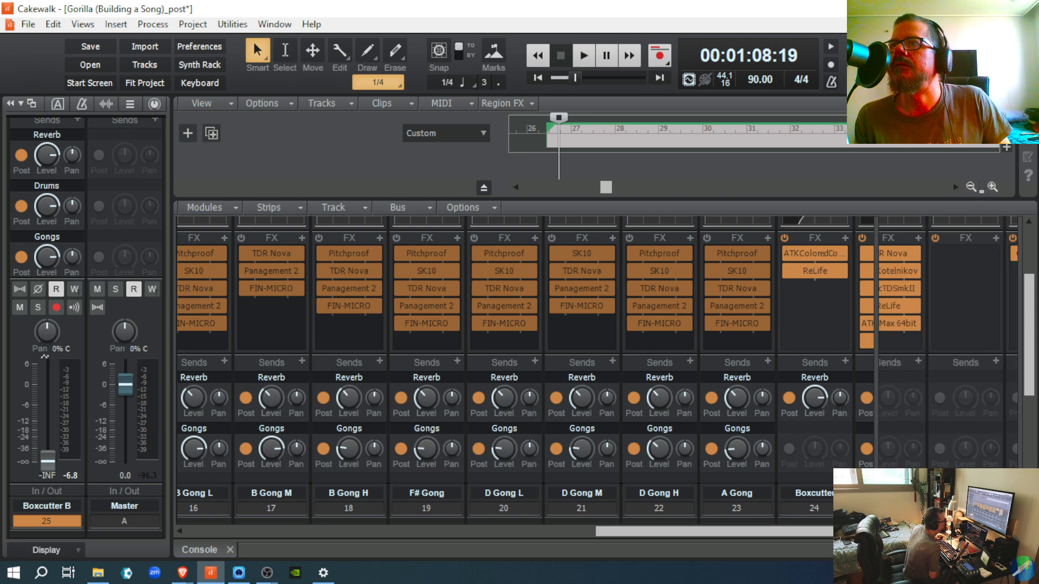
scroll(948, 342, left, 3)
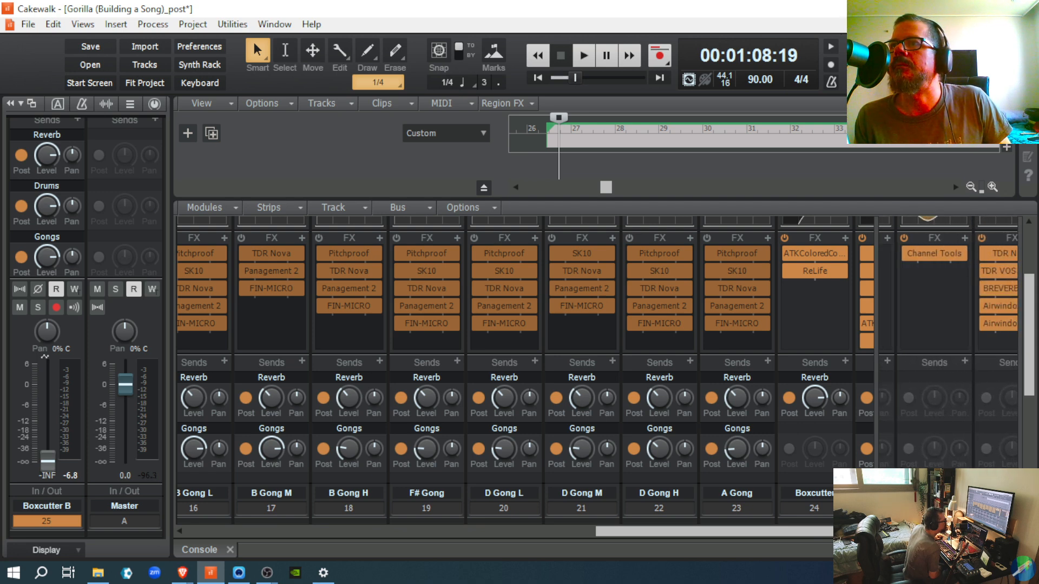
scroll(947, 293, right, 3)
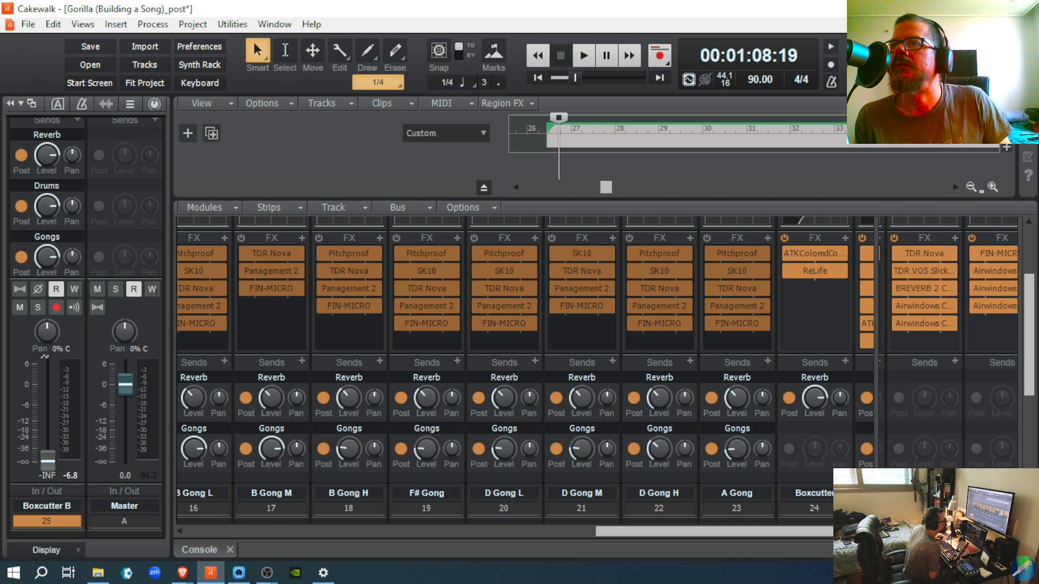
scroll(946, 292, left, 2)
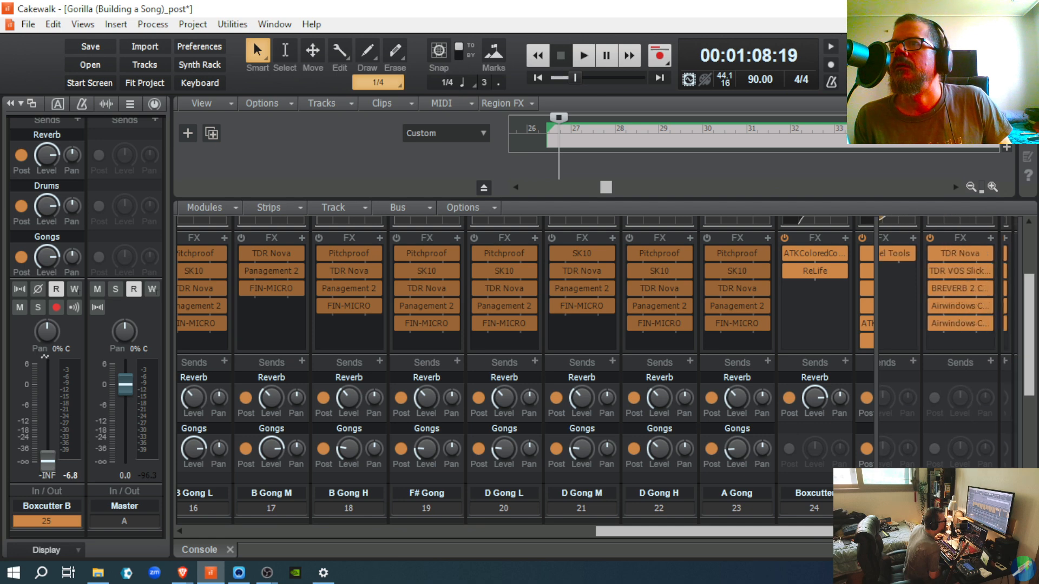
scroll(948, 343, left, 3)
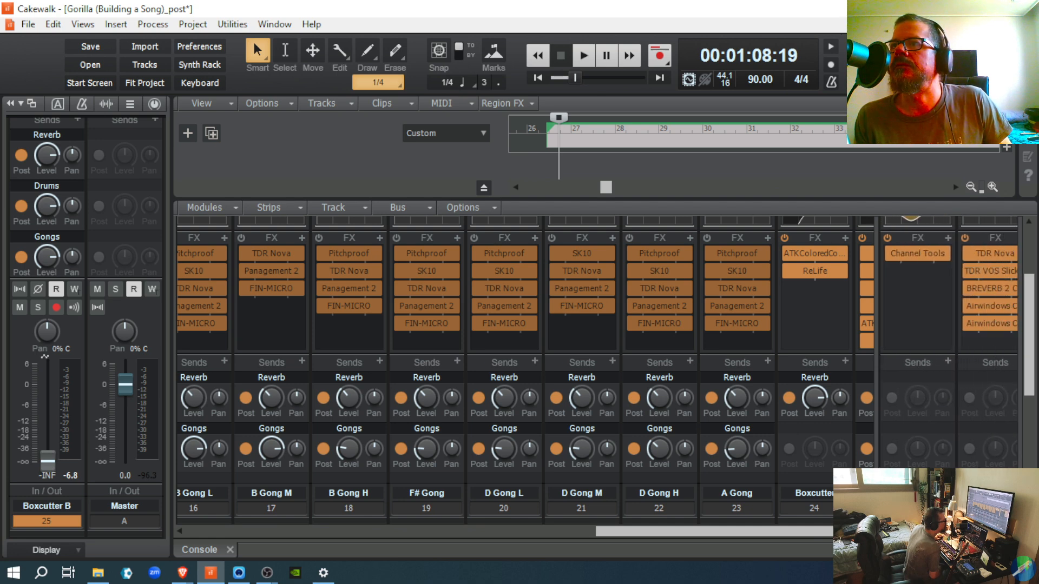
scroll(948, 343, left, 2)
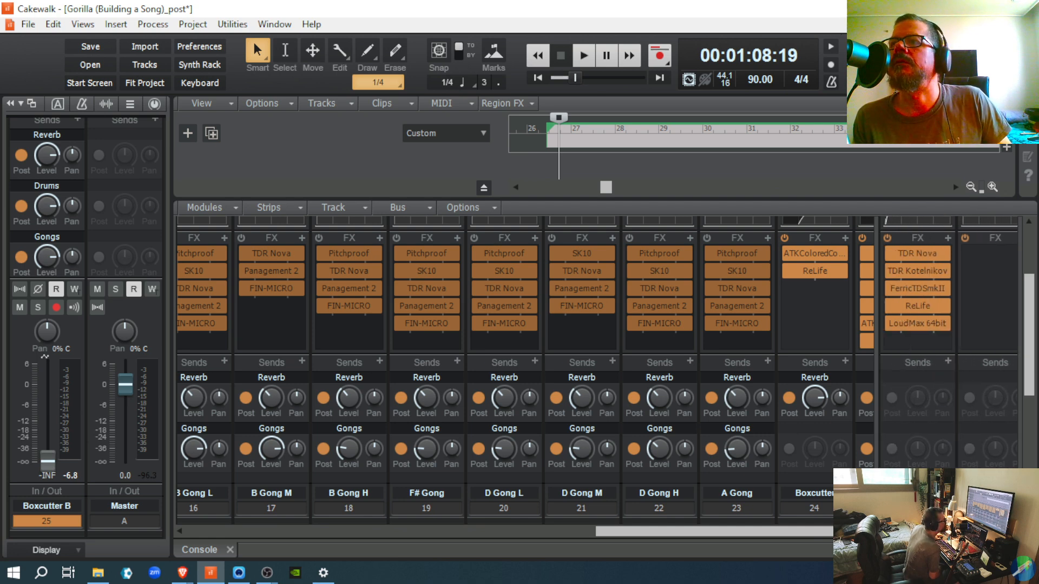
key(d)
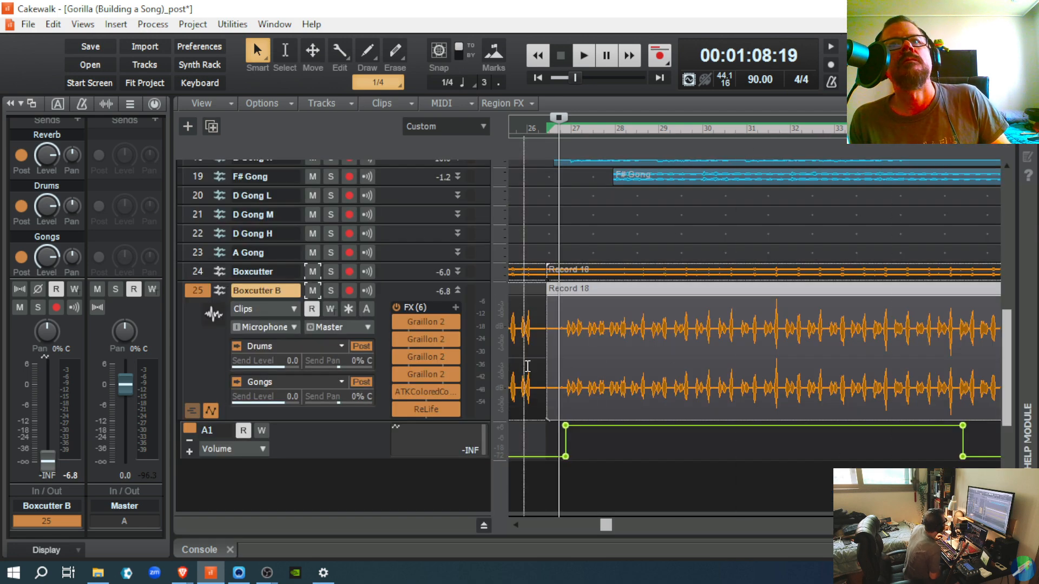
Step: Play the song with the Gongs send active and compare the mix with Boxcutter B muted and unmuted
key(space)
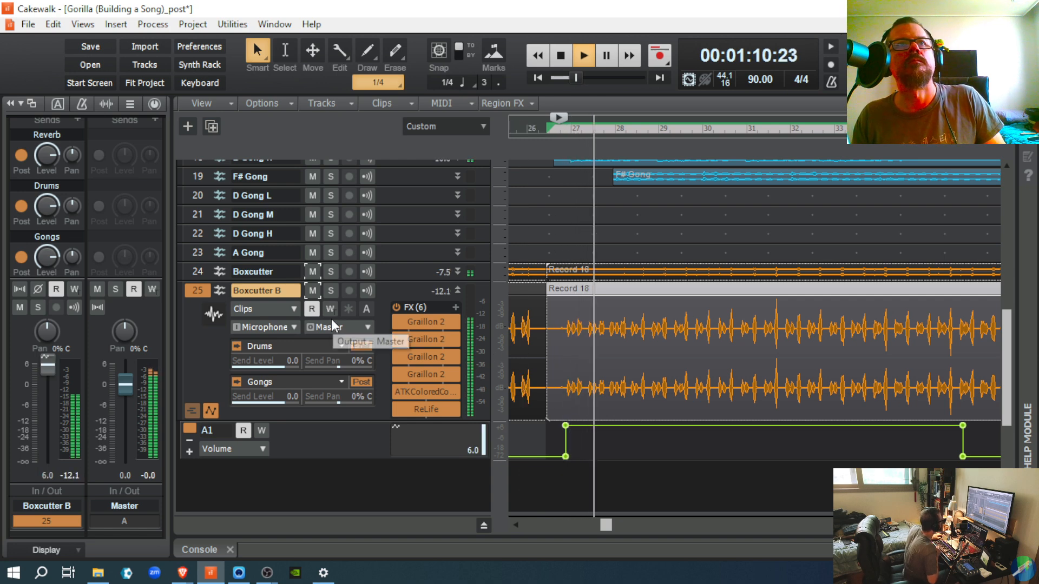
click(313, 290)
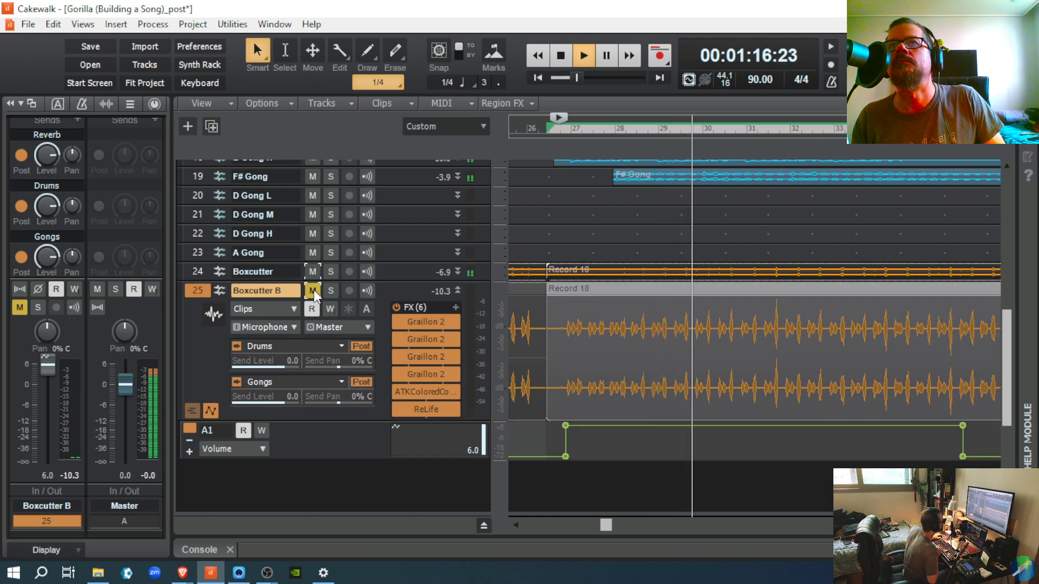
click(313, 290)
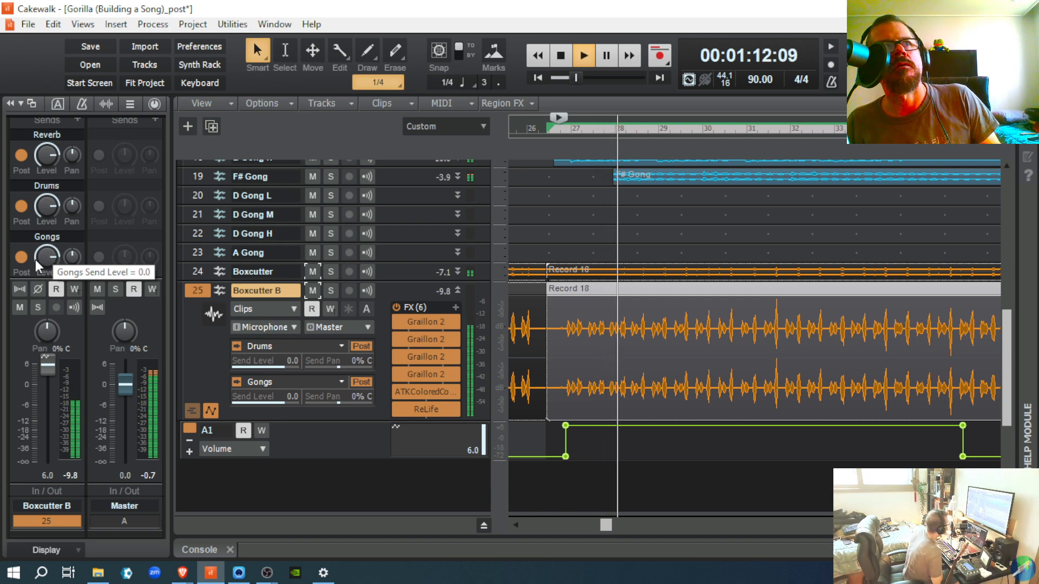
Step: Compare Boxcutter B without and with the Gongs send by lowering its level to -INF and restoring it to about 0.0
drag(47, 260, 46, 325)
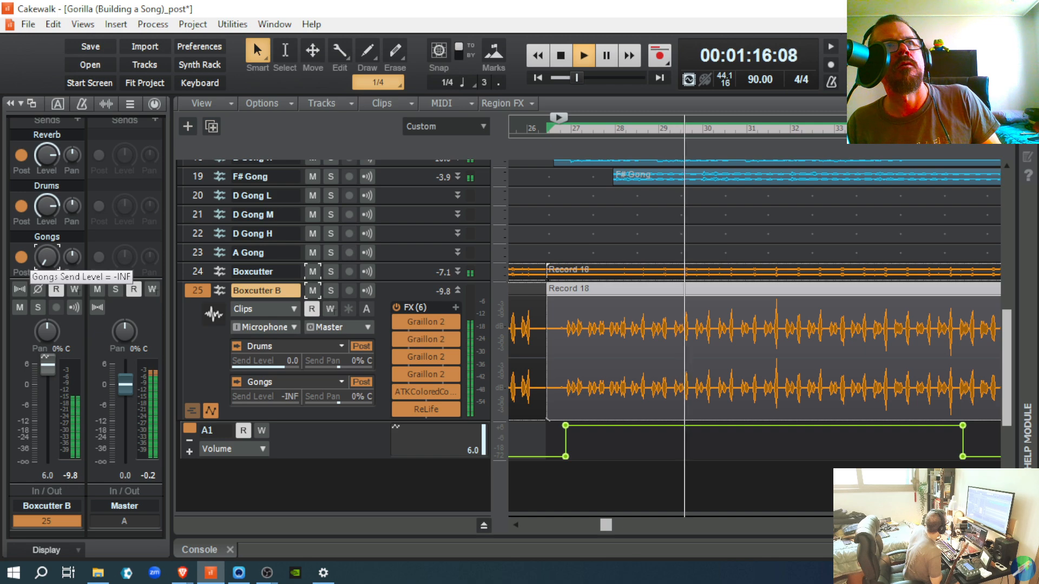
drag(46, 324, 46, 260)
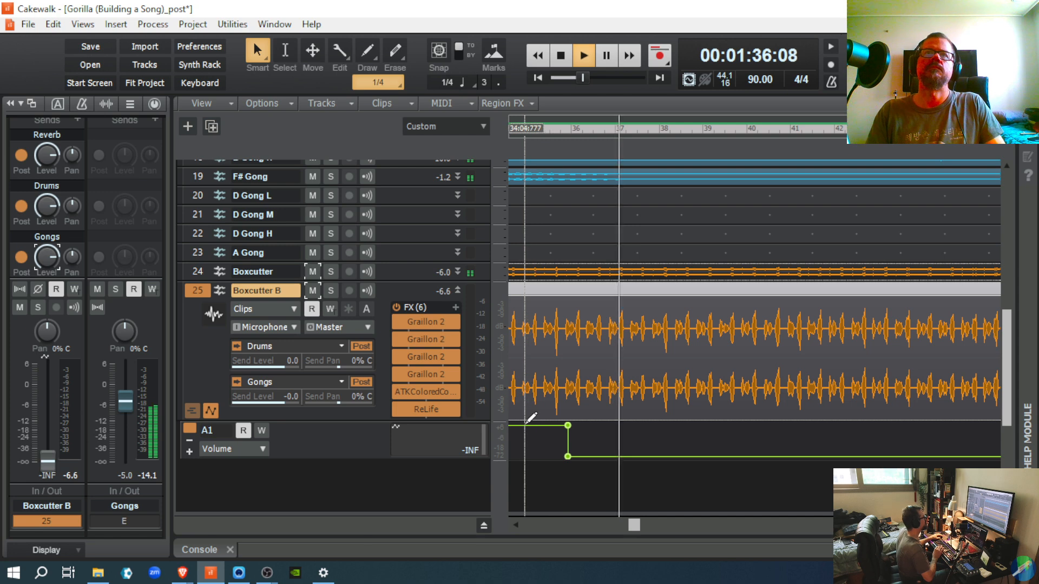
key(space)
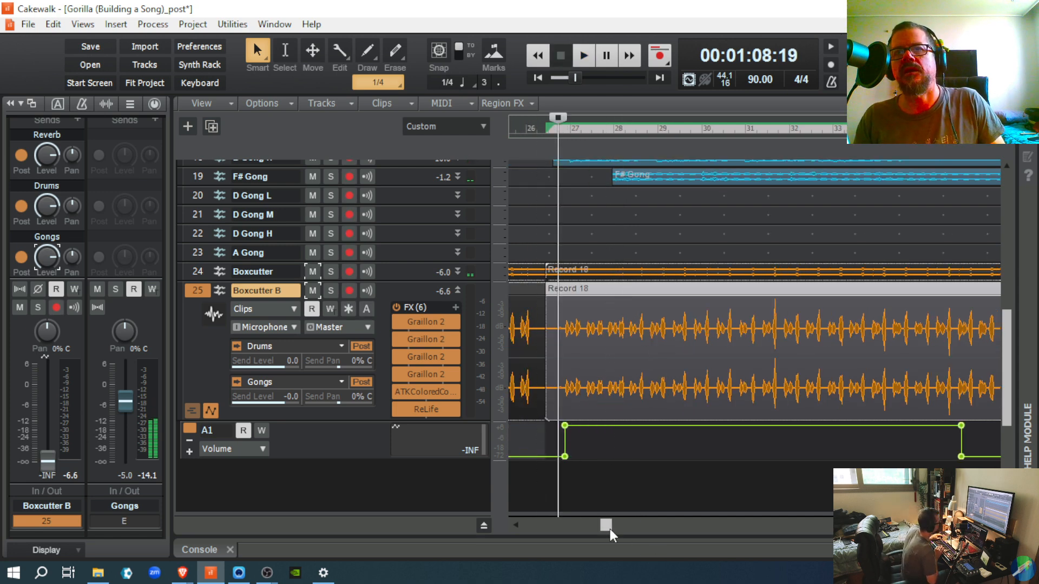
Step: Reshape the abrupt drop in Boxcutter B's volume envelope near measure 36 into a sloped fade-out about one measure long
drag(609, 528, 632, 541)
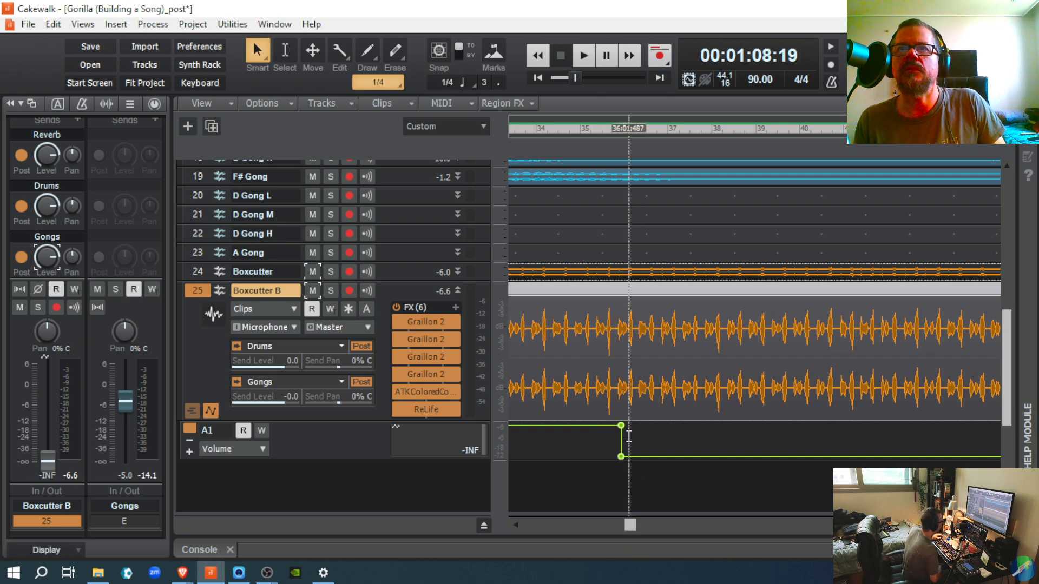
drag(621, 426, 601, 425)
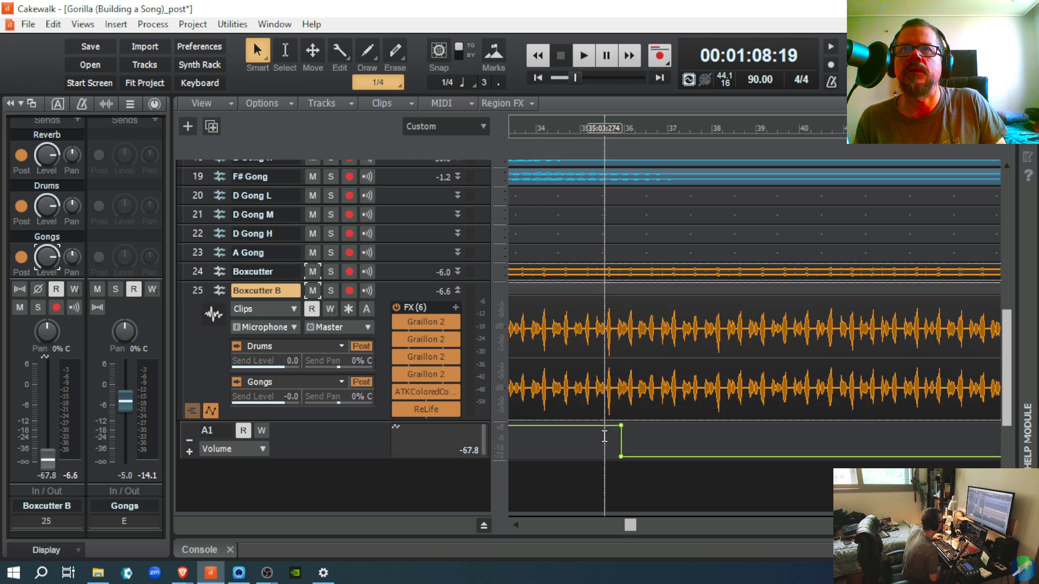
mouse_move(629, 527)
mouse_down()
mouse_move(591, 528)
mouse_move(634, 546)
mouse_move(631, 538)
mouse_up()
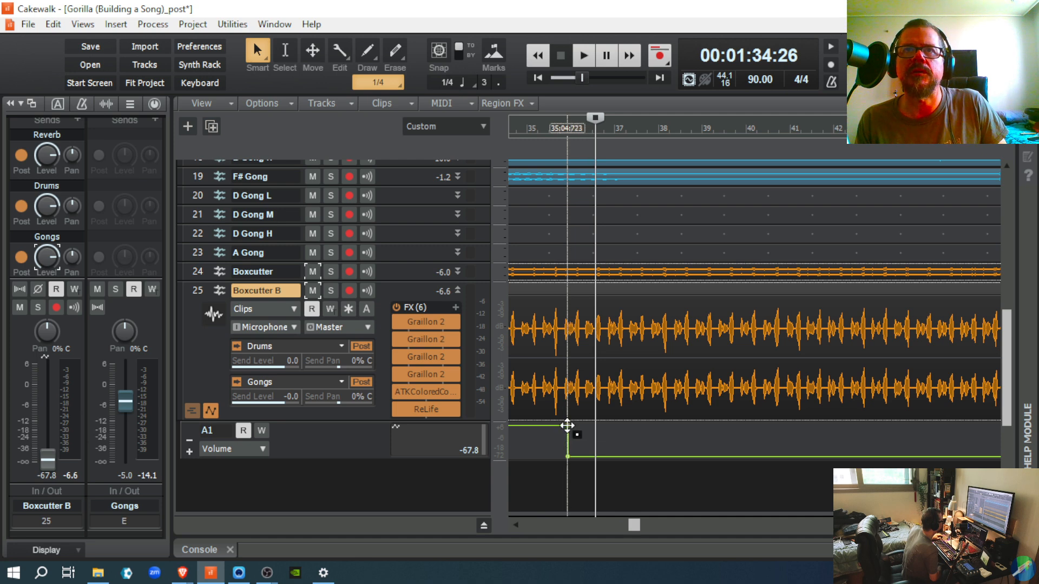
drag(568, 426, 562, 426)
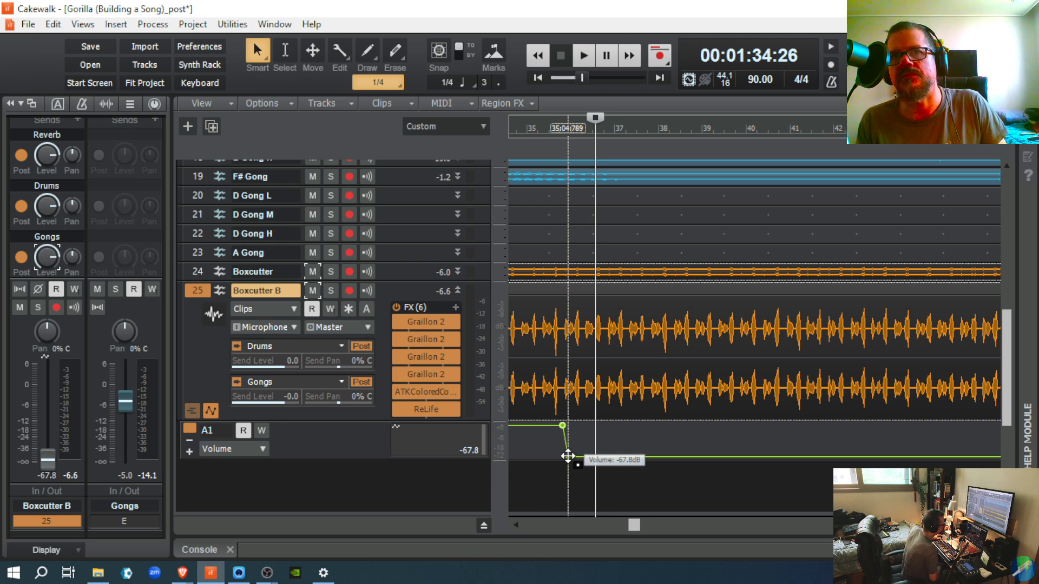
drag(568, 456, 605, 458)
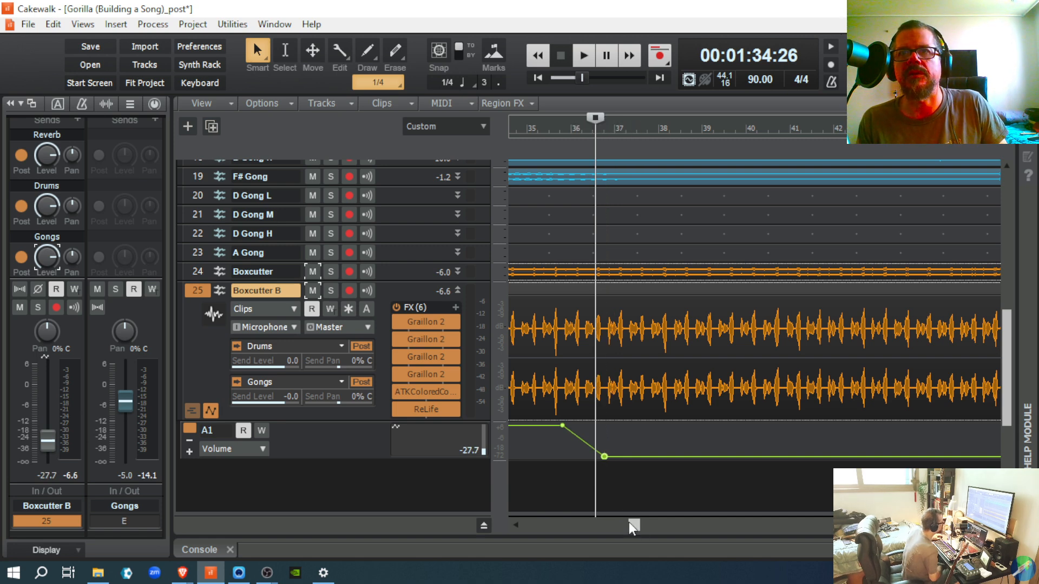
Step: Play the song from about measure 24 through the Boxcutter B volume rise and the new fade-out
drag(632, 527, 602, 528)
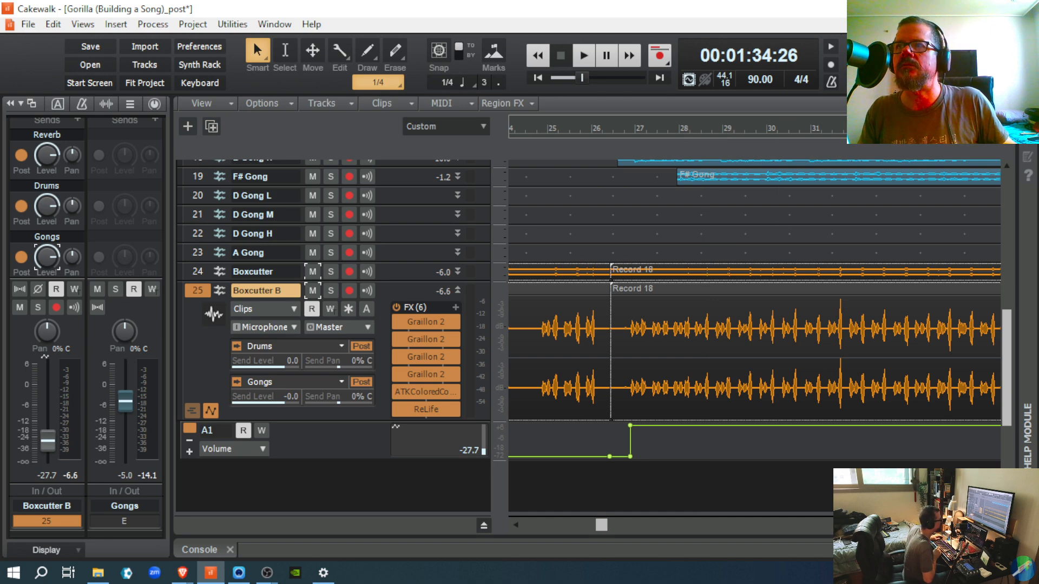
scroll(872, 324, down, 4)
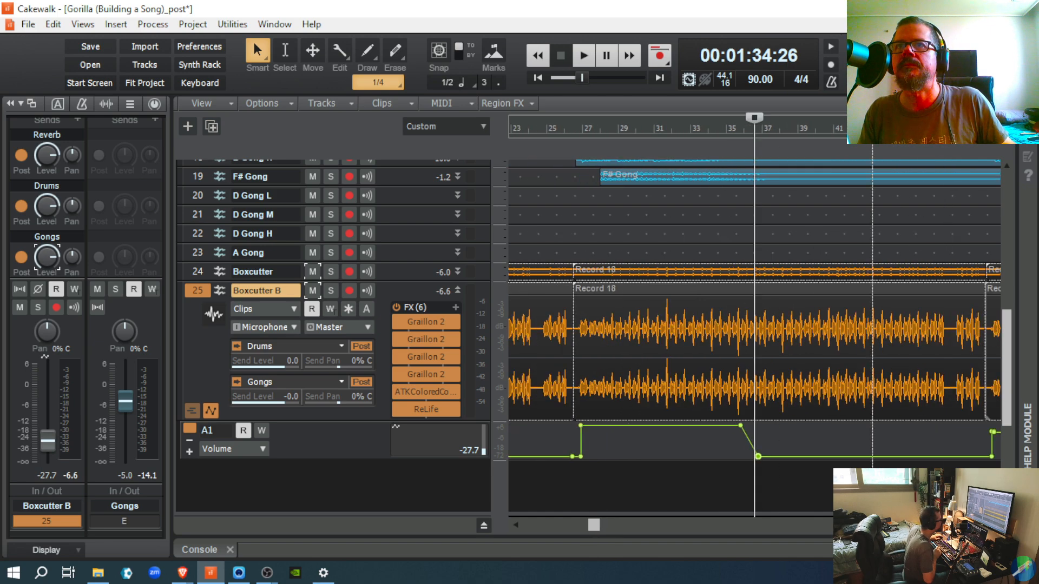
drag(588, 519, 573, 526)
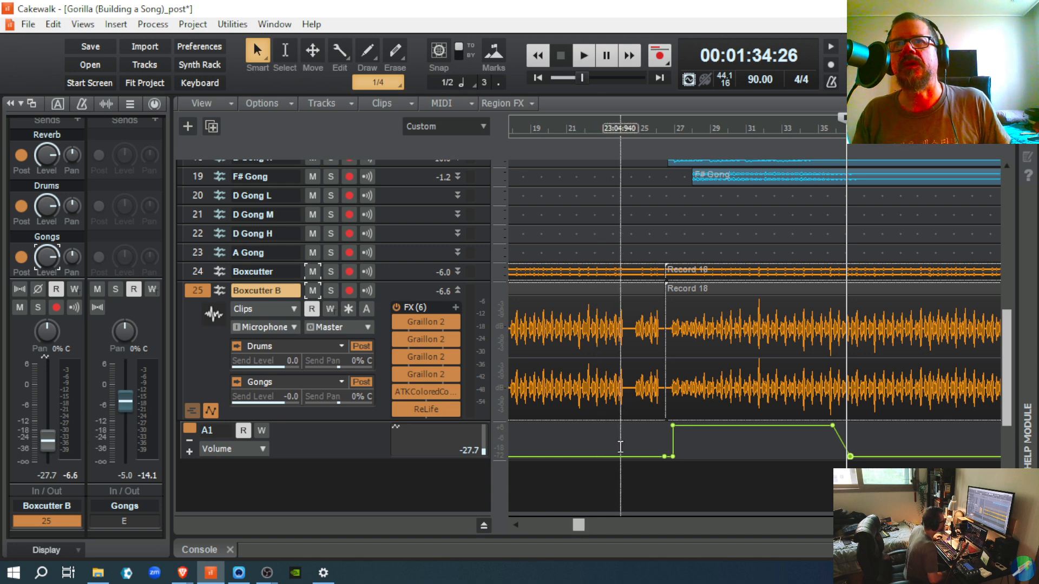
click(626, 398)
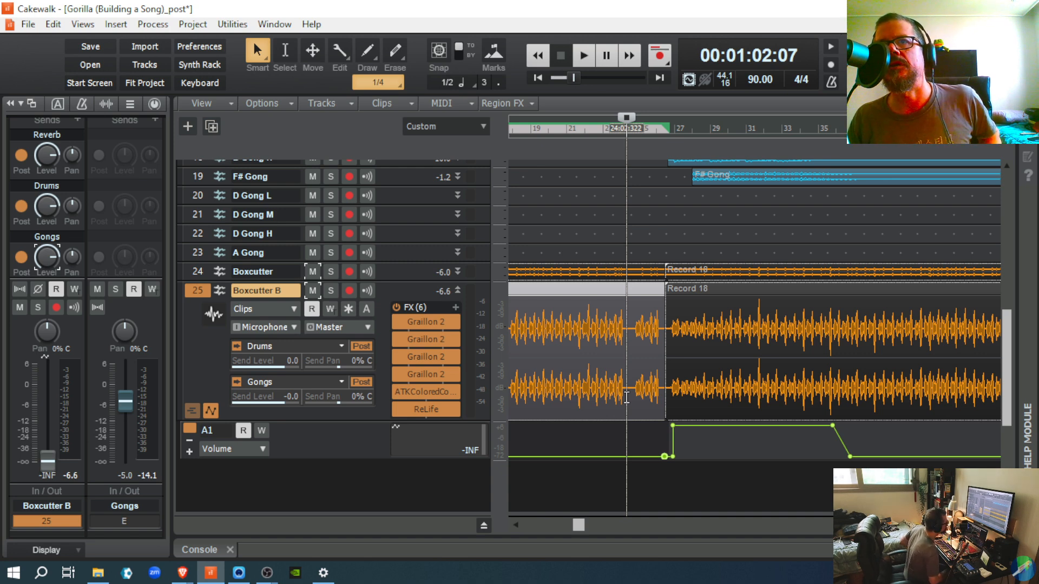
key(space)
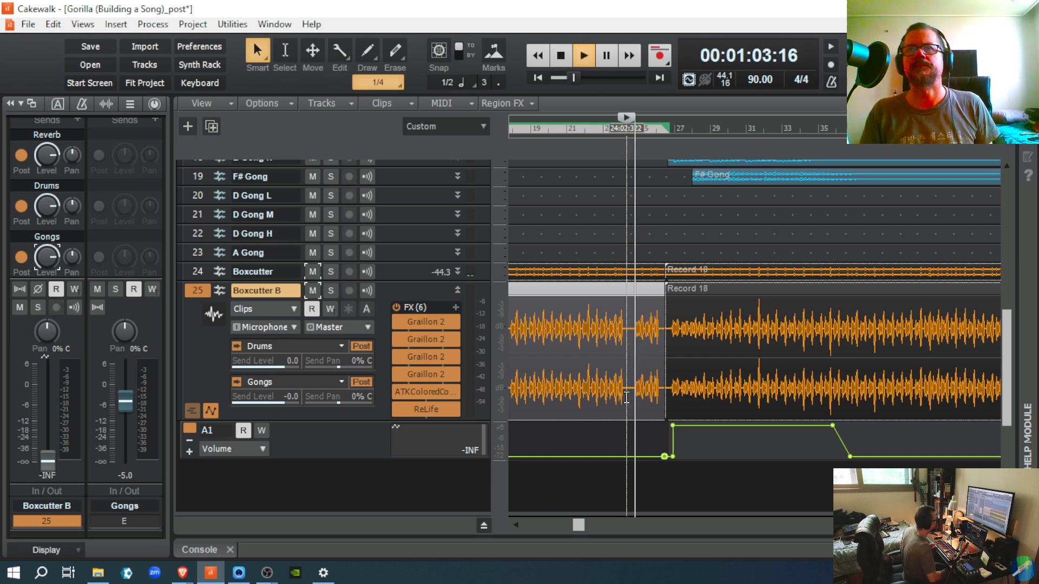
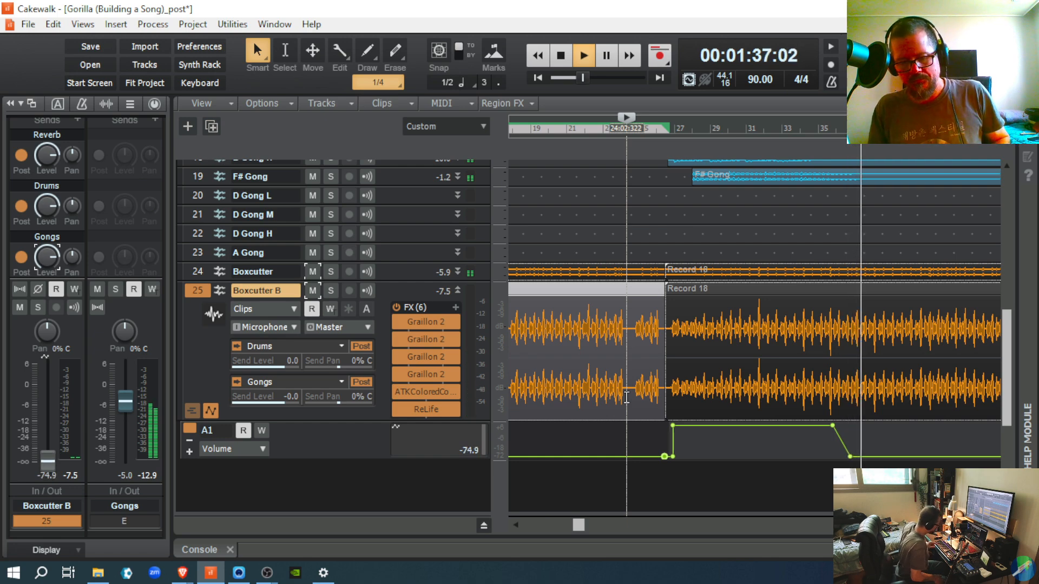
key(space)
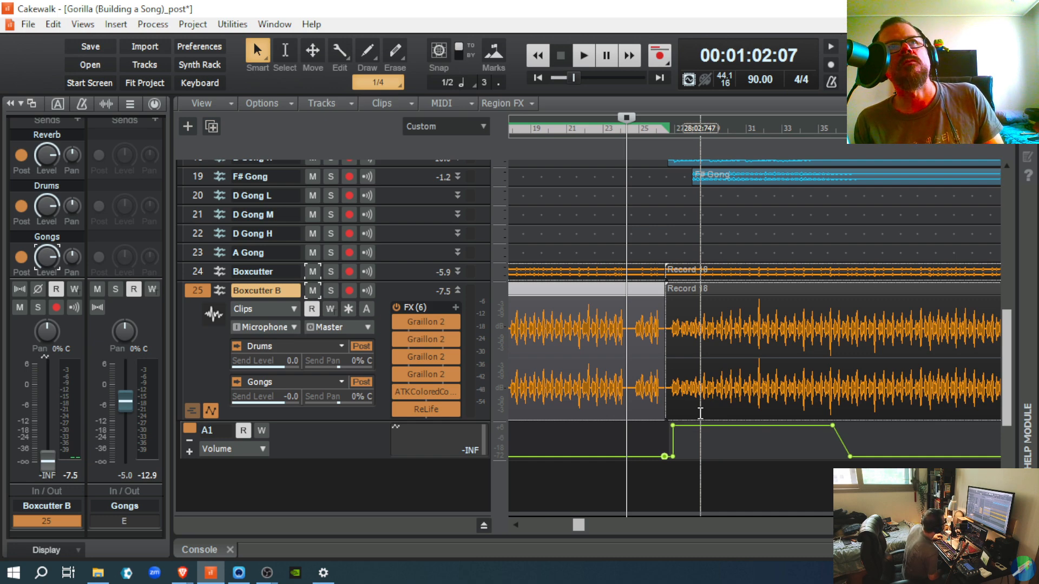
Step: Mute Boxcutter B and play the section from about measure 24 twice to hear the mix without it
click(316, 291)
key(space)
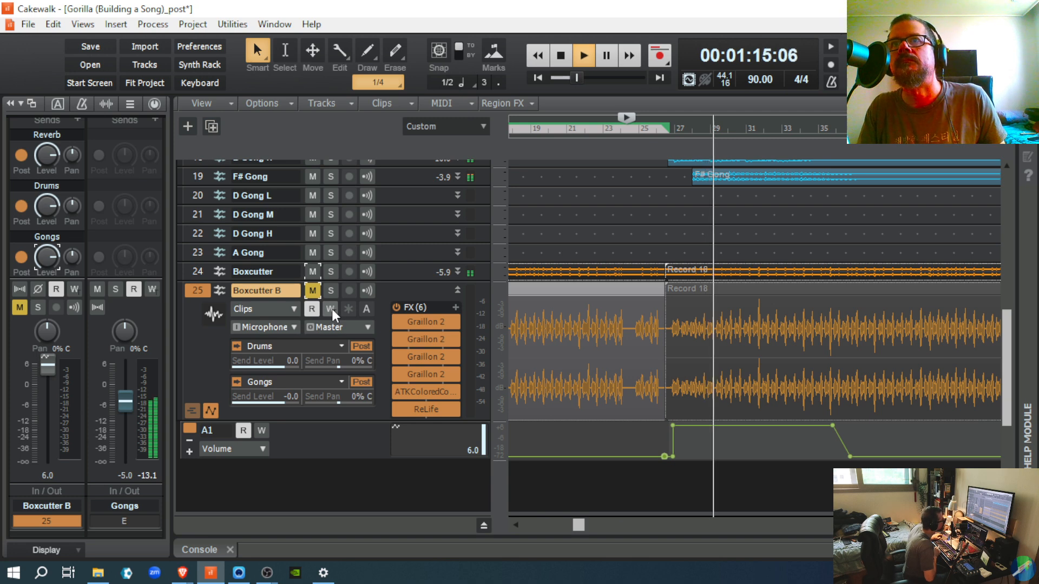
key(space)
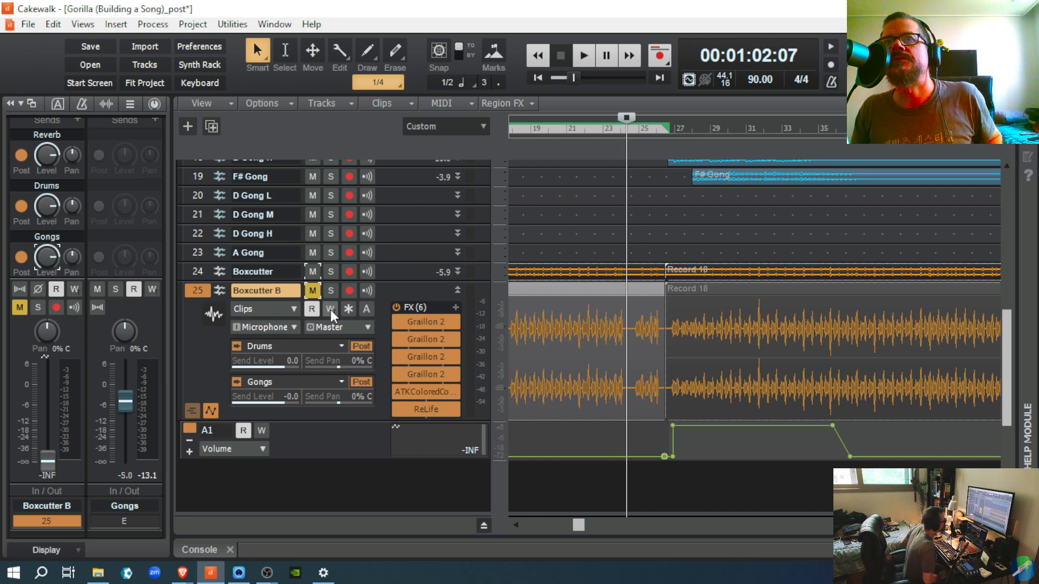
key(space)
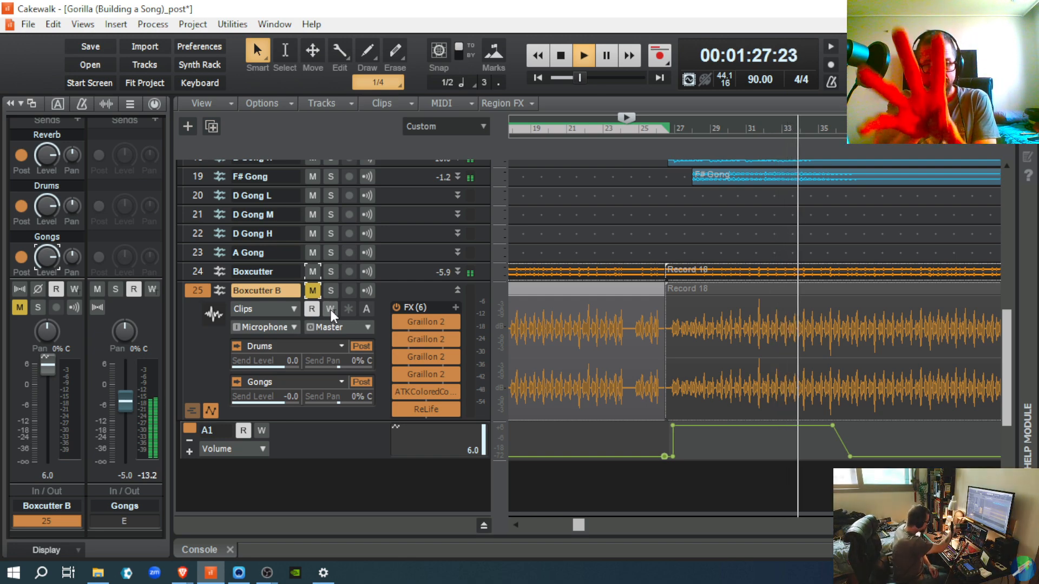
key(space)
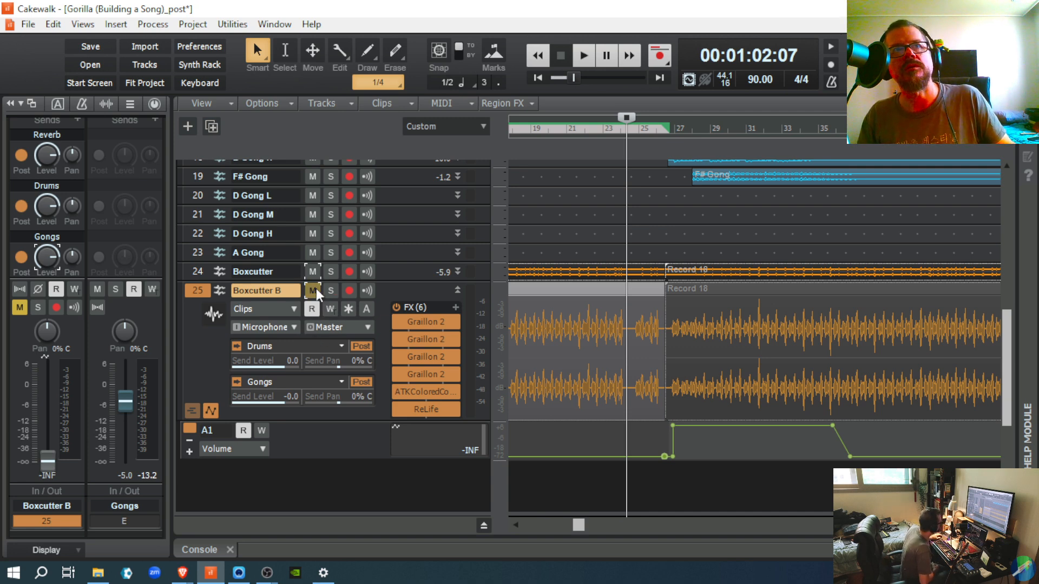
Step: Unmute Boxcutter B and replay the section from about measure 24, switching its mute on and off to compare
click(316, 288)
key(space)
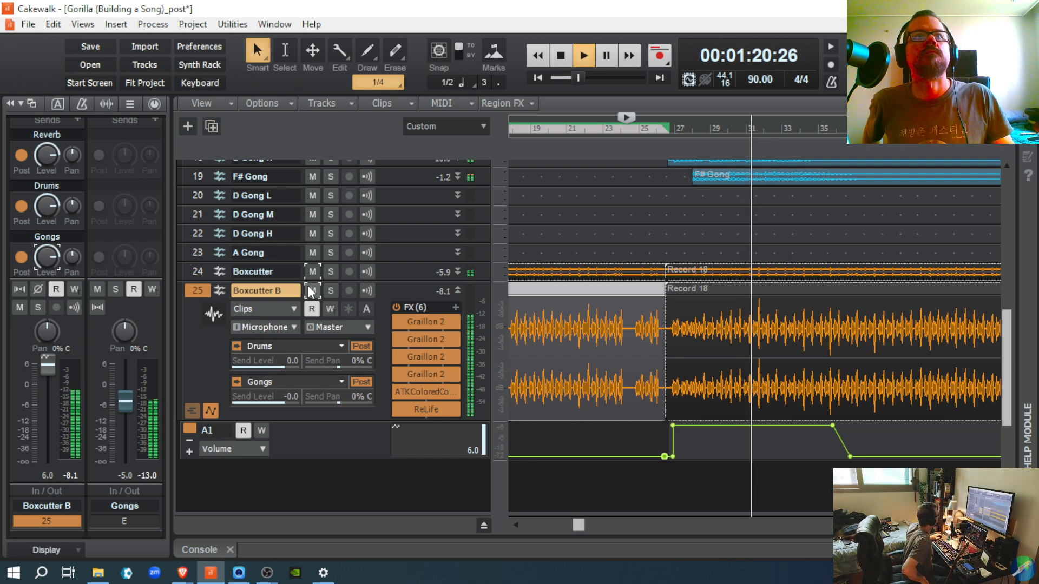
click(313, 292)
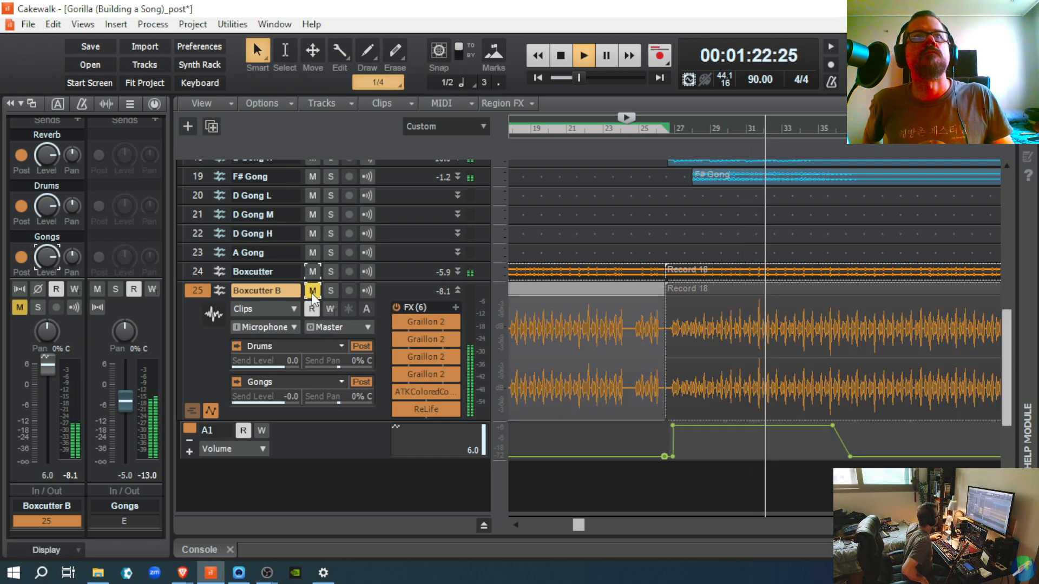
click(313, 293)
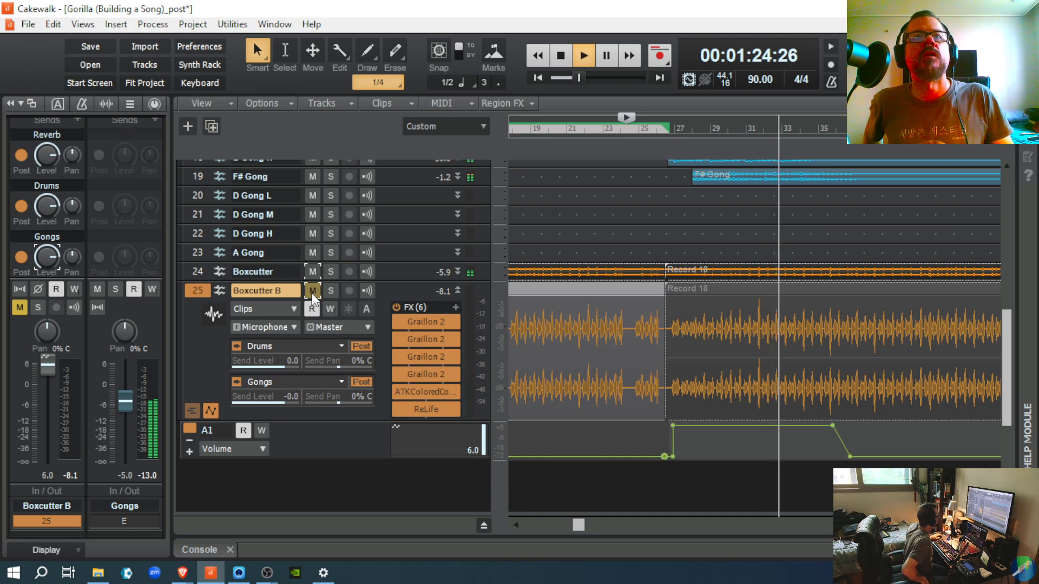
key(space)
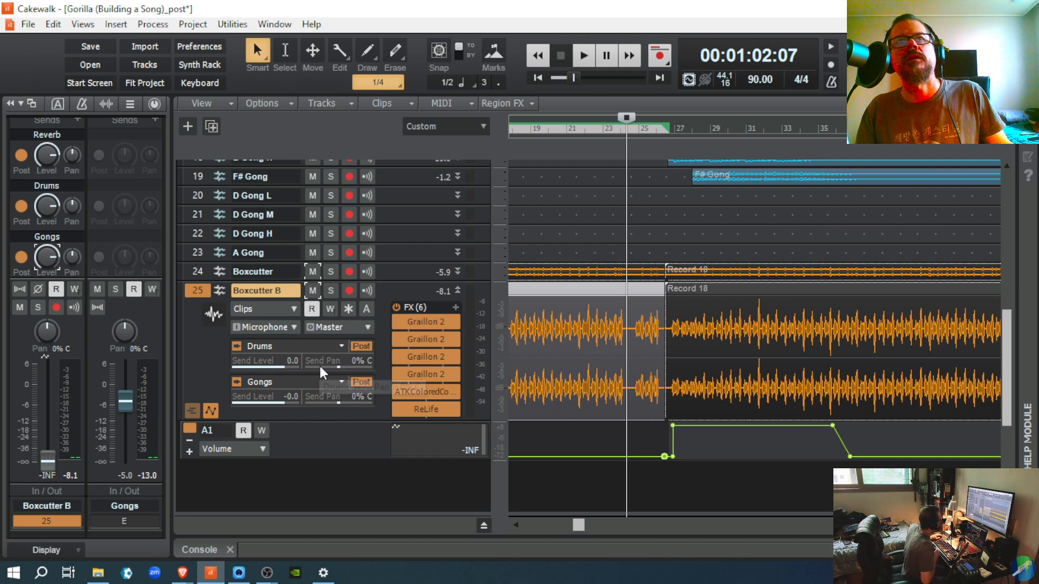
Step: Solo Boxcutter B and play it alone from about measure 26
click(328, 291)
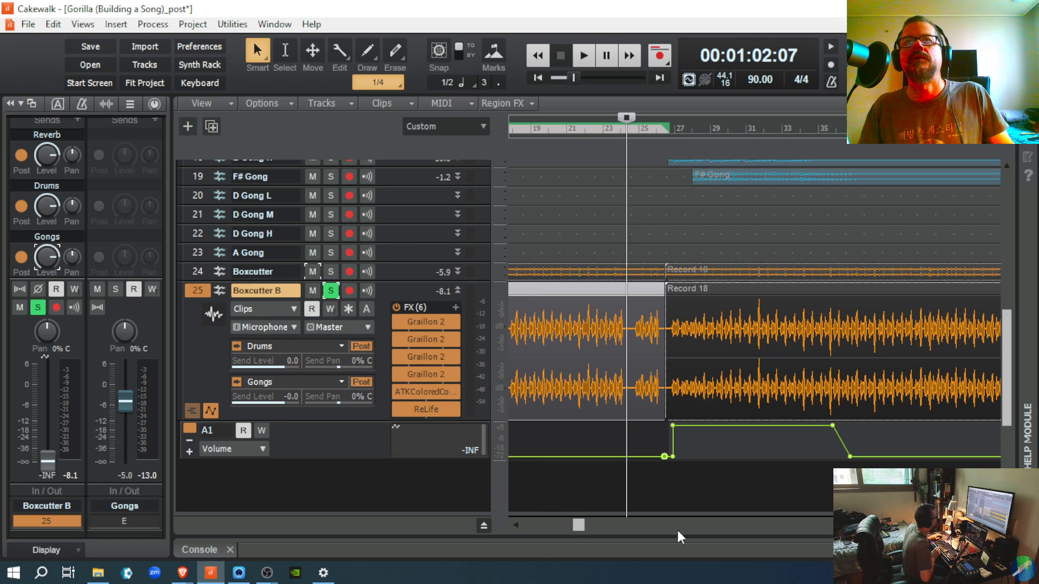
click(669, 501)
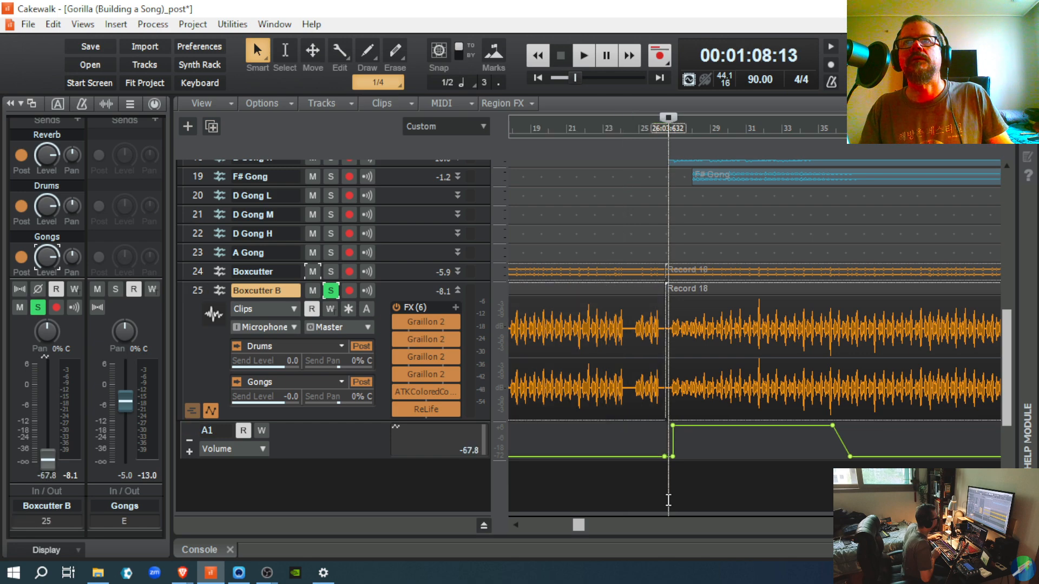
key(space)
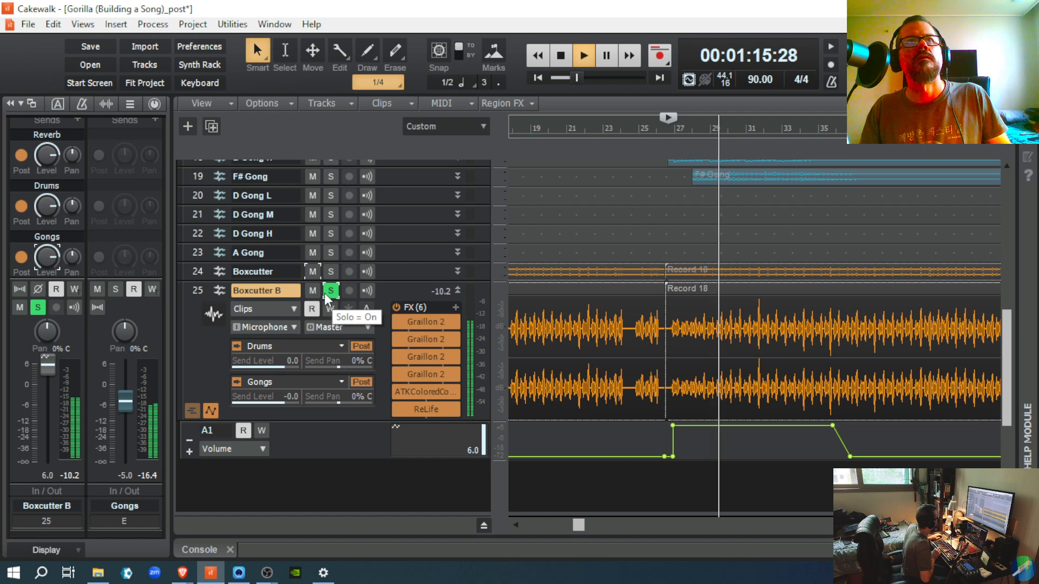
key(space)
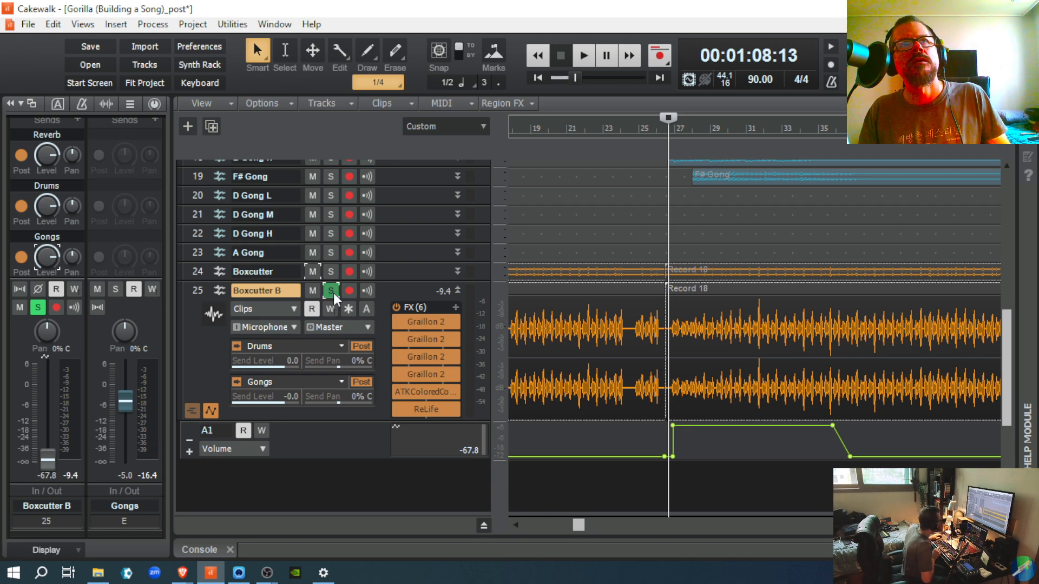
Step: Unsolo Boxcutter B and play the full mix from about measure 26, comparing it with the track muted and unmuted
click(333, 293)
key(space)
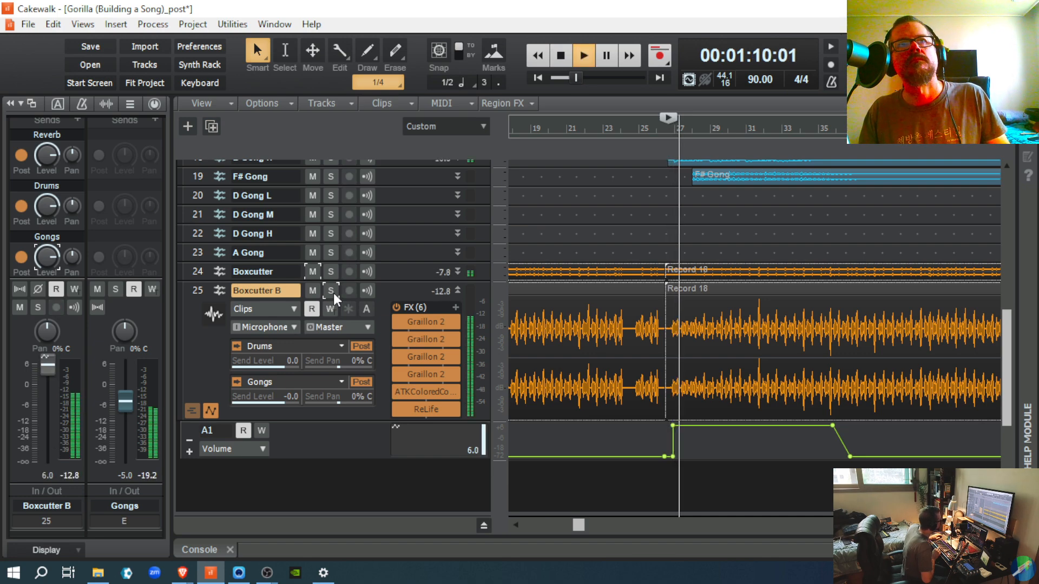
click(313, 291)
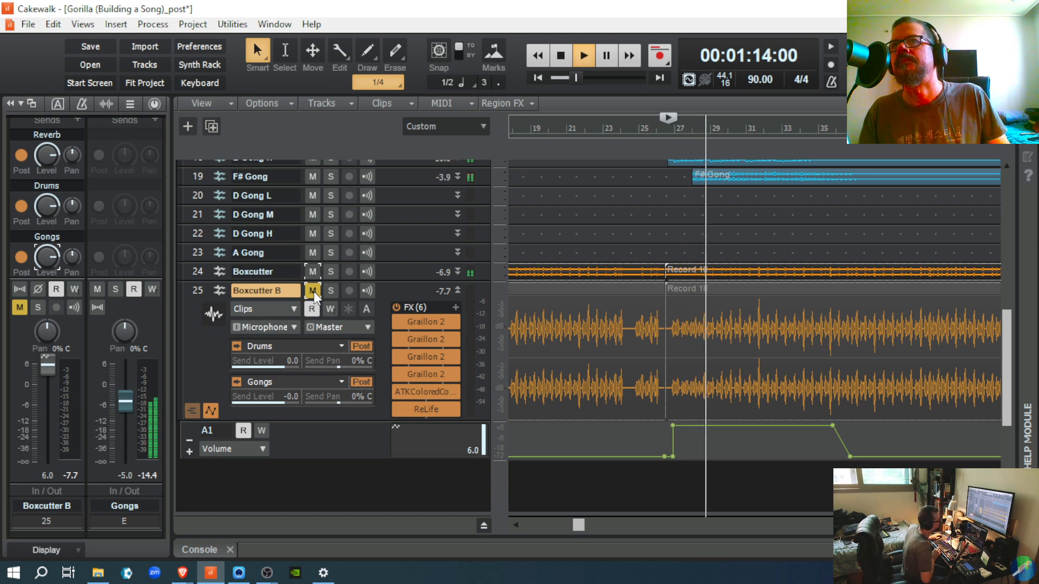
click(313, 291)
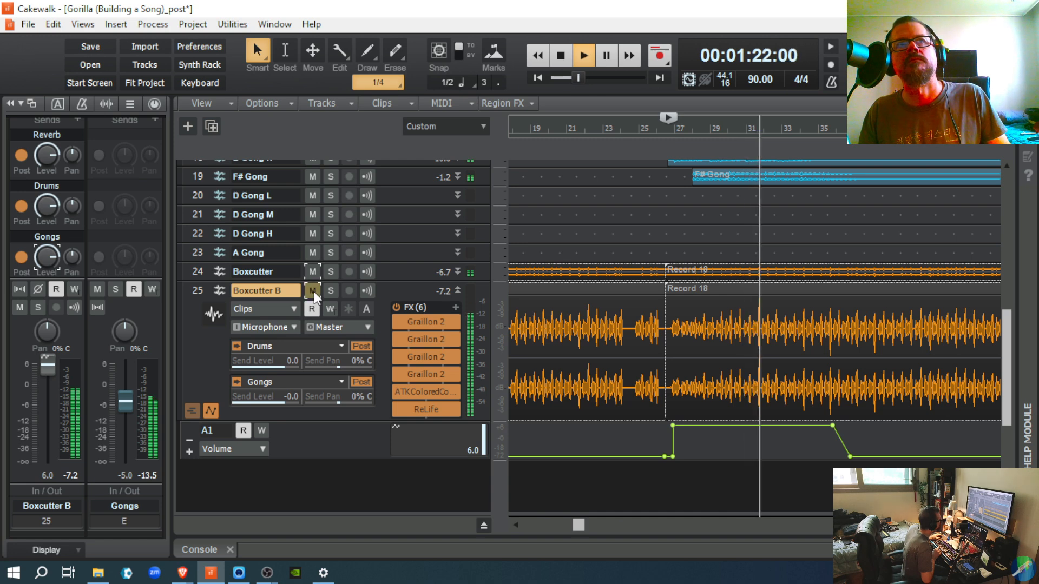
click(313, 290)
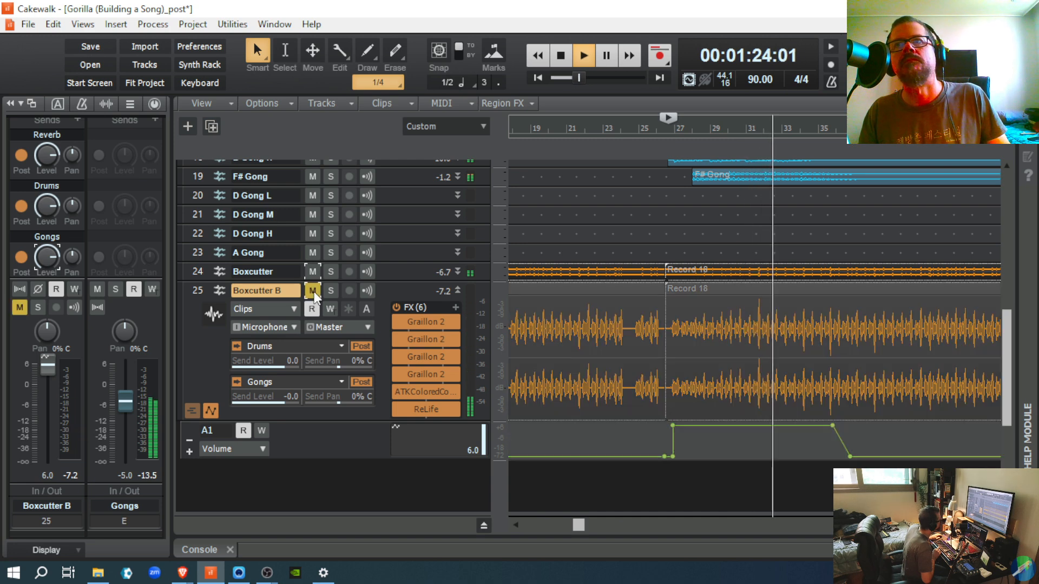
click(313, 291)
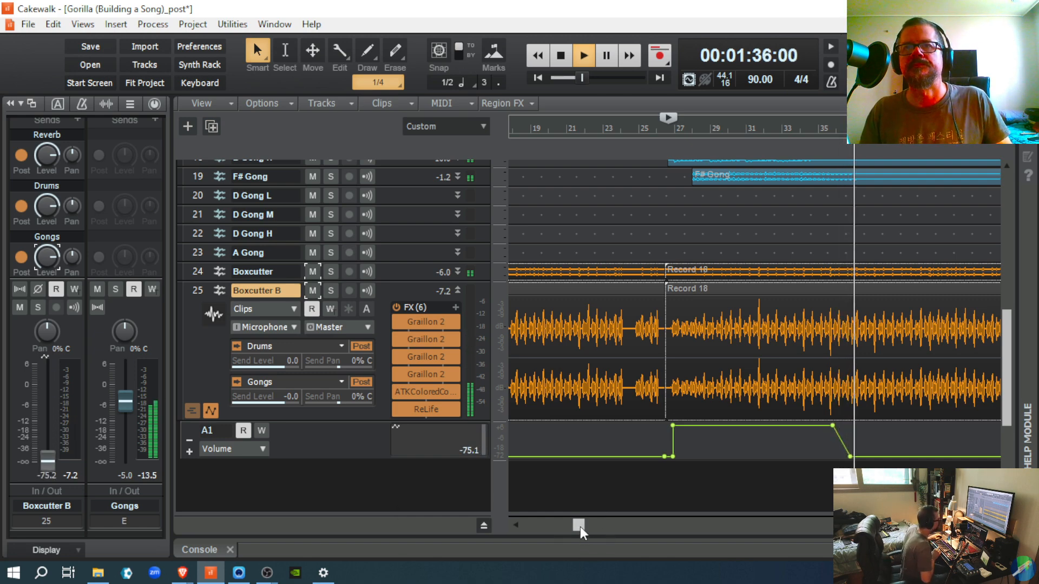
Step: Delete the surplus upper nodes of Boxcutter B's volume envelope at the rise near the start of the Record 19 clip
drag(580, 527, 641, 530)
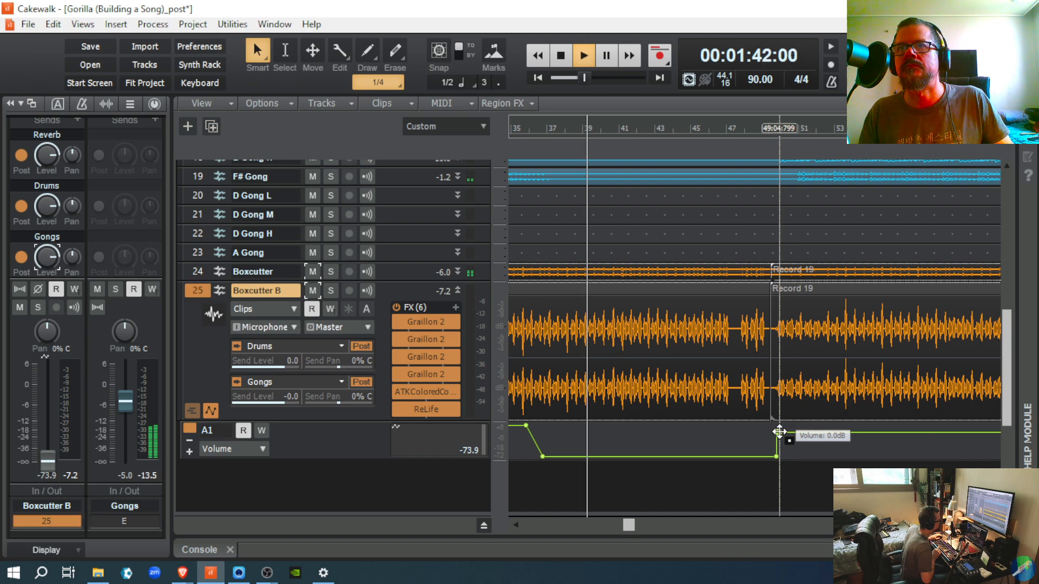
right_click(777, 432)
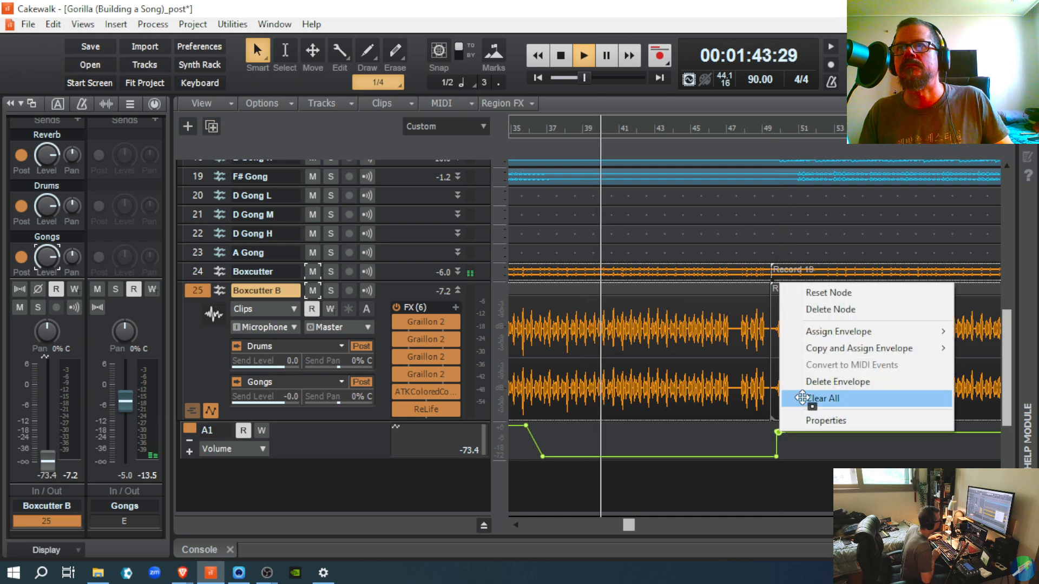
click(812, 309)
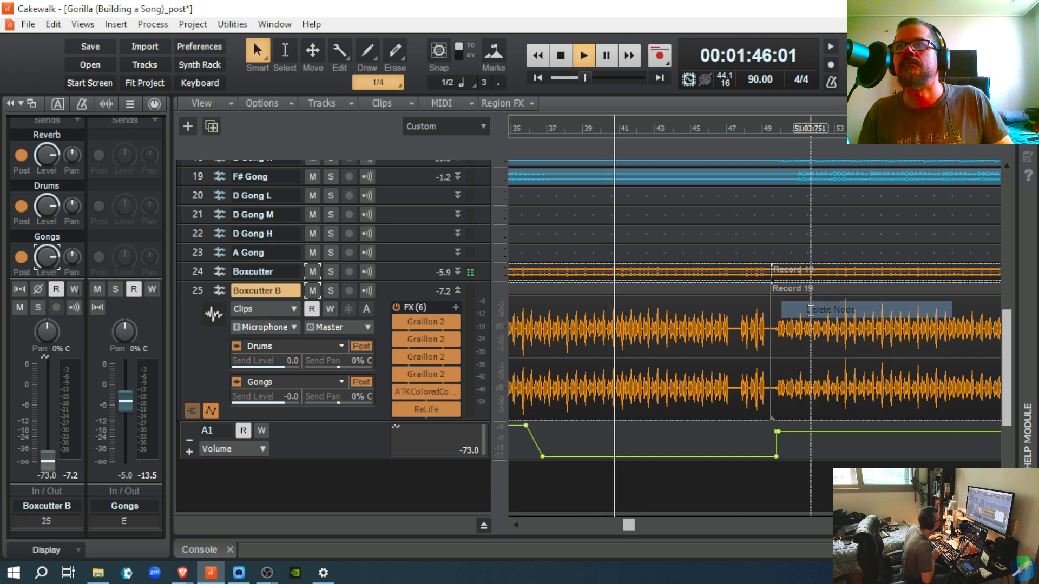
mouse_move(777, 431)
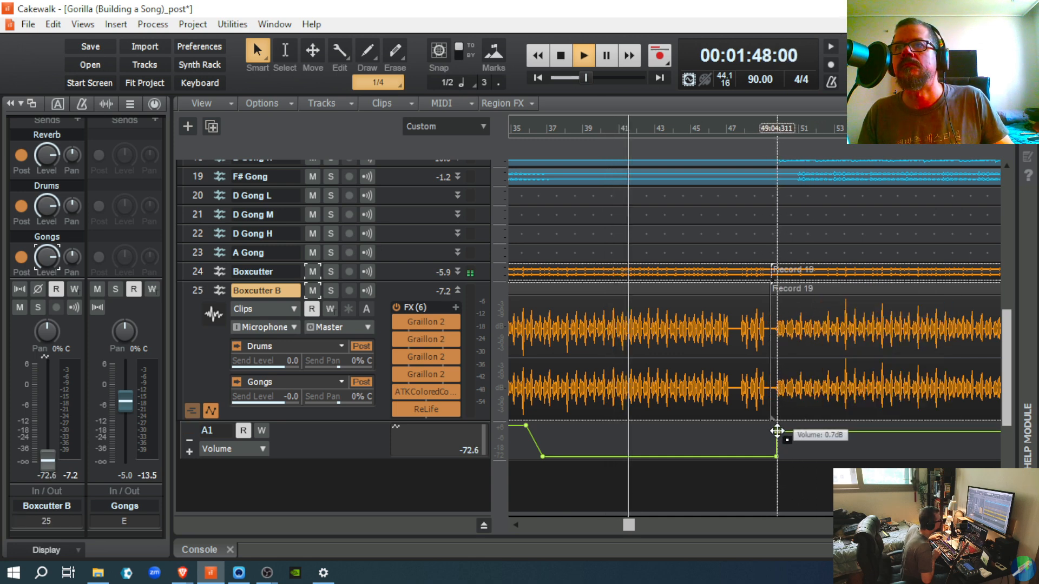
right_click(777, 431)
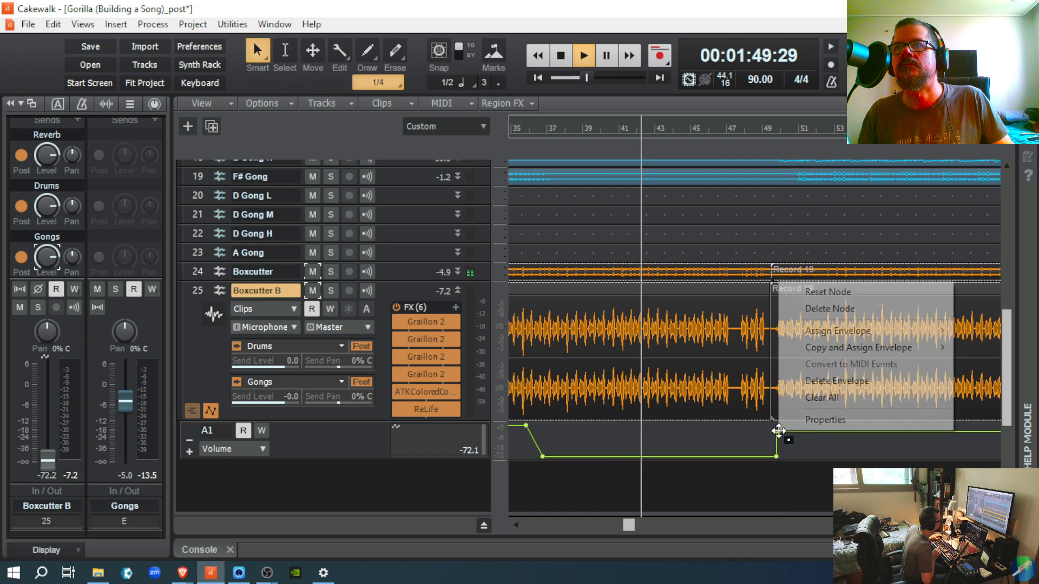
click(803, 316)
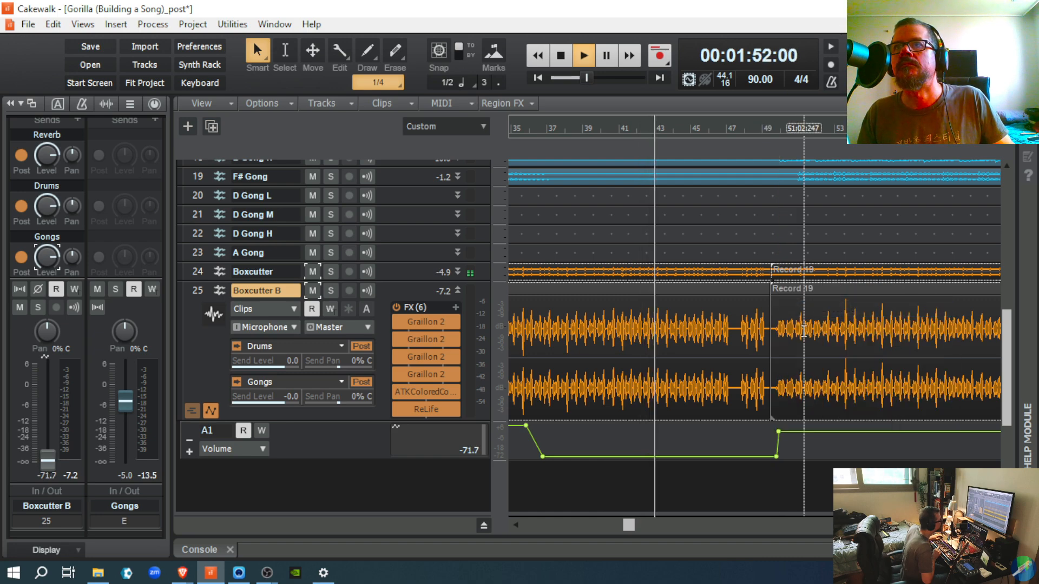
Step: Stop playback and raise the upper node of Boxcutter B's volume envelope near the start of Record 19 to about 5.9 dB
mouse_move(779, 432)
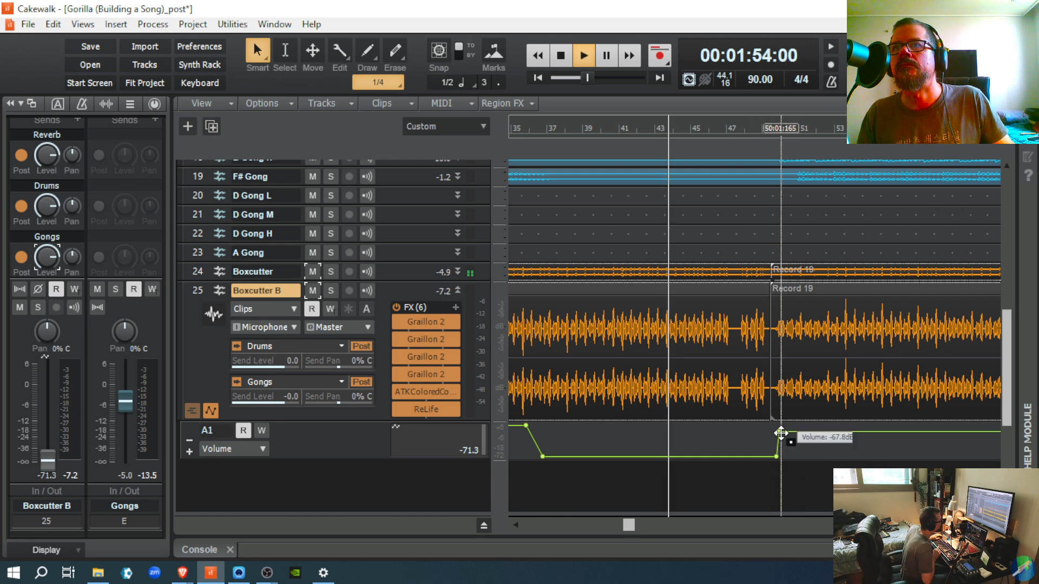
drag(779, 432, 778, 435)
key(space)
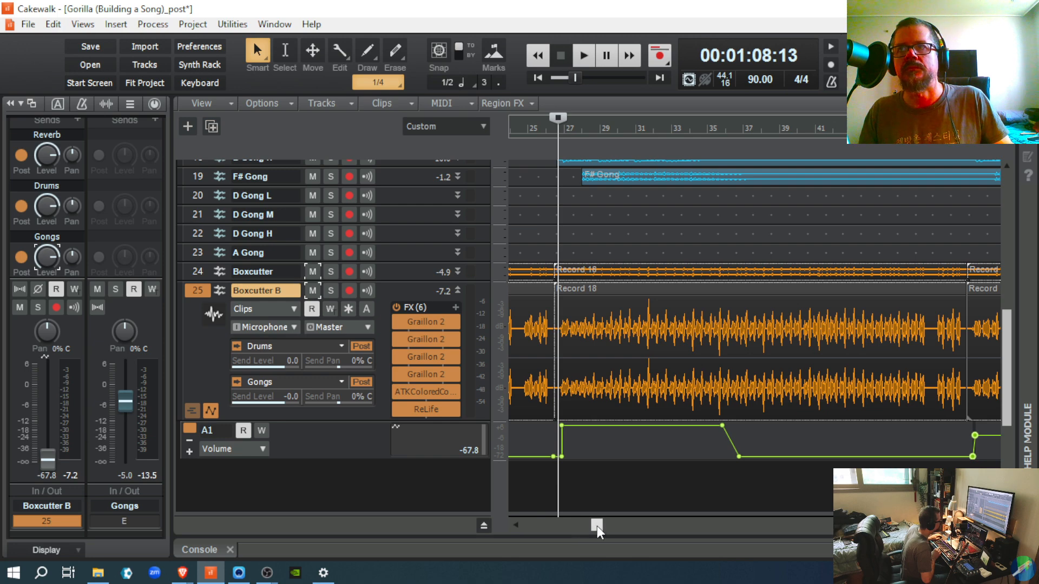
drag(596, 526, 659, 525)
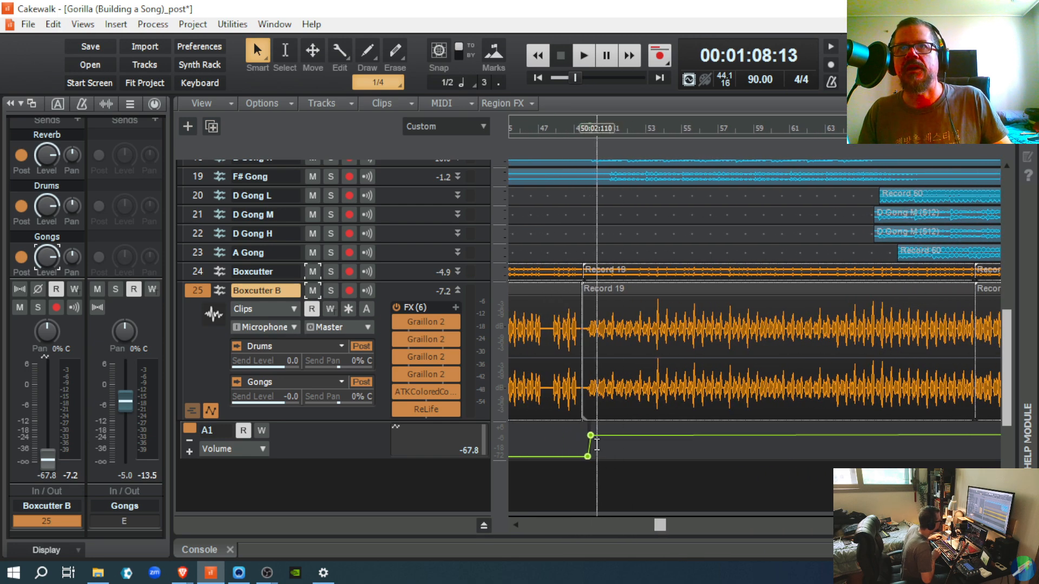
click(609, 481)
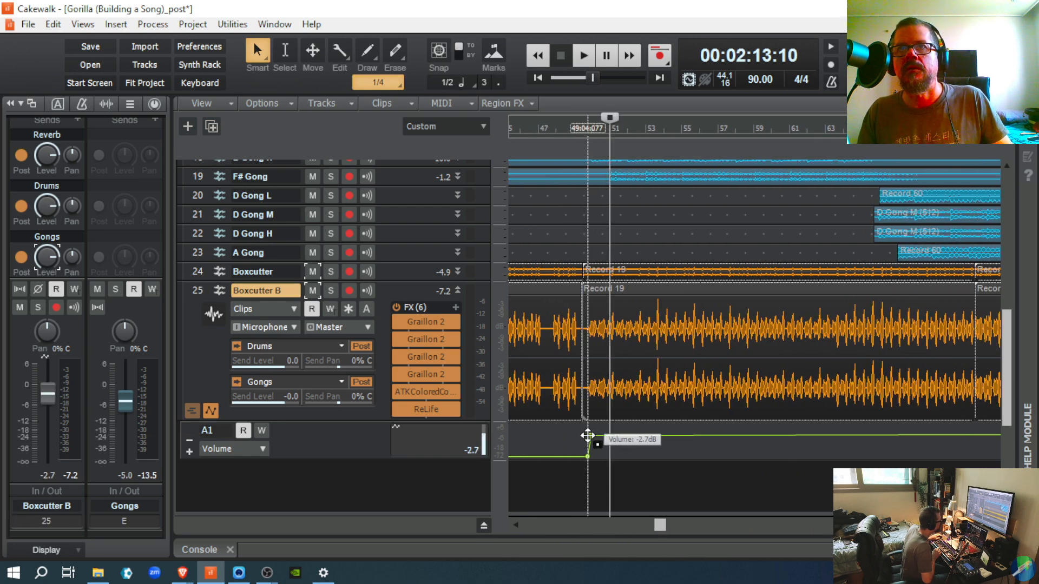
drag(589, 435, 588, 426)
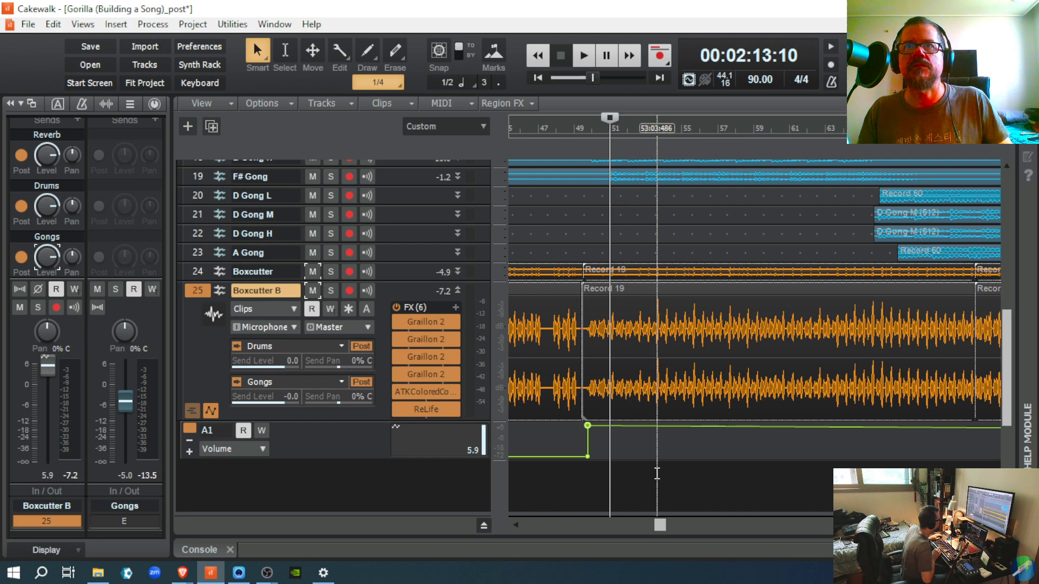
Step: Shift the upper and lower volume nodes to form a vertical rise just before measure 50, right ahead of Record 19's first hit
key(ctrl+Right)
key(ctrl+Right)
key(ctrl+Right)
key(ctrl+Right)
key(ctrl+Right)
key(ctrl+Right)
key(ctrl+Right)
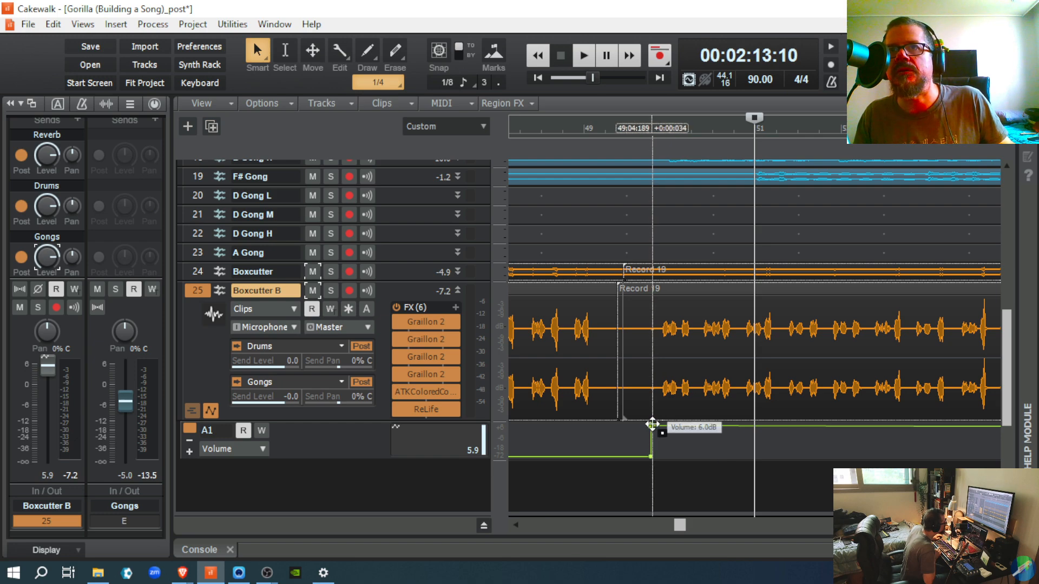
drag(652, 423, 659, 425)
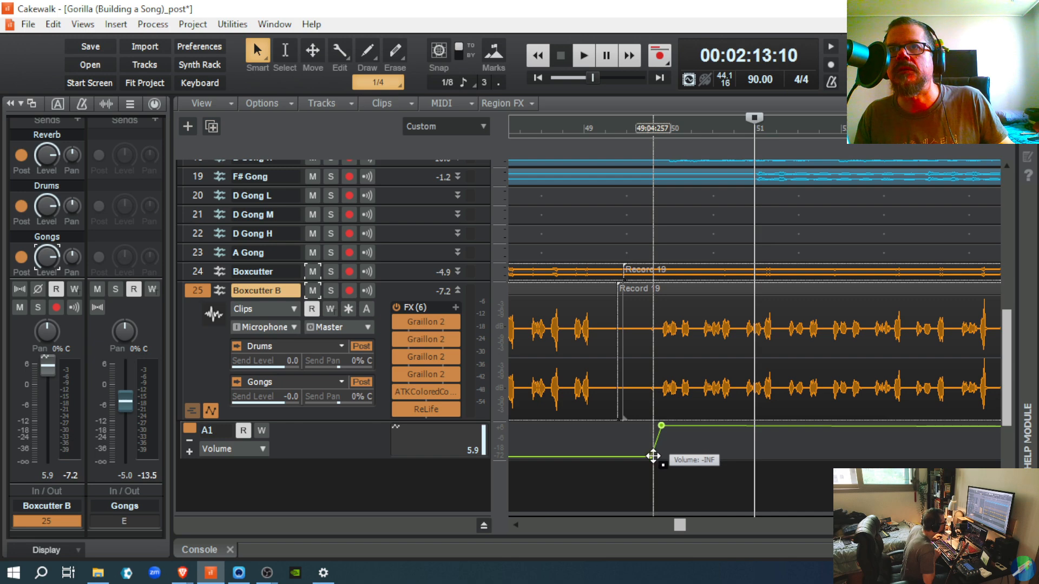
drag(654, 457, 669, 457)
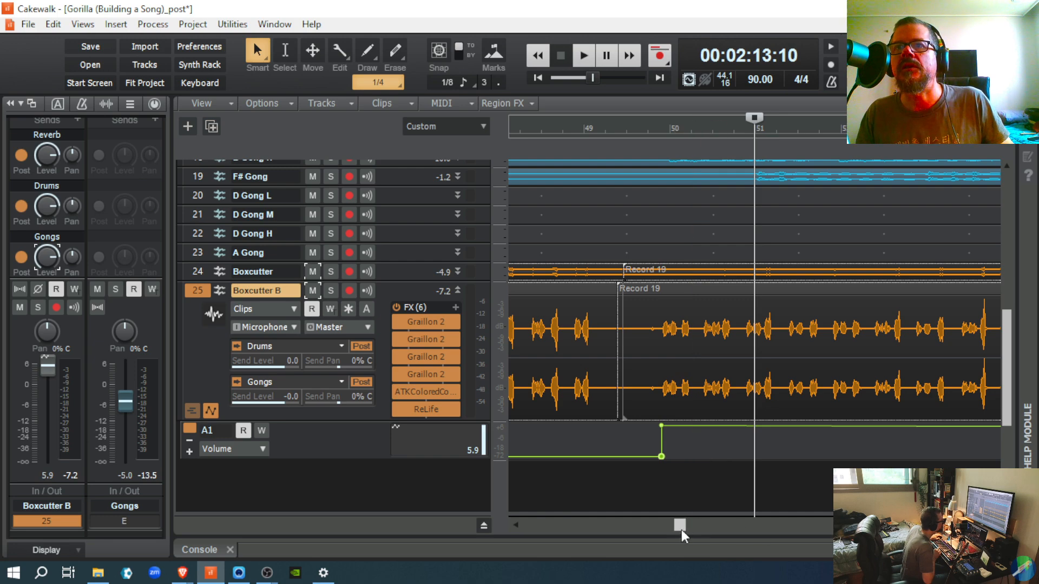
Step: Add a 6.0 dB node to Boxcutter B's volume envelope near the end of the Record 19 clip, at about measure 70
drag(681, 530, 835, 505)
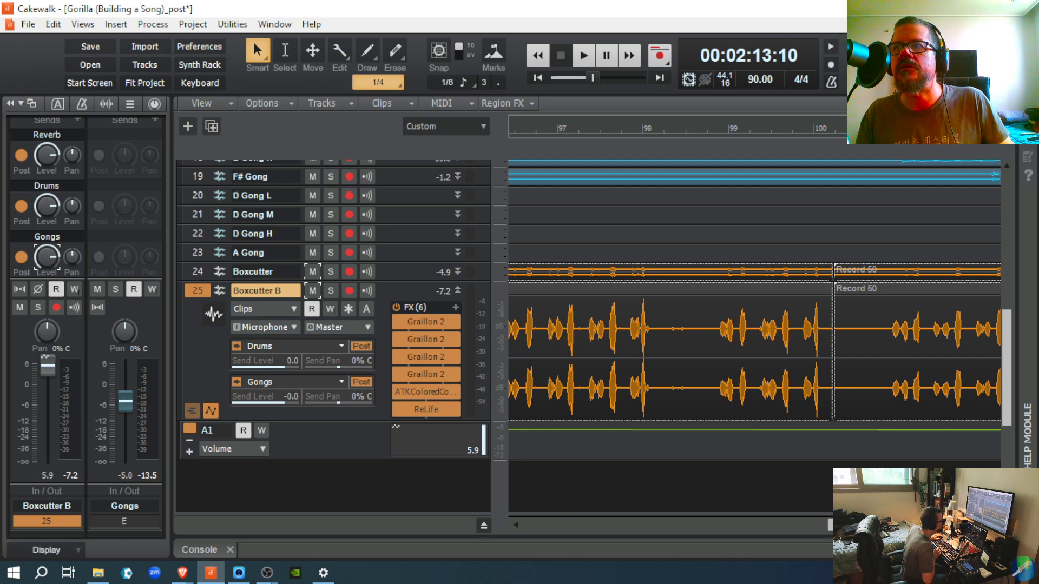
key(ctrl+Left)
key(ctrl+Left)
key(ctrl+Left)
key(ctrl+Left)
key(ctrl+Left)
key(ctrl+Left)
key(ctrl+Left)
key(ctrl+Left)
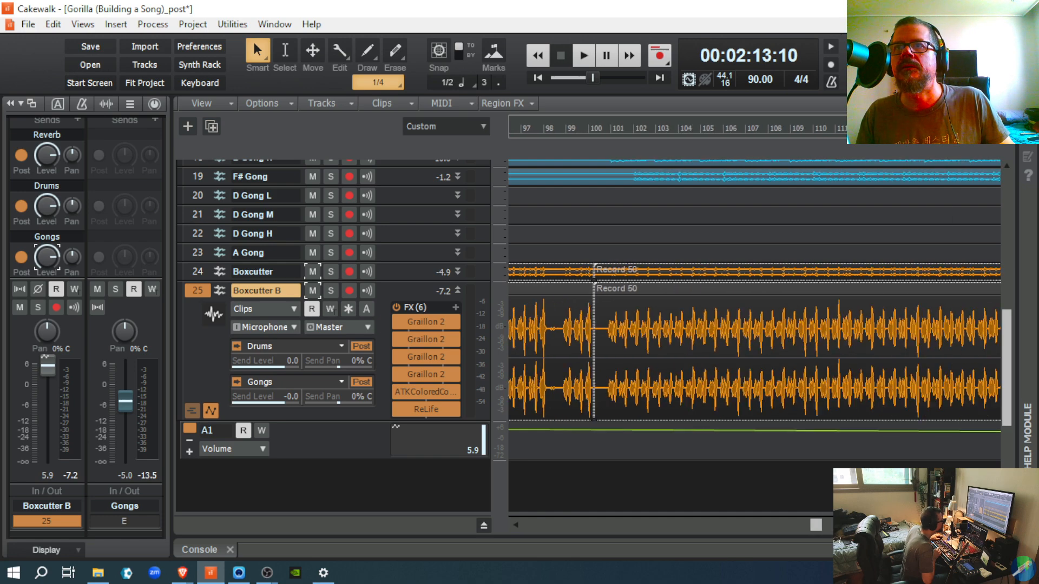
drag(797, 525, 654, 524)
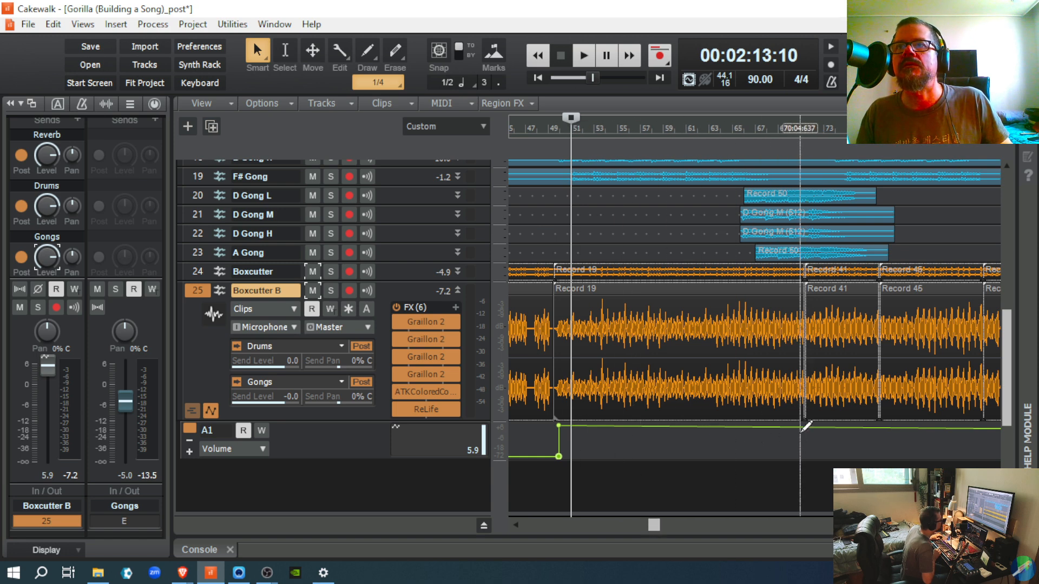
drag(801, 428, 797, 425)
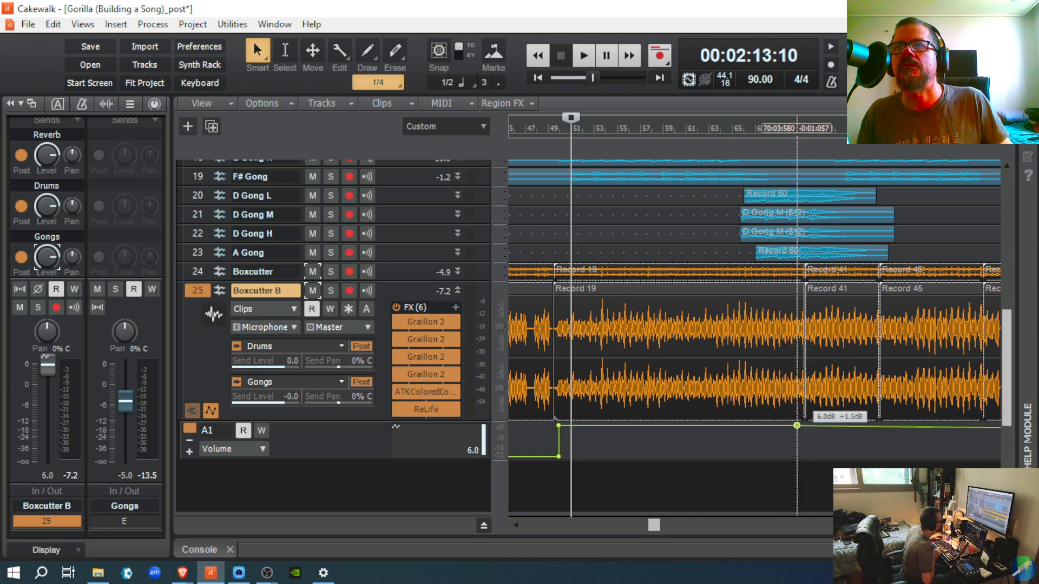
Step: Play the mix from about measure 67 while moving the 6.0 dB volume node on into the second half of the Record 45 clip
click(757, 450)
key(space)
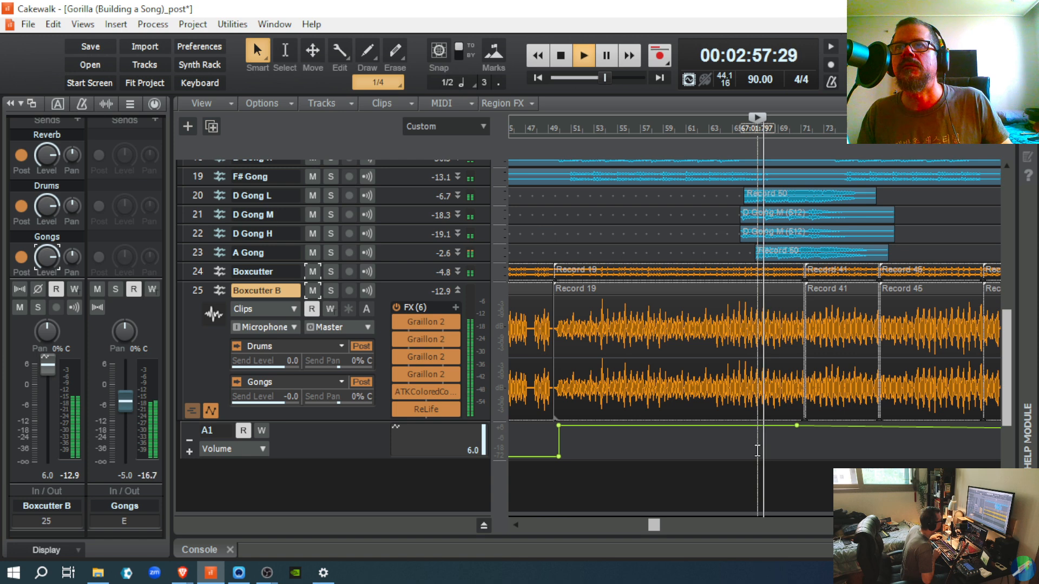
drag(798, 427, 824, 426)
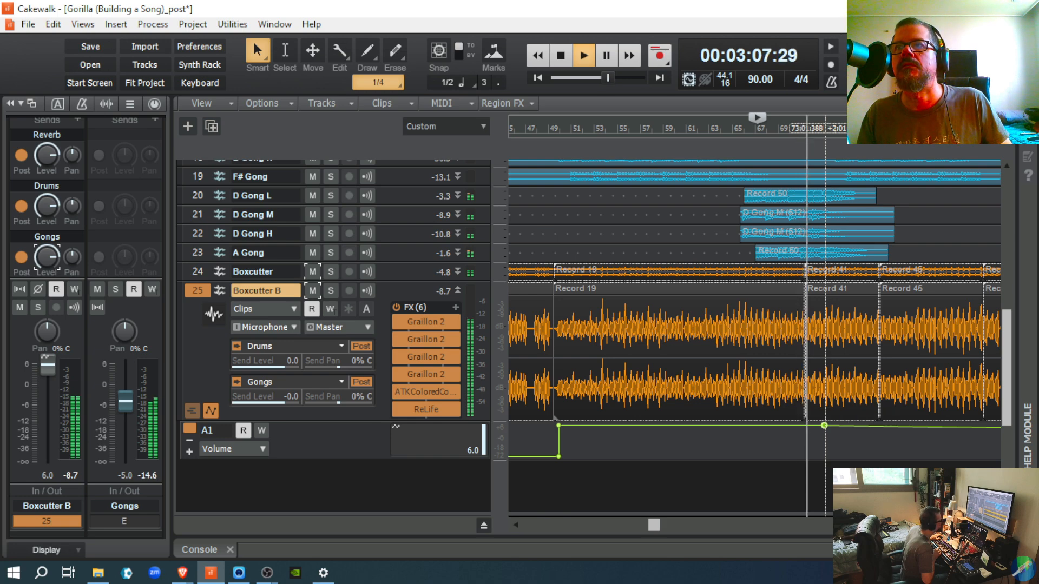
drag(824, 425, 882, 426)
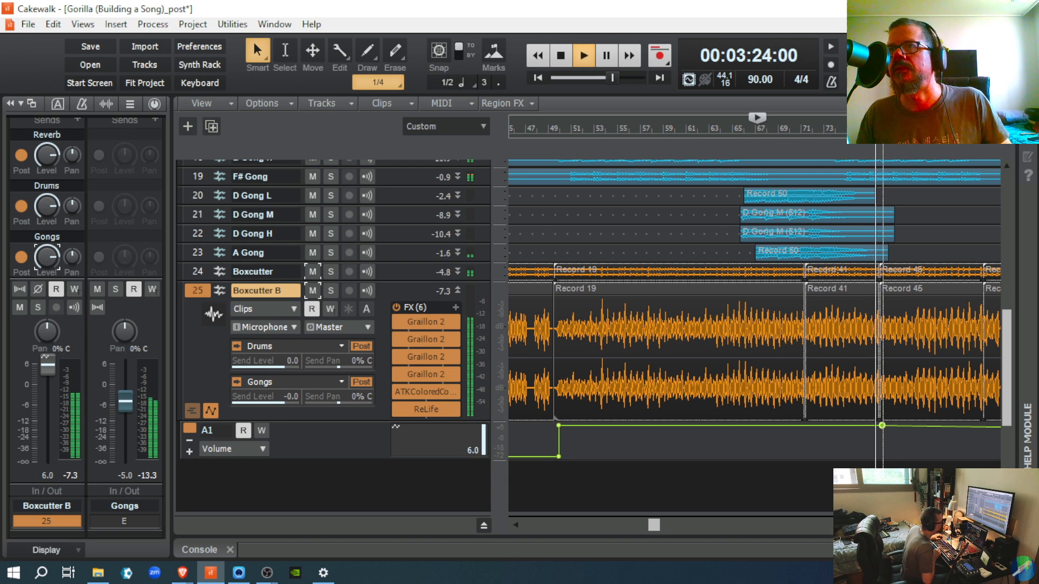
drag(882, 426, 942, 426)
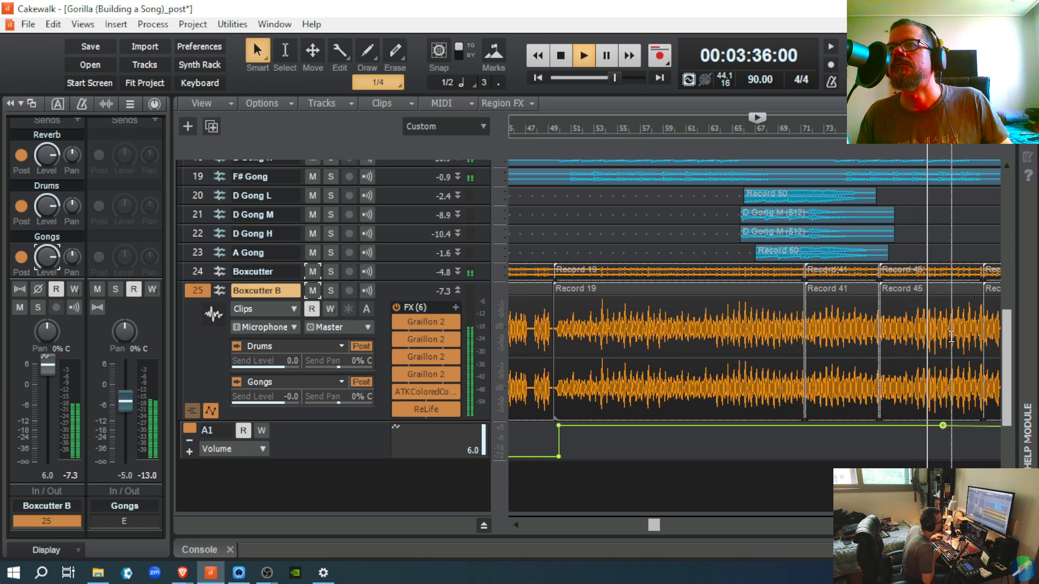
Step: Stop playback and move the 6.0 dB volume node to the start of the Record 49 clip
click(951, 373)
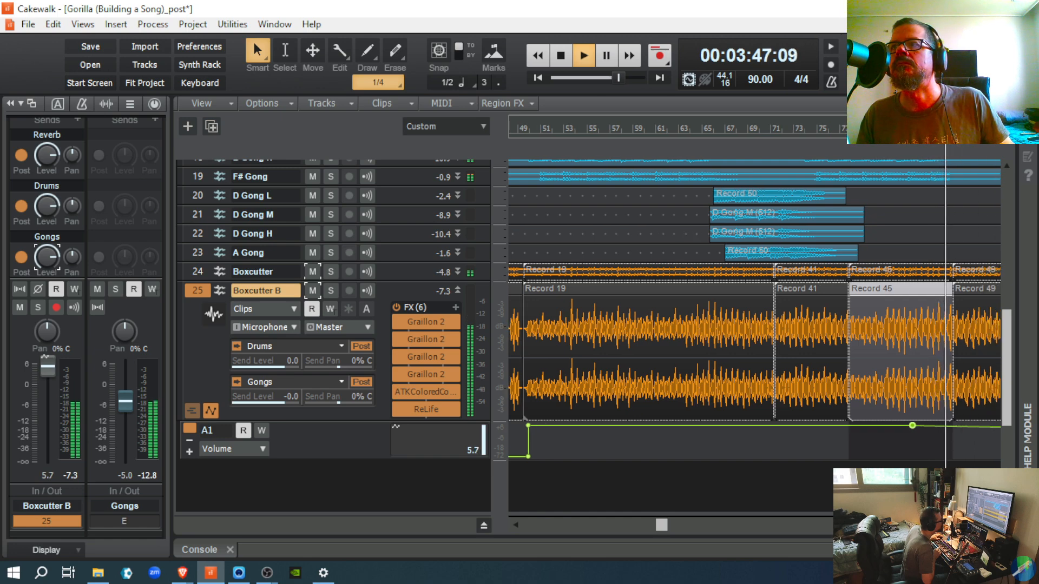
click(896, 448)
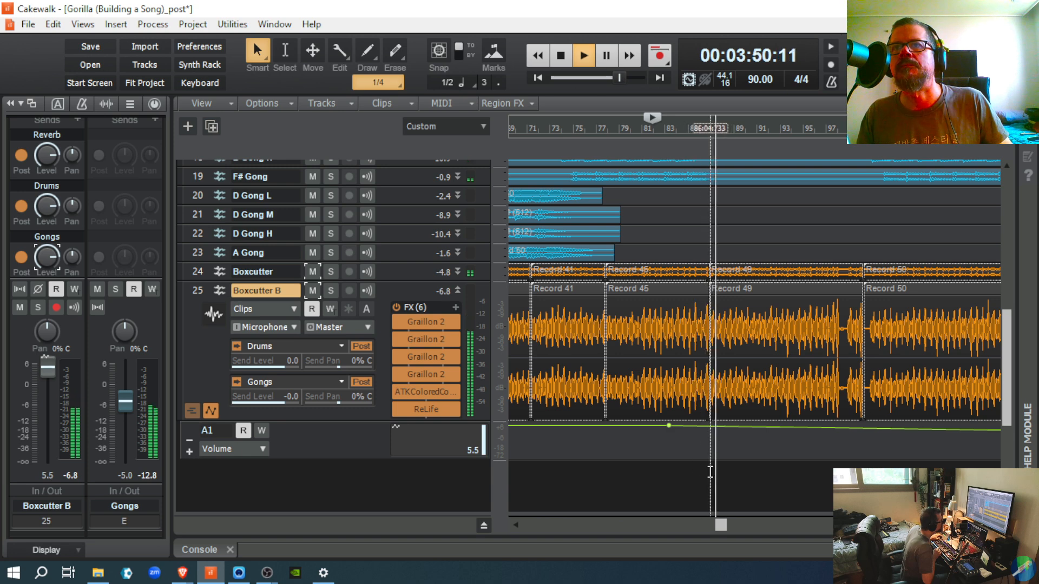
key(space)
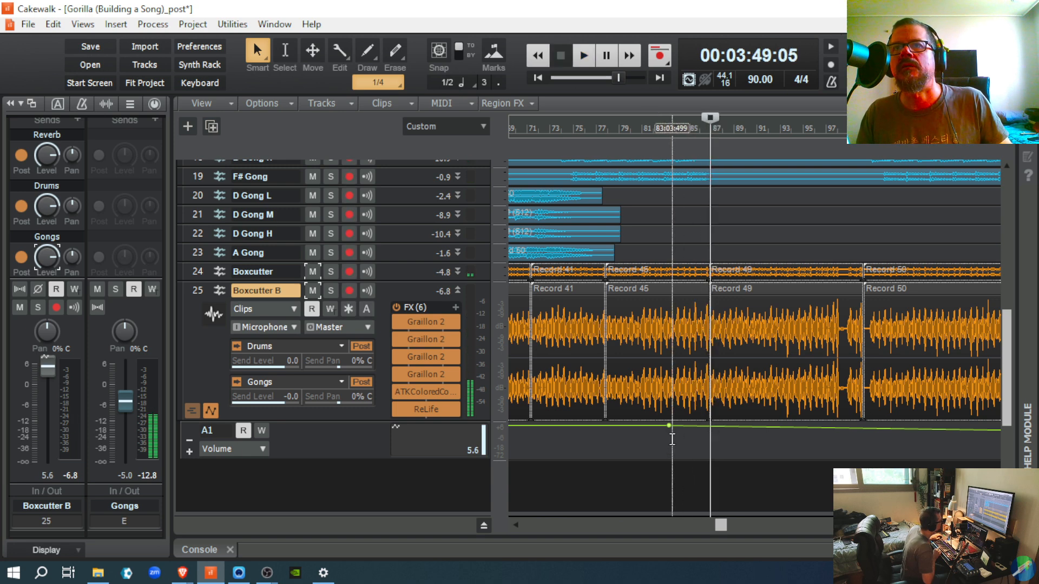
drag(669, 426, 711, 426)
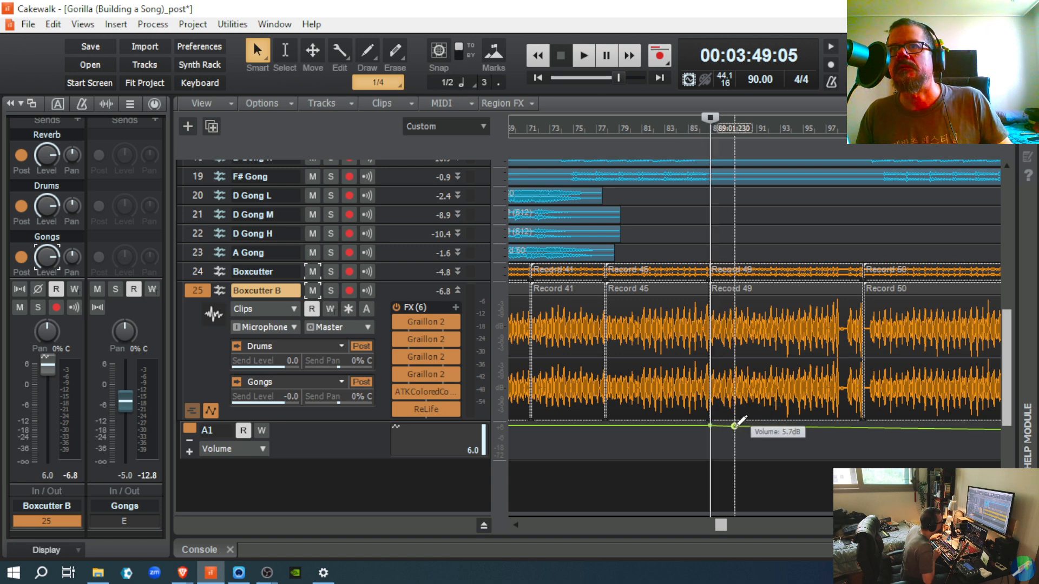
Step: Add a -INF volume node at about measure 87, shortly after the start of Record 49, and play through the resulting fade-out
drag(734, 425, 720, 460)
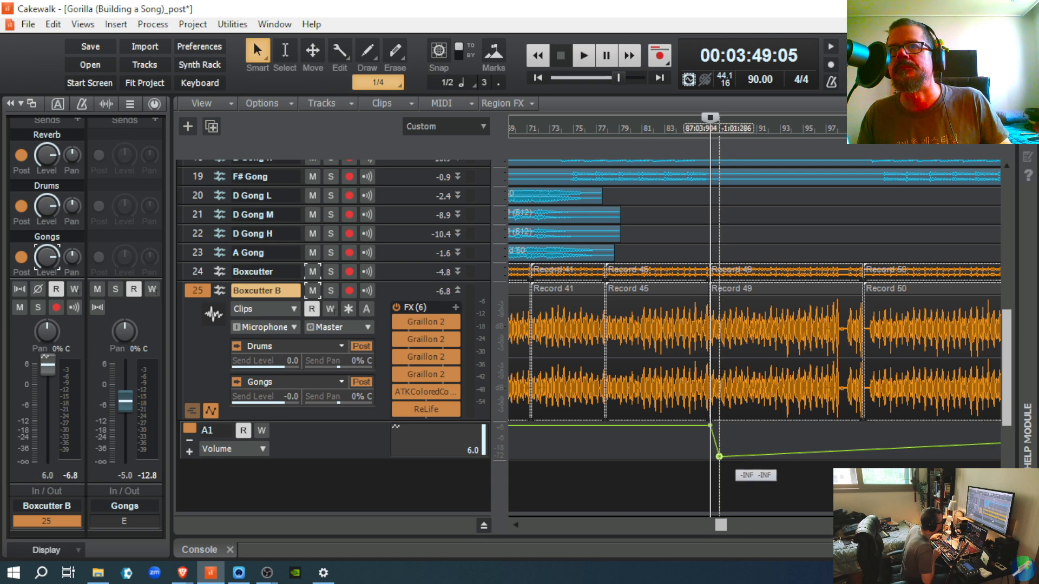
click(696, 453)
key(space)
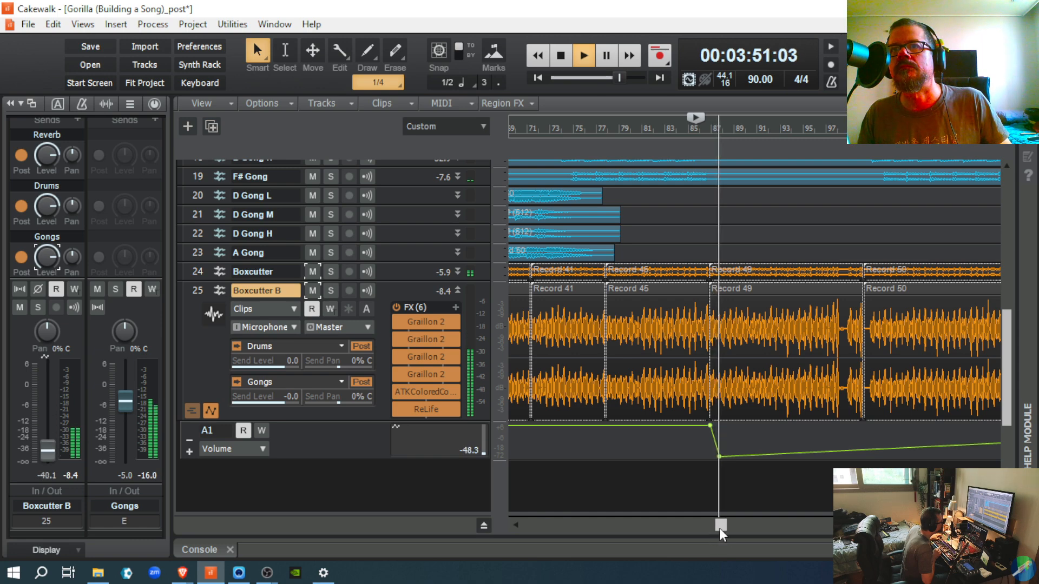
key(space)
Step: Hold Boxcutter B's volume at -INF until Record 50's first hit just before measure 101, with a vertical rise to 6.0 dB there
drag(719, 526, 737, 528)
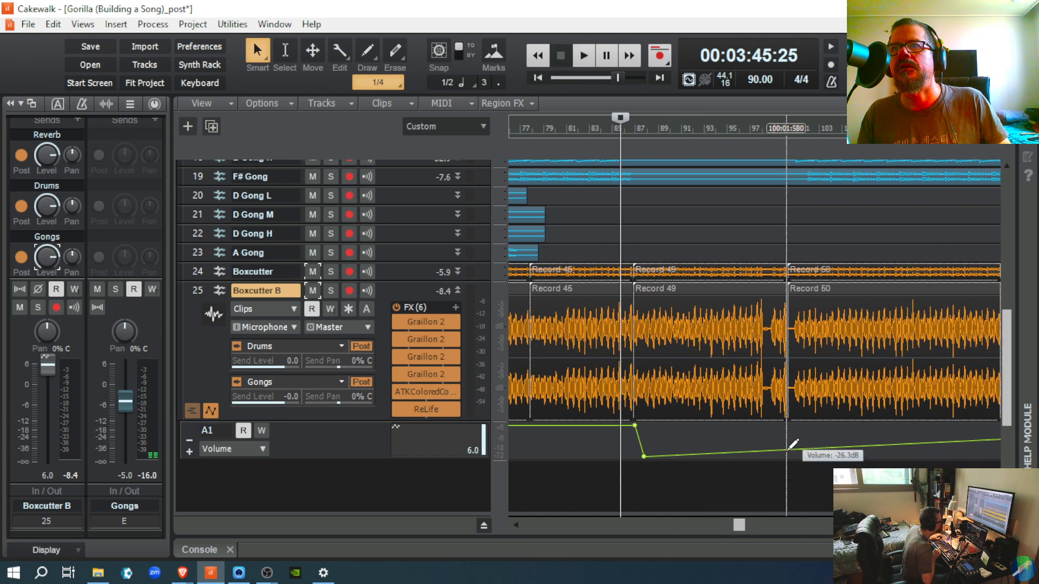
drag(792, 449, 794, 473)
key(ctrl+Right)
key(ctrl+Right)
key(ctrl+Right)
key(ctrl+Right)
key(ctrl+Right)
key(ctrl+Right)
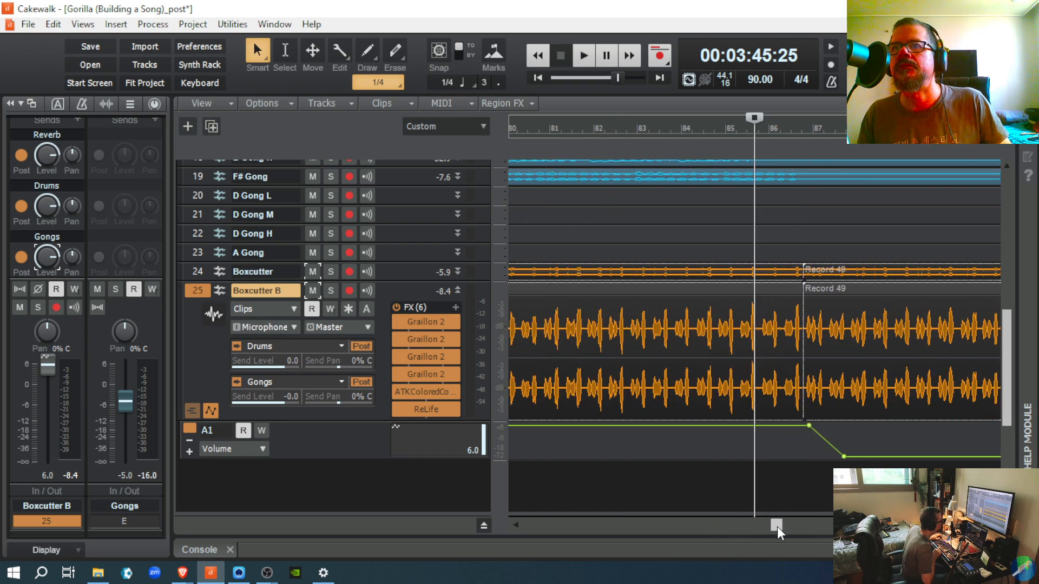
drag(777, 527, 826, 541)
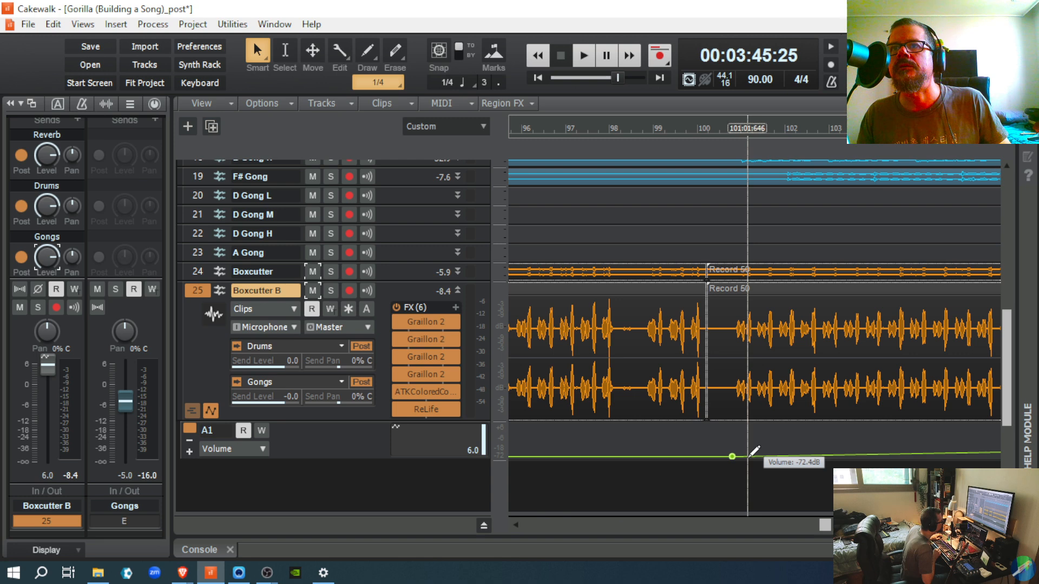
drag(749, 456, 736, 426)
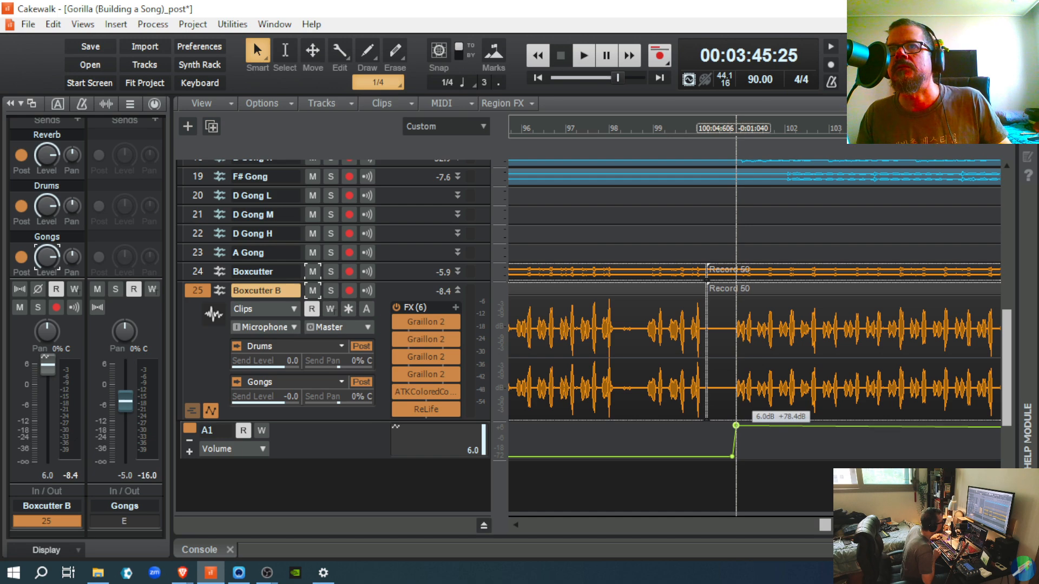
drag(736, 425, 735, 456)
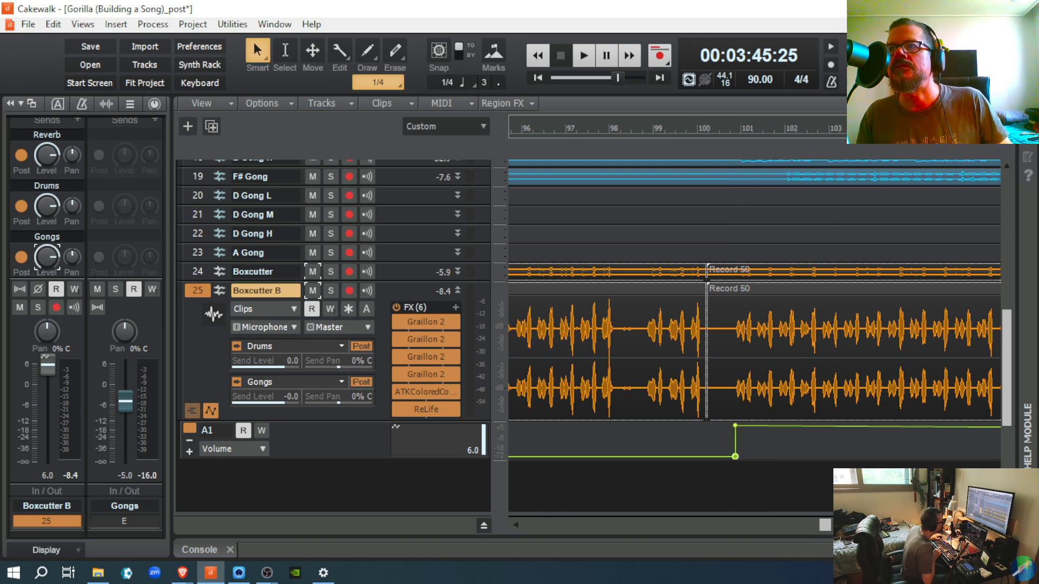
Step: Add a 6.0 dB volume node at the end of Boxcutter B's last clip, just past measure 130
click(996, 524)
click(996, 524)
click(996, 525)
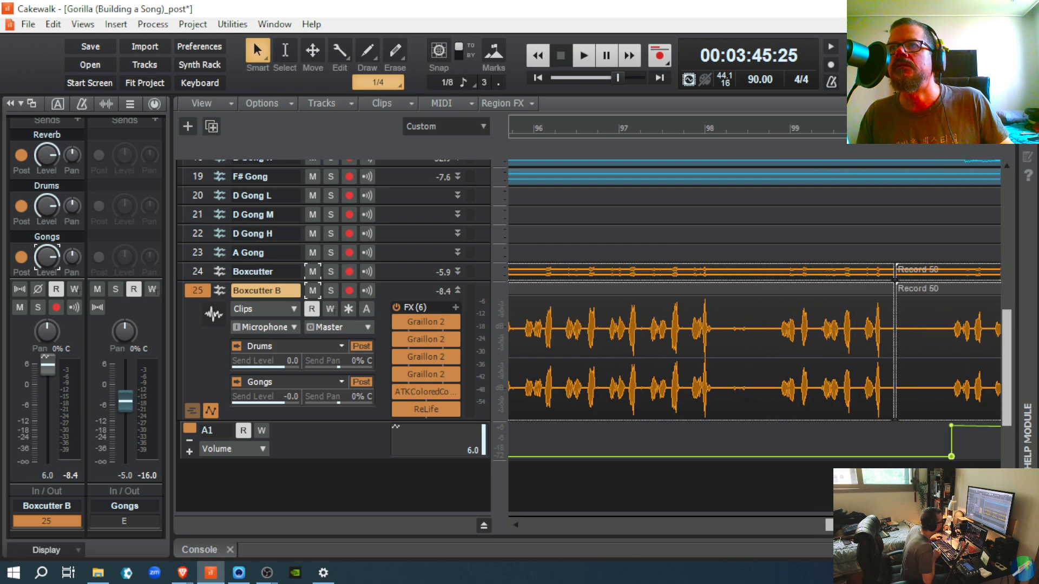
drag(837, 525, 934, 524)
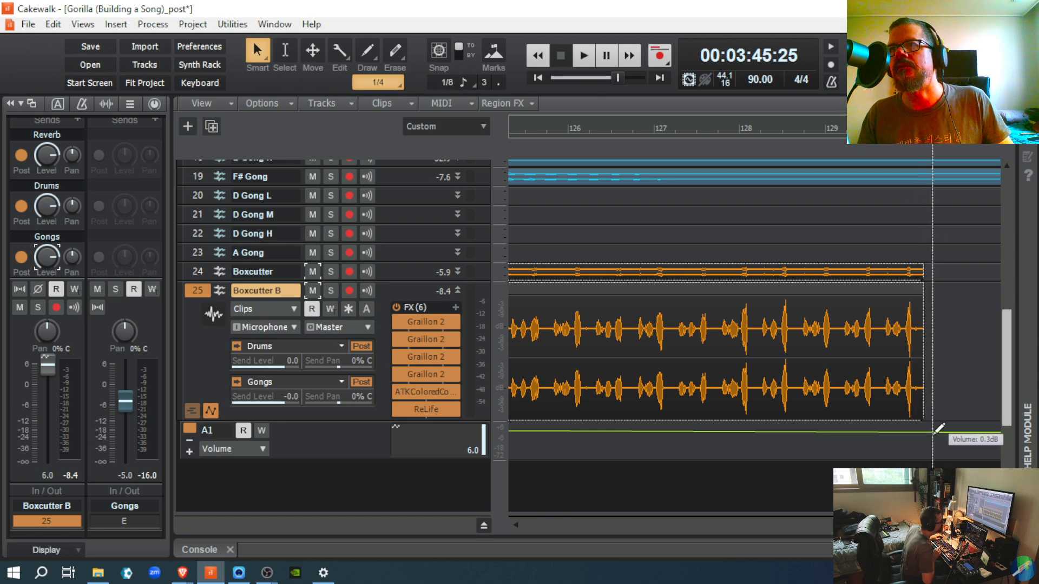
drag(925, 431, 920, 425)
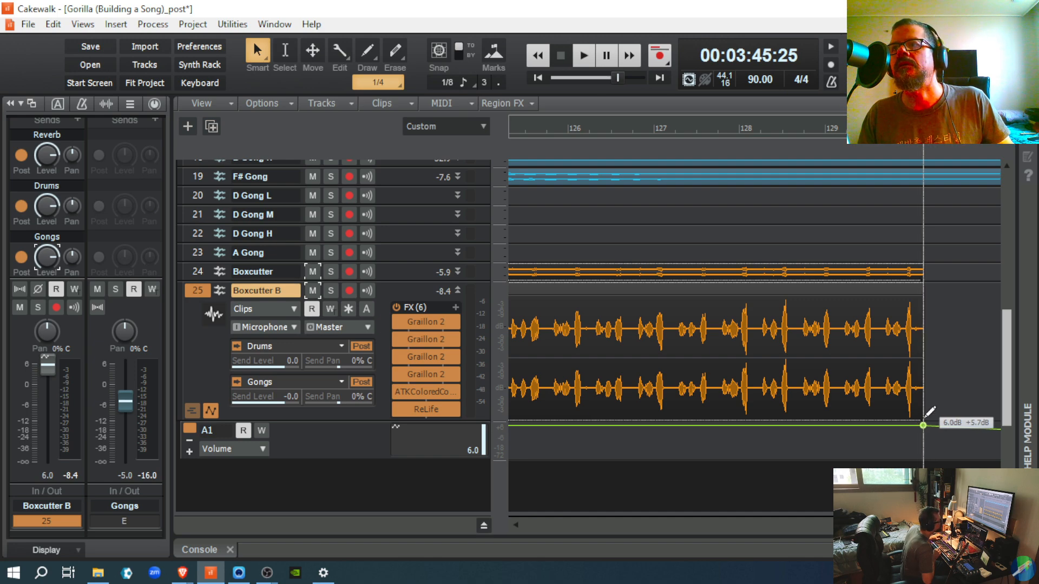
drag(925, 417, 926, 418)
Step: Play the mix from just before Record 50's first hit with a wider timeline view, and reduce the height of the Boxcutter B track
drag(926, 525, 832, 525)
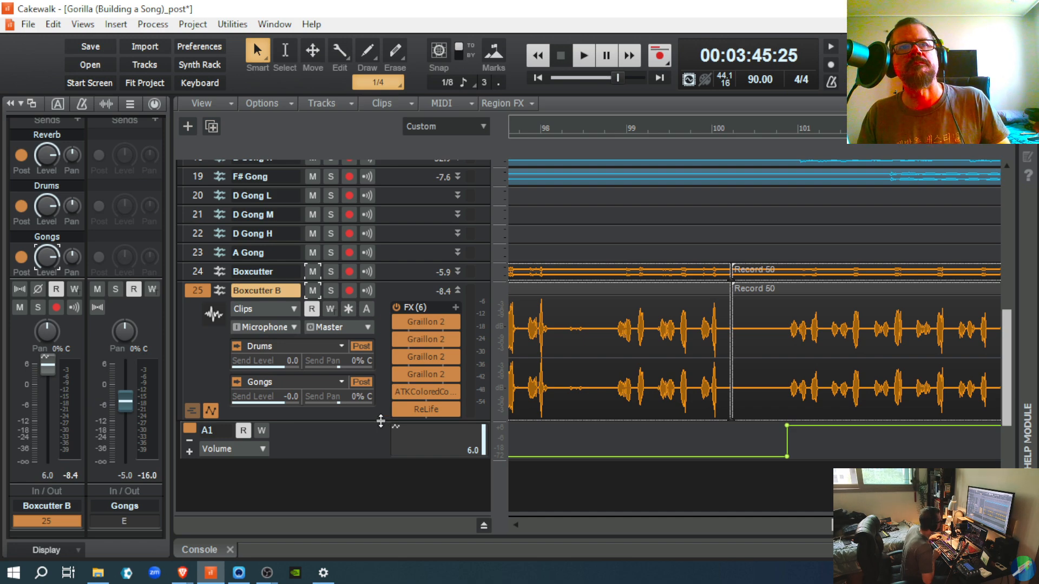
click(776, 486)
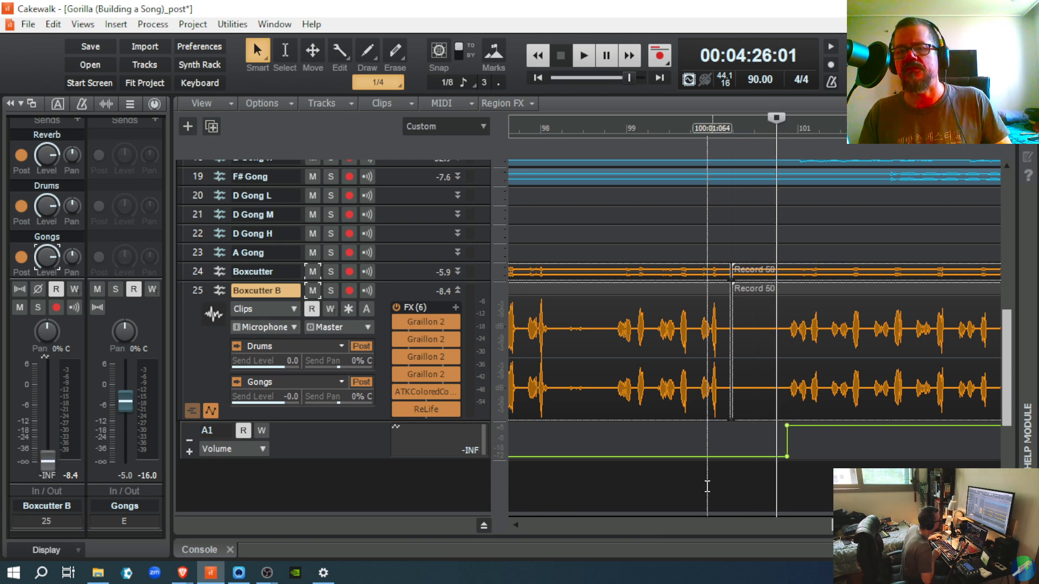
key(space)
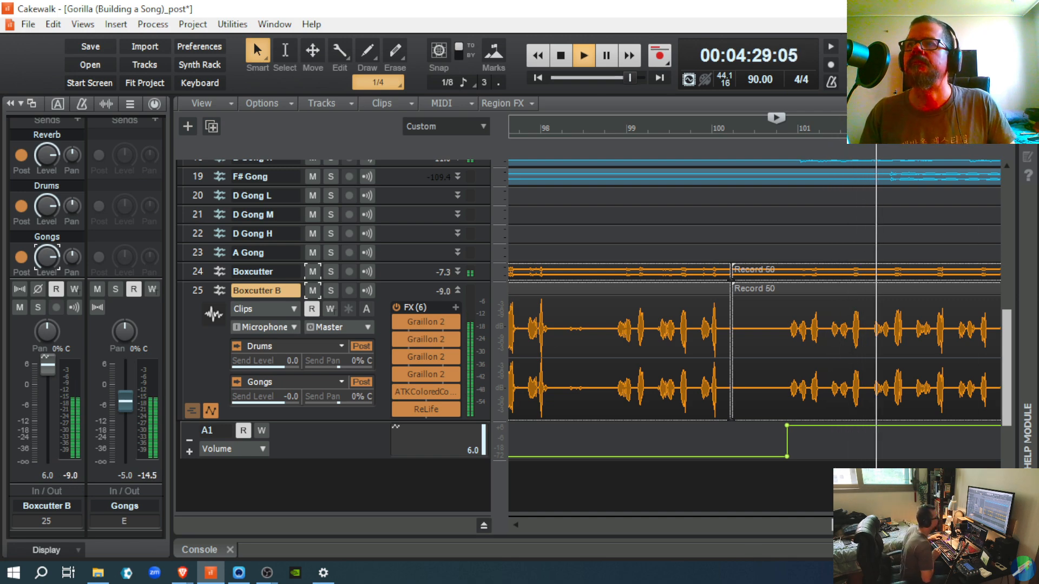
key(ctrl+Left)
key(ctrl+Left)
key(ctrl+Left)
key(ctrl+Left)
key(ctrl+Left)
key(ctrl+Left)
key(ctrl+Left)
key(ctrl+Left)
key(ctrl+Left)
key(ctrl+Left)
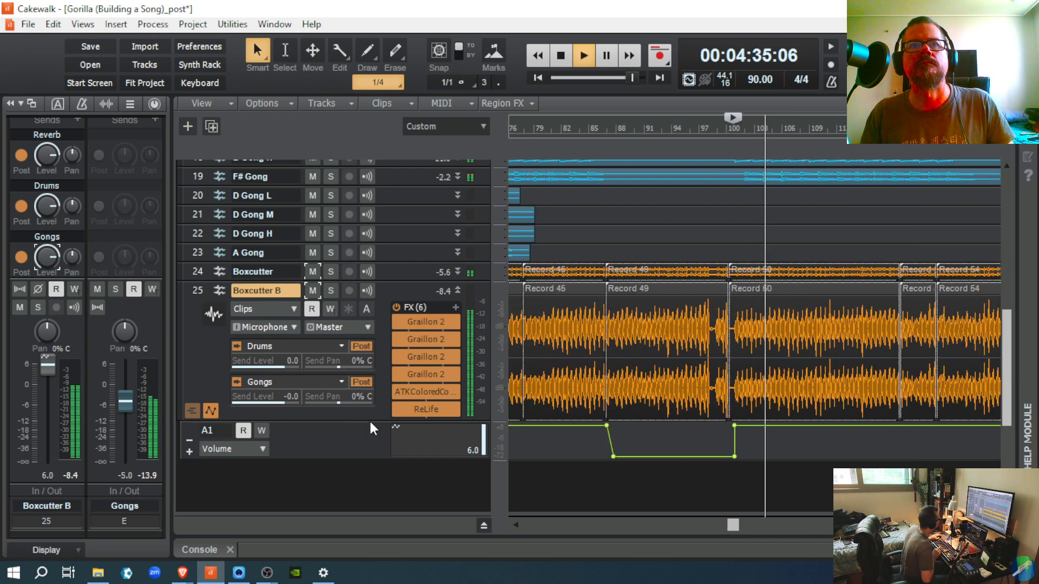
drag(370, 421, 376, 364)
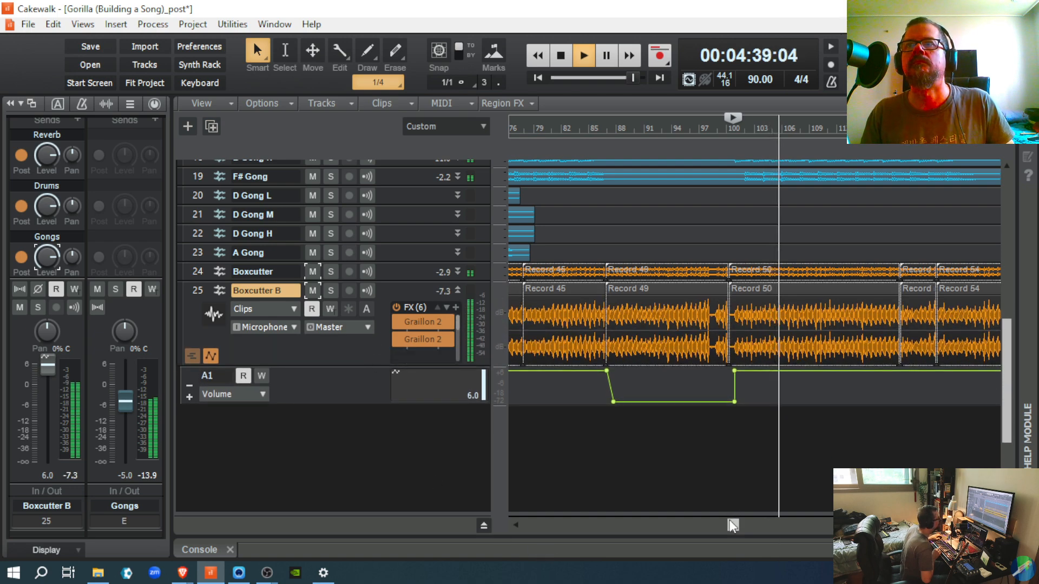
Step: Compare the playing Record 50 section with Boxcutter B muted and unmuted, and stop playback
drag(732, 524, 783, 526)
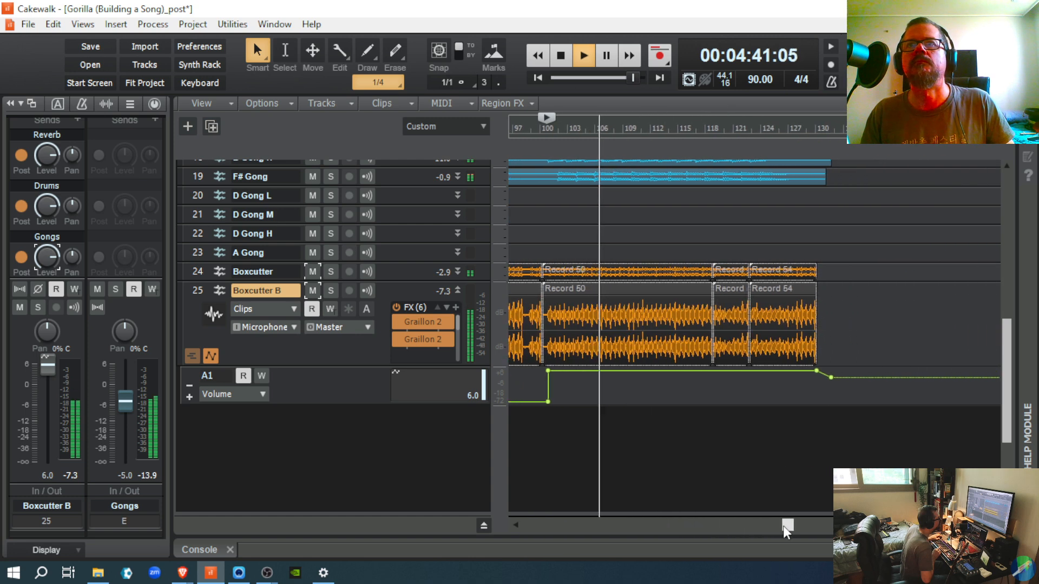
click(313, 291)
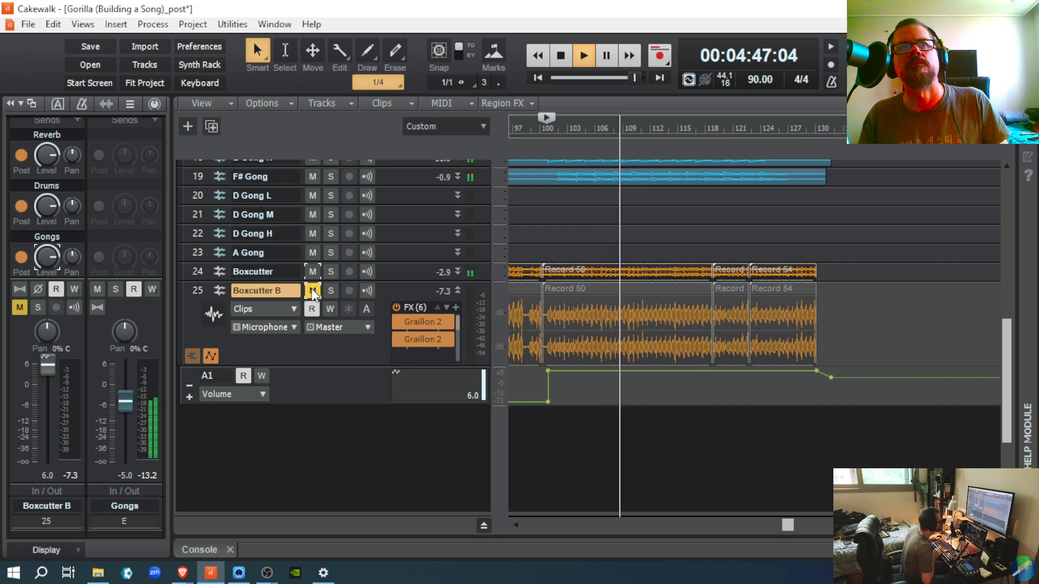
click(312, 291)
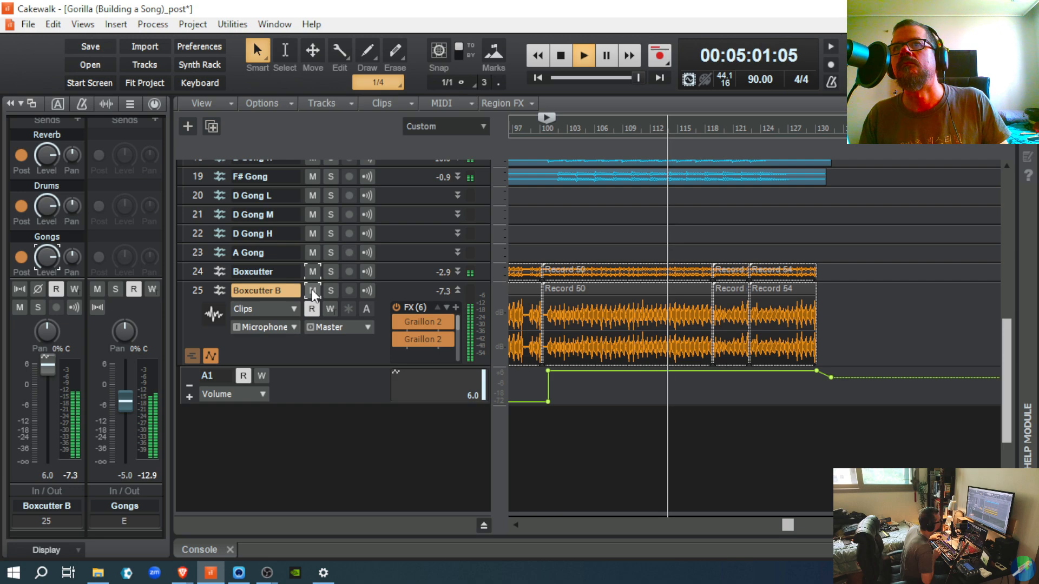
key(space)
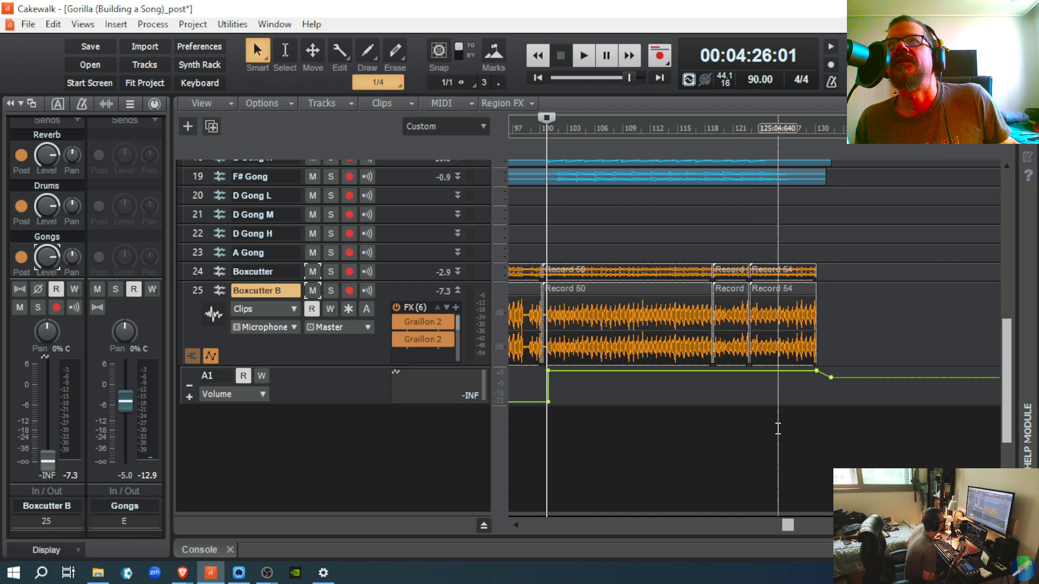
Step: Mute Boxcutter and Boxcutter B and play the song's ending from about measure 122
scroll(778, 429, up, 3)
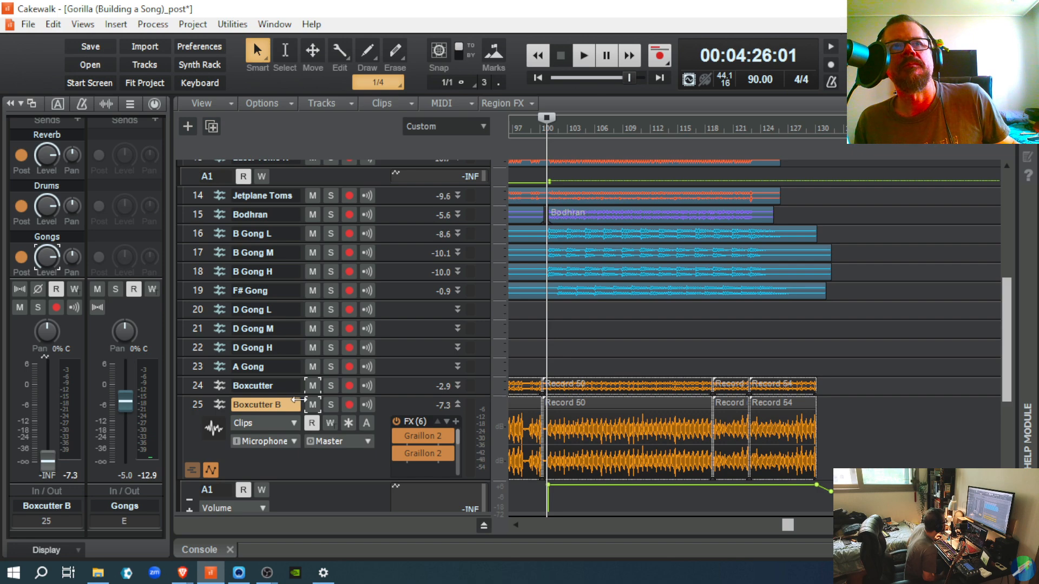
click(312, 406)
click(313, 386)
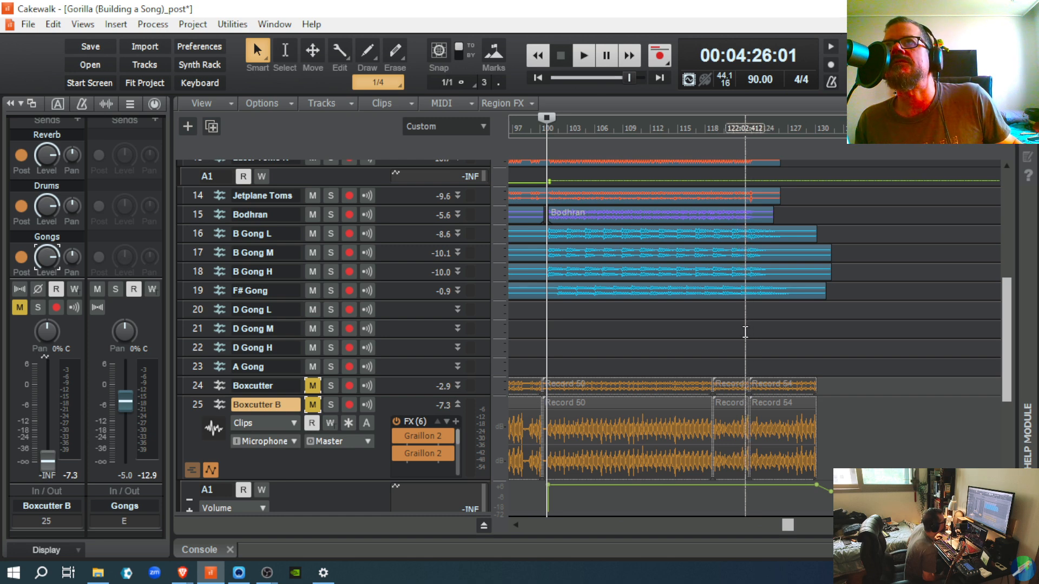
click(745, 332)
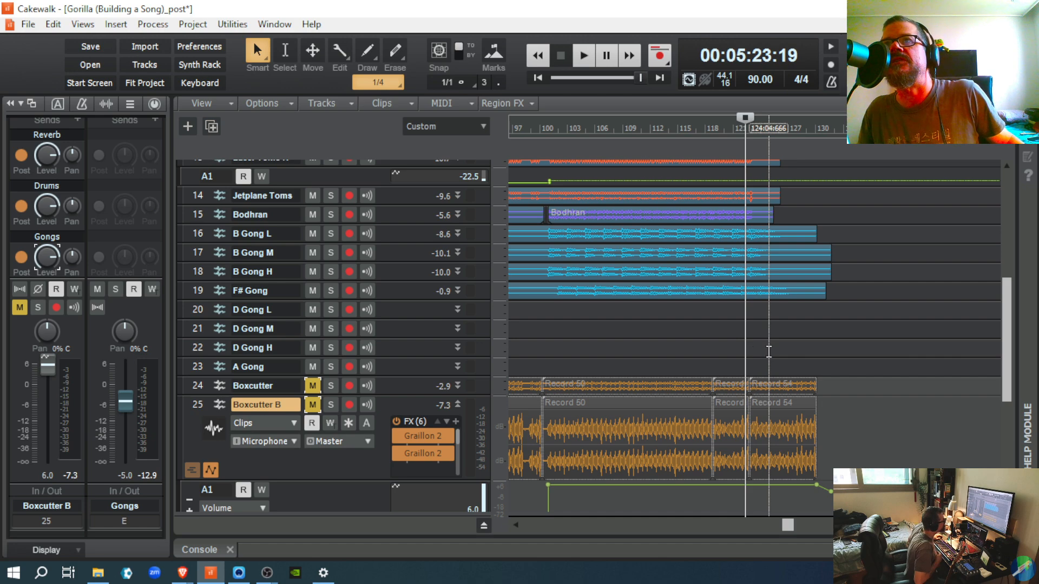
key(space)
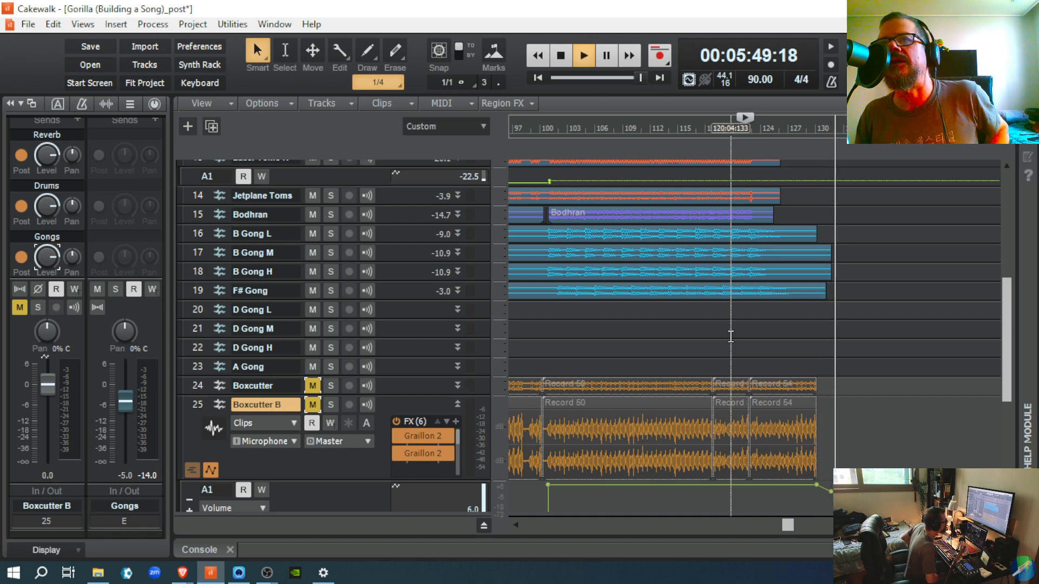
key(space)
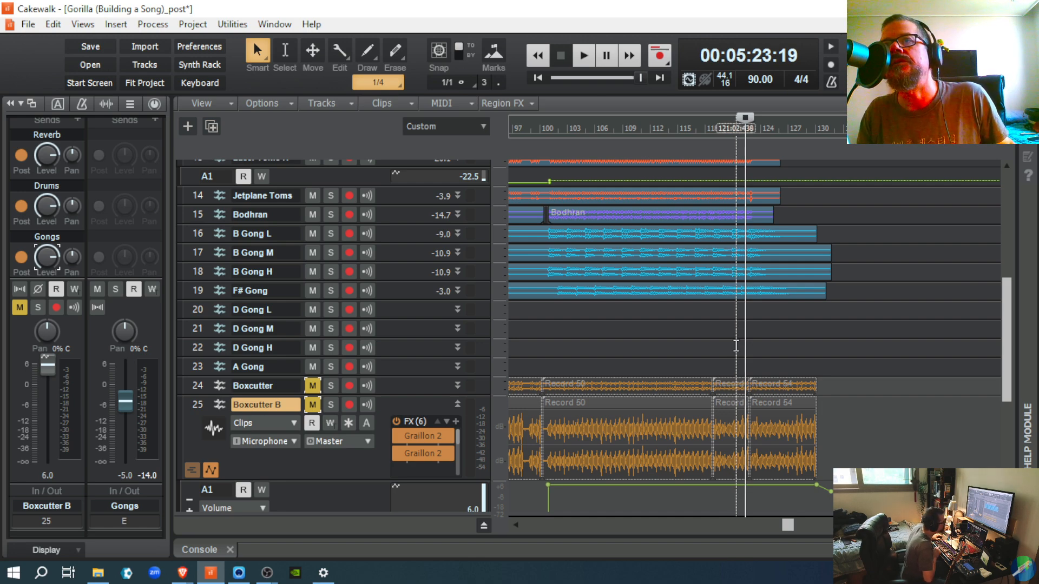
Step: Unmute Boxcutter and Boxcutter B and play the ending again from the same point near measure 122
click(316, 392)
click(314, 400)
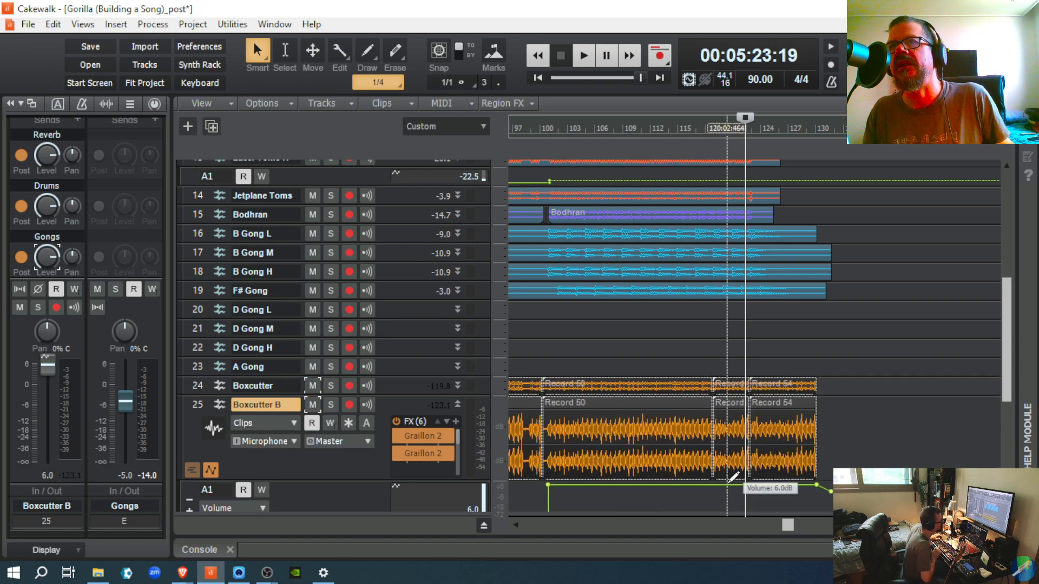
key(space)
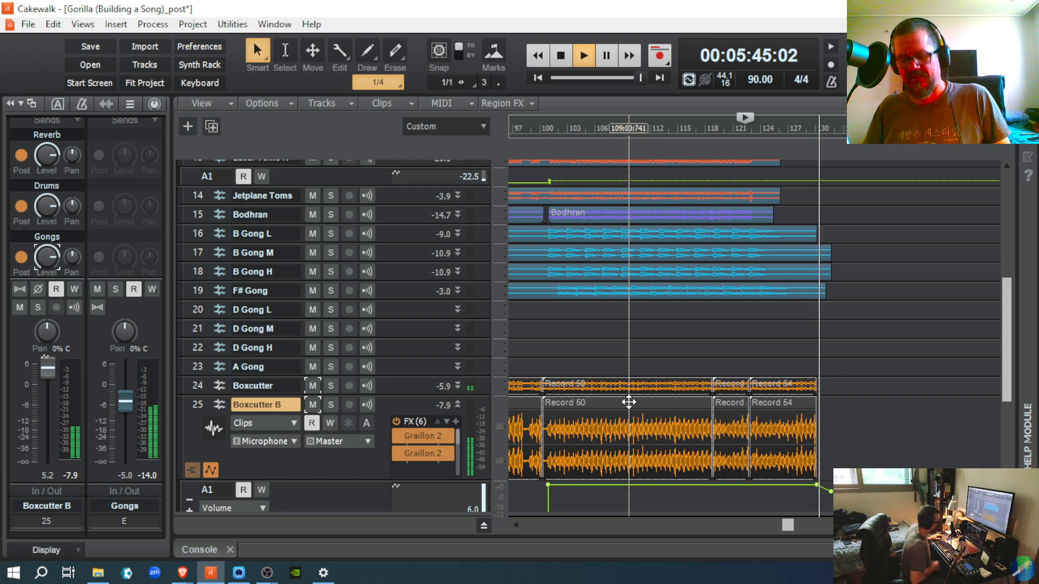
key(space)
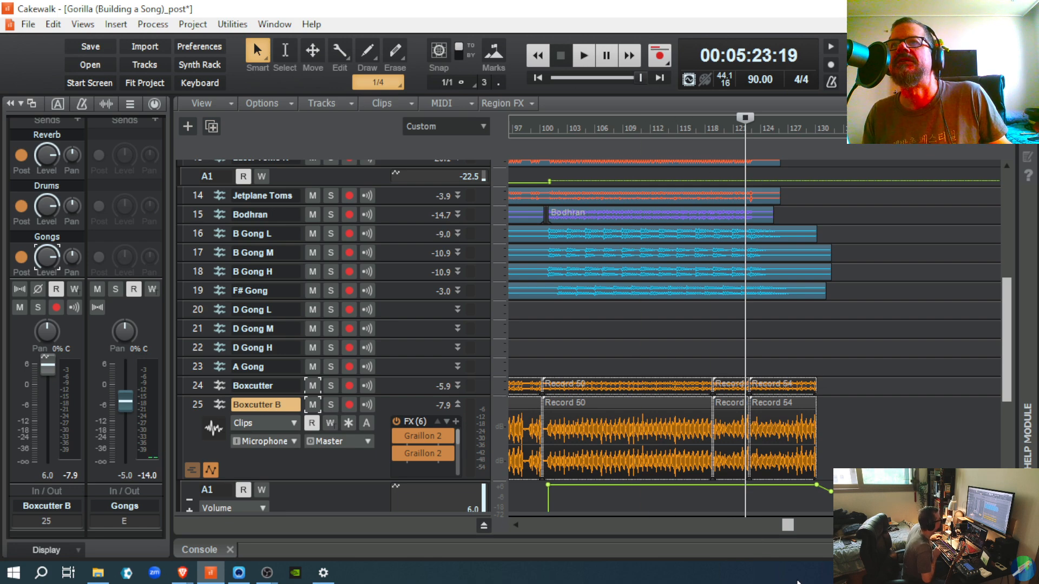
Step: Lower Boxcutter B's final volume node to -INF and place it just after the end of the last clip
click(829, 491)
drag(829, 490, 823, 515)
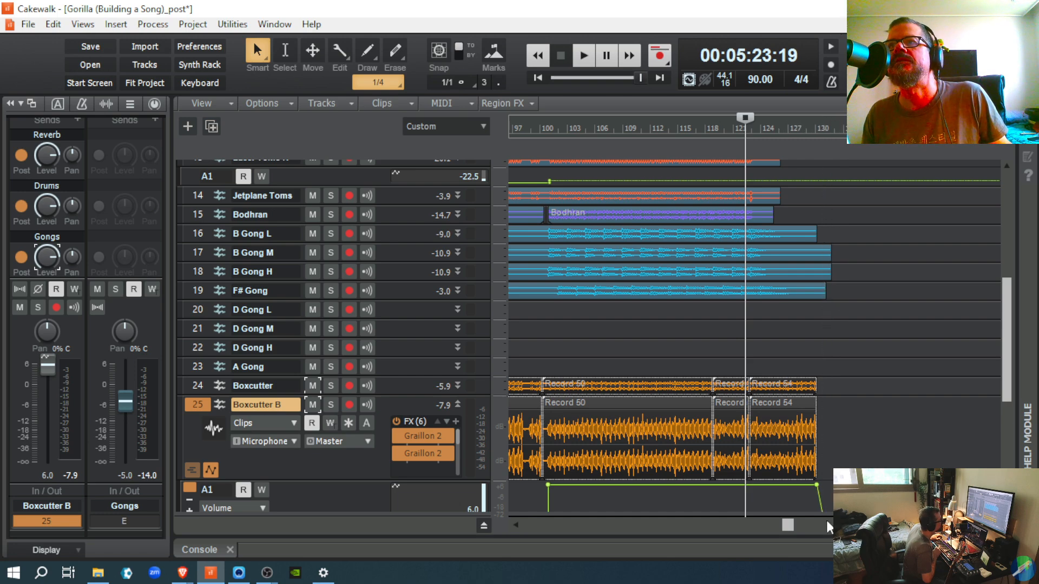
scroll(850, 487, down, 2)
scroll(850, 487, up, 1)
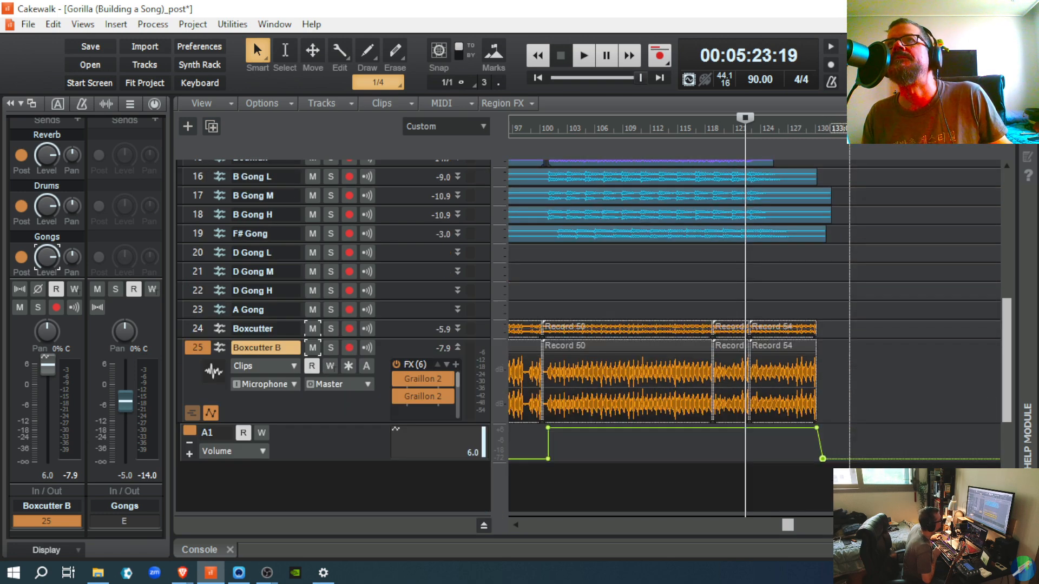
scroll(849, 487, up, 3)
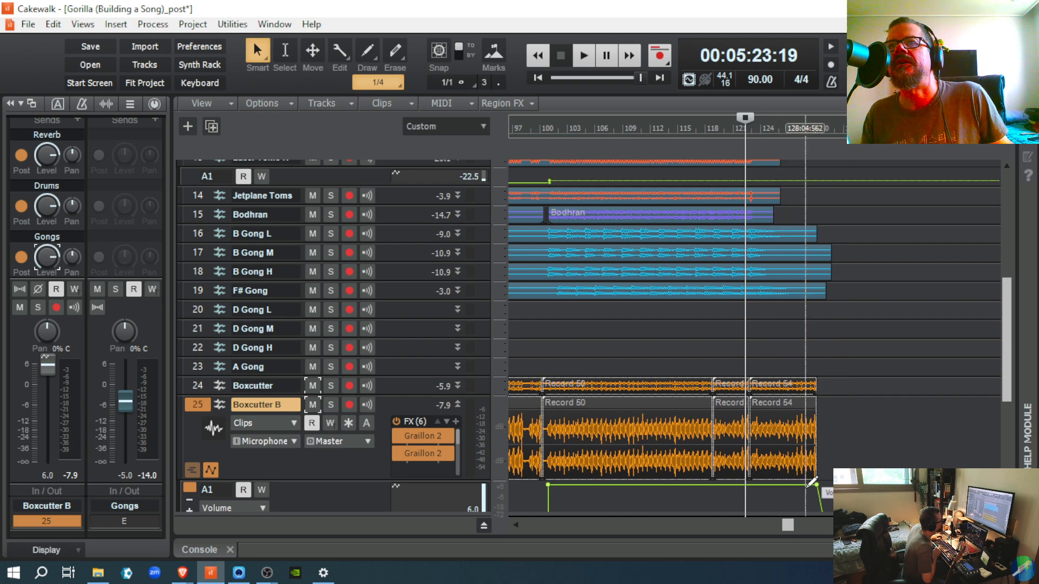
scroll(850, 464, down, 3)
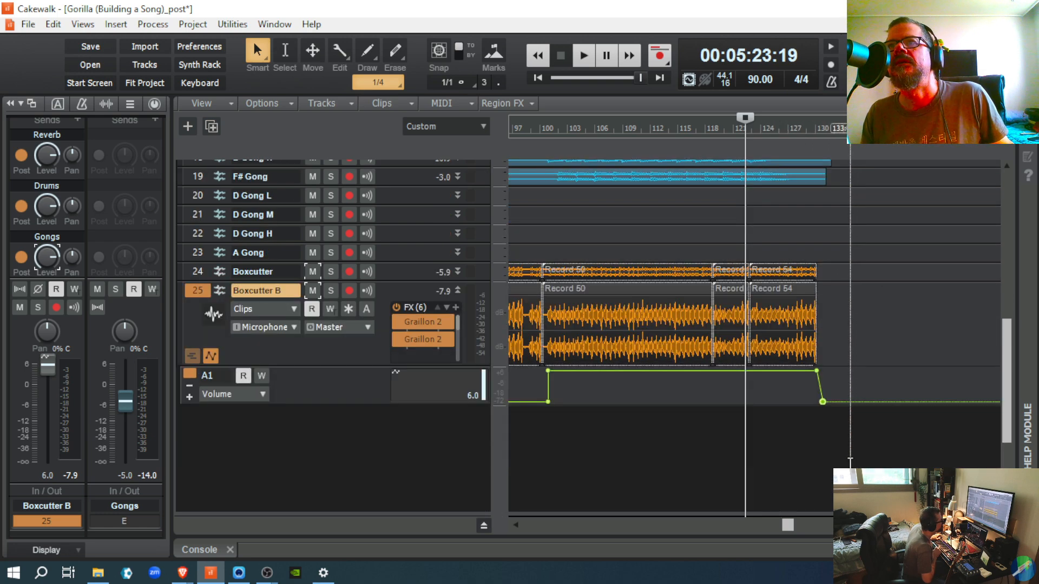
scroll(850, 464, up, 2)
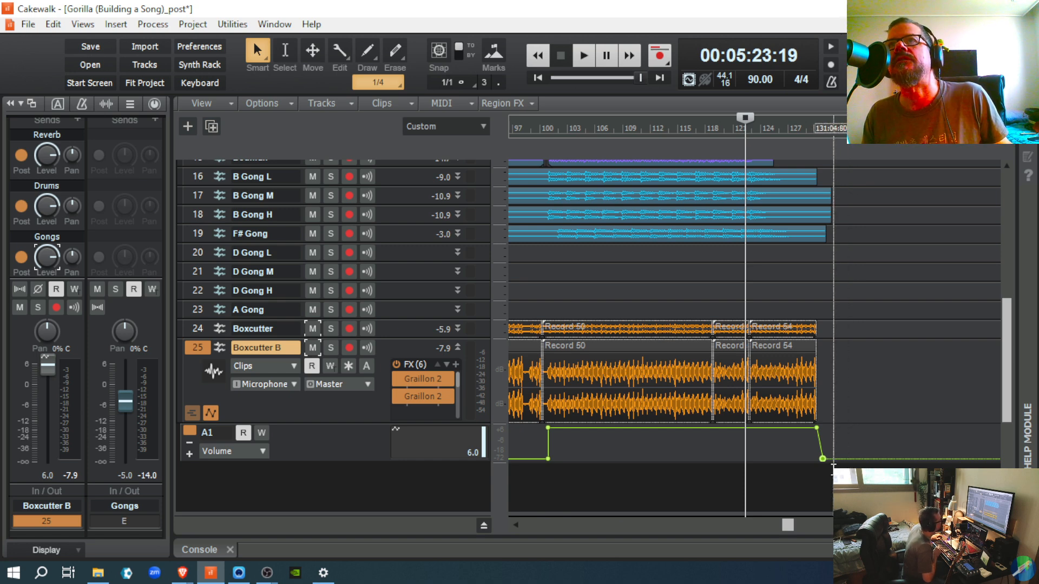
Step: Play from about measure 122 and add a 6.0 dB volume node on Boxcutter B at measure 123, just after Record 54 starts
key(space)
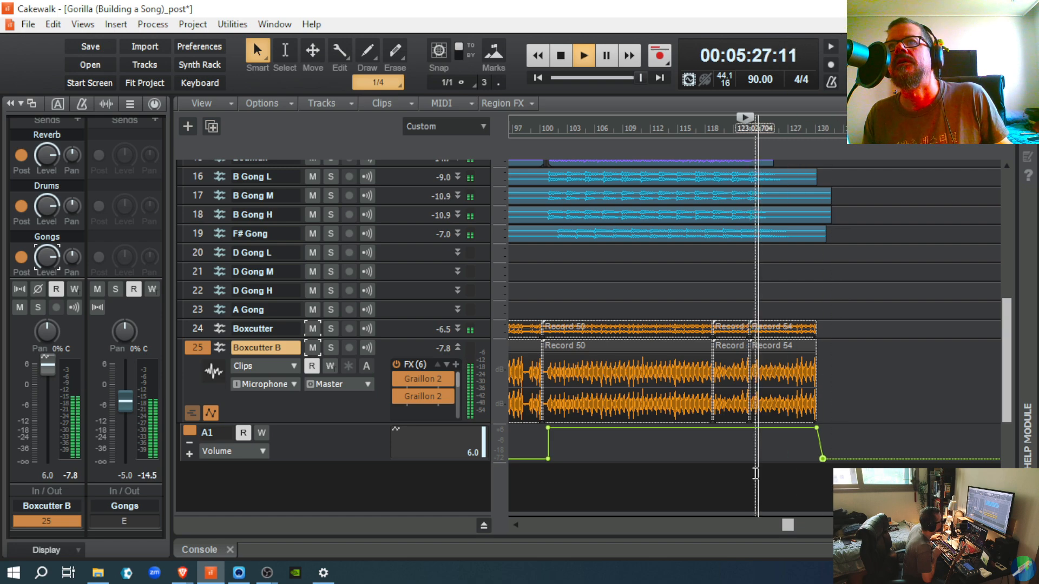
click(757, 427)
key(space)
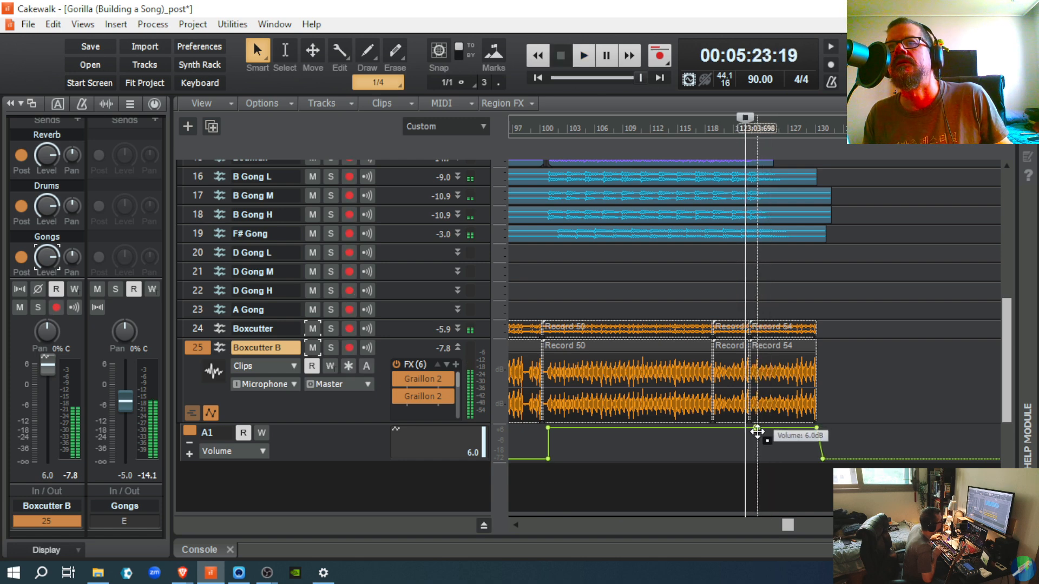
key(space)
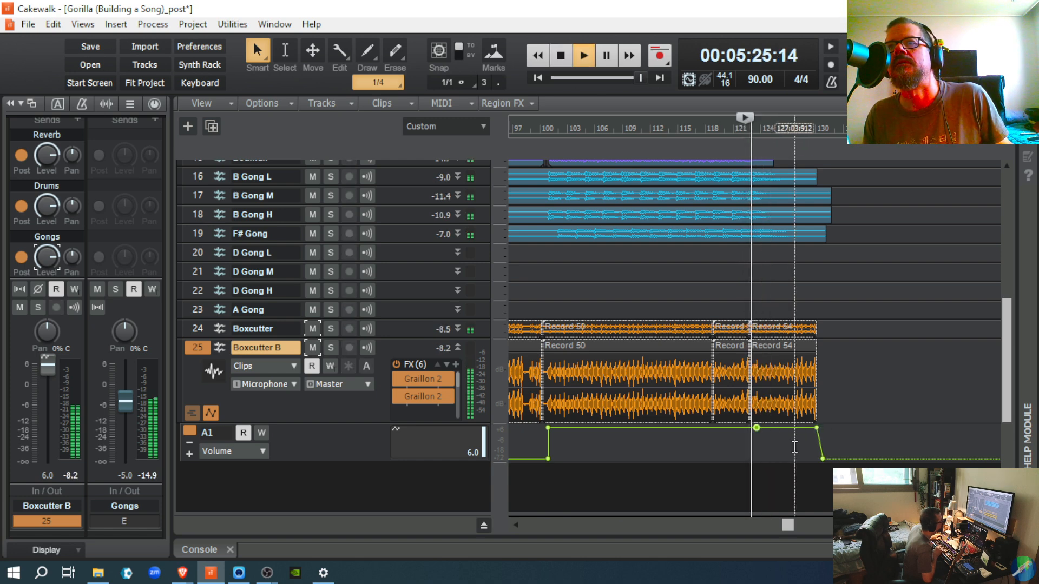
key(space)
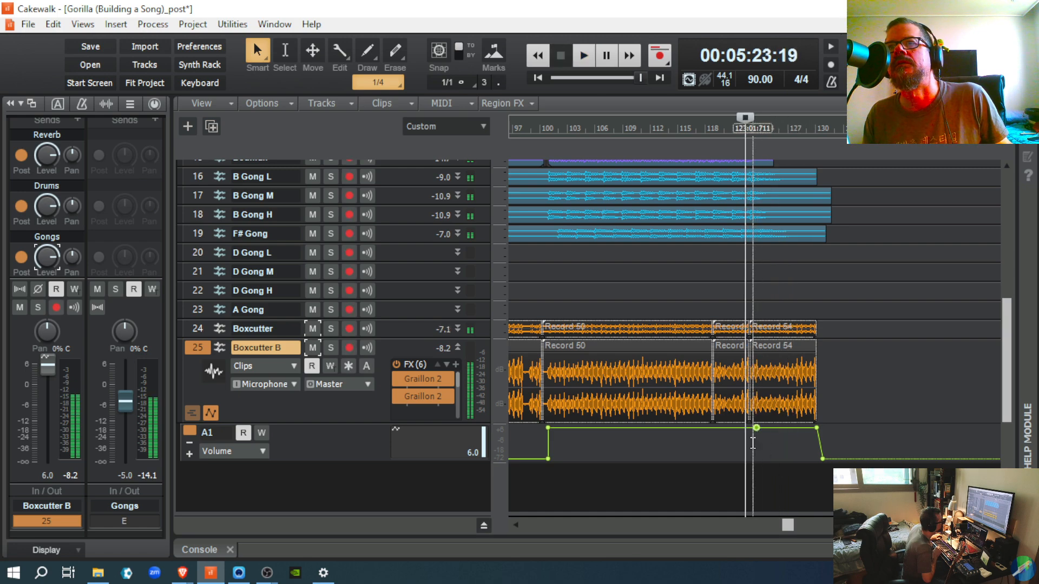
Step: Shift the new 6.0 dB node slightly earlier, to about the first beat of measure 123, and check its timing in playback
mouse_move(755, 427)
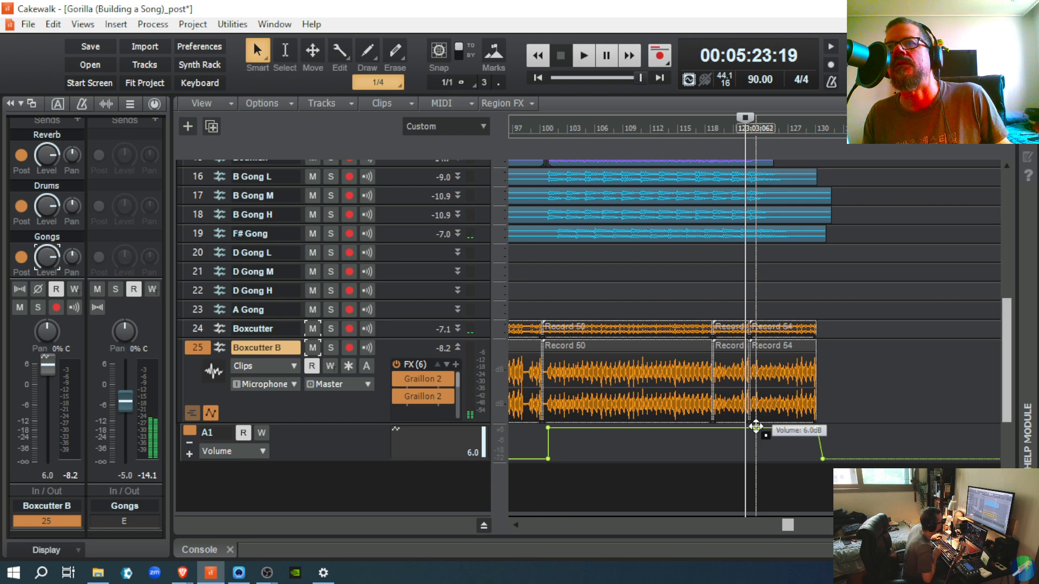
drag(756, 427, 752, 427)
key(space)
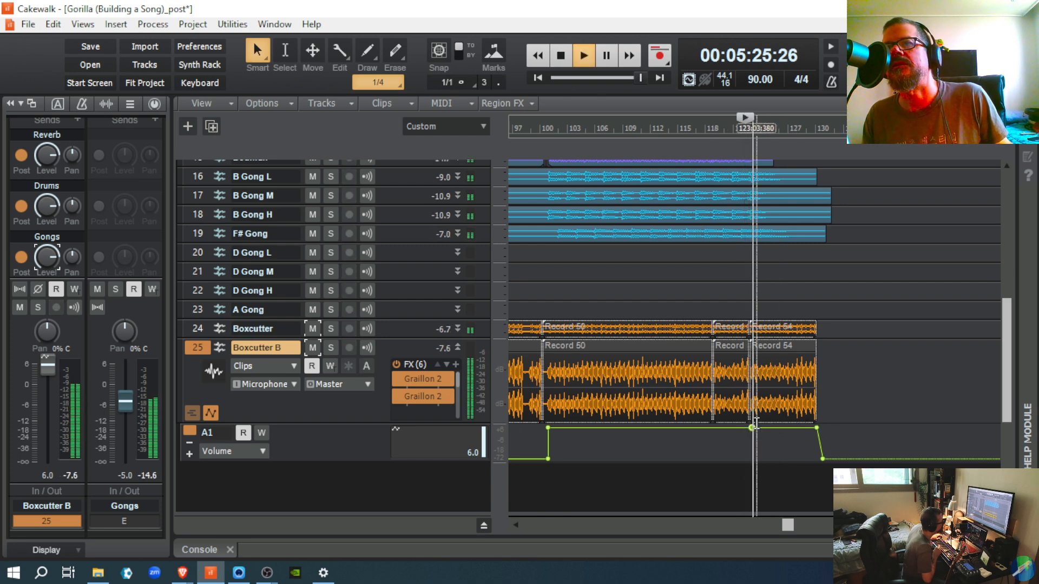
key(space)
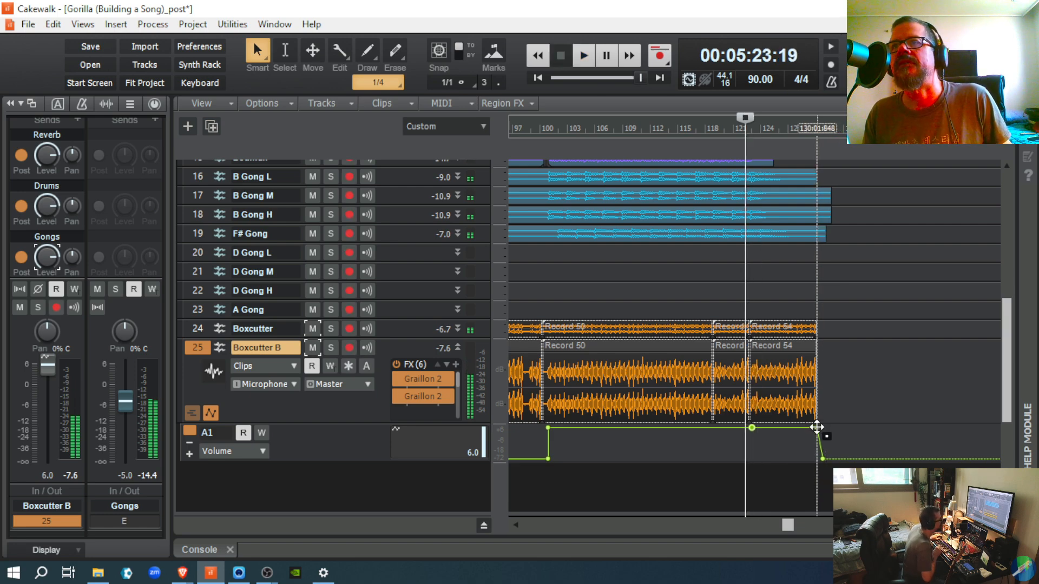
Step: Move the clip-end node to about -7.7 dB near measure 127, audition the fade, and align the -INF node with the last clip's end
drag(816, 428, 787, 442)
key(space)
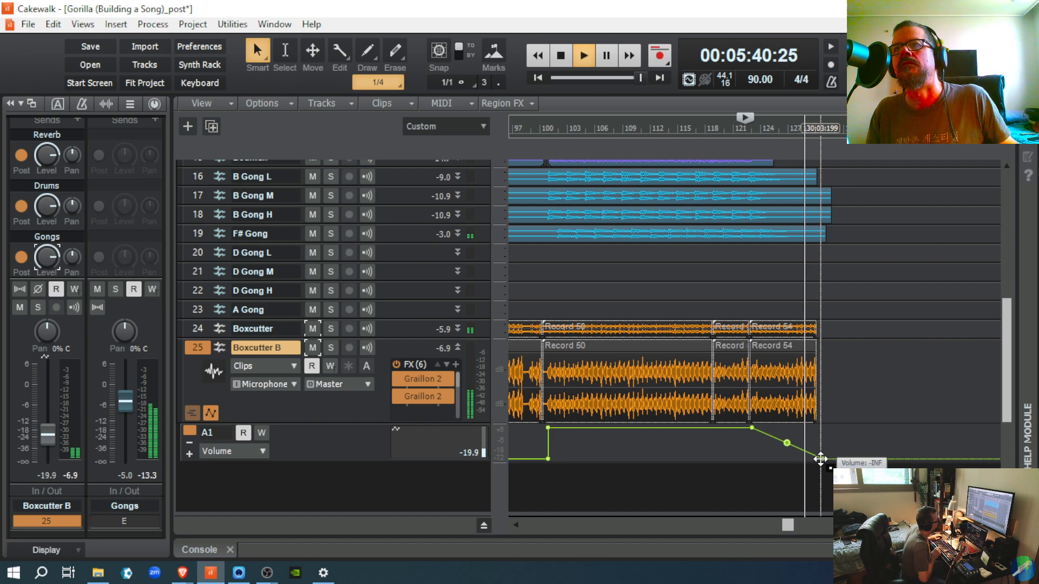
drag(821, 460, 813, 466)
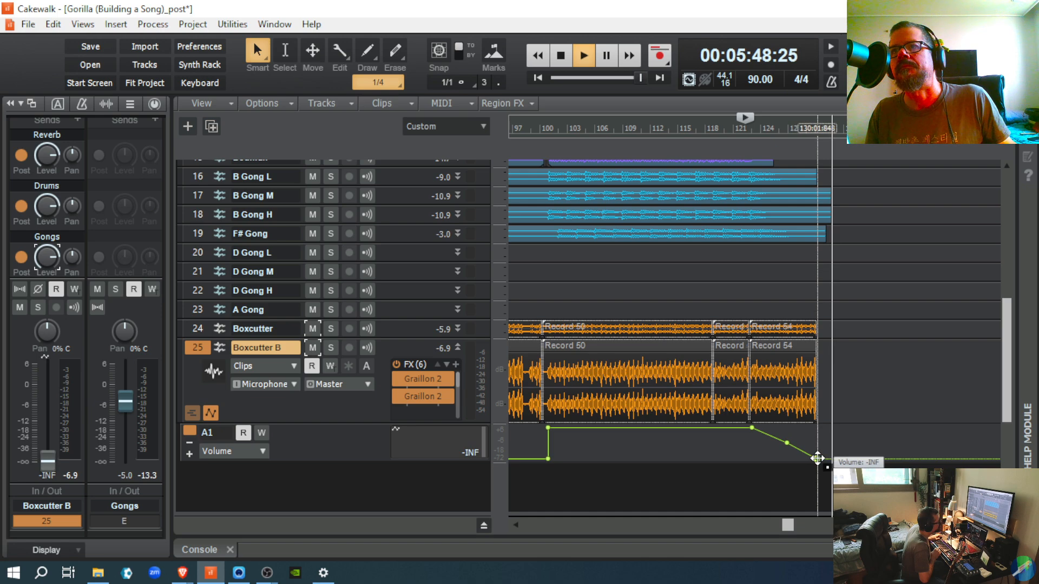
drag(816, 459, 816, 460)
key(space)
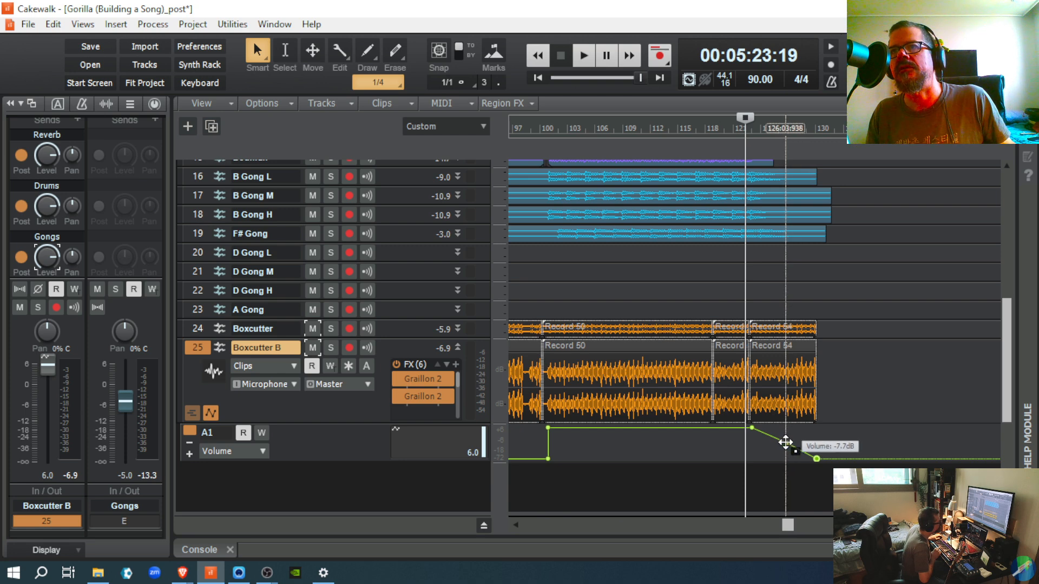
Step: Delete the -7.7 dB node in the middle of the fade-out and set the remaining fade segment to Fast Curve
right_click(786, 442)
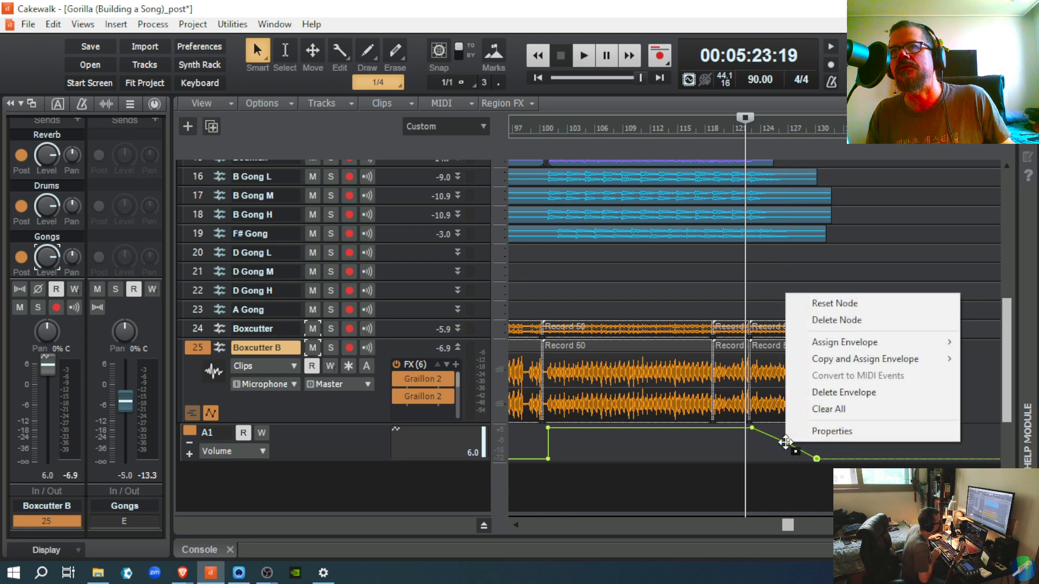
click(828, 320)
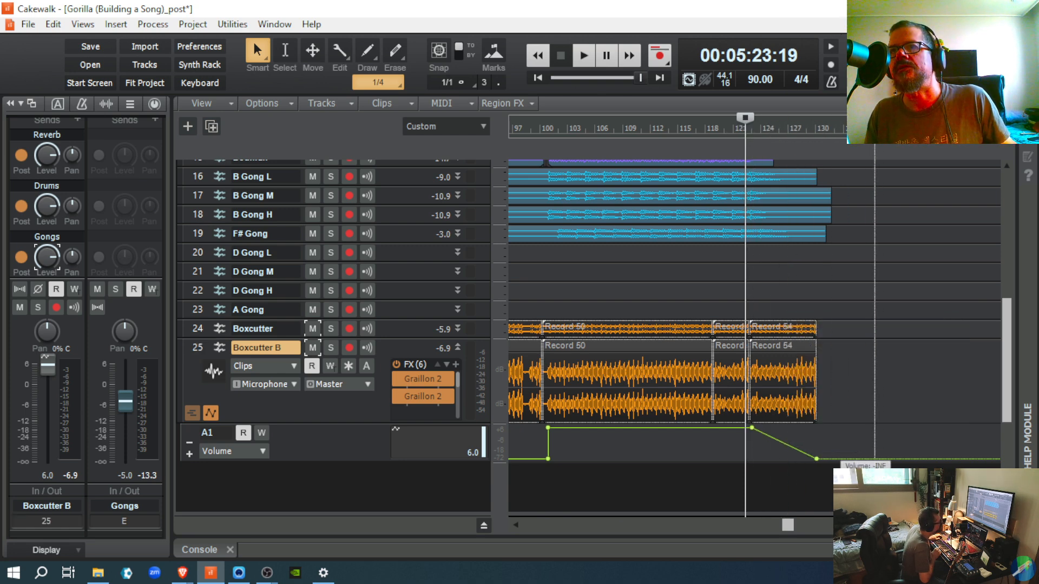
right_click(783, 440)
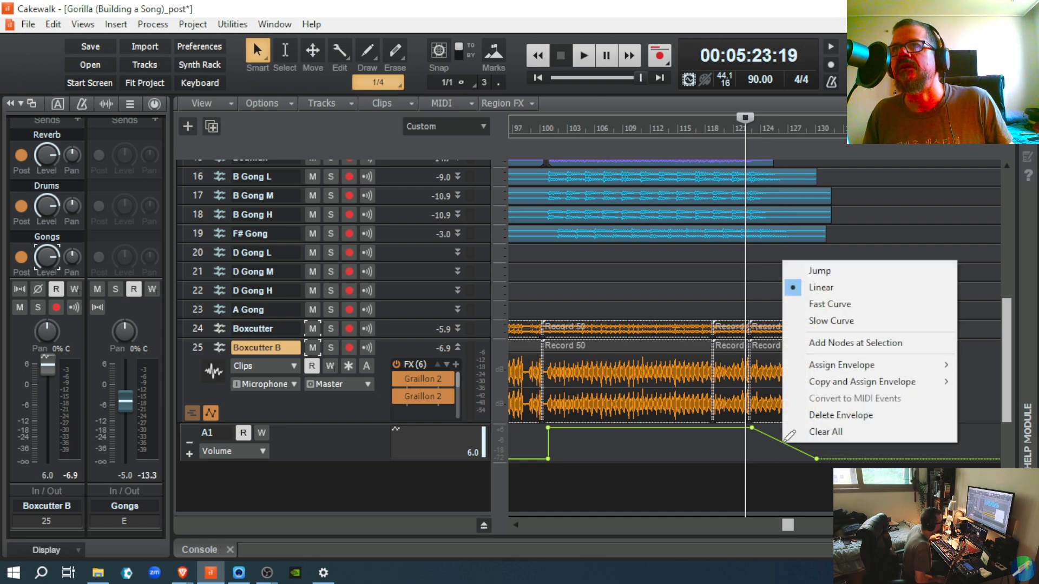
click(848, 304)
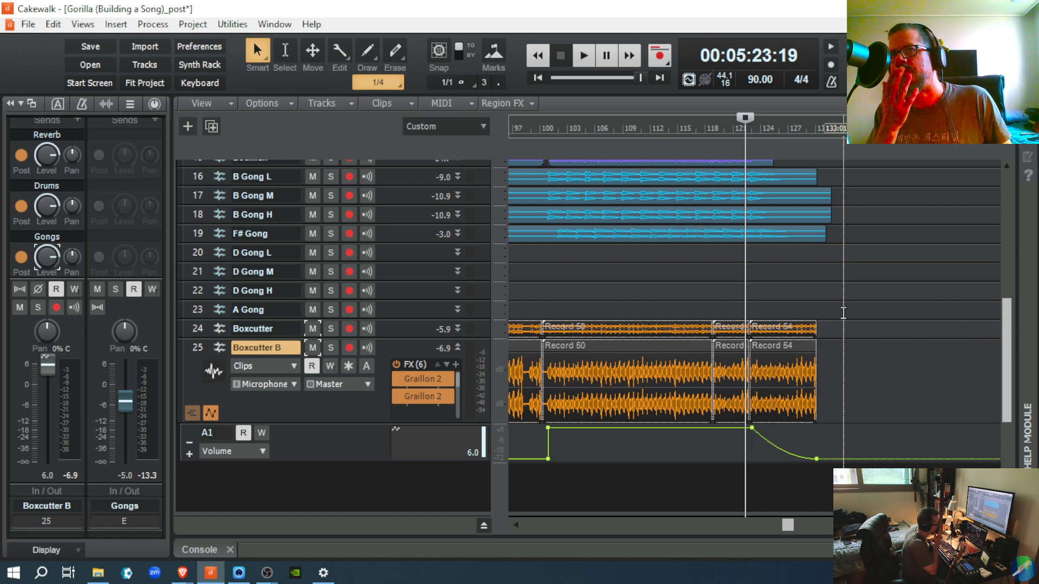
Step: Try the Slow Curve shape on Boxcutter B's final fade-out, and switch the segment back to Fast Curve
right_click(788, 442)
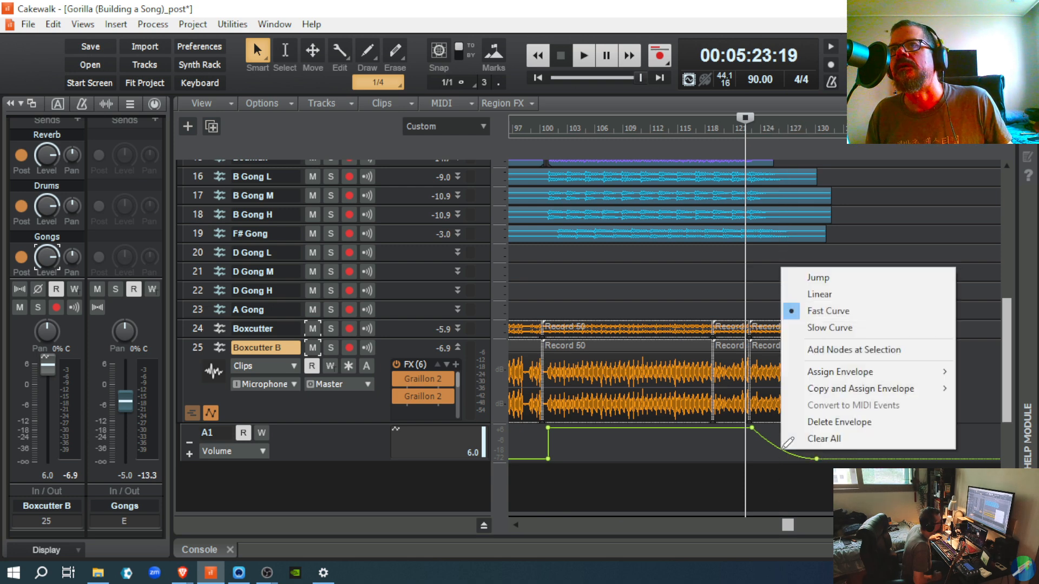
click(825, 328)
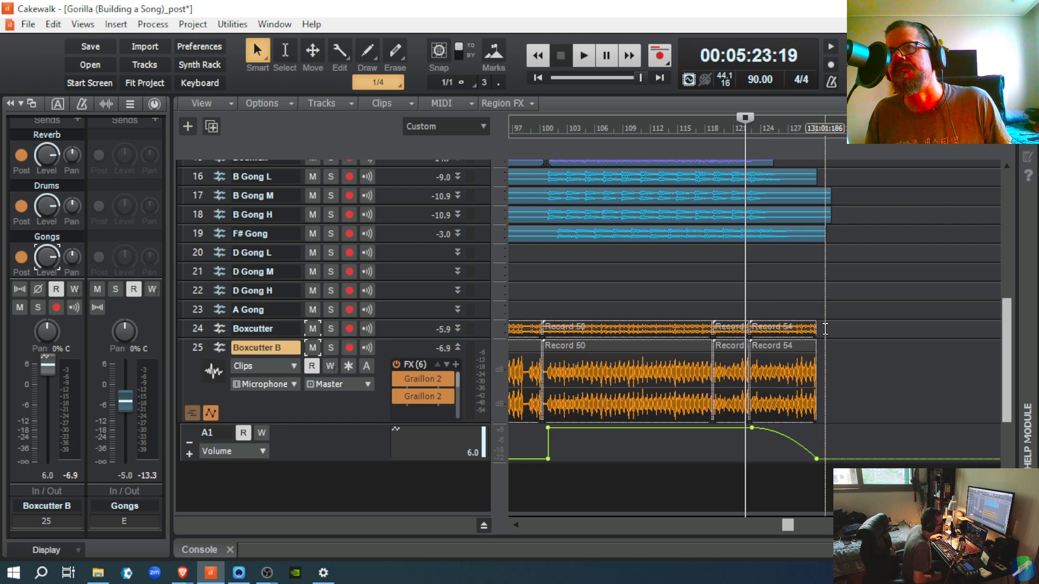
right_click(789, 434)
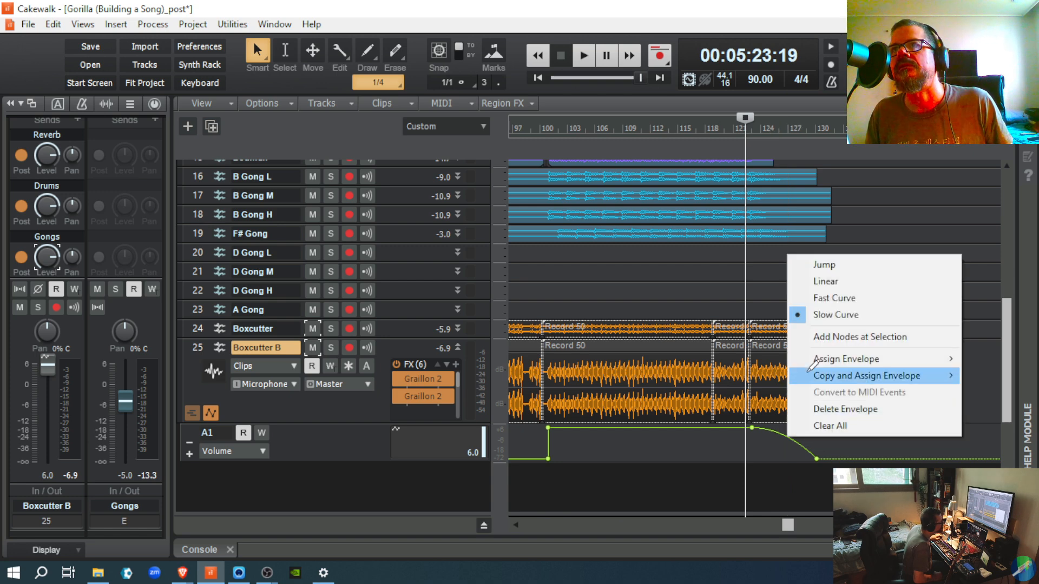
click(822, 297)
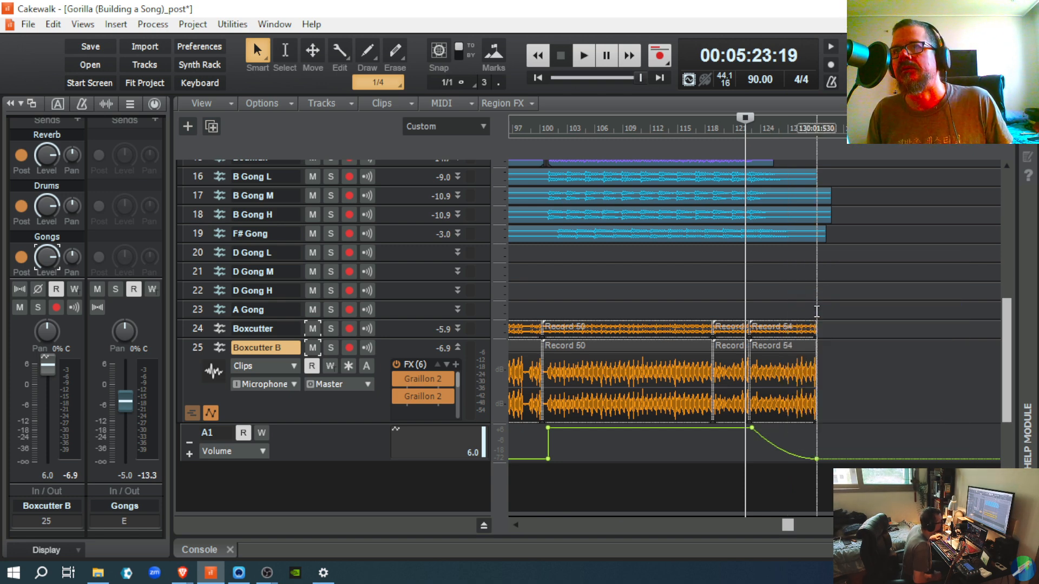
Step: Try ending Boxcutter B's fade-out earlier by moving its -INF node to about measure 127, auditioning the shorter fade
drag(816, 328, 815, 407)
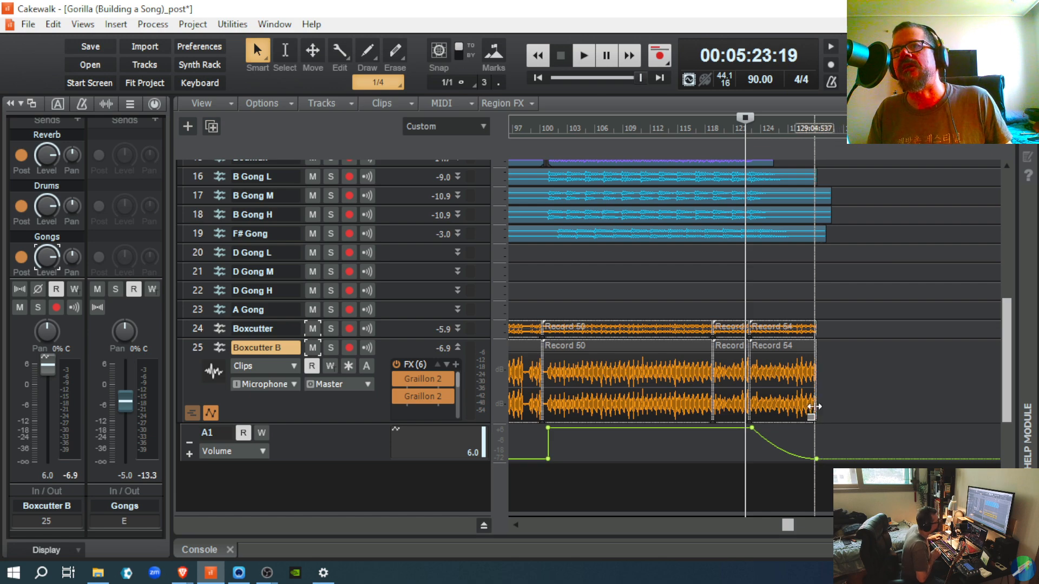
mouse_move(819, 458)
mouse_down()
mouse_move(788, 459)
mouse_move(809, 459)
mouse_up()
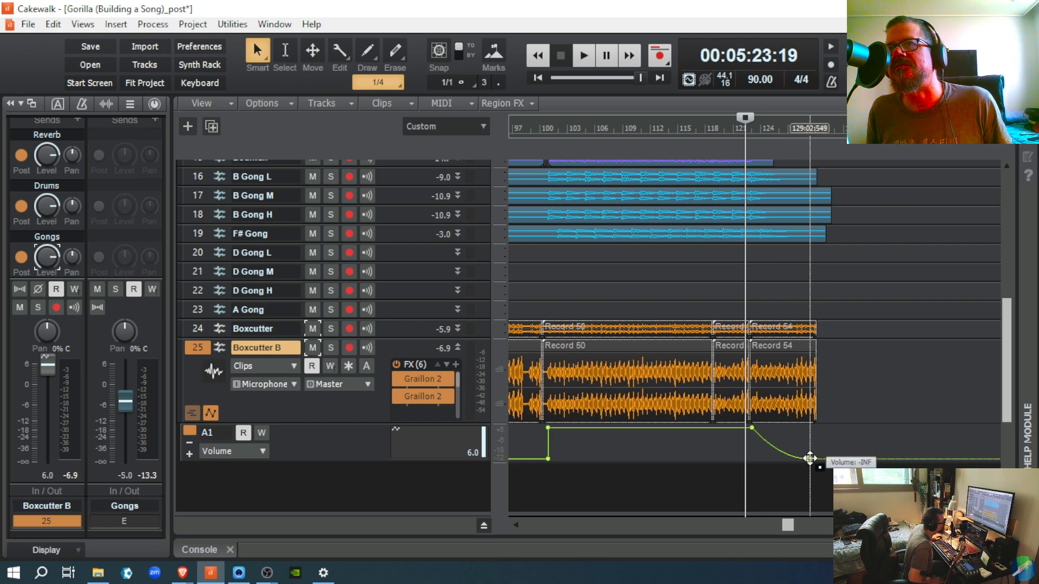
drag(810, 458, 807, 459)
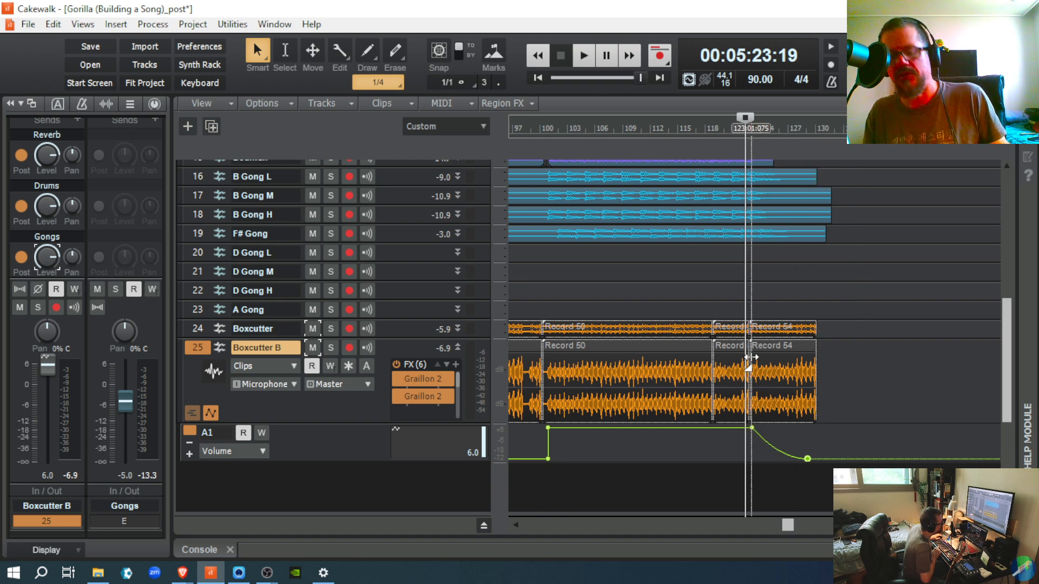
key(space)
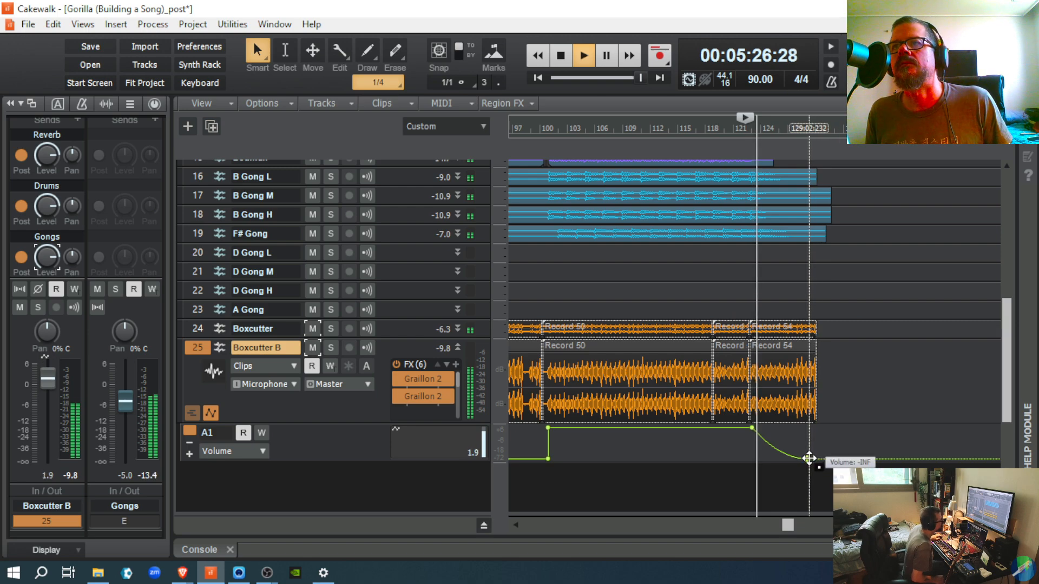
drag(809, 459, 793, 458)
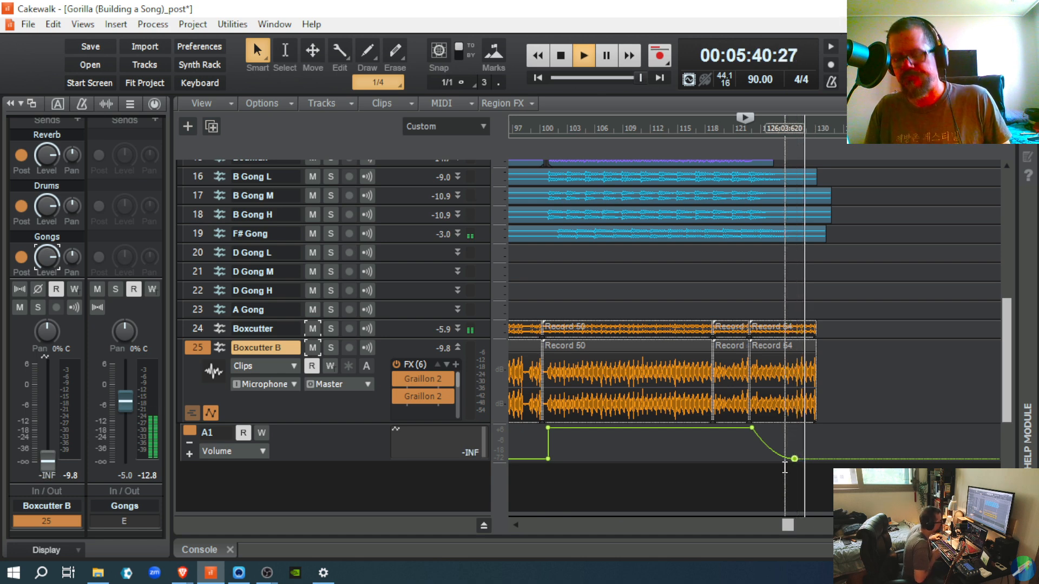
key(space)
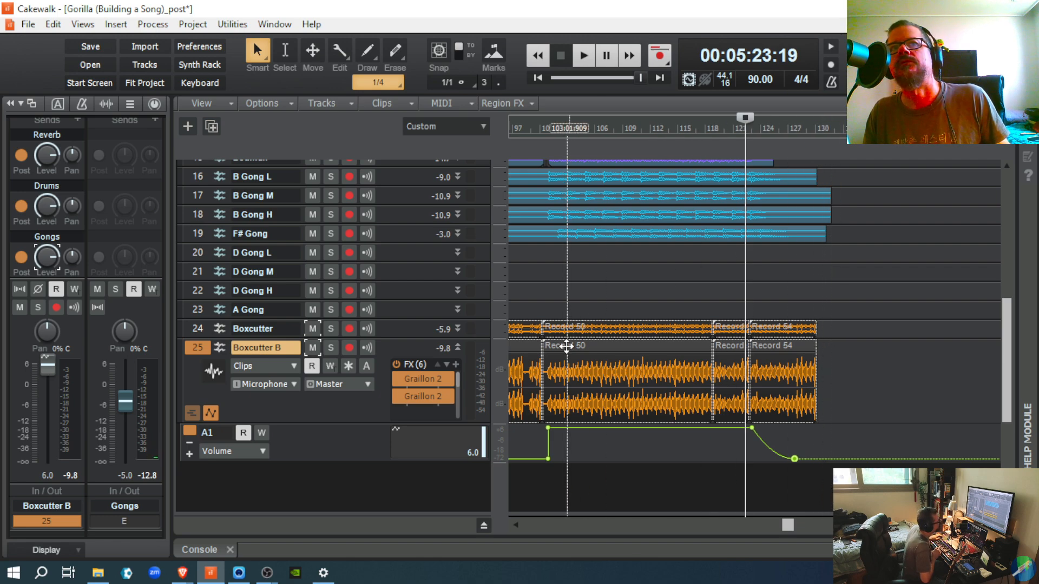
Step: Enlarge the Boxcutter track and show its volume automation lane above Boxcutter B
drag(427, 339, 423, 388)
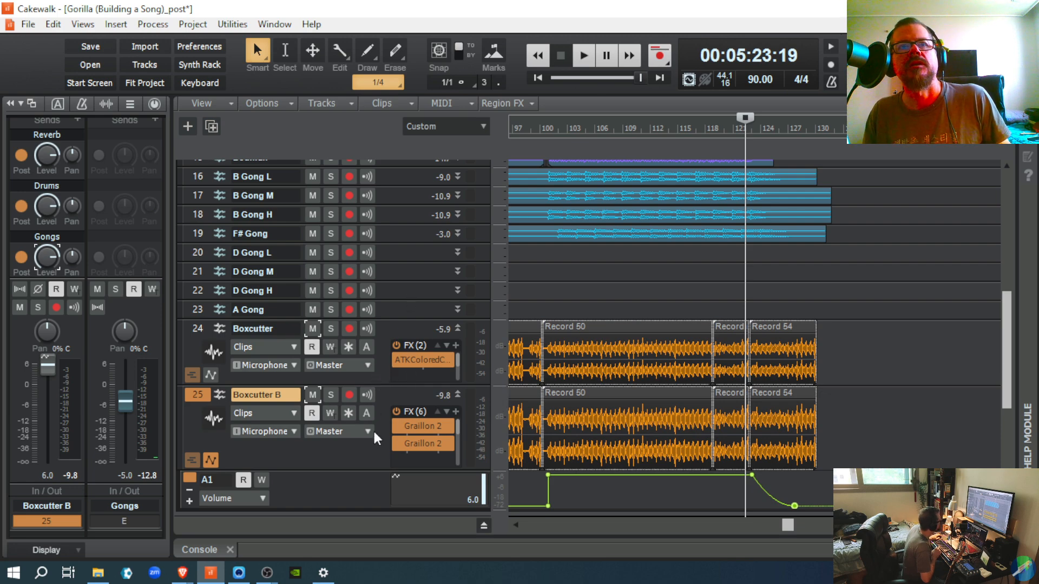
drag(375, 469, 376, 464)
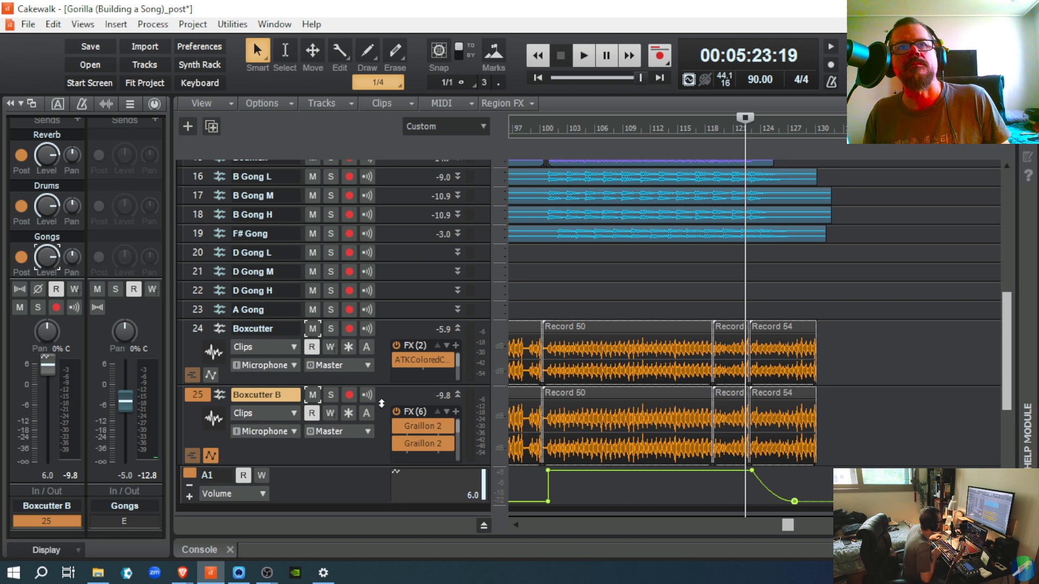
drag(379, 385, 379, 396)
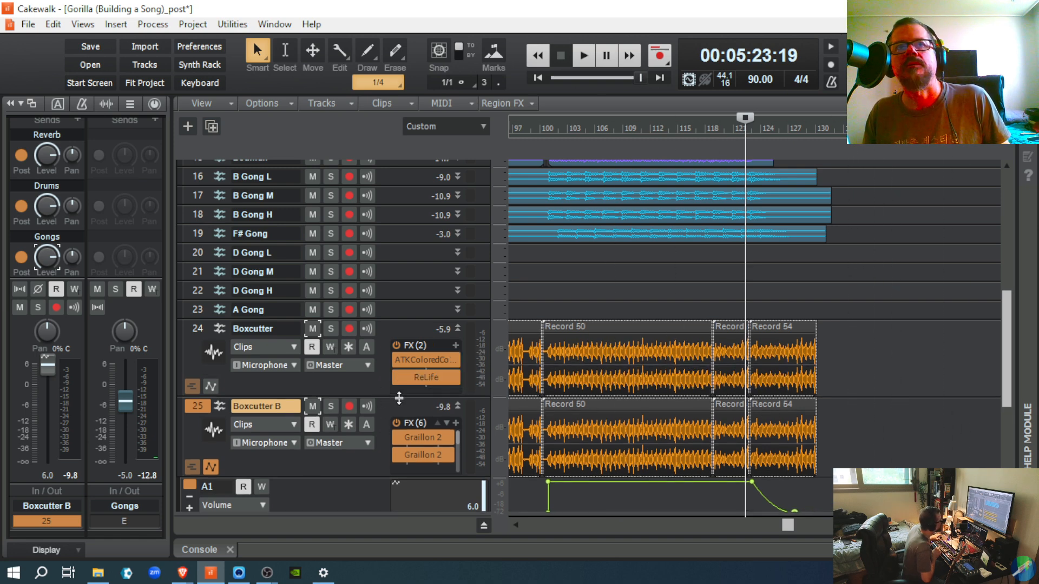
right_click(341, 382)
mouse_move(401, 492)
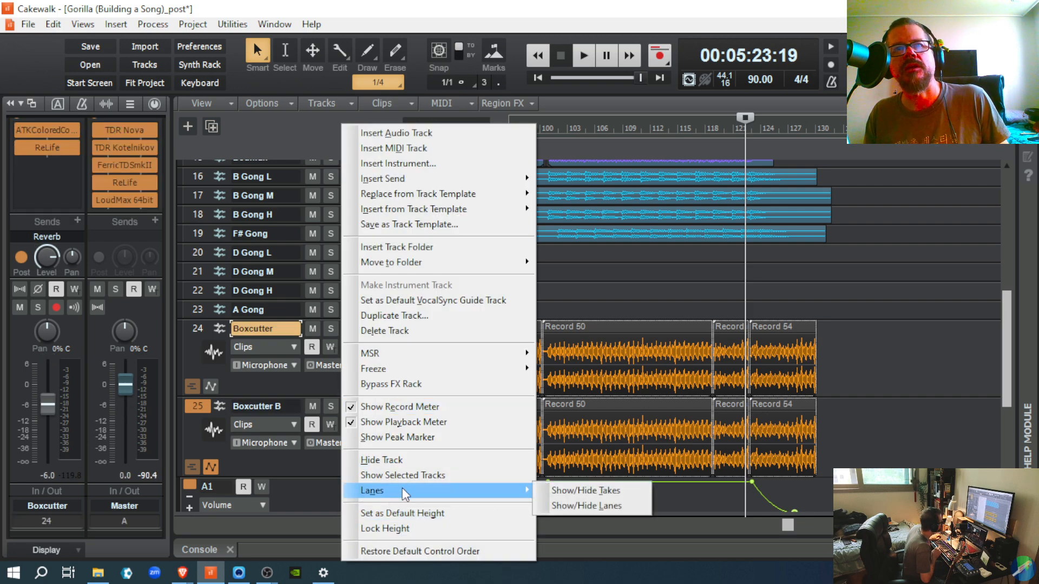
click(620, 506)
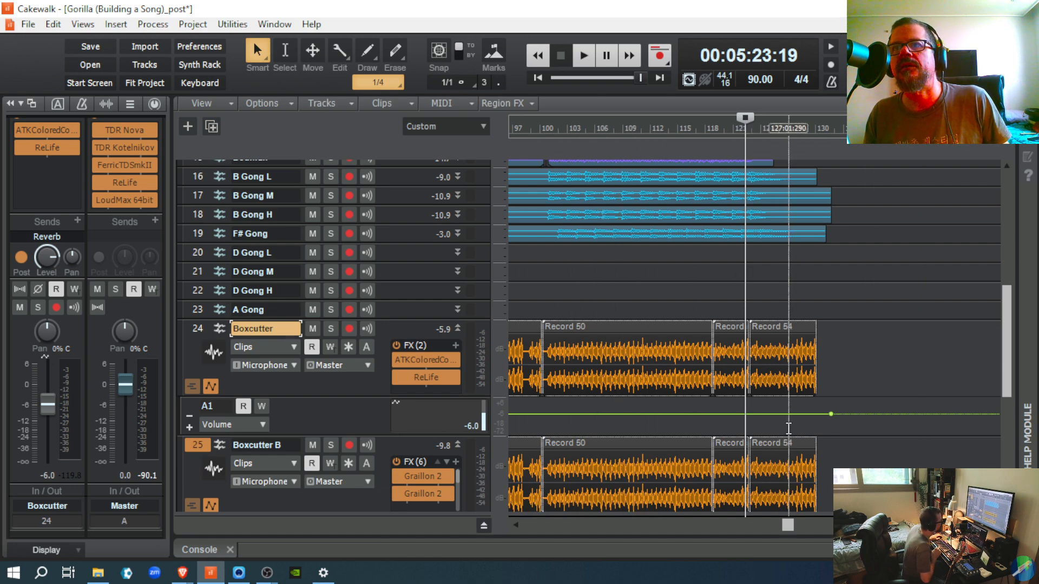
Step: Add a volume node to Boxcutter at about the start of measure 123 and move its end node to -INF near measure 127
scroll(790, 436, down, 2)
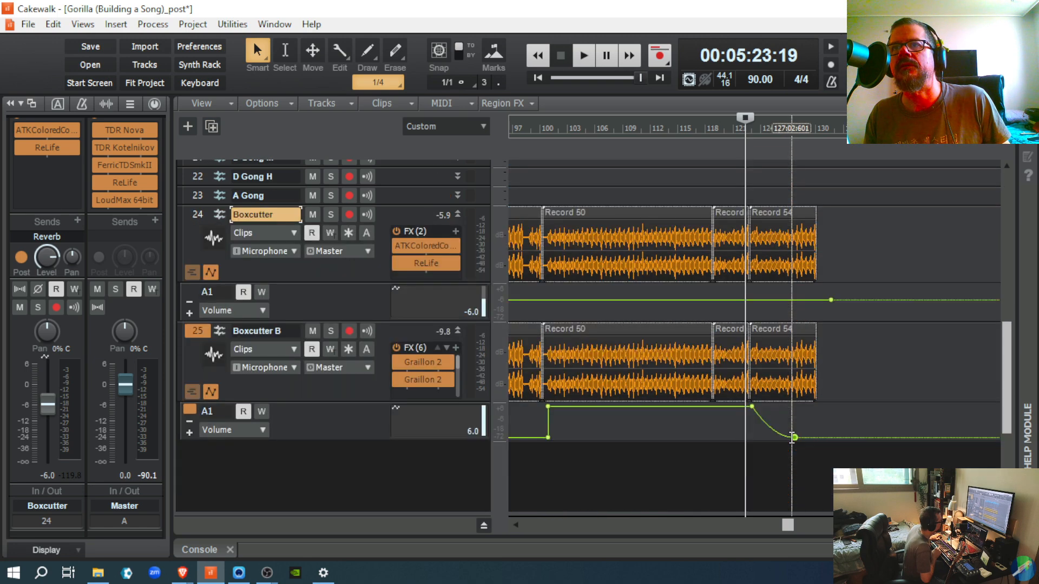
click(752, 435)
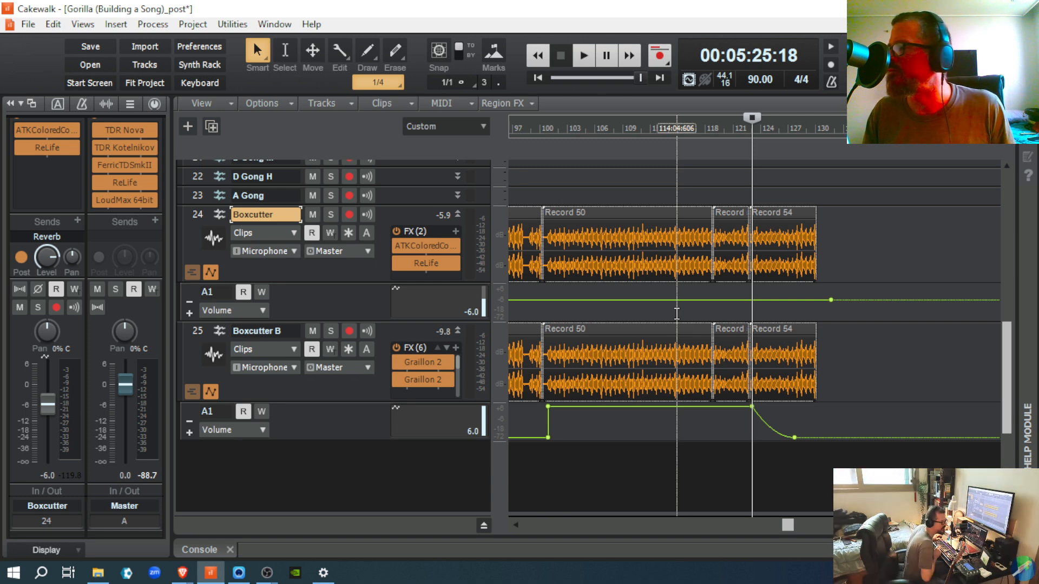
click(752, 299)
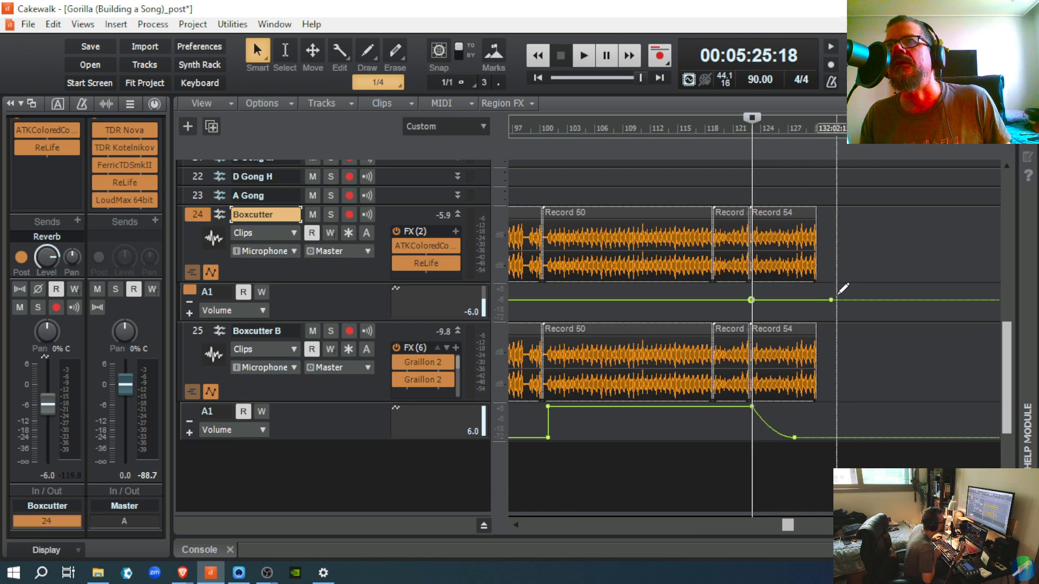
drag(832, 298, 792, 319)
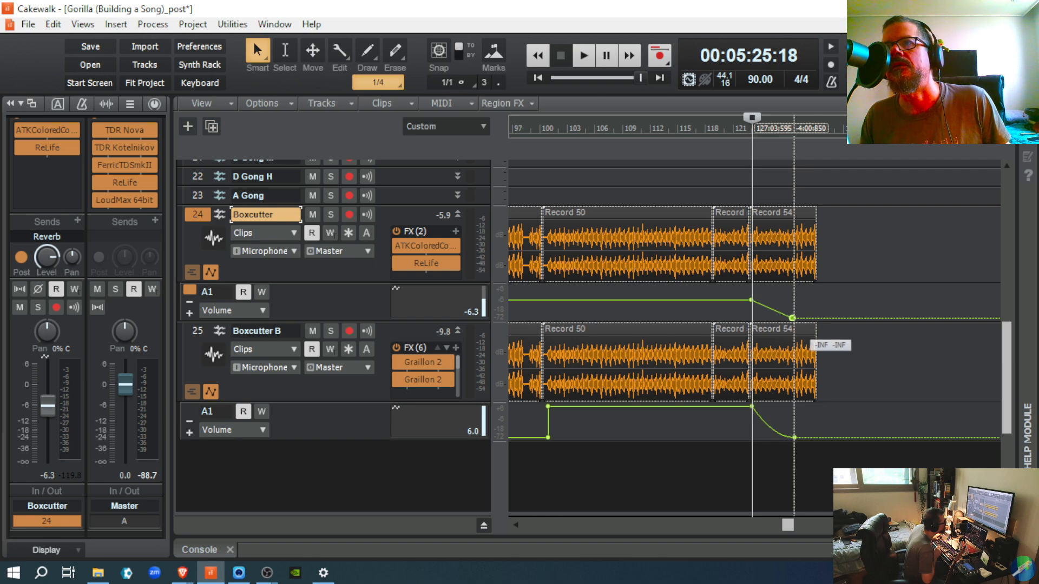
drag(791, 319, 794, 319)
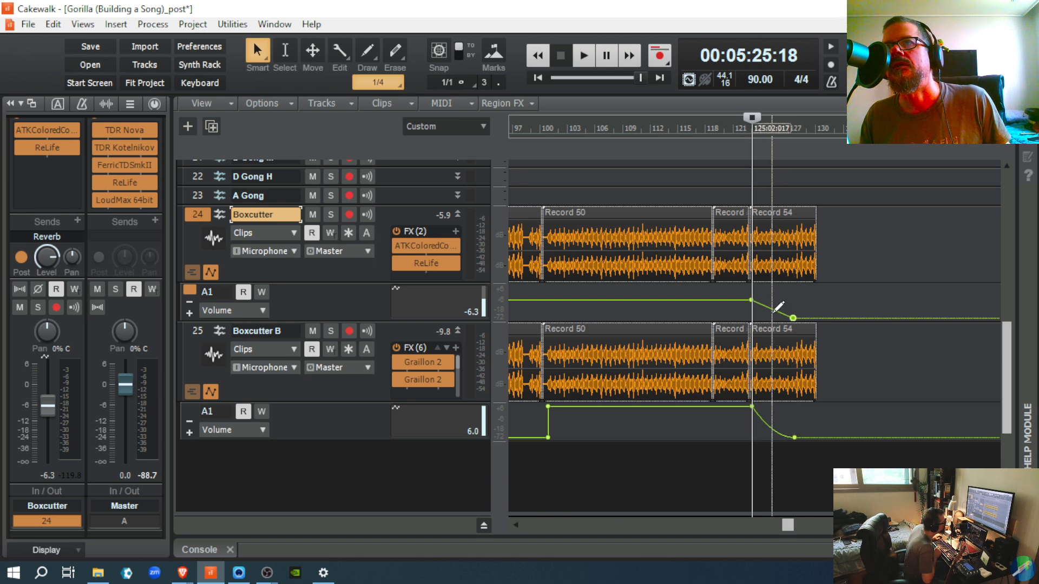
Step: Set Boxcutter's final fade-out segment to Fast Curve and audition it together with Boxcutter B's fade
right_click(774, 306)
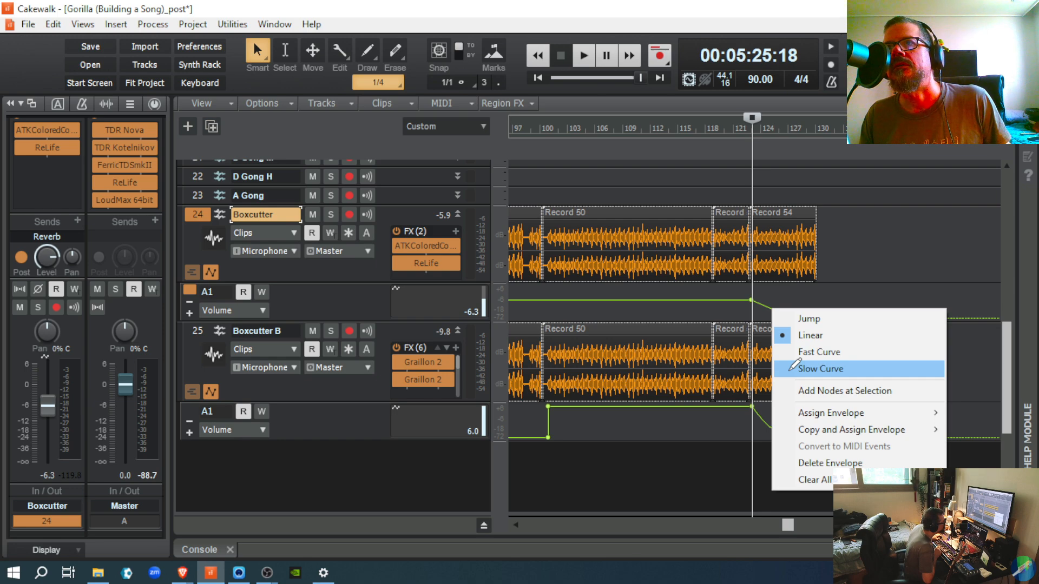
click(806, 352)
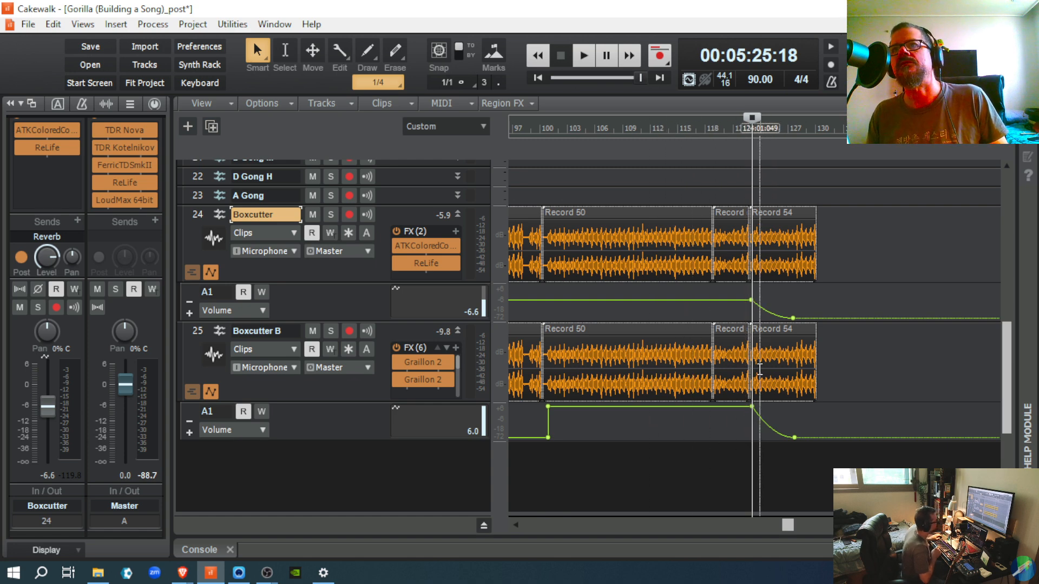
key(space)
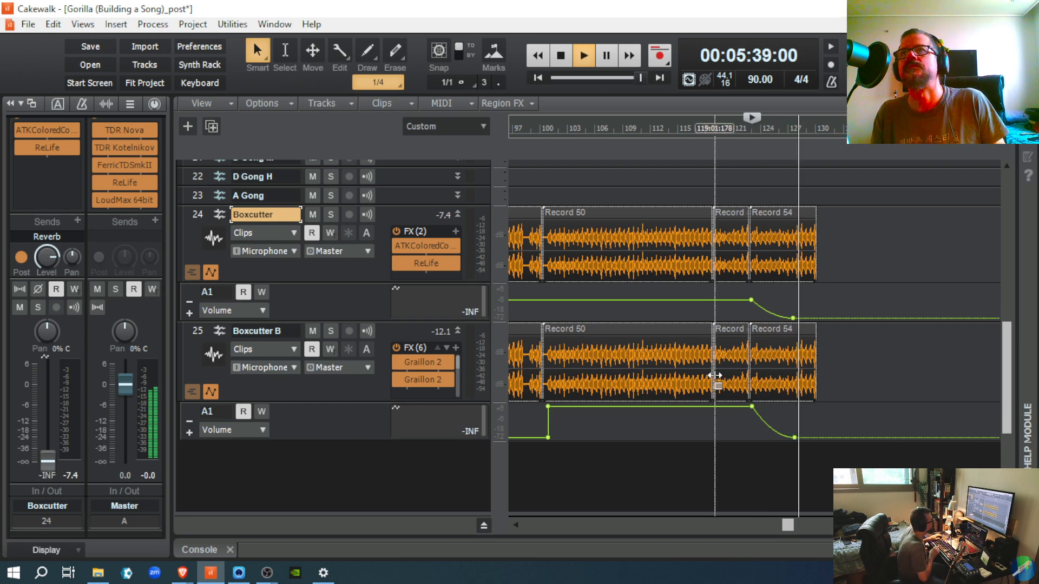
key(space)
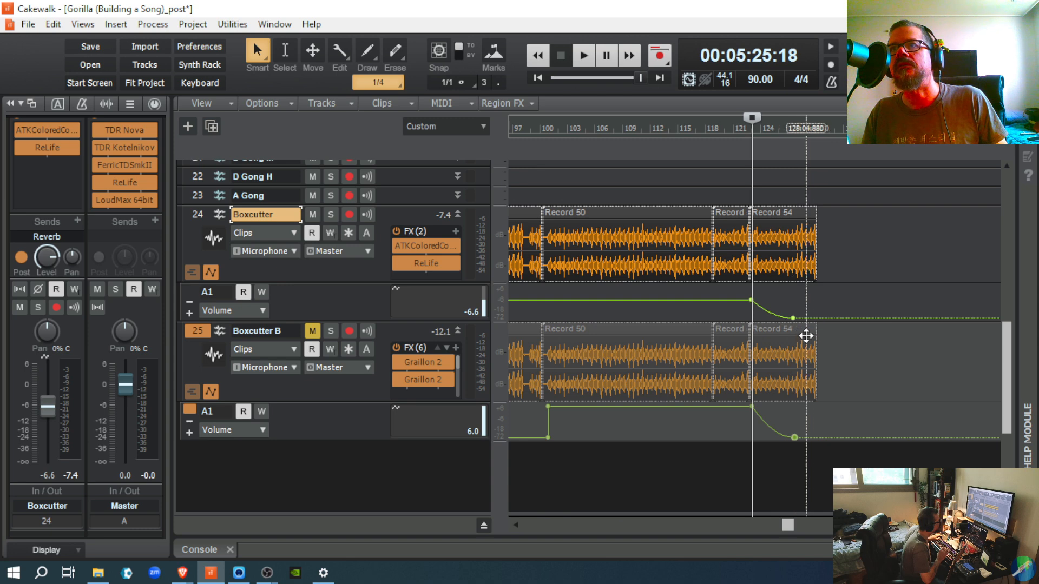
Step: Try moving both tracks' -INF nodes to about measure 125, beat 4, and audition the fade with Boxcutter B muted
click(807, 426)
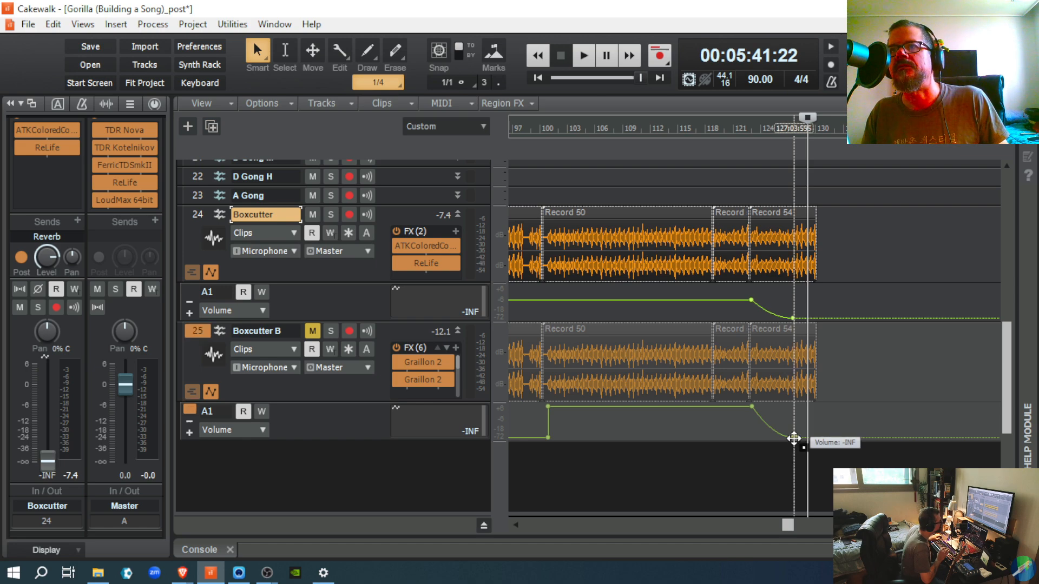
drag(794, 439, 777, 438)
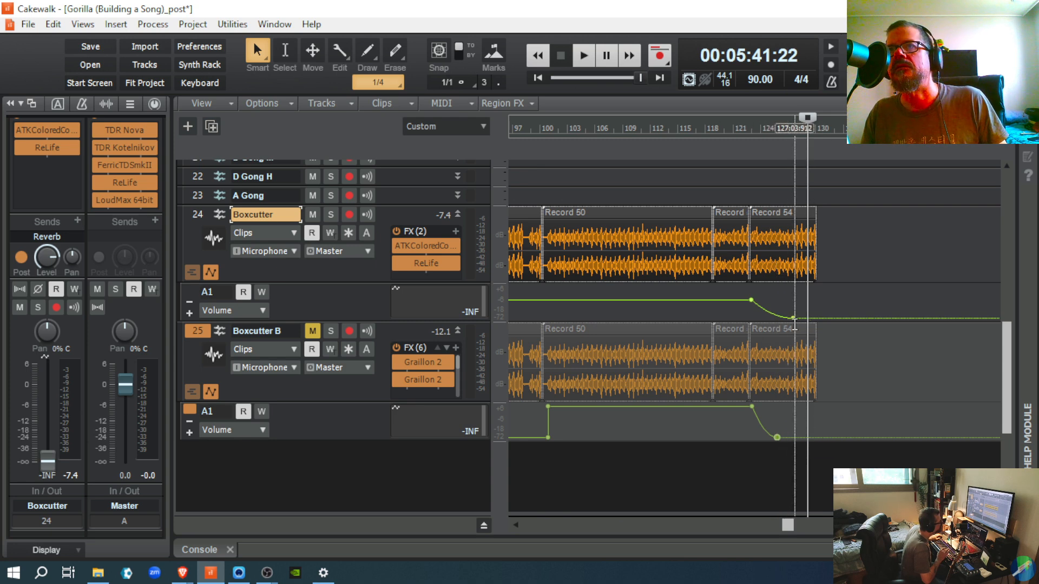
drag(794, 321, 777, 318)
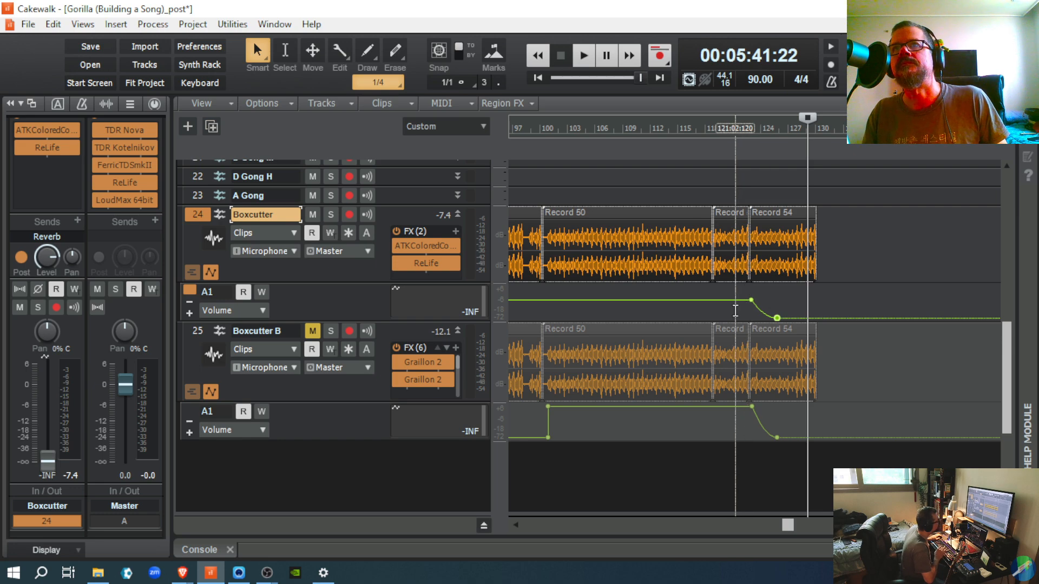
click(741, 313)
key(space)
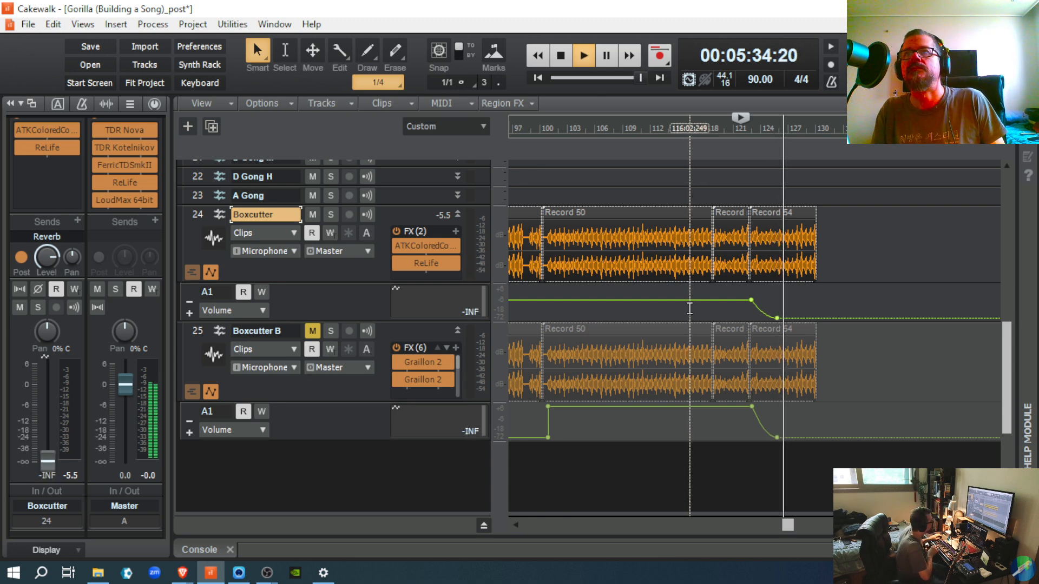
key(space)
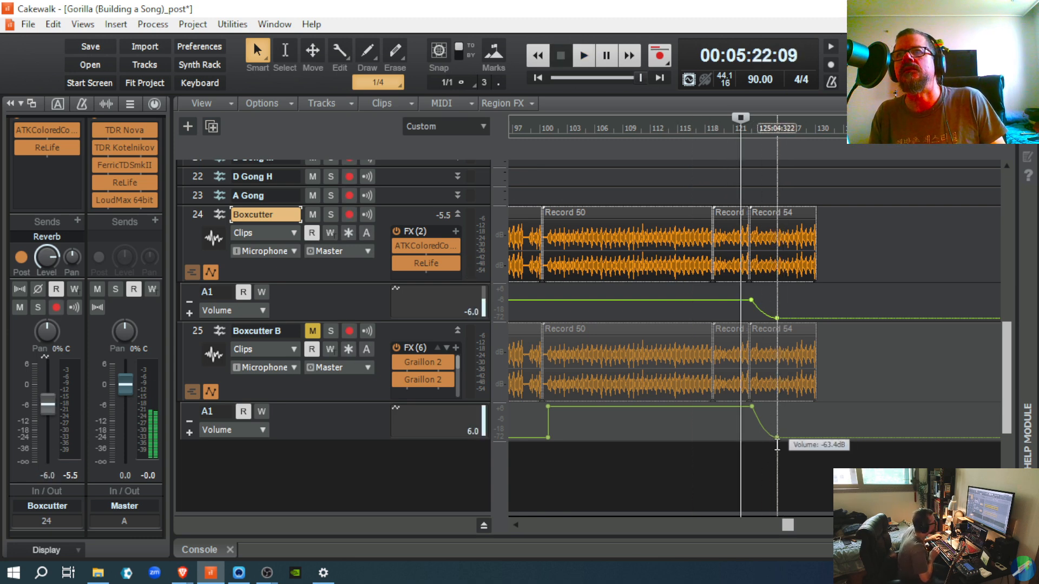
Step: Extend Boxcutter B's -INF node to about measure 129, shorten Boxcutter's to just before measure 125, and audition the shortened fade
drag(777, 438, 812, 437)
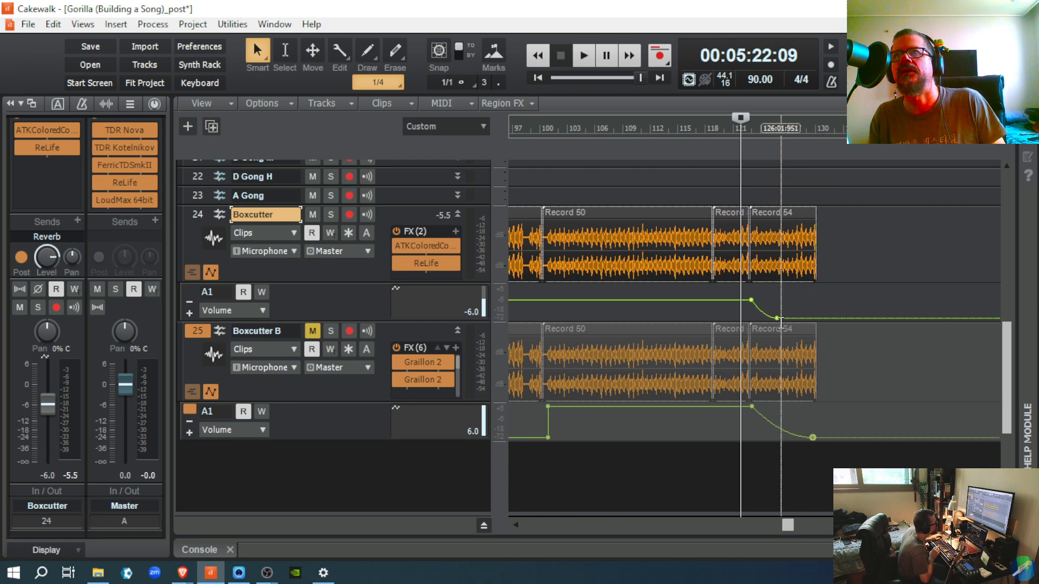
drag(777, 317, 767, 319)
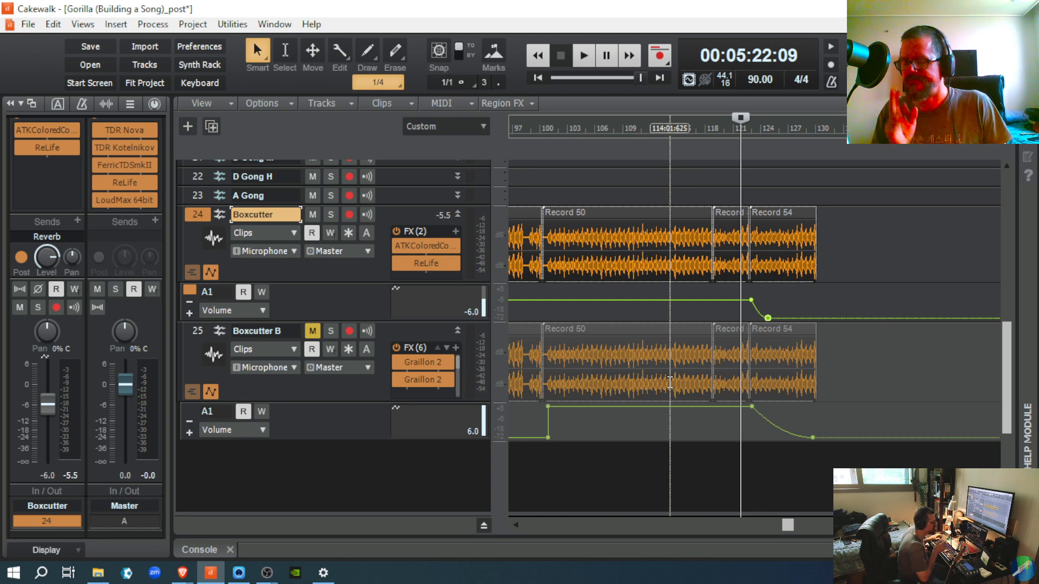
key(space)
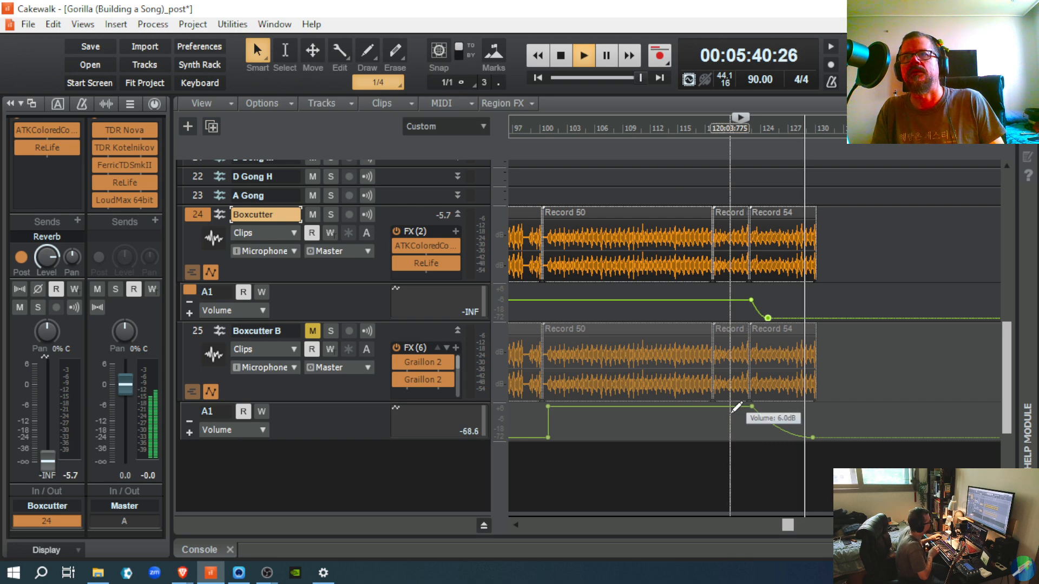
key(space)
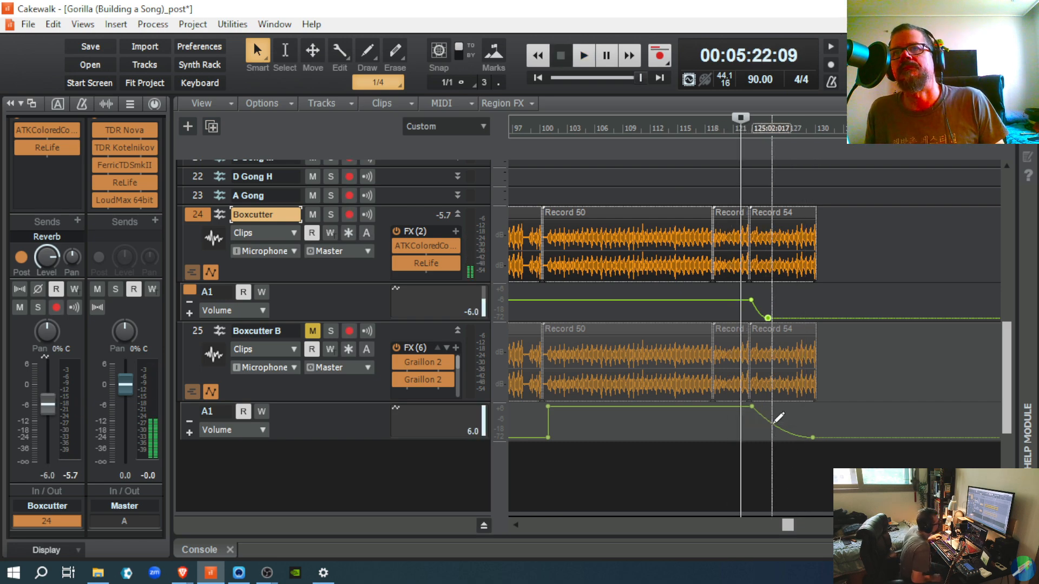
Step: Unmute Boxcutter B and audition the two staggered fade-outs together
click(312, 332)
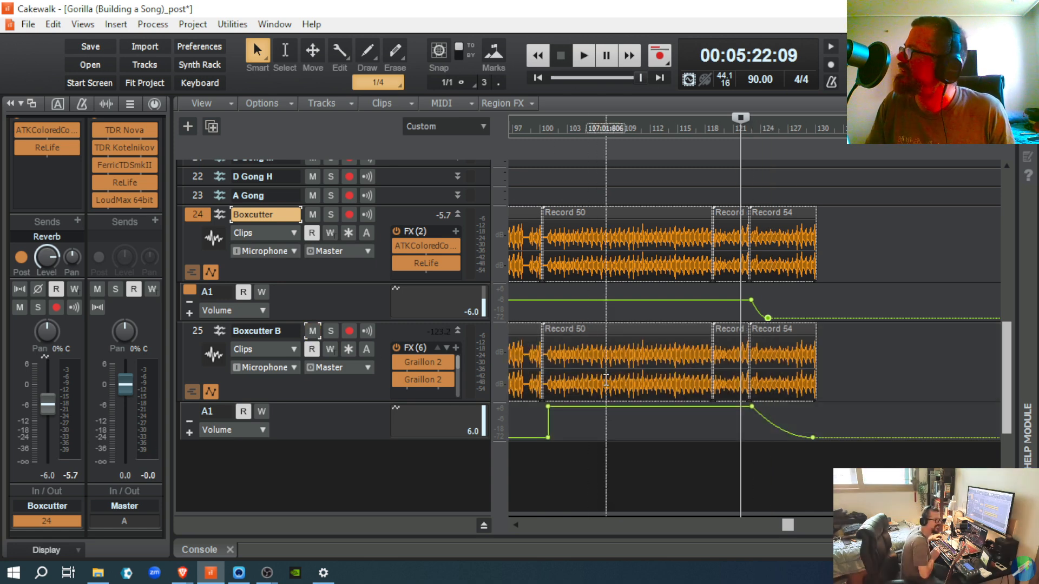
key(space)
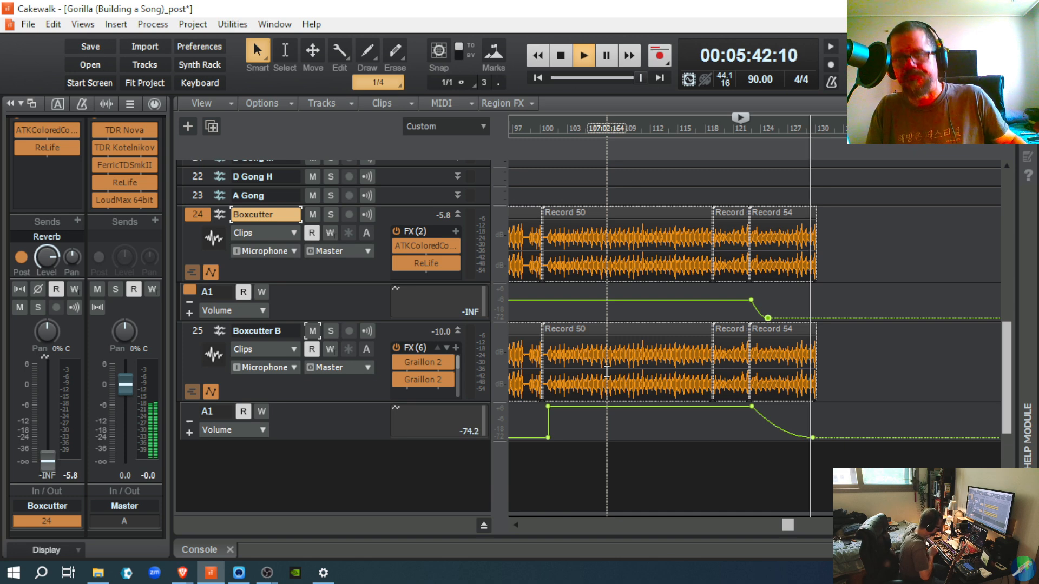
key(space)
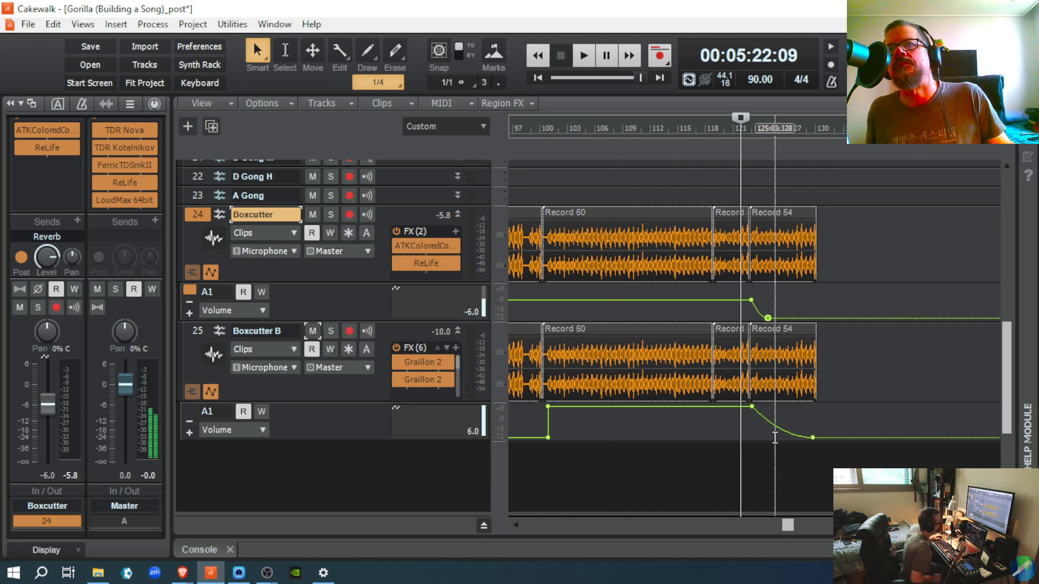
Step: Set Boxcutter B's final fade-out segment to Slow Curve and audition the ending
right_click(783, 420)
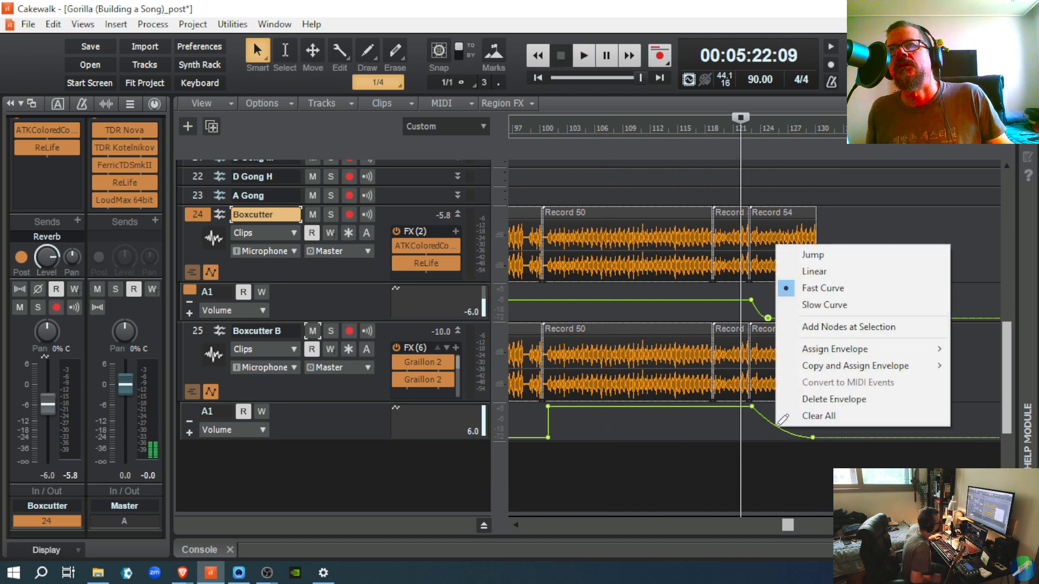
click(804, 305)
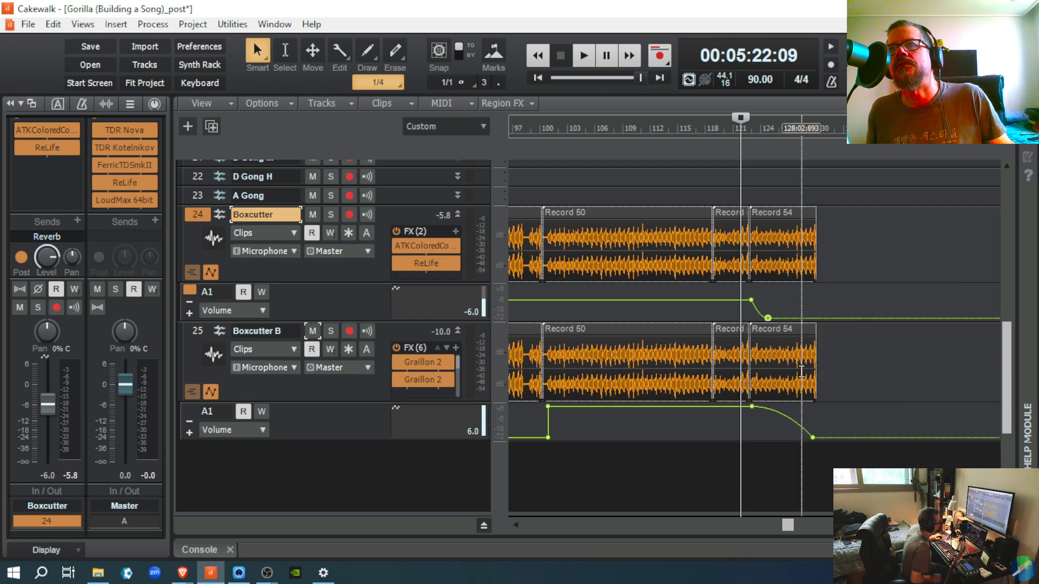
key(space)
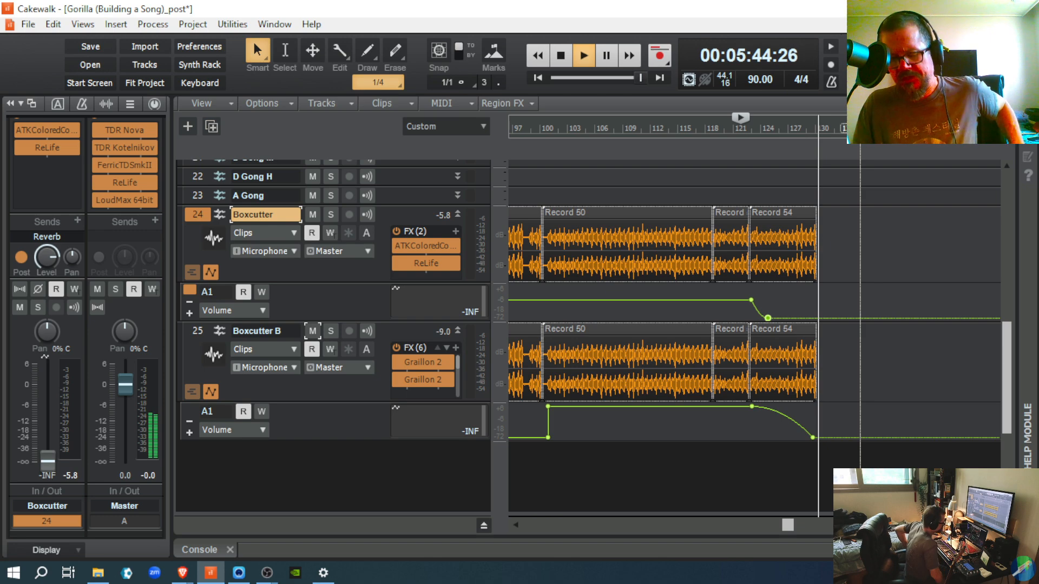
Step: Set Boxcutter B's final fade-out segment to Linear and audition the ending
key(space)
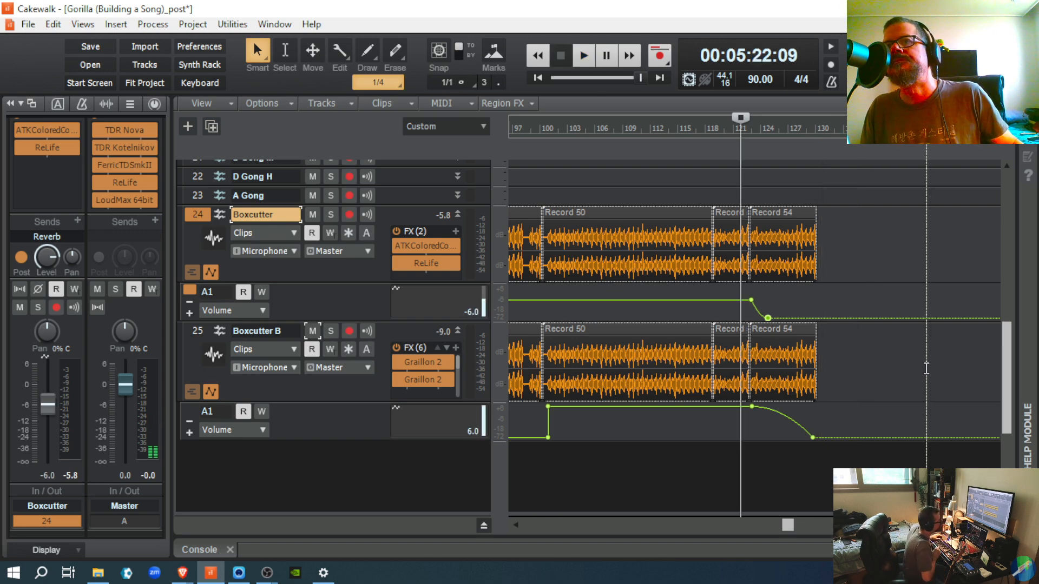
right_click(789, 409)
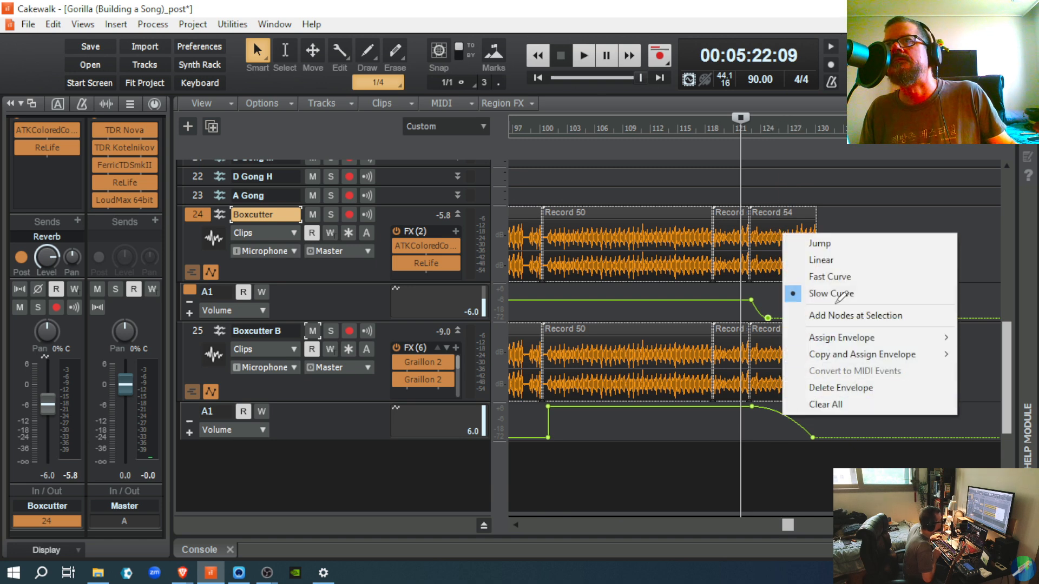
click(844, 243)
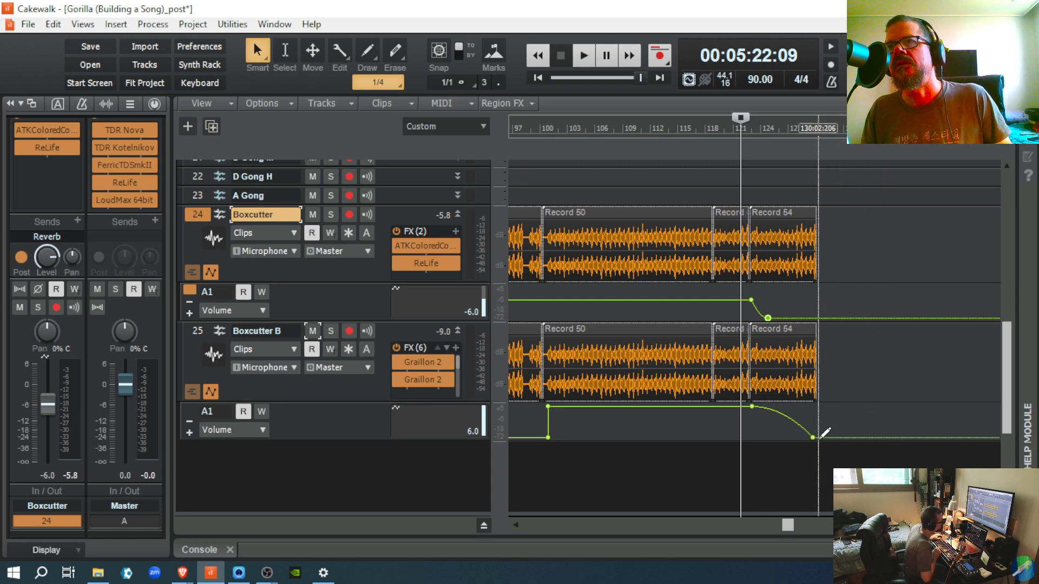
mouse_move(794, 410)
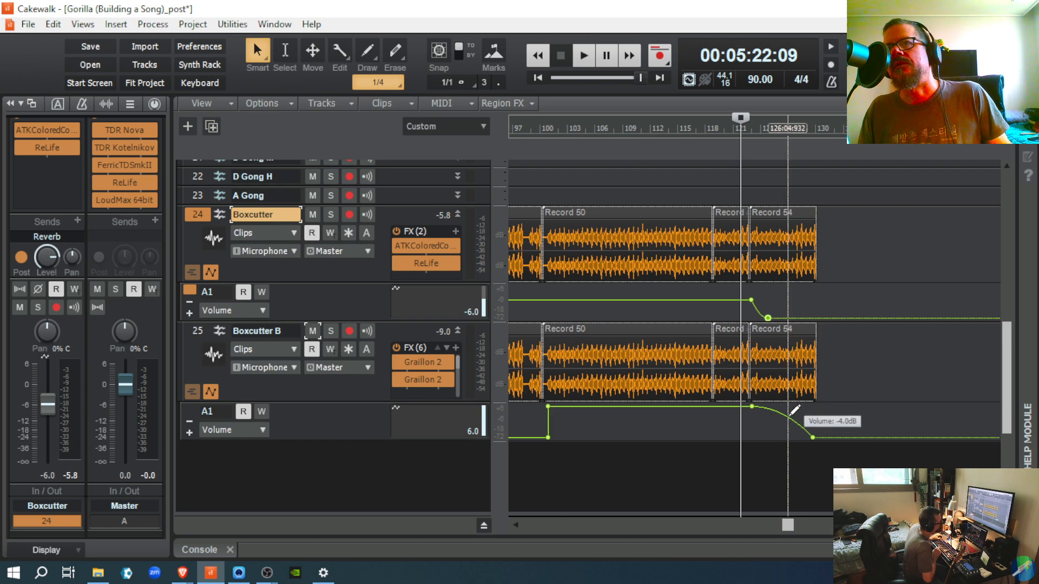
right_click(794, 410)
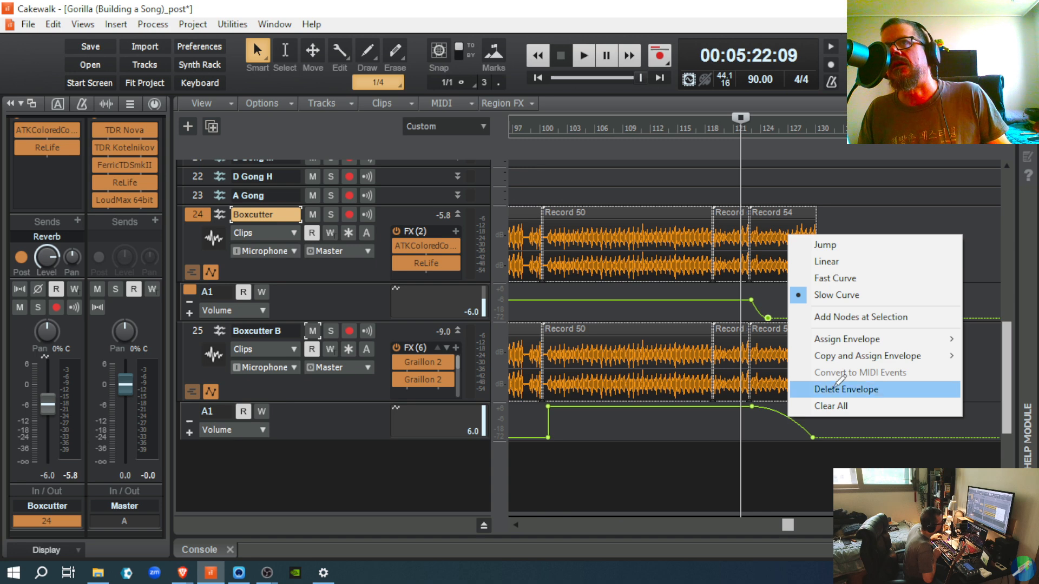
click(848, 262)
key(space)
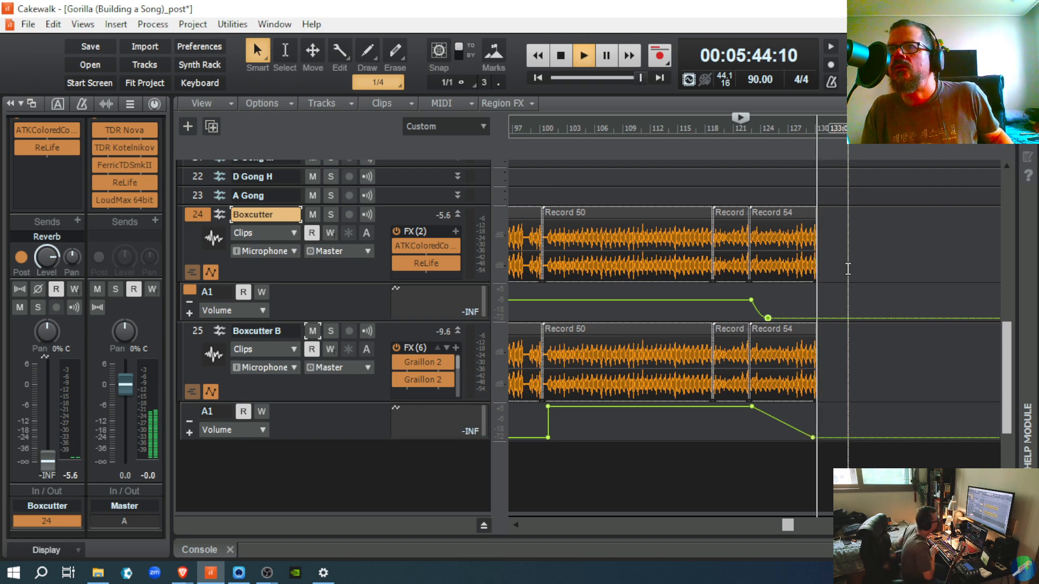
key(space)
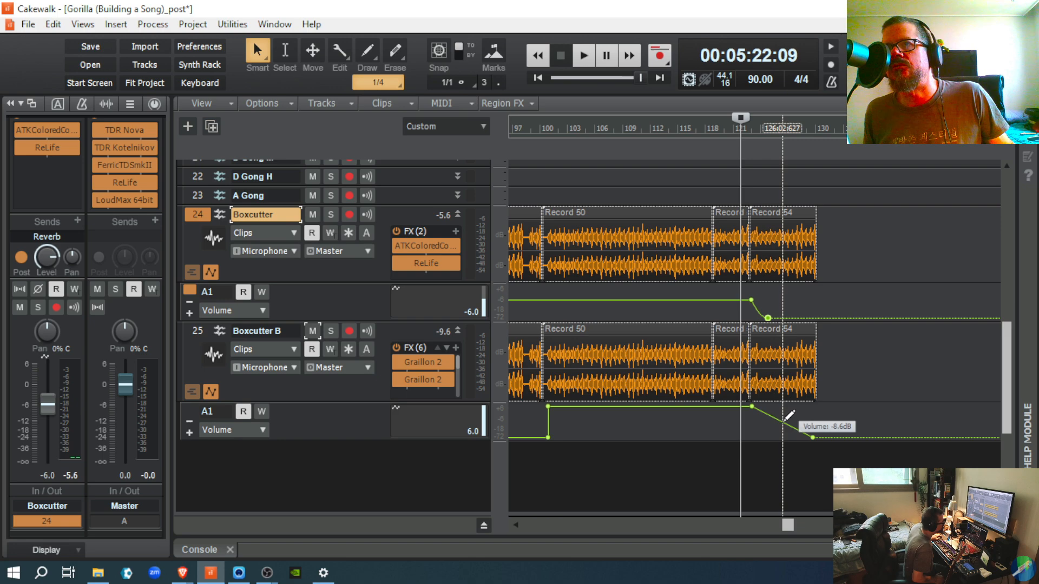
Step: Bend Boxcutter B's fade-out into a steep-then-gentle shape with added nodes near measures 125 and 127, and audition it
drag(781, 418, 776, 427)
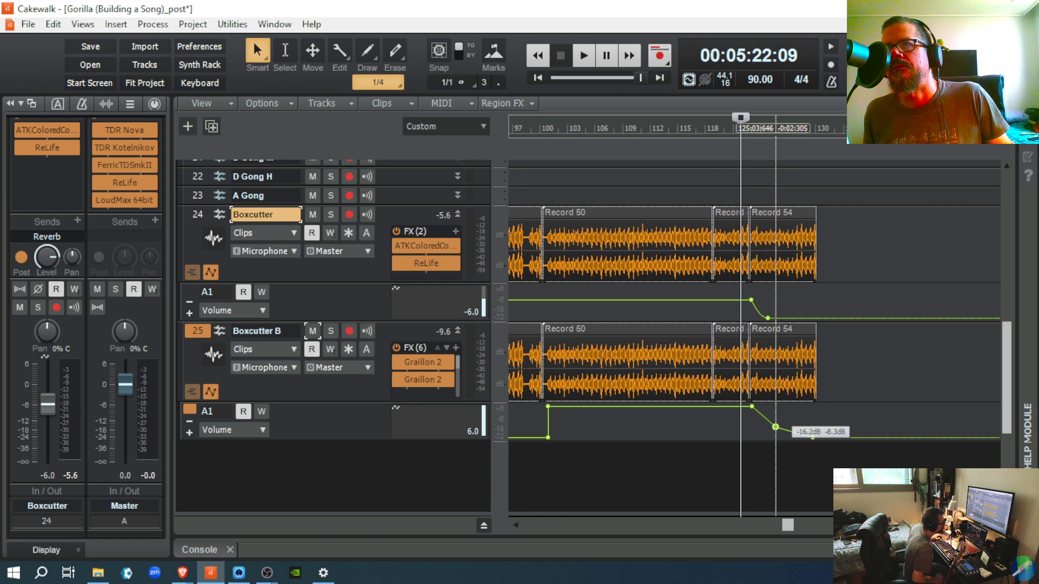
drag(775, 427, 768, 421)
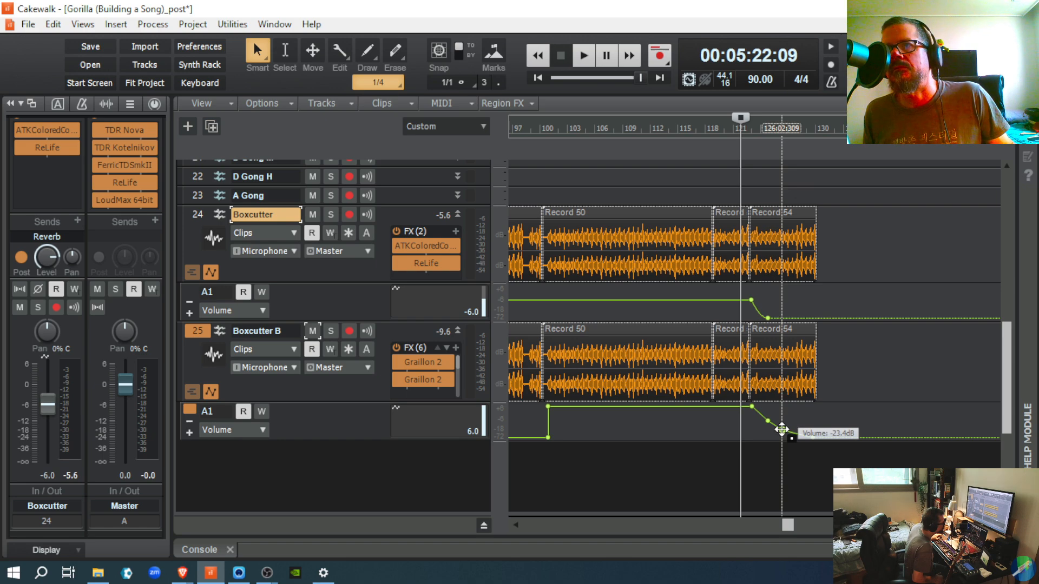
drag(781, 429, 790, 432)
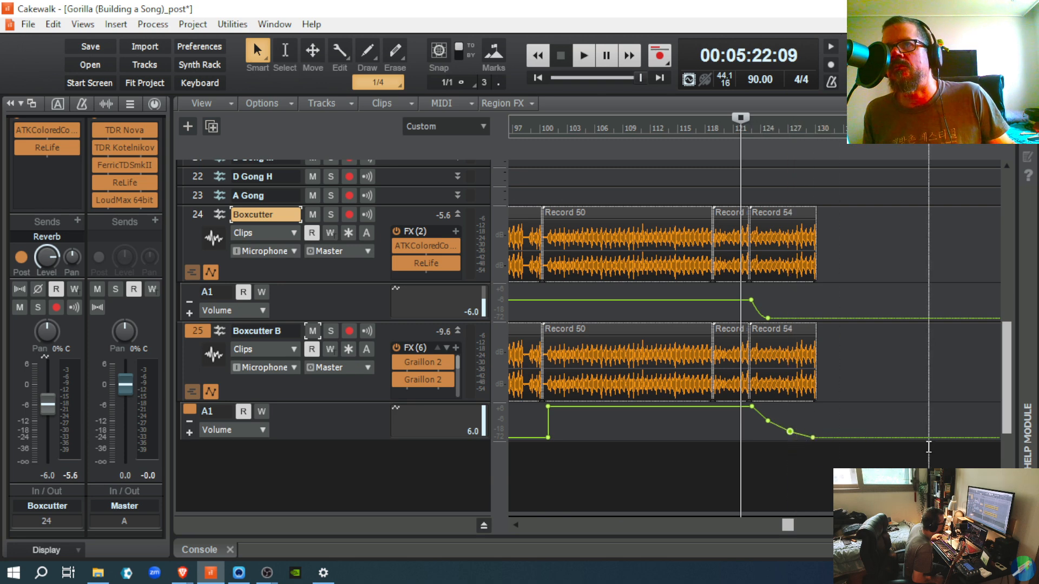
key(space)
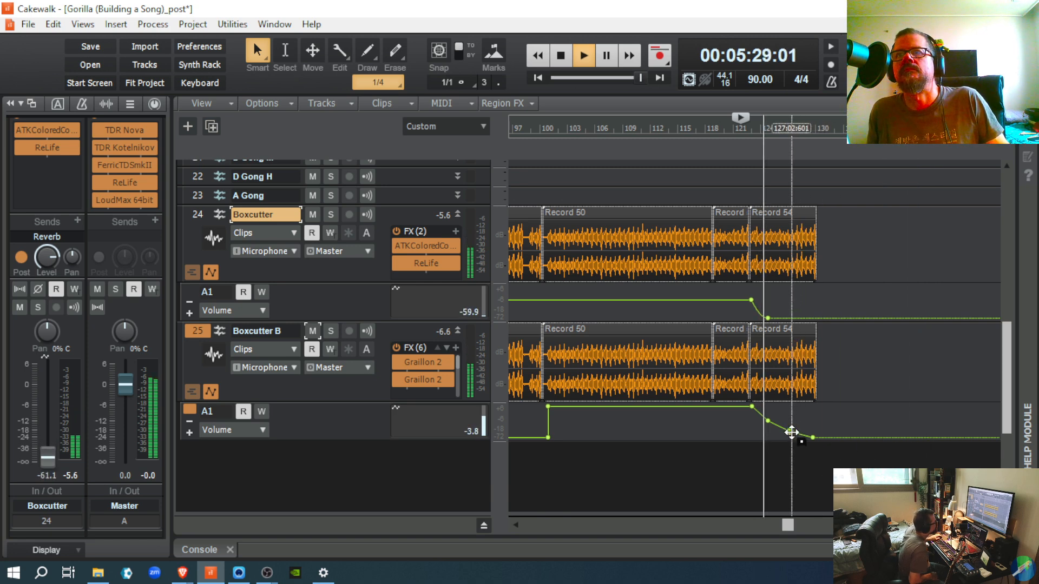
drag(790, 433, 788, 431)
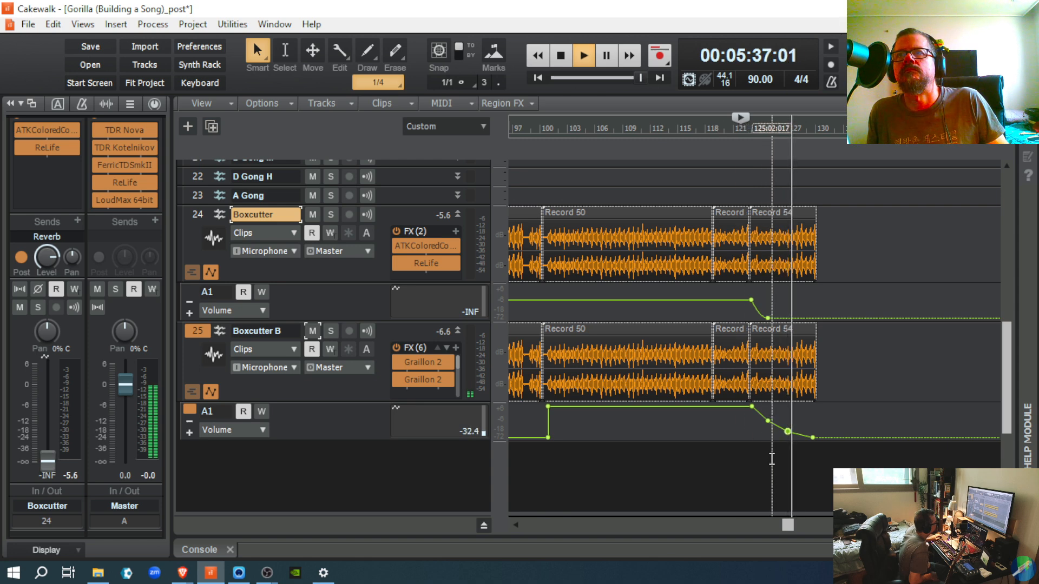
Step: Solo Boxcutter B and audition its fade-out from about measure 122
click(332, 331)
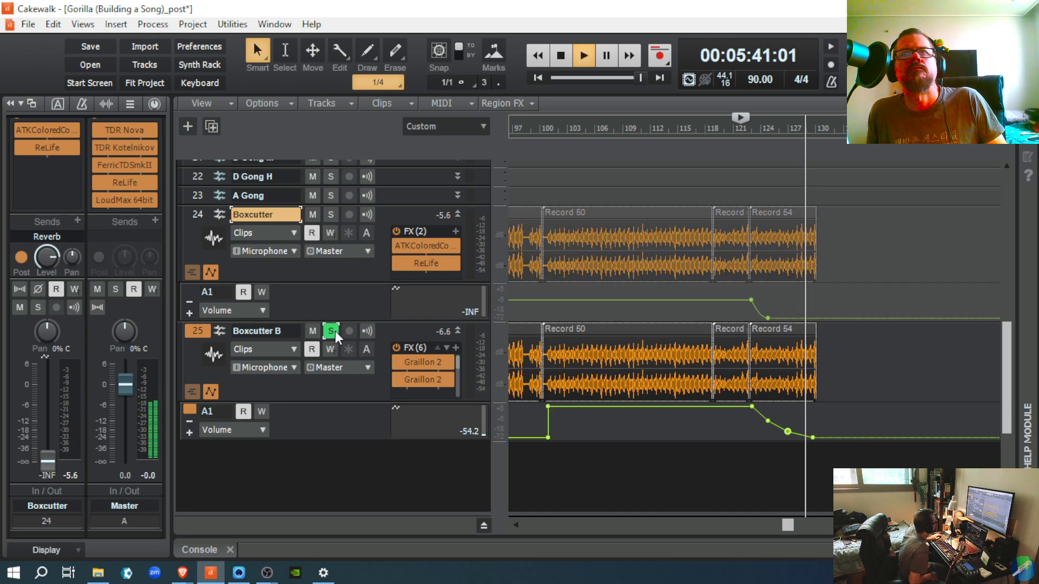
click(743, 426)
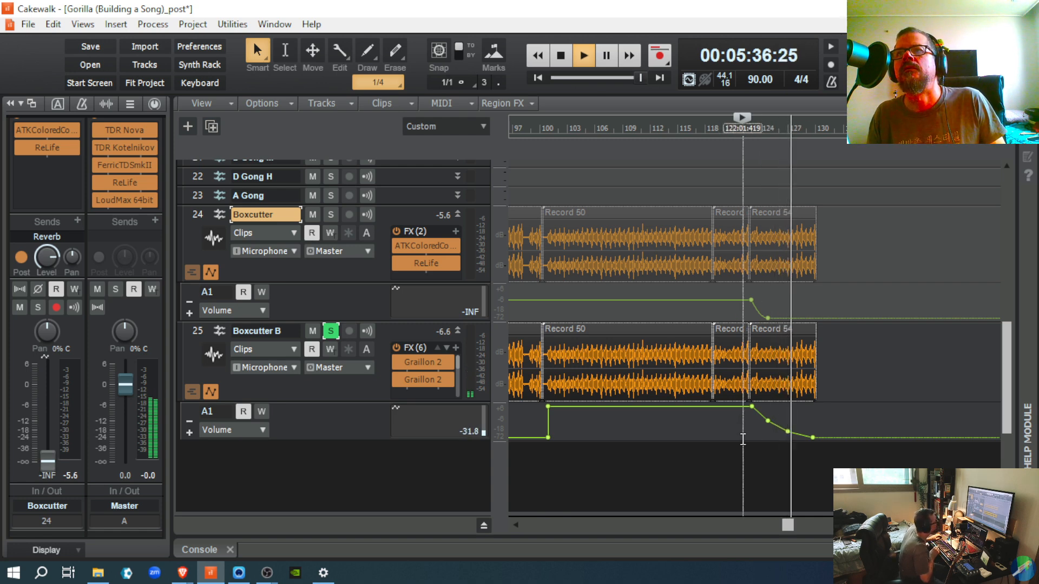
key(space)
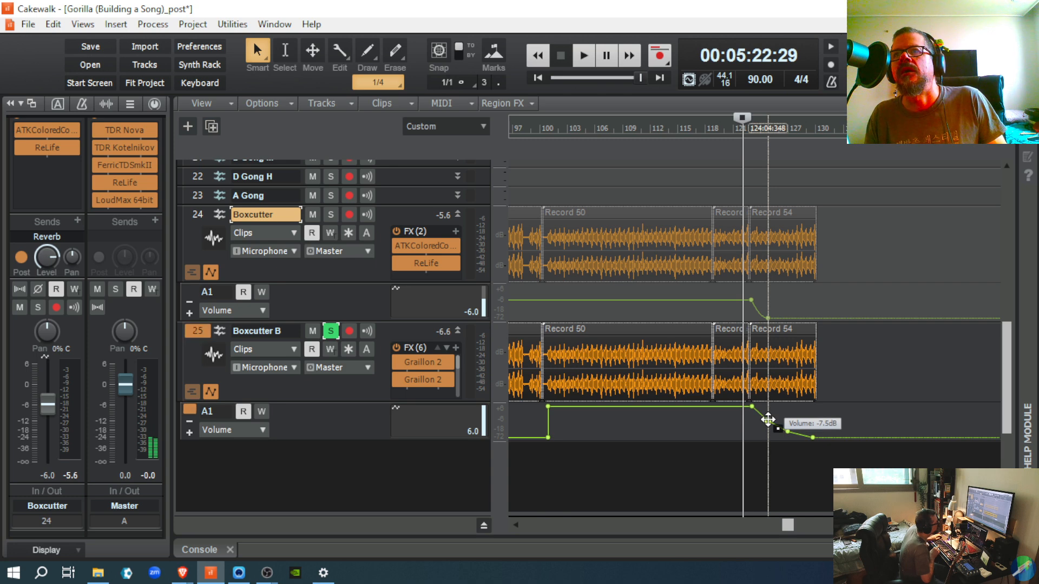
Step: Delete Boxcutter B's second intermediate fade node and move the remaining one to about measure 126, bowing the fade upward
drag(769, 418, 793, 430)
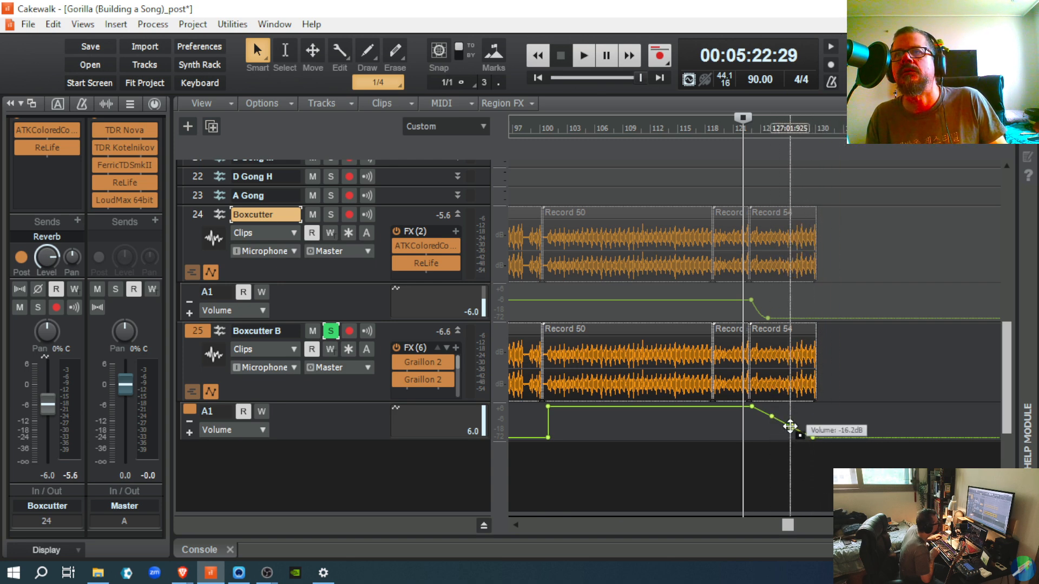
right_click(793, 429)
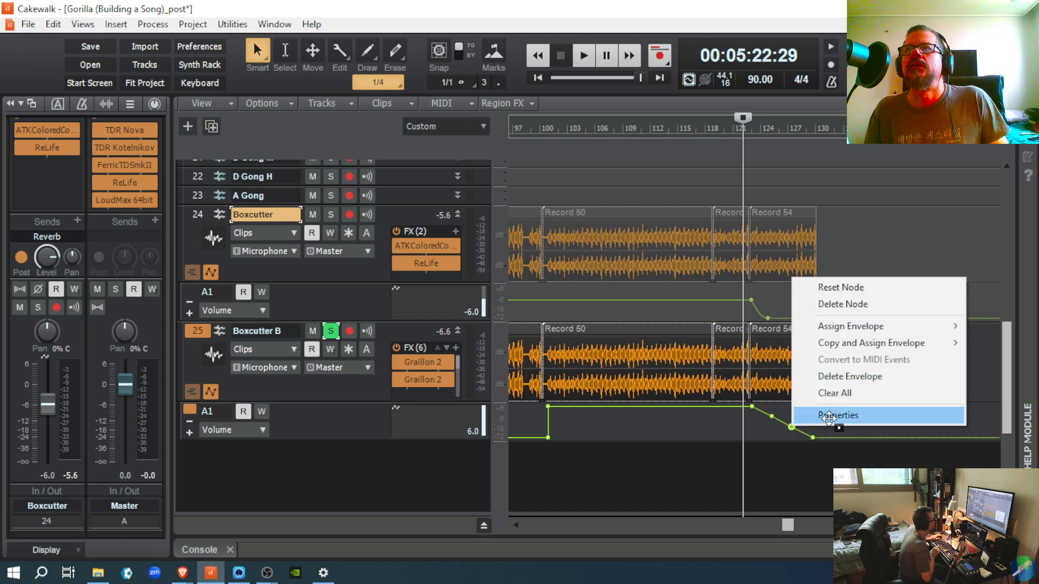
click(850, 304)
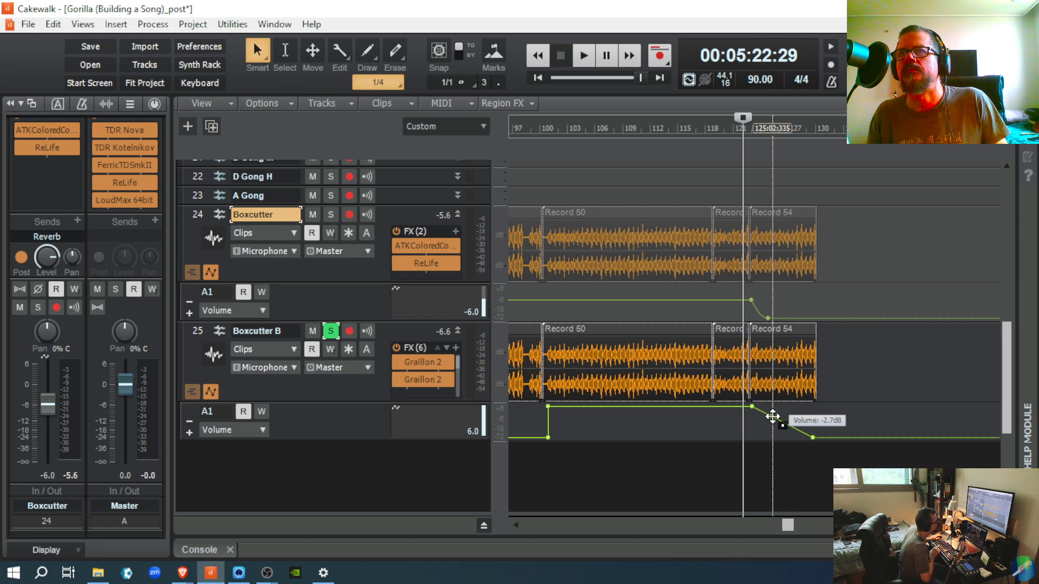
drag(775, 415, 779, 414)
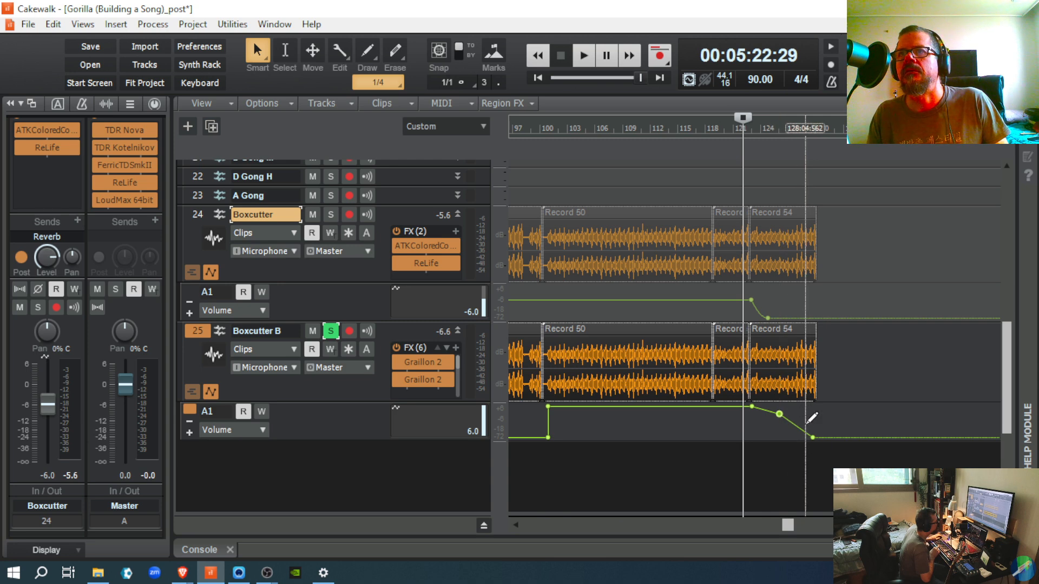
Step: Audition the bowed fade, unsolo Boxcutter B, and add a second fade node at about measure 127, beat 4, around -22.4 dB
key(space)
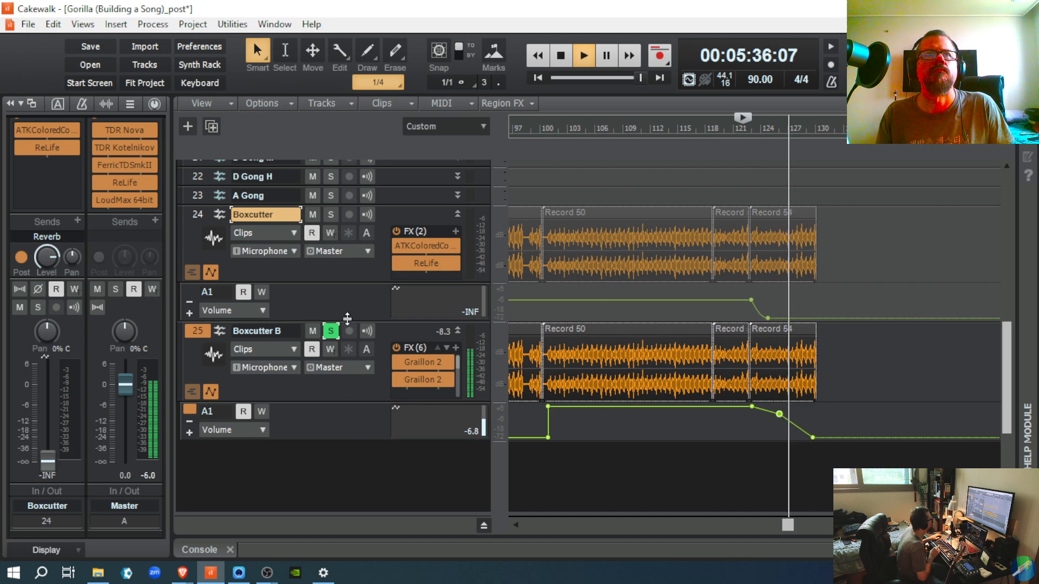
click(332, 332)
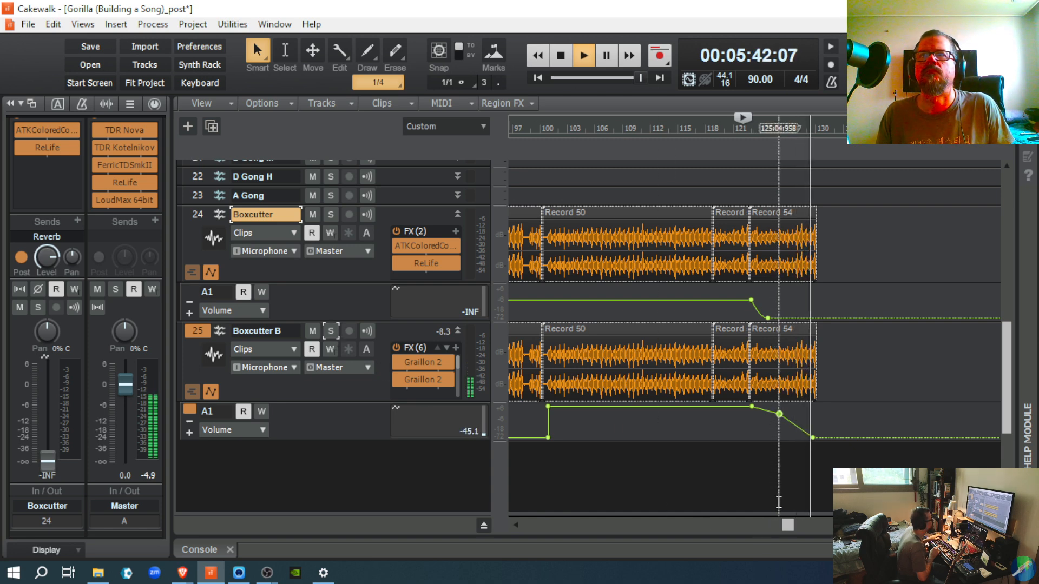
key(space)
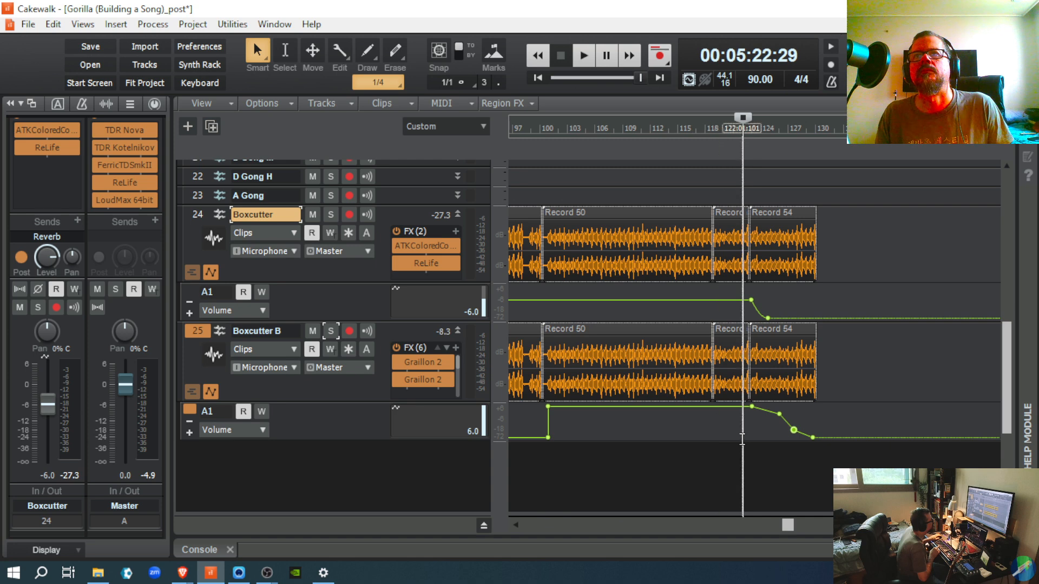
key(space)
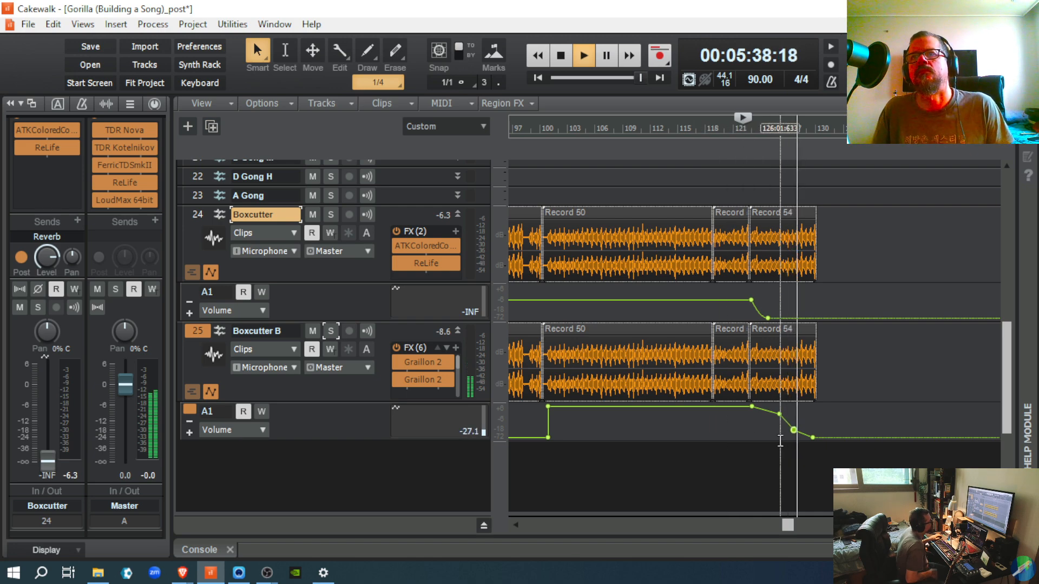
key(space)
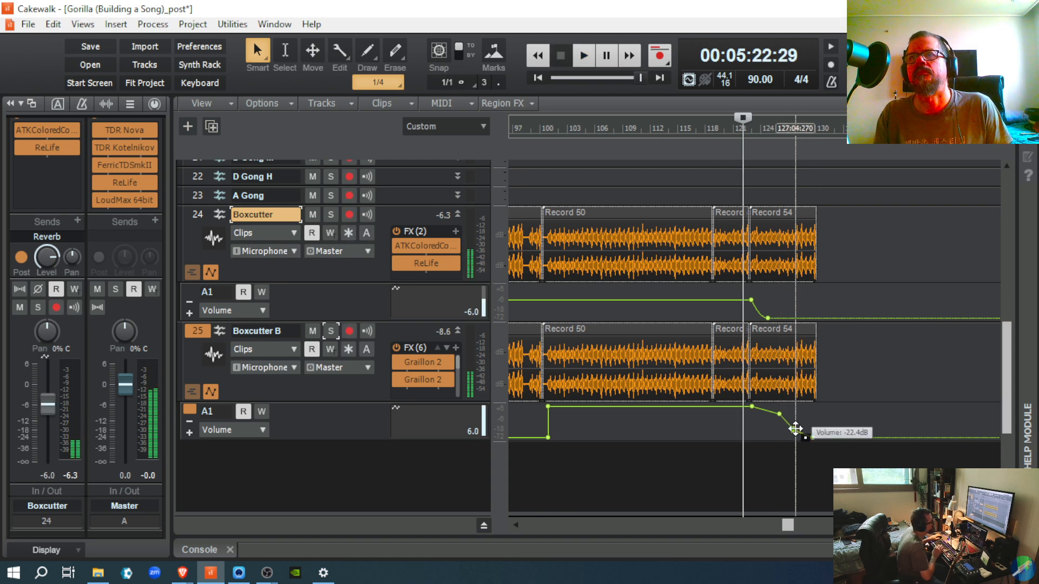
Step: Raise Boxcutter B's second fade node near measure 128 almost to the first node's level while auditioning, and save the project
drag(793, 427, 799, 422)
key(space)
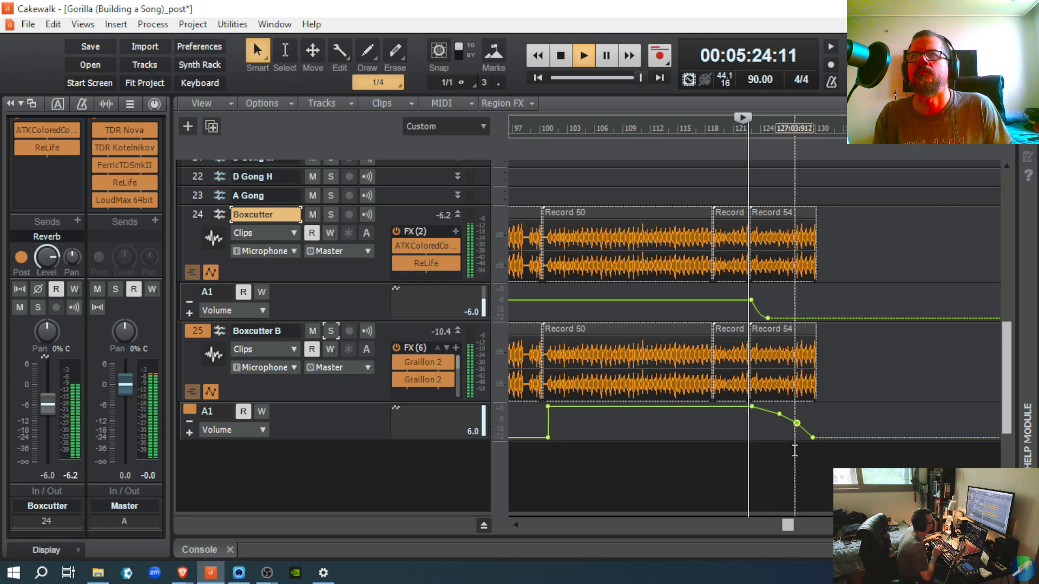
drag(795, 425, 798, 418)
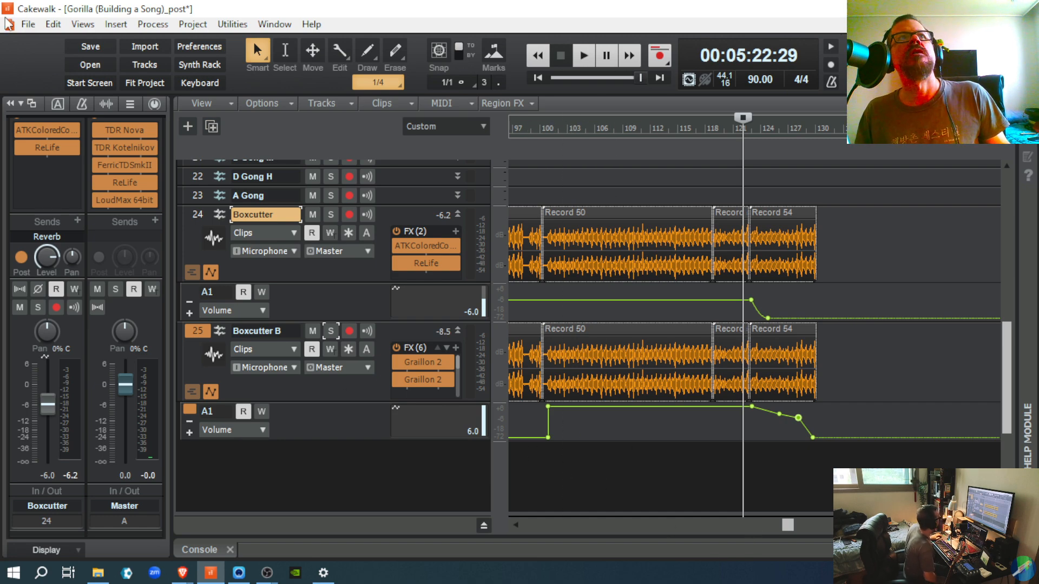
click(92, 47)
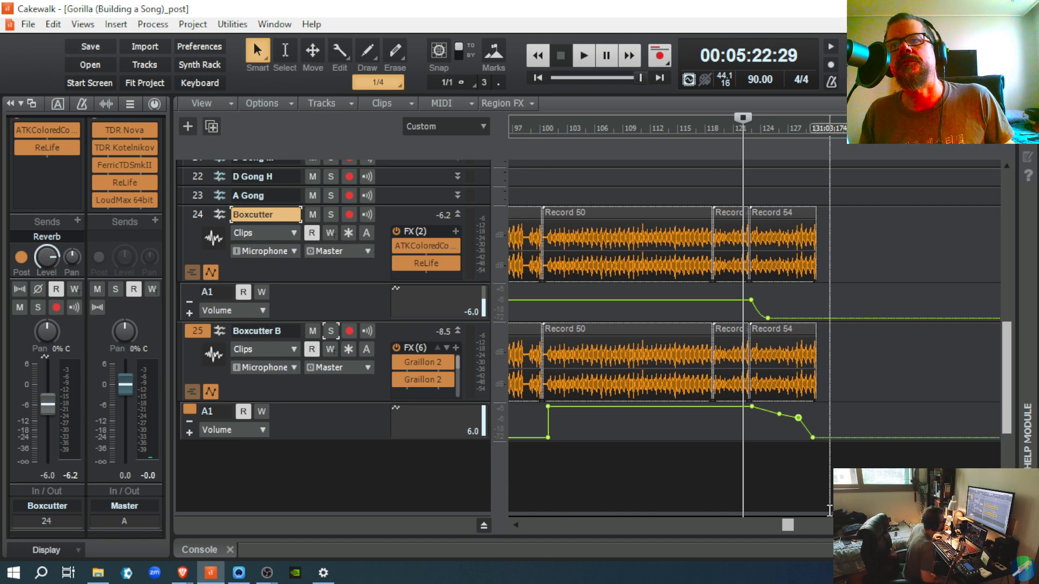
Step: Return to the song's beginning and shrink the Boxcutter B track to its minimum height, keeping its volume lane open
drag(790, 528, 509, 518)
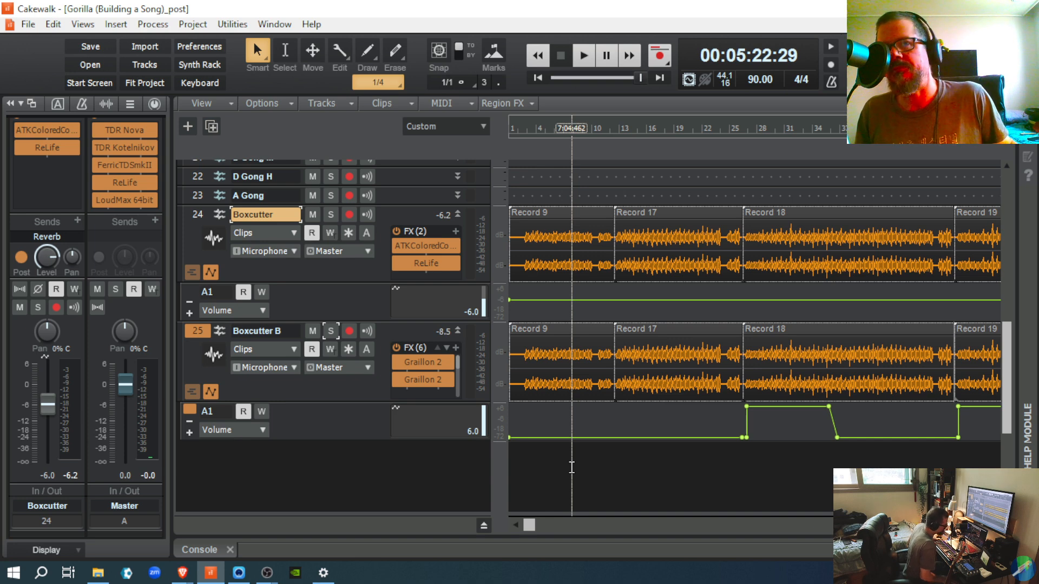
click(371, 438)
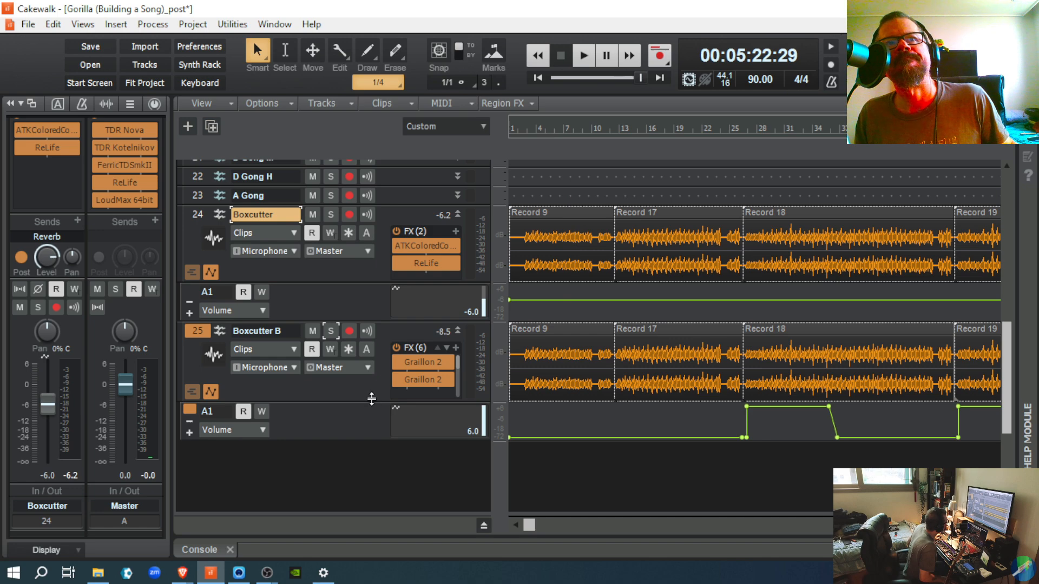
drag(371, 398, 383, 325)
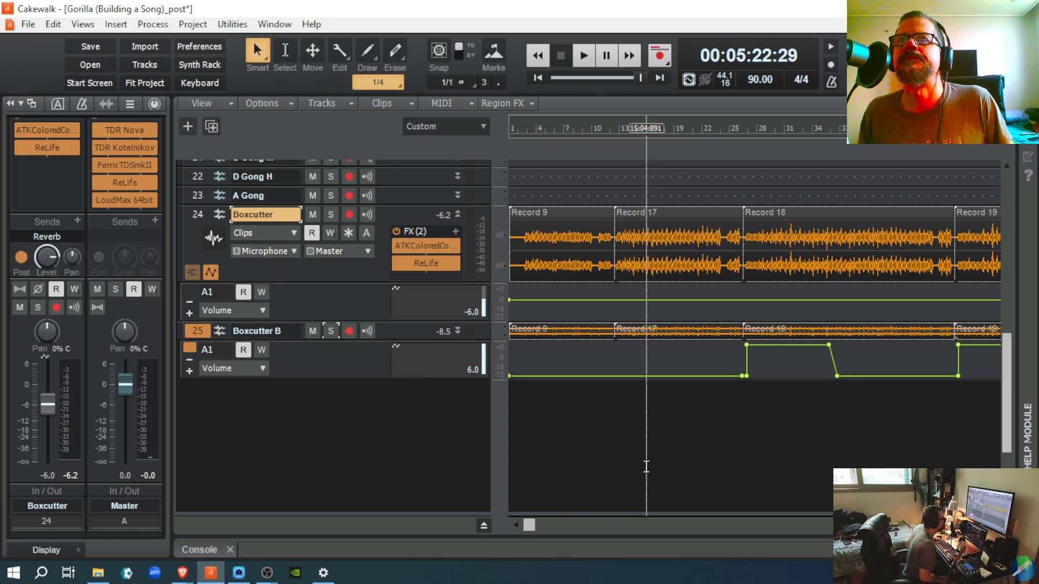
Step: Delete the redundant volume node just before Boxcutter B's first level jump at about measure 26
right_click(740, 376)
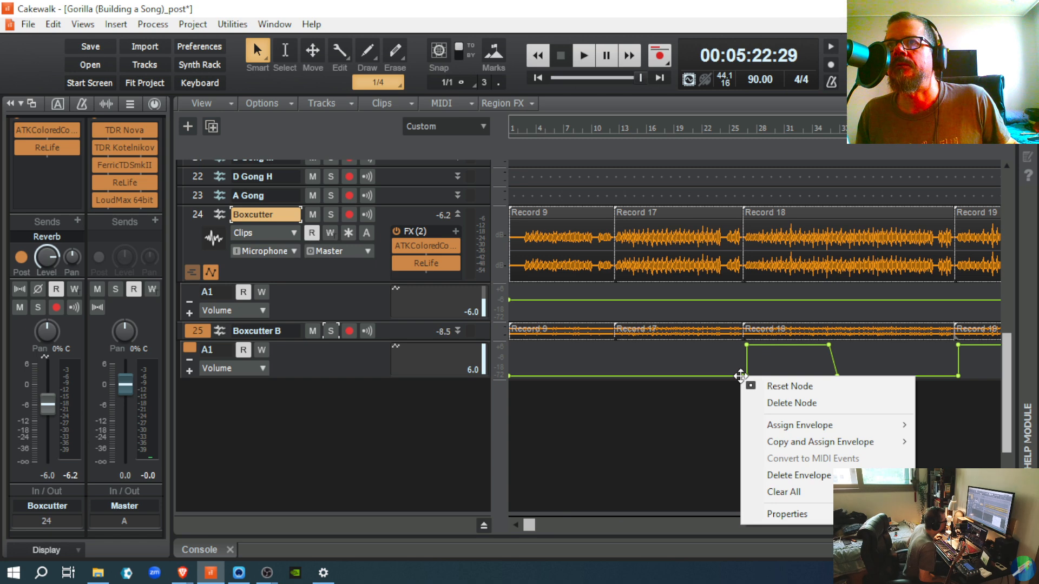
click(781, 403)
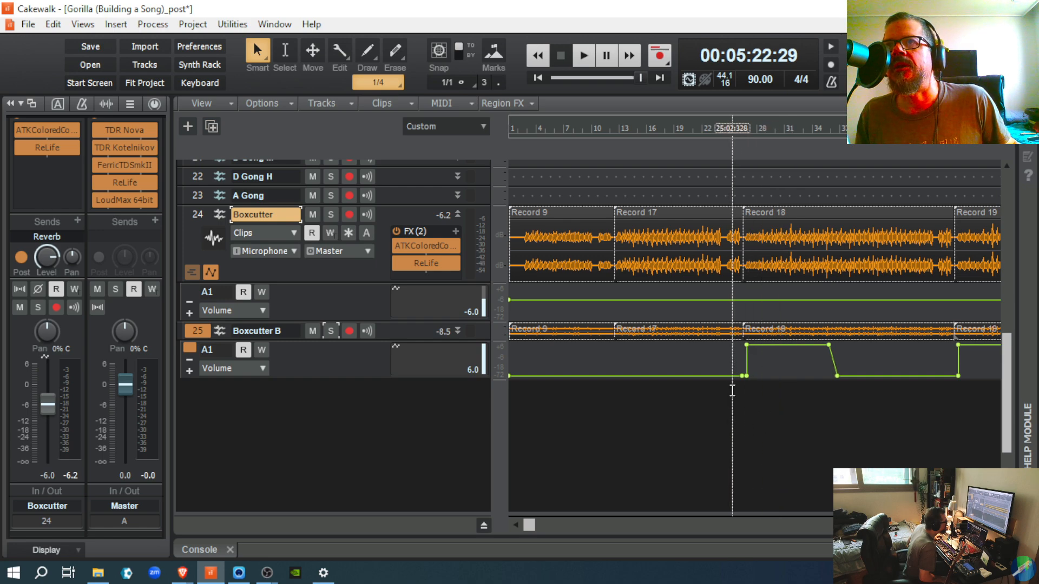
right_click(742, 374)
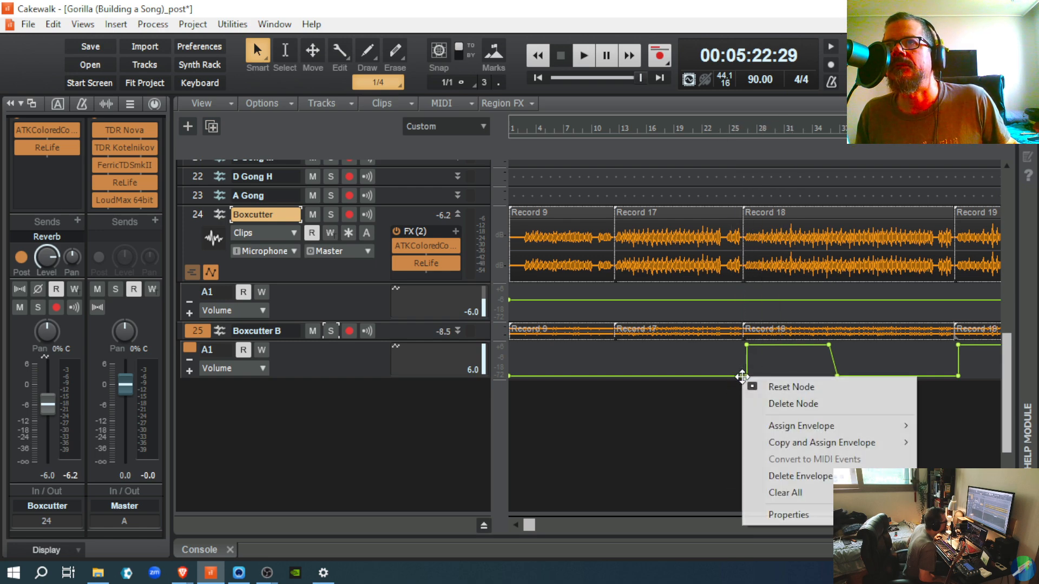
click(763, 403)
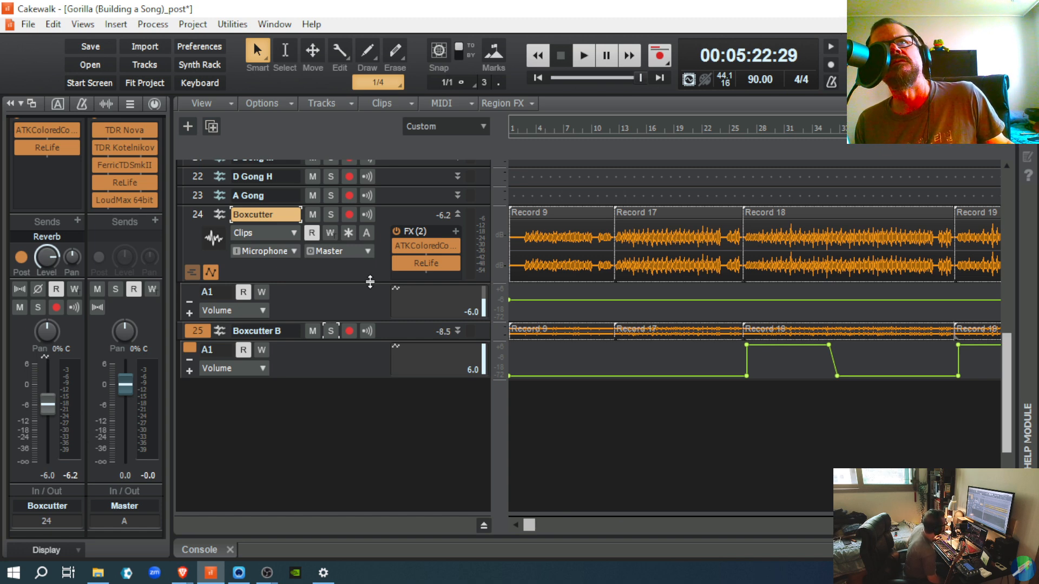
Step: Shrink the Boxcutter track to its minimum height, keeping its volume lane open
drag(370, 281, 375, 223)
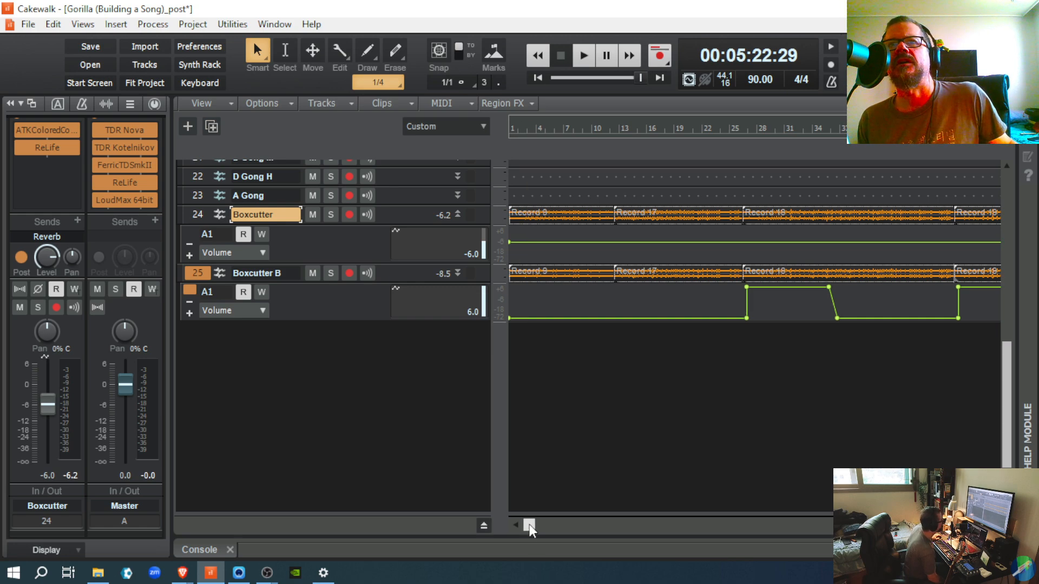
drag(529, 524, 447, 508)
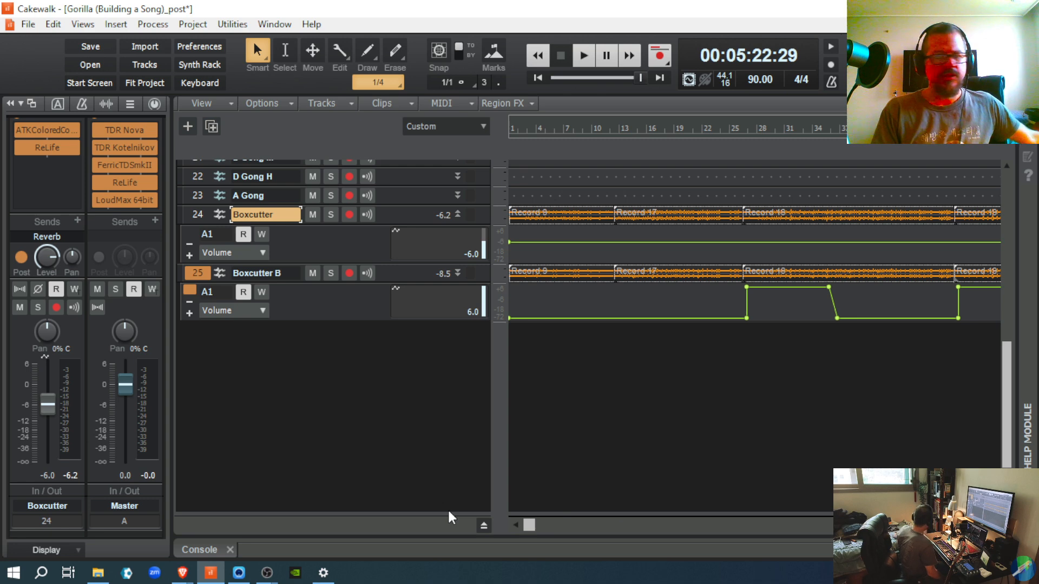